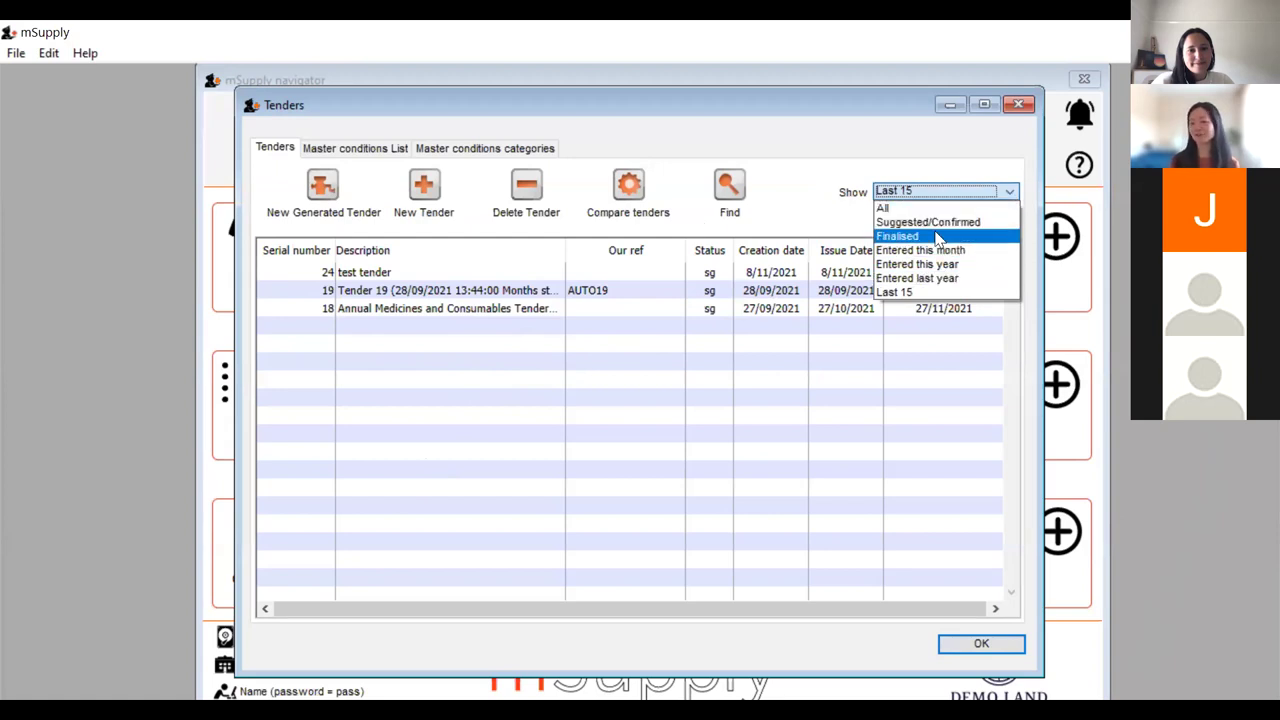
# Open the Annual Medicines and Consumables tender from the tender list to view its items, and close it again
pyautogui.click(845, 228)
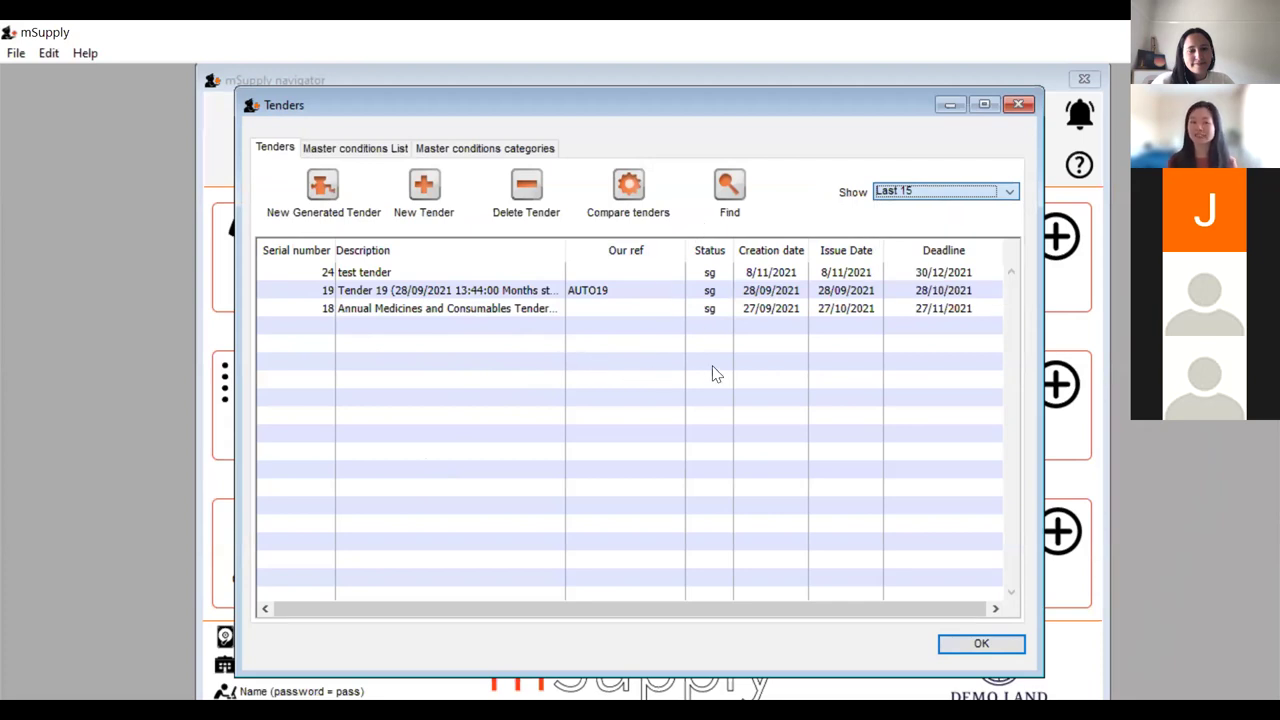
pyautogui.doubleClick(400, 311)
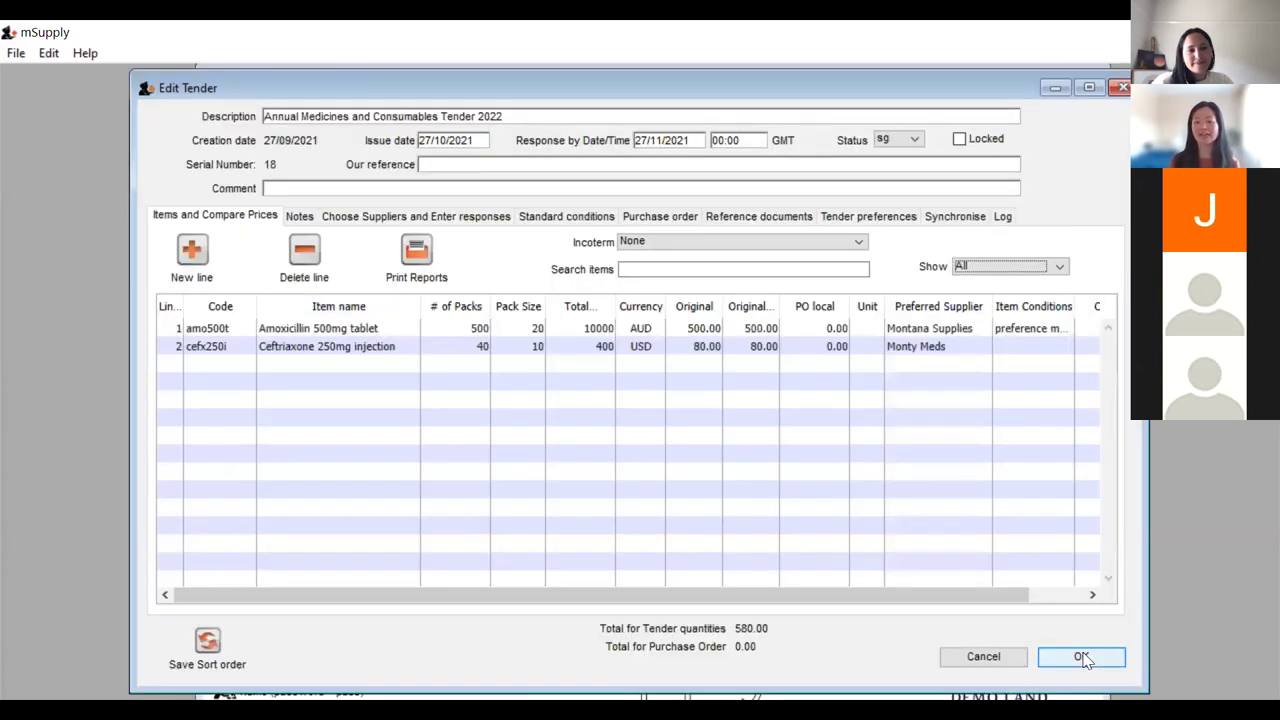
pyautogui.click(1075, 656)
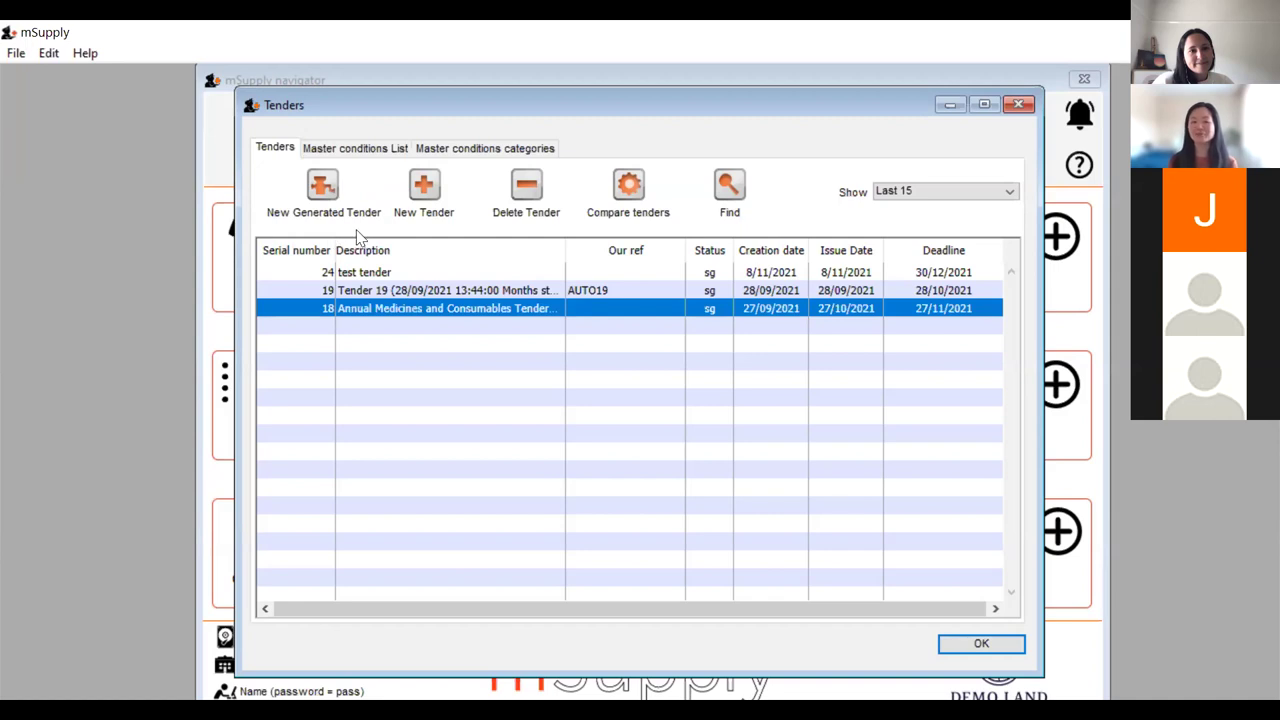
# Create a new tender with the description "Demo Tender 2022"
pyautogui.click(431, 193)
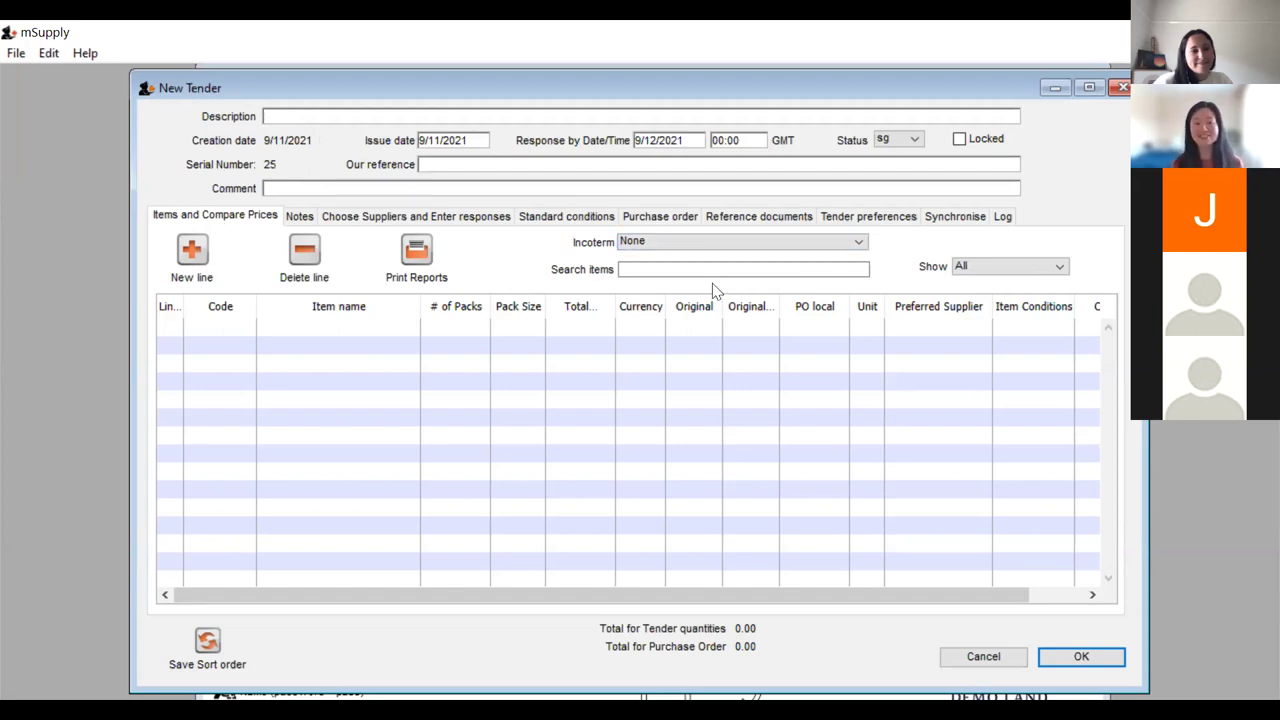
pyautogui.write('D')
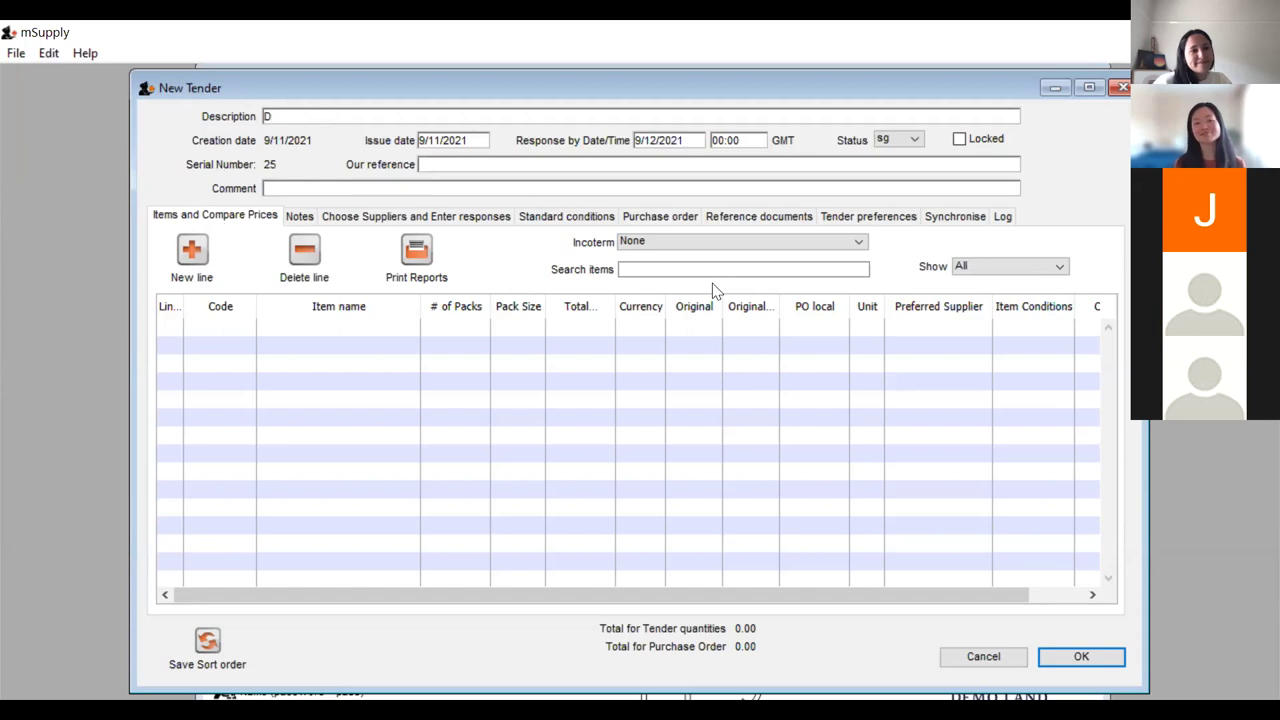
pyautogui.write('emo')
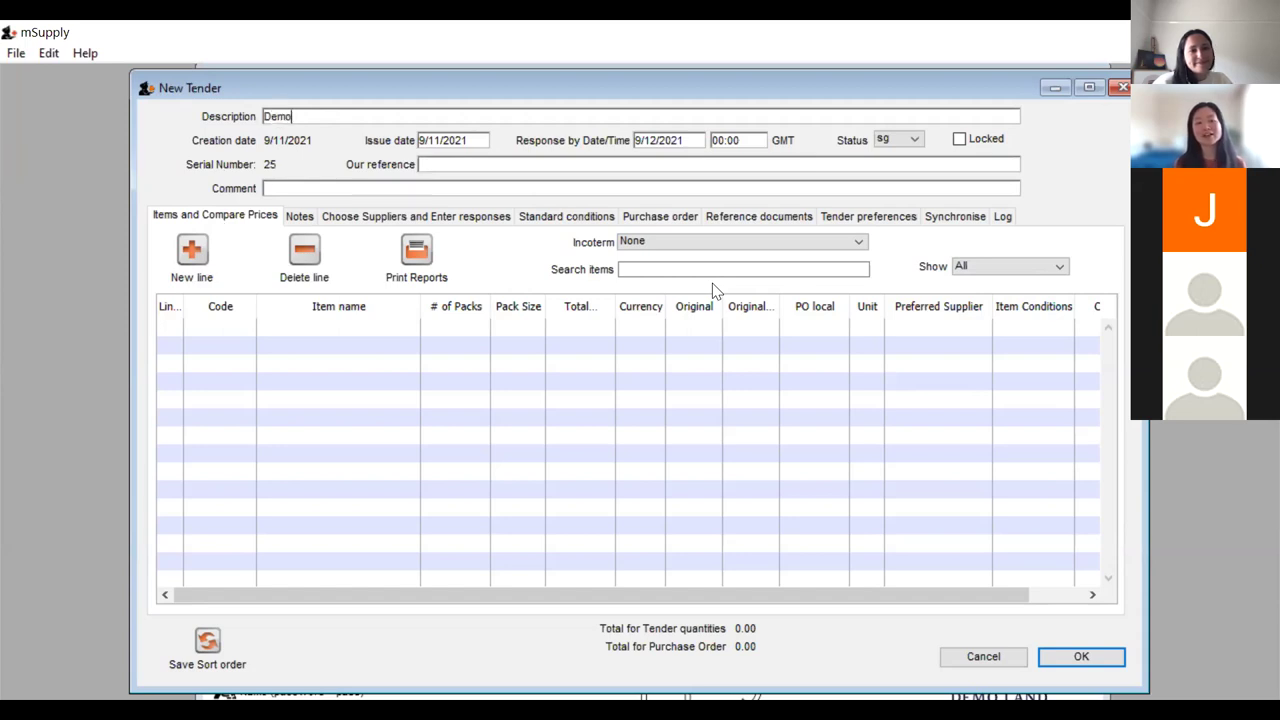
pyautogui.write(' Tender 2022')
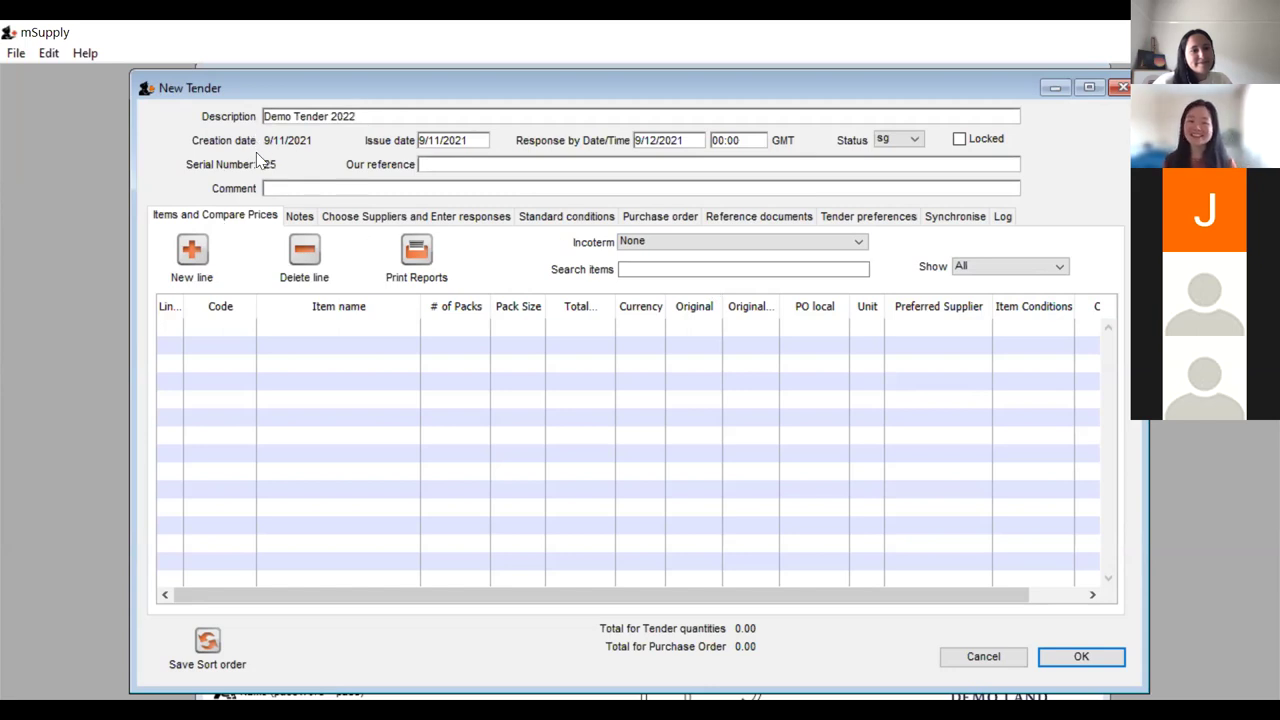
# Go over the tender's issue date, response deadline and status options, and mark the tender as locked
pyautogui.click(425, 141)
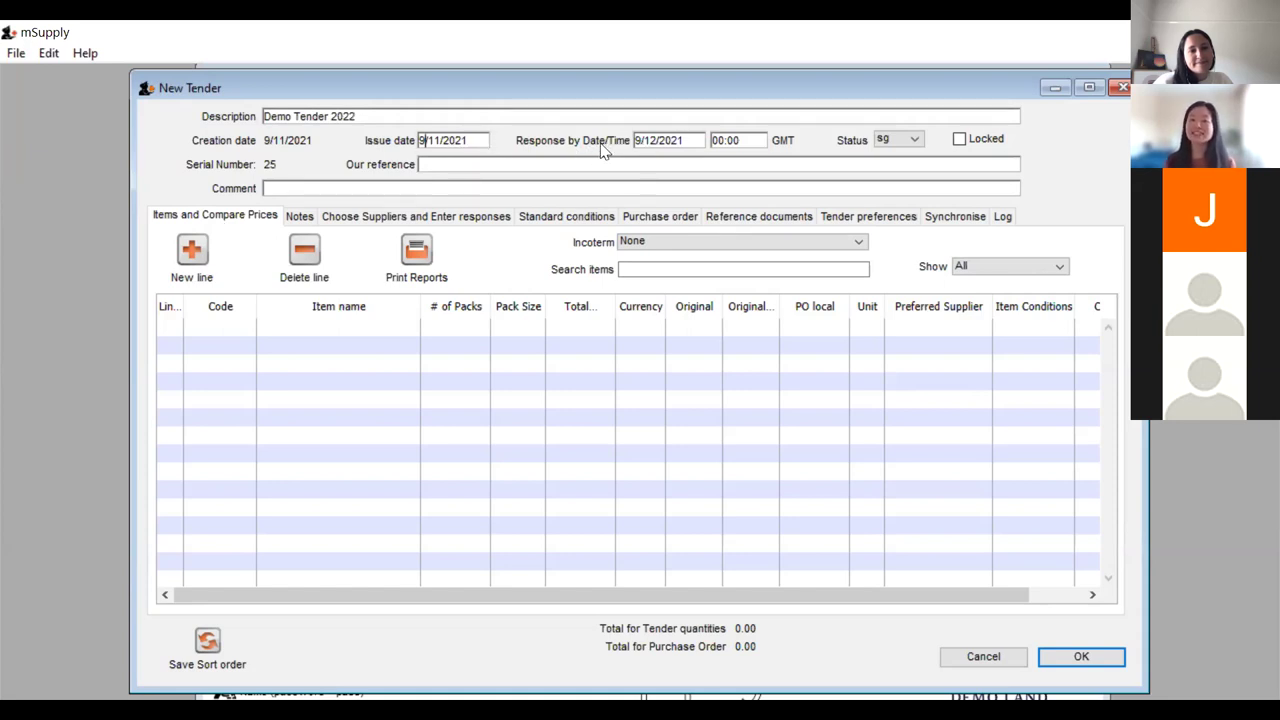
pyautogui.click(690, 141)
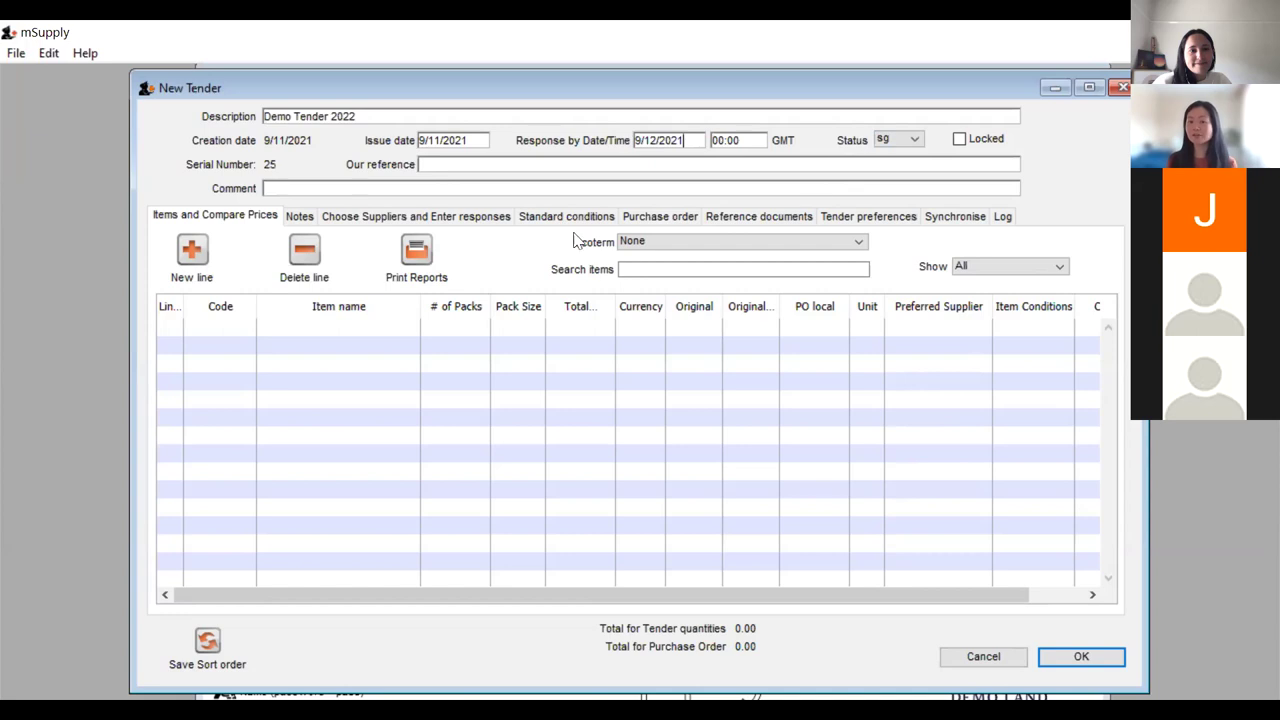
pyautogui.click(906, 142)
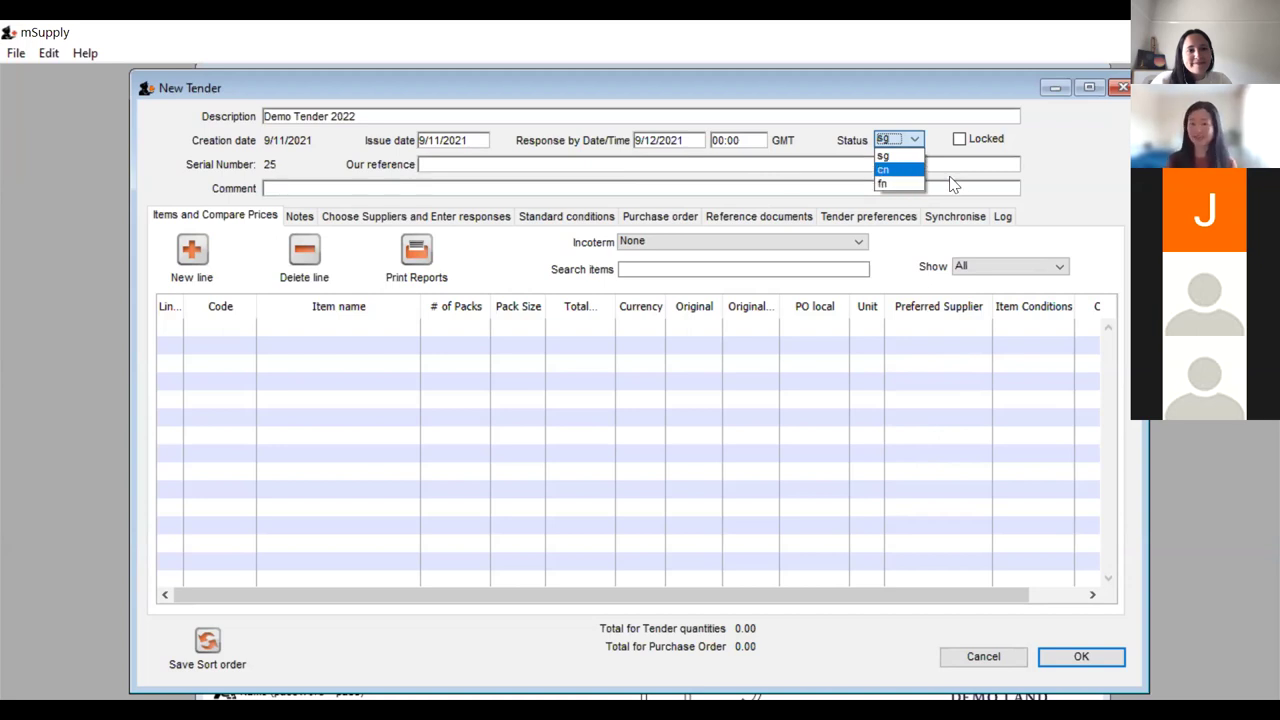
pyautogui.click(951, 183)
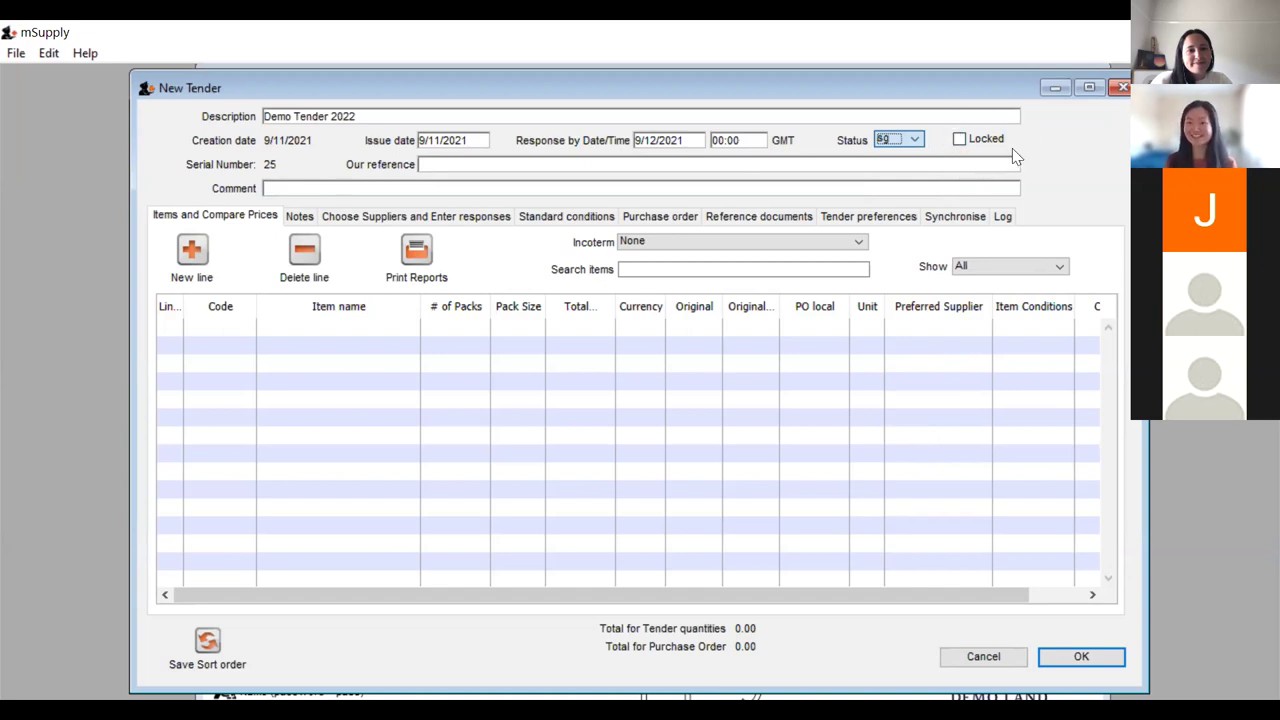
pyautogui.click(958, 138)
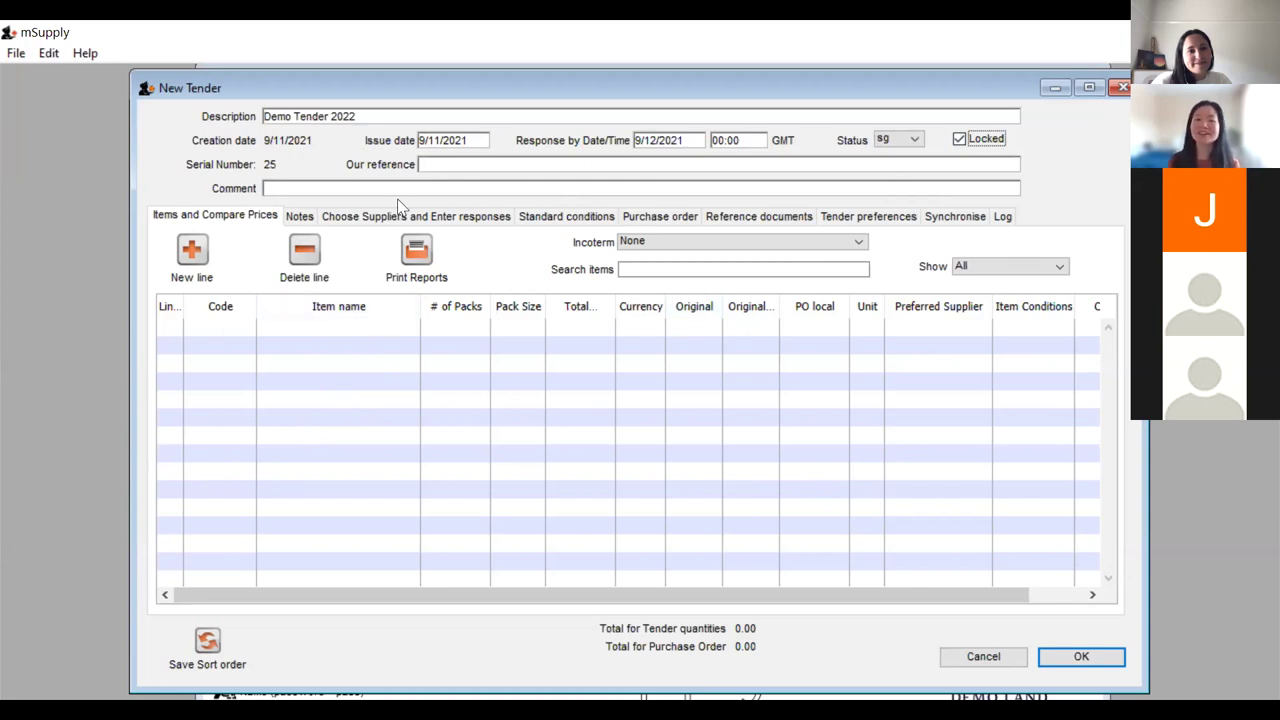
# Enter "DT2022" as the tender's own reference and "Medicines and Consumables" as its comment
pyautogui.click(418, 166)
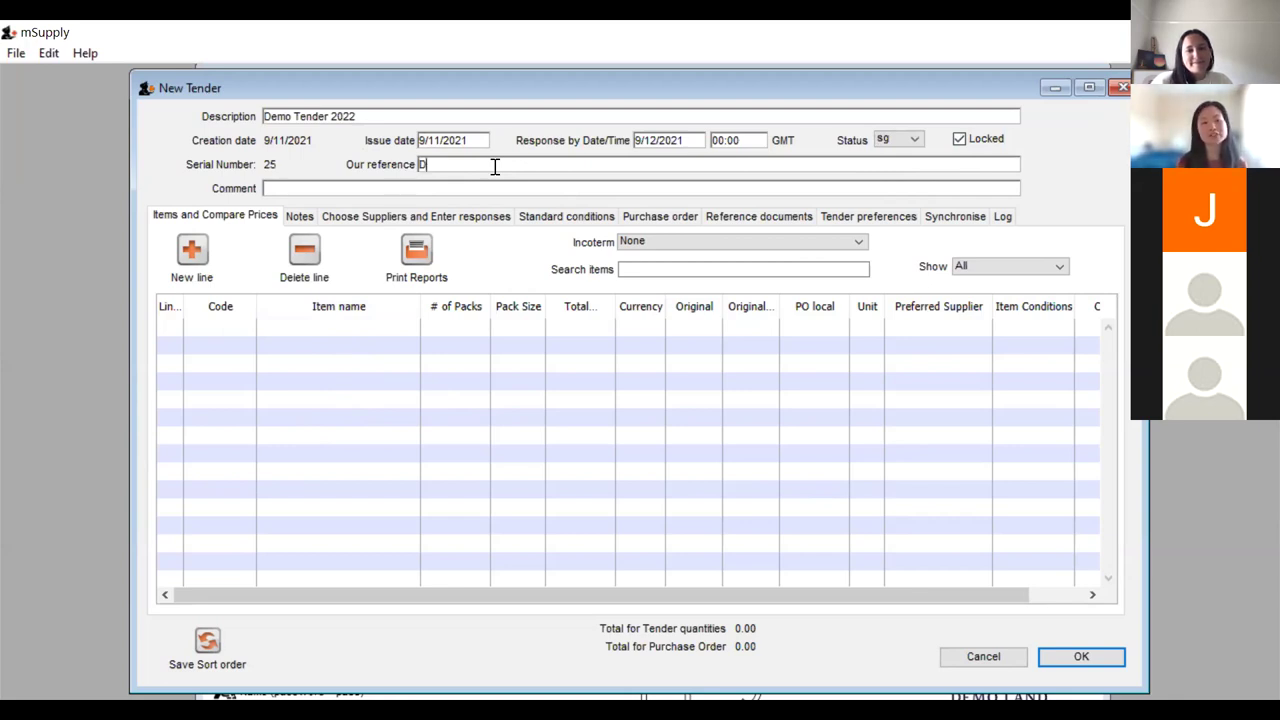
pyautogui.write('2022')
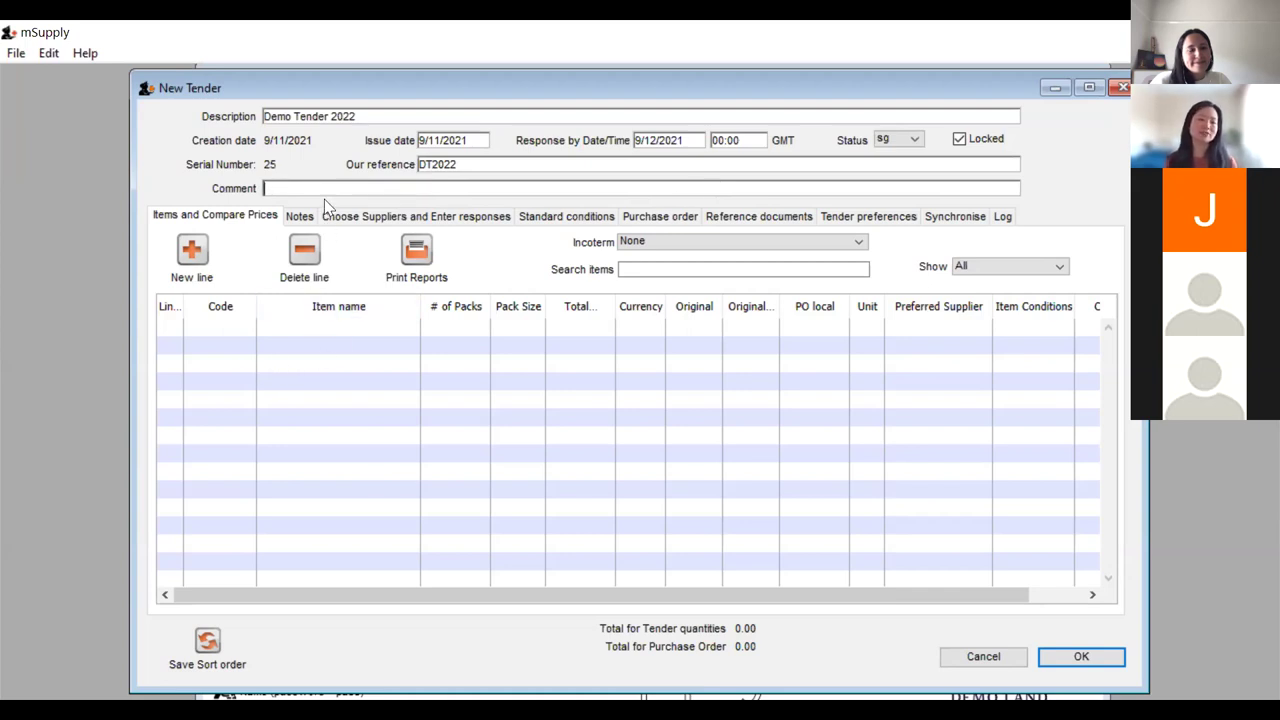
pyautogui.write('Medicines and')
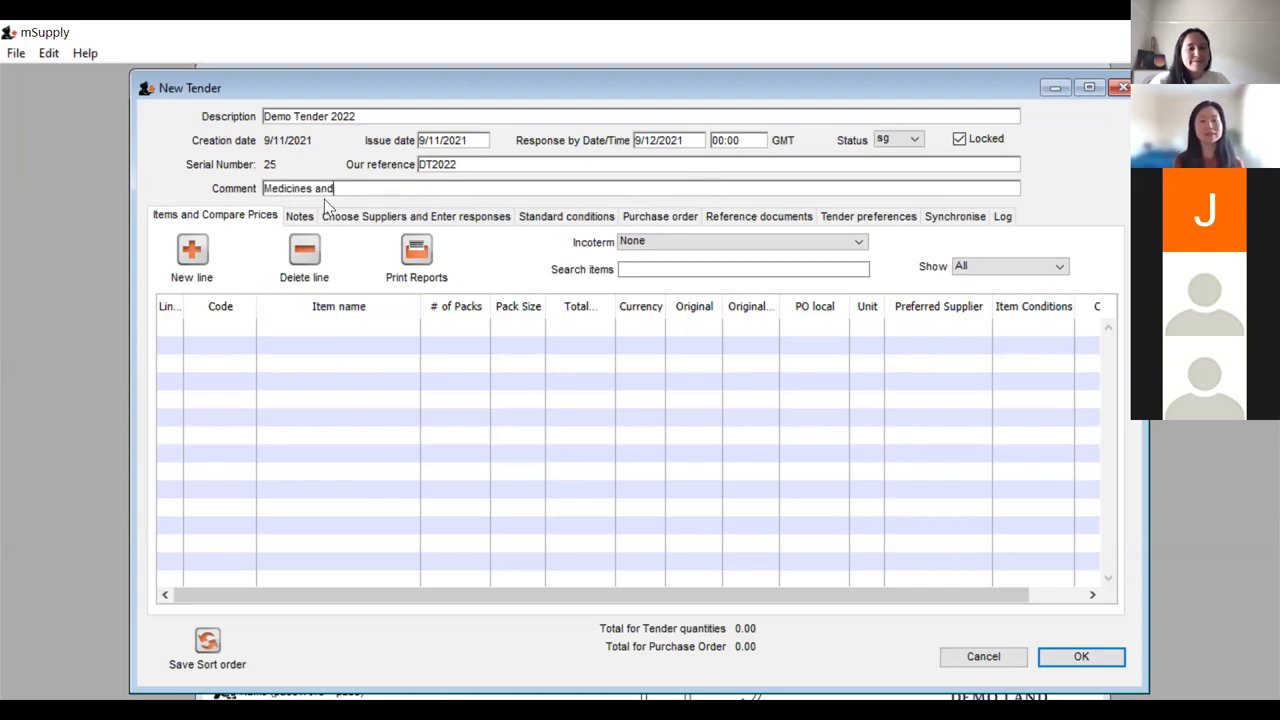
pyautogui.write(' Consumables')
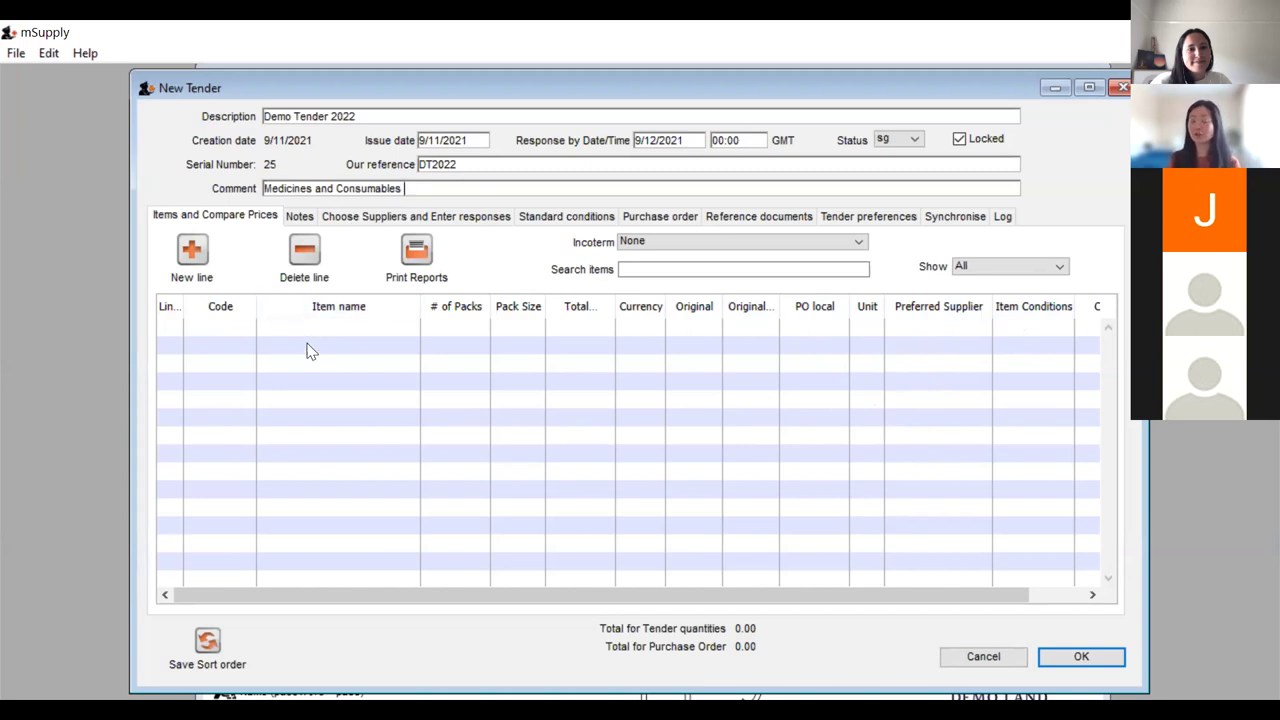
# Examine the tender's notes, suppliers, standard conditions, purchase order, reference documents, preferences, synchronisation and log sections
pyautogui.click(296, 222)
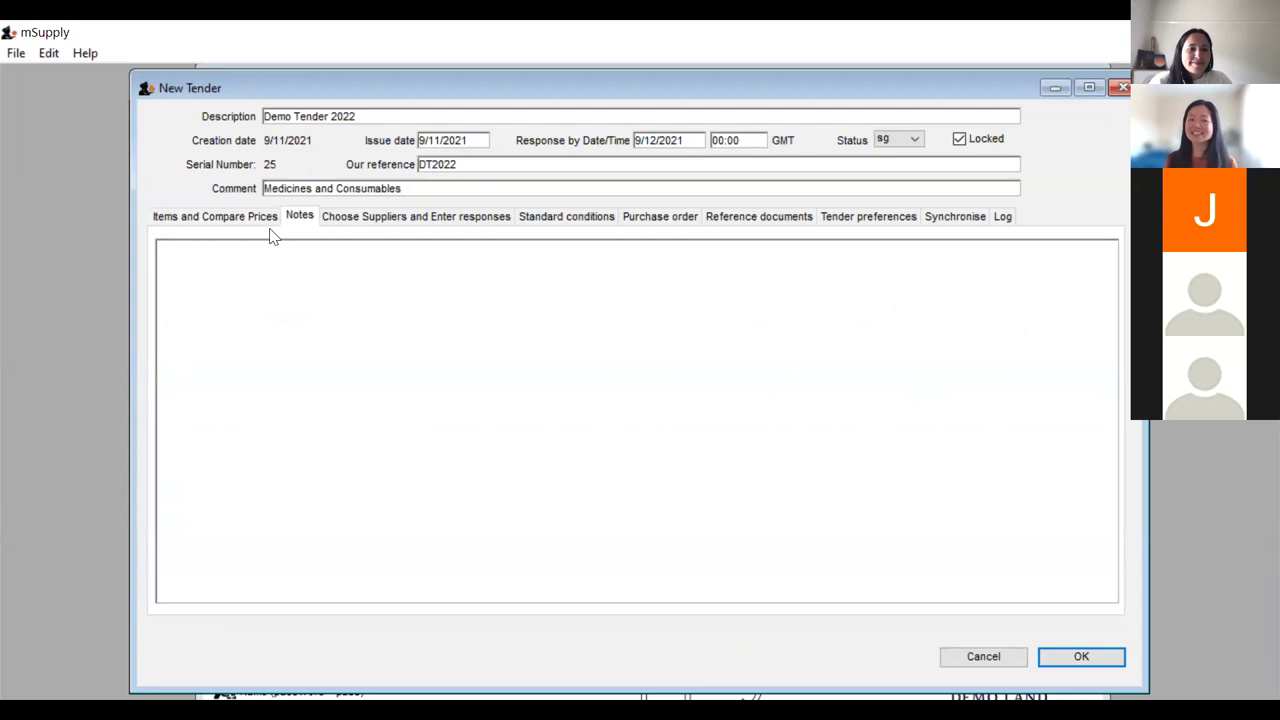
pyautogui.click(197, 276)
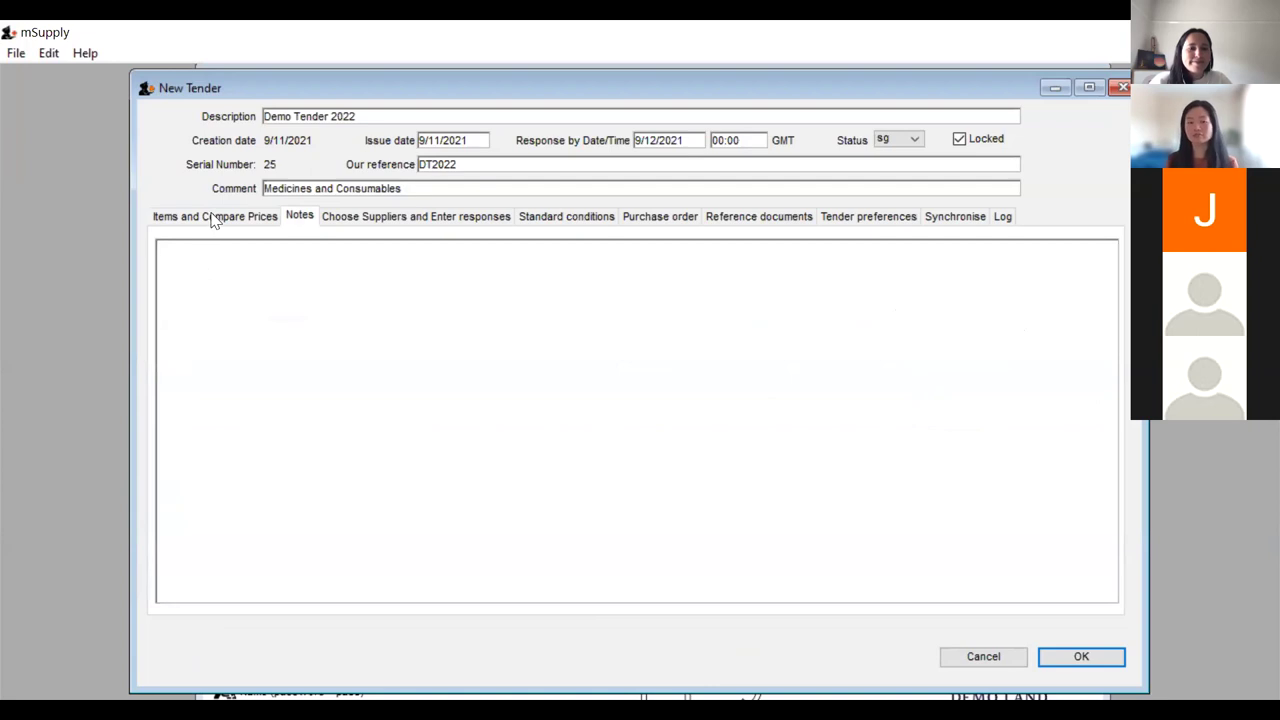
pyautogui.click(364, 220)
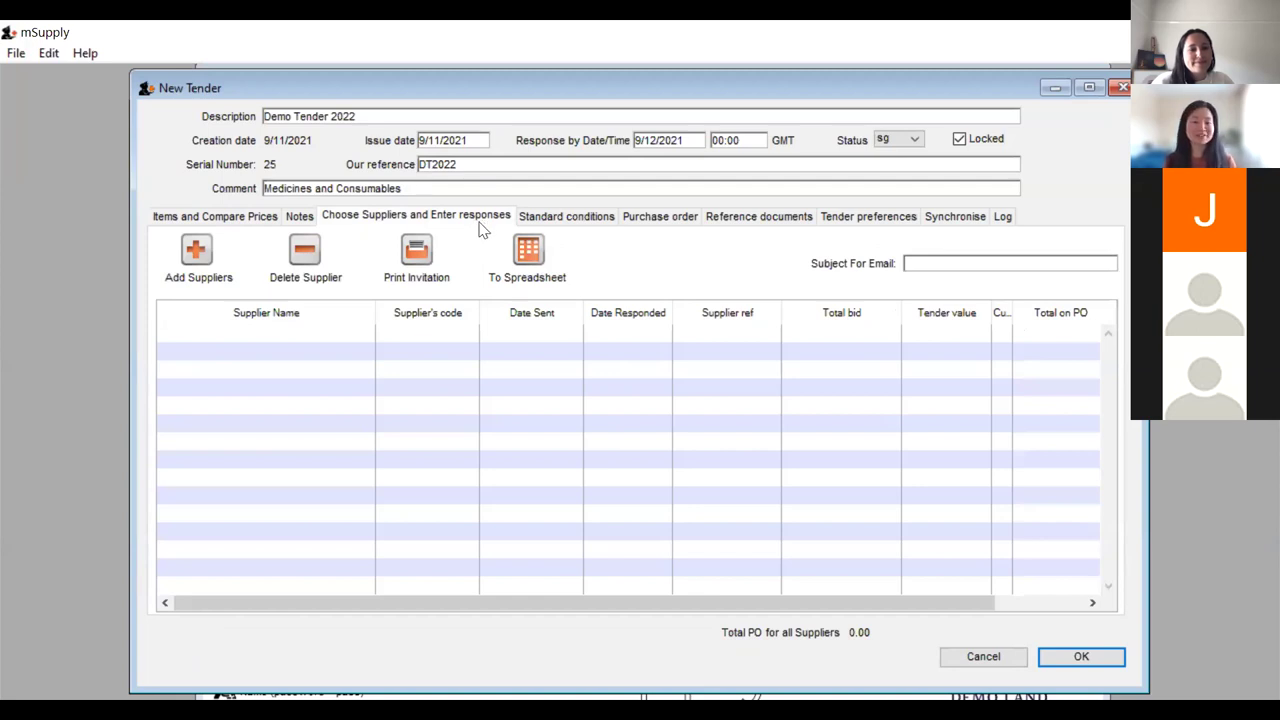
pyautogui.click(564, 218)
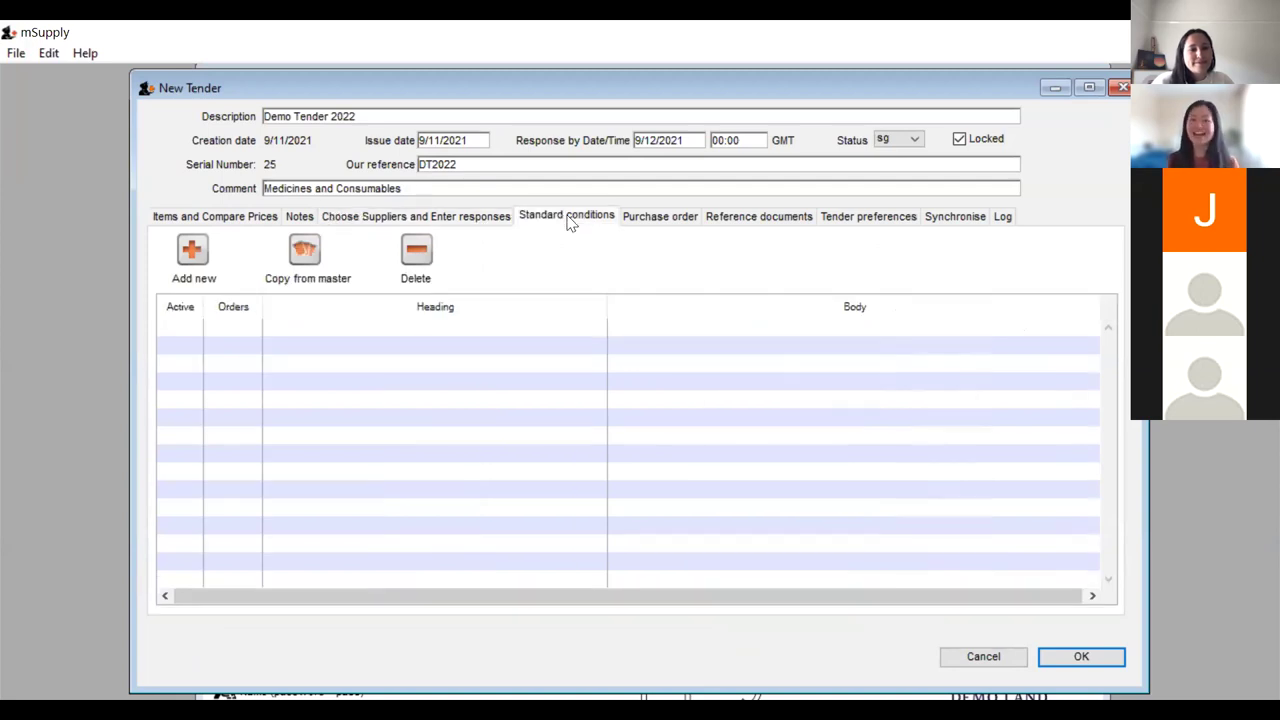
pyautogui.click(660, 218)
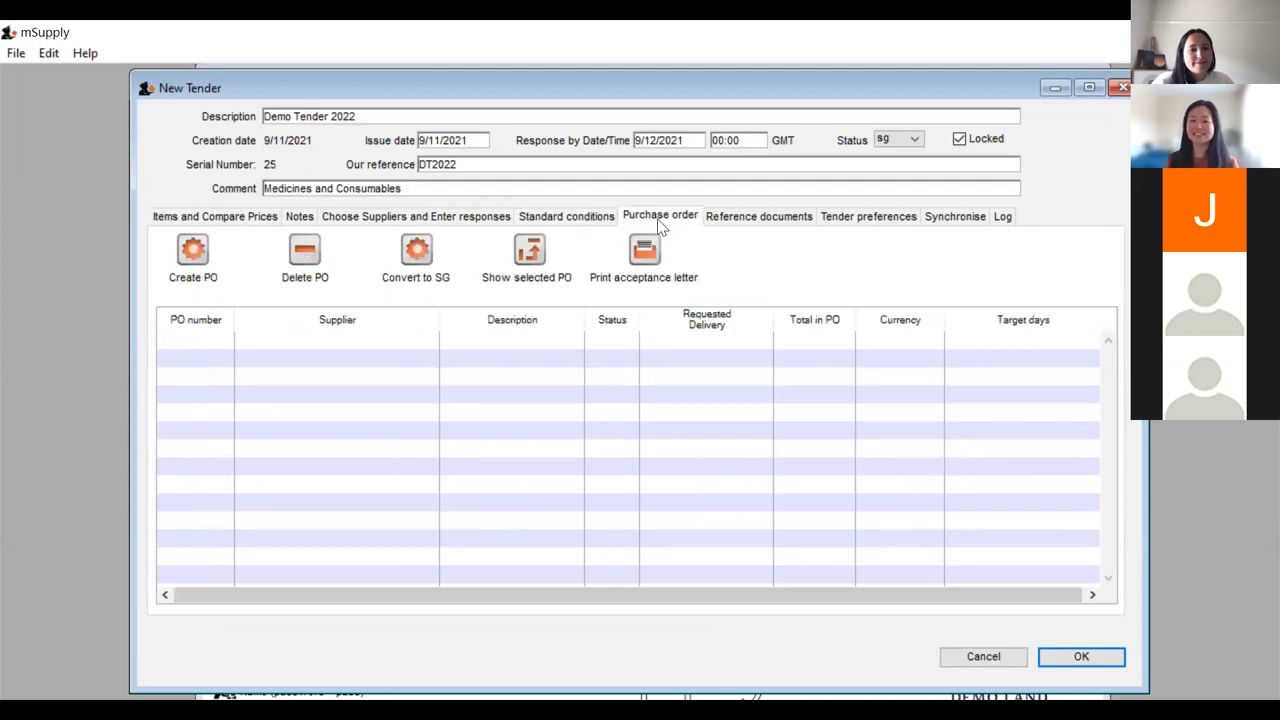
pyautogui.click(745, 222)
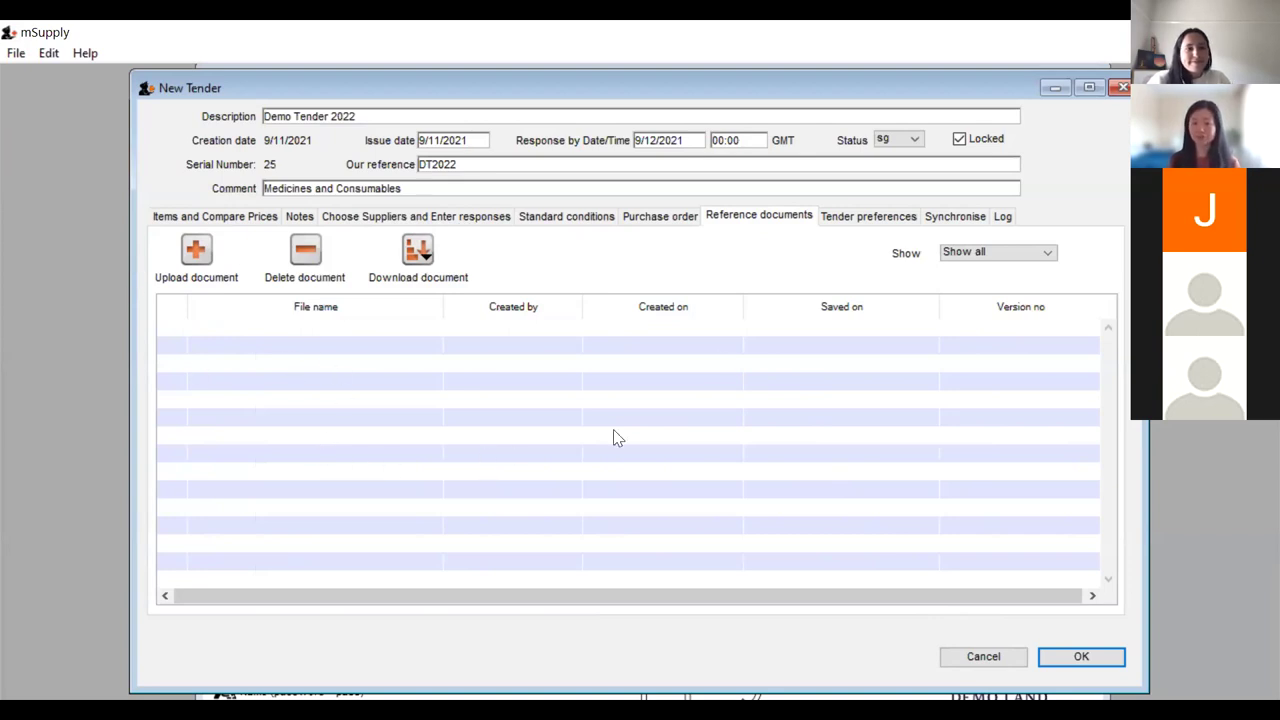
pyautogui.click(842, 224)
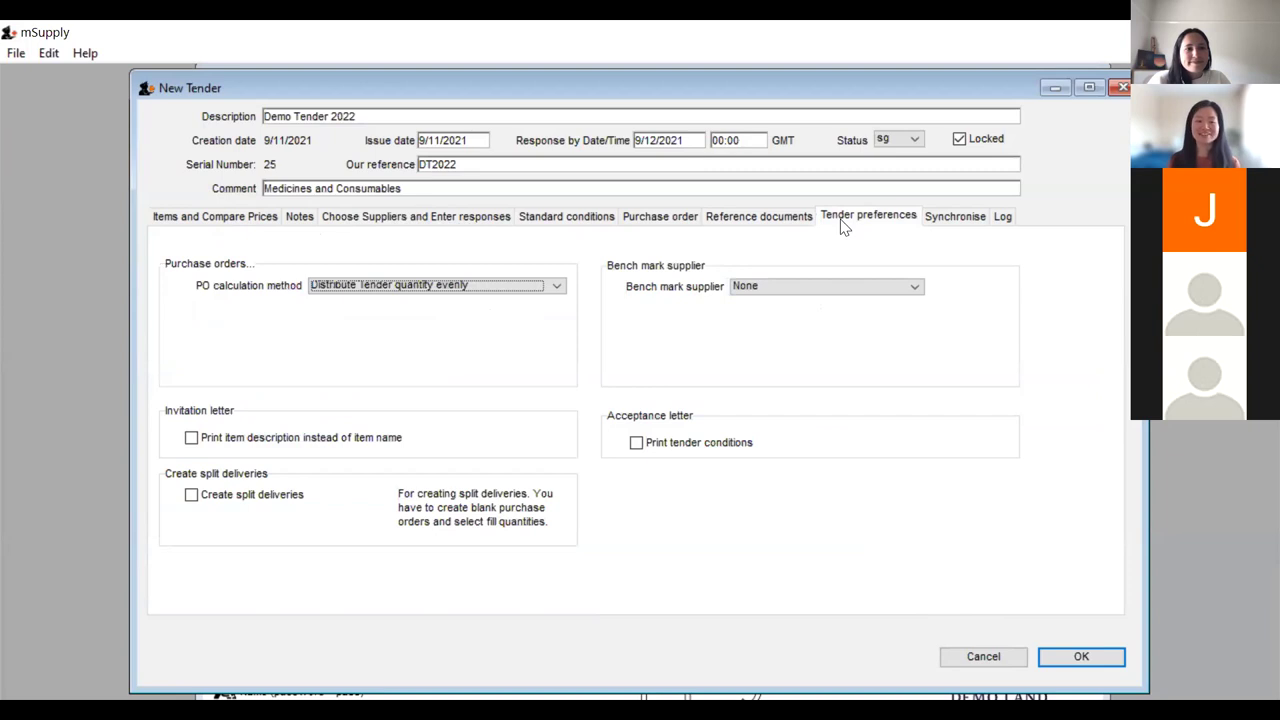
pyautogui.click(943, 222)
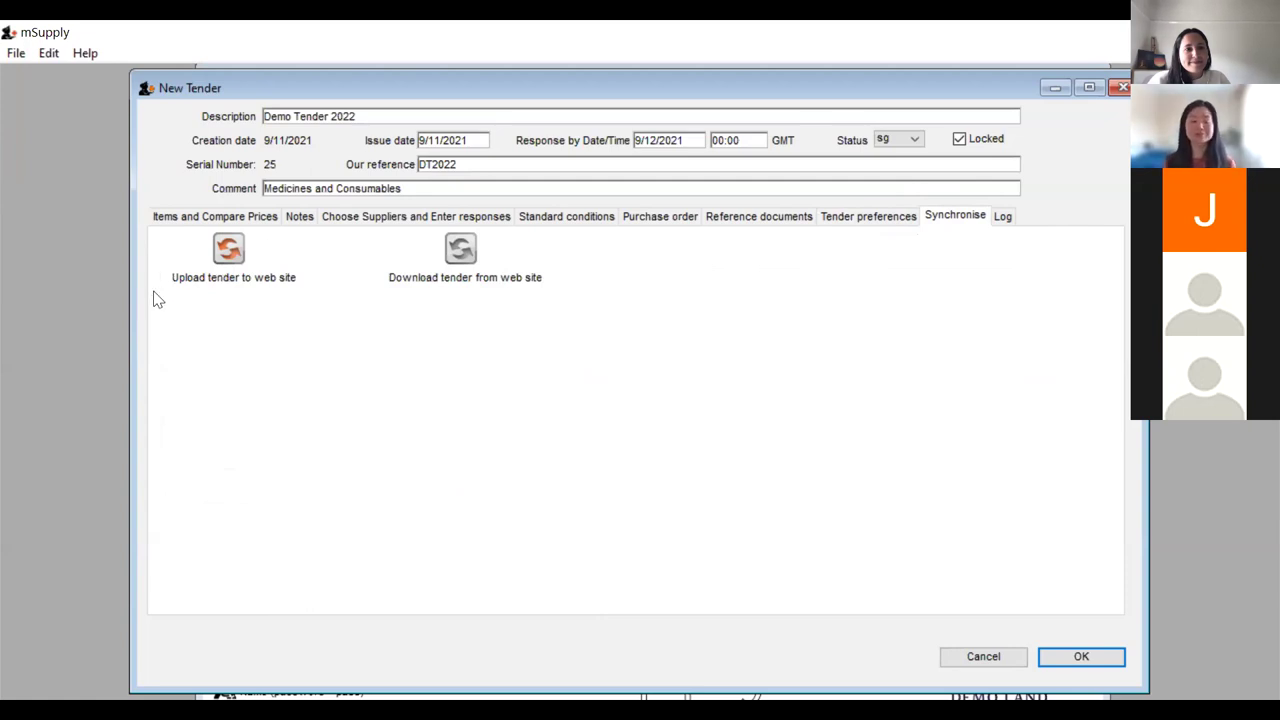
pyautogui.click(1004, 218)
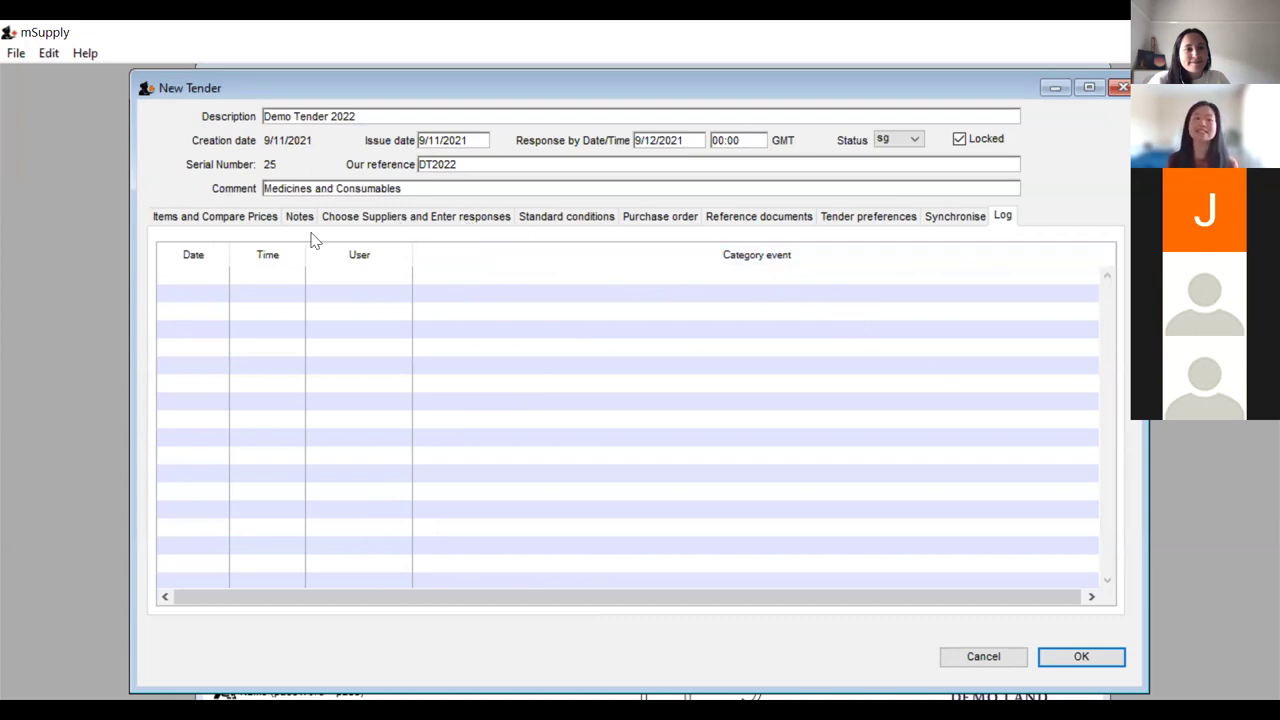
# Return to the tender's items and set the Incoterm to CIF (Cost, Insurance and Freight)
pyautogui.click(245, 218)
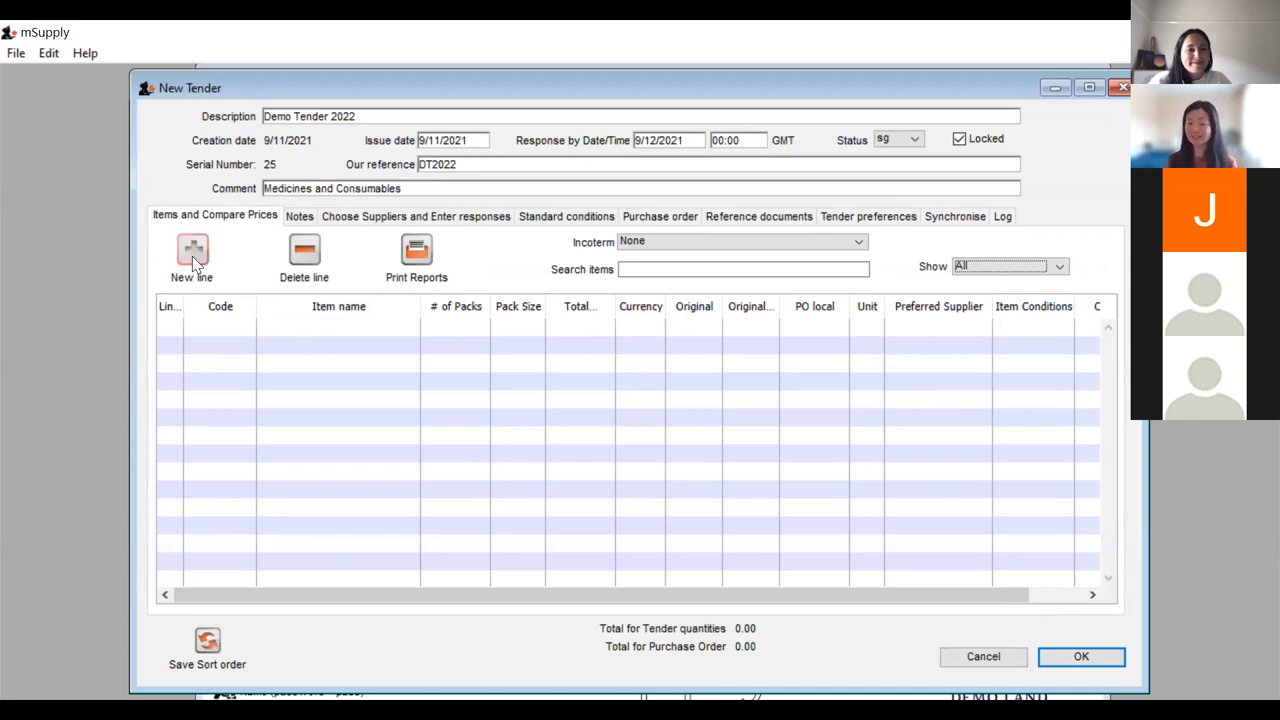
pyautogui.click(305, 255)
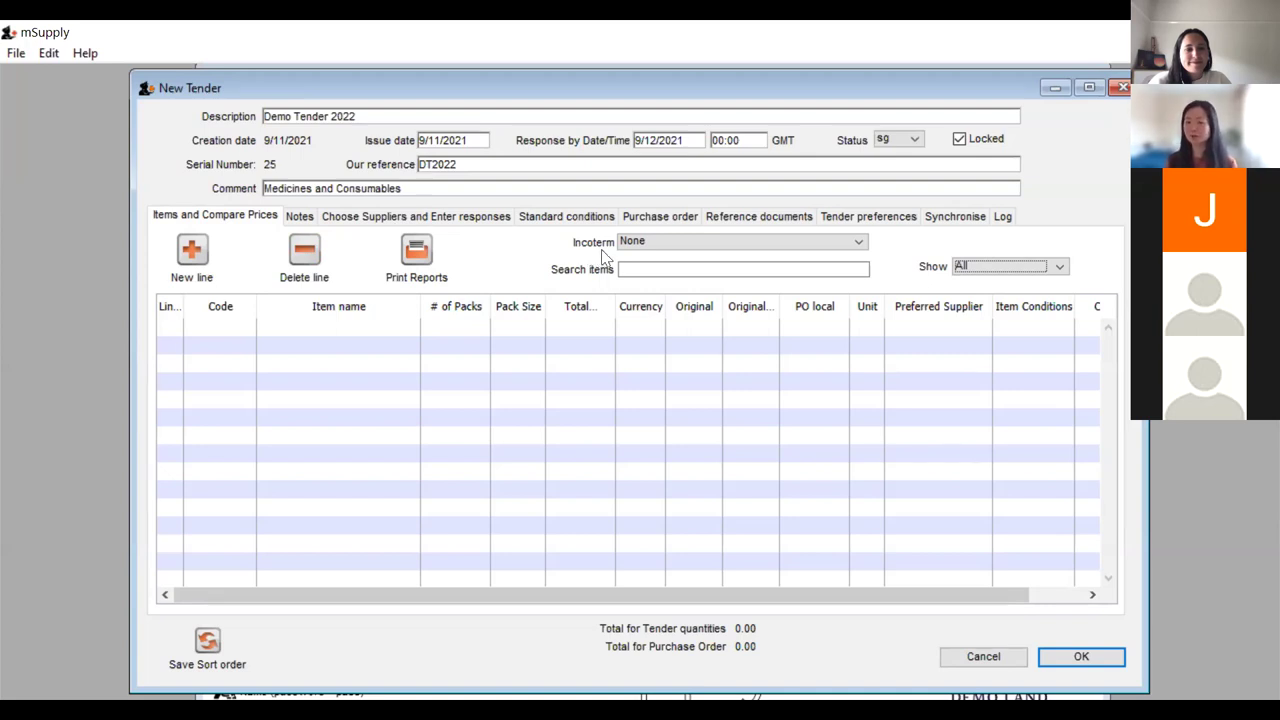
pyautogui.click(663, 250)
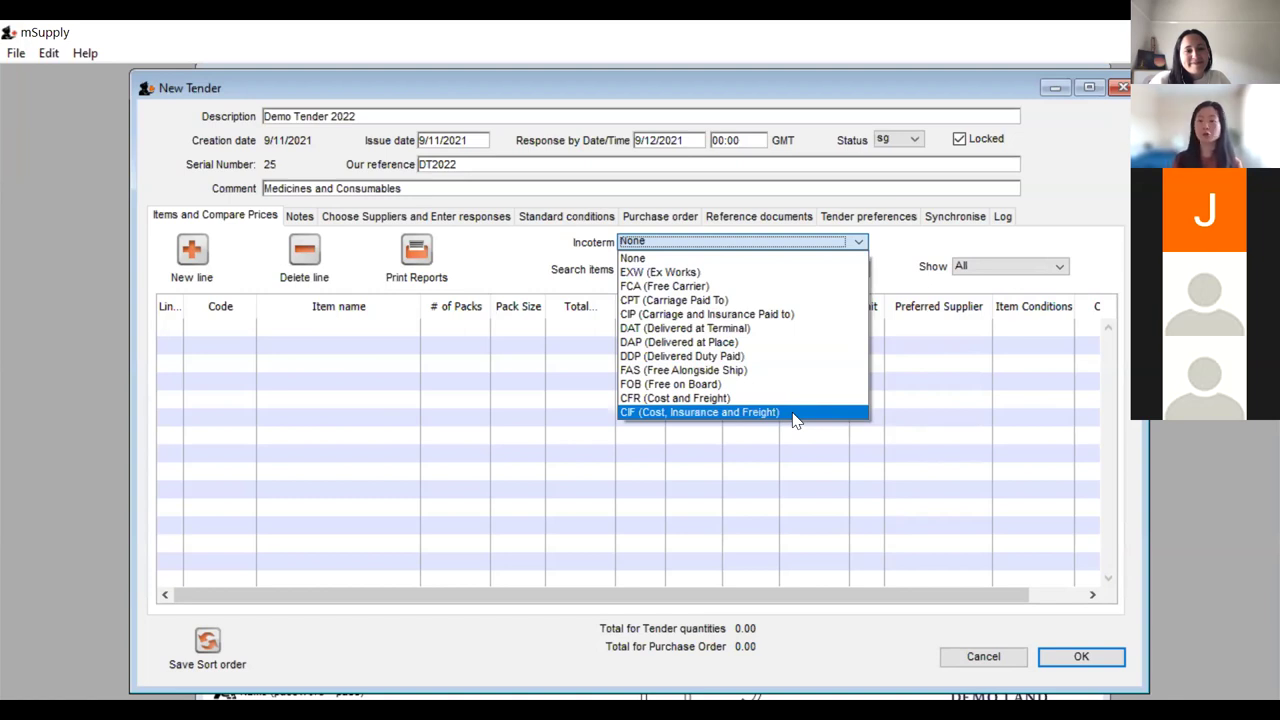
pyautogui.click(888, 256)
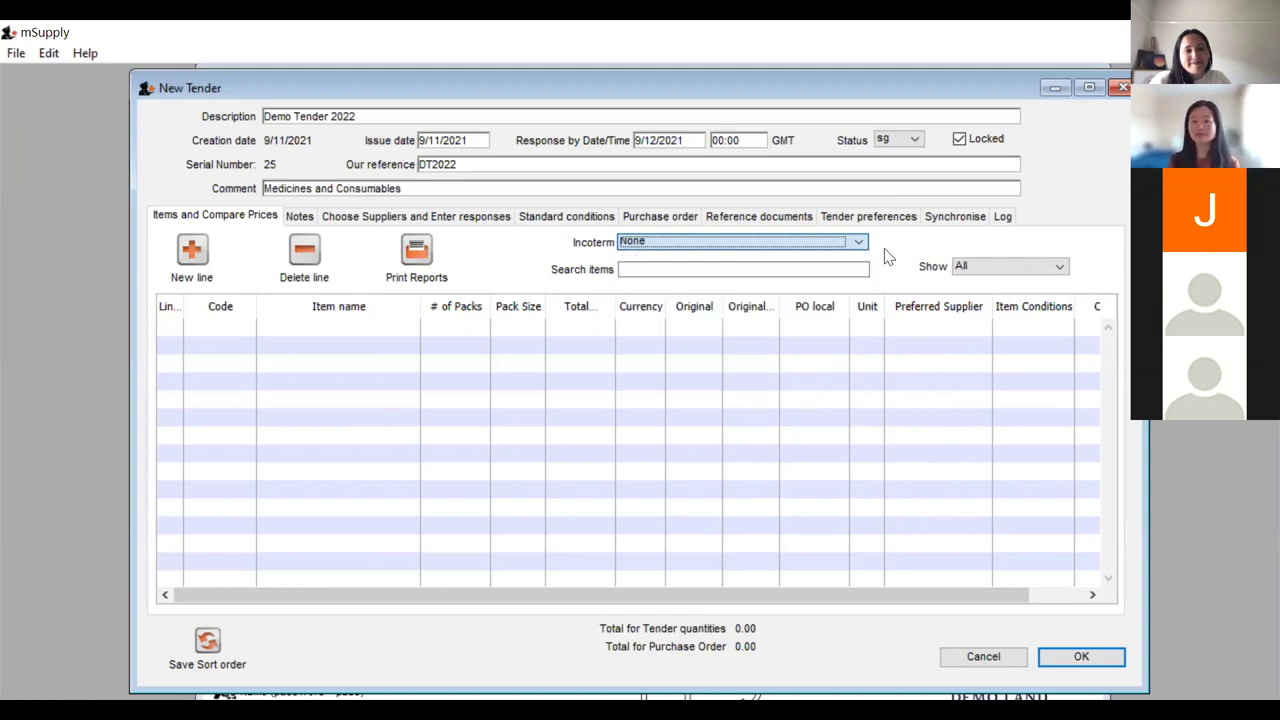
pyautogui.click(844, 244)
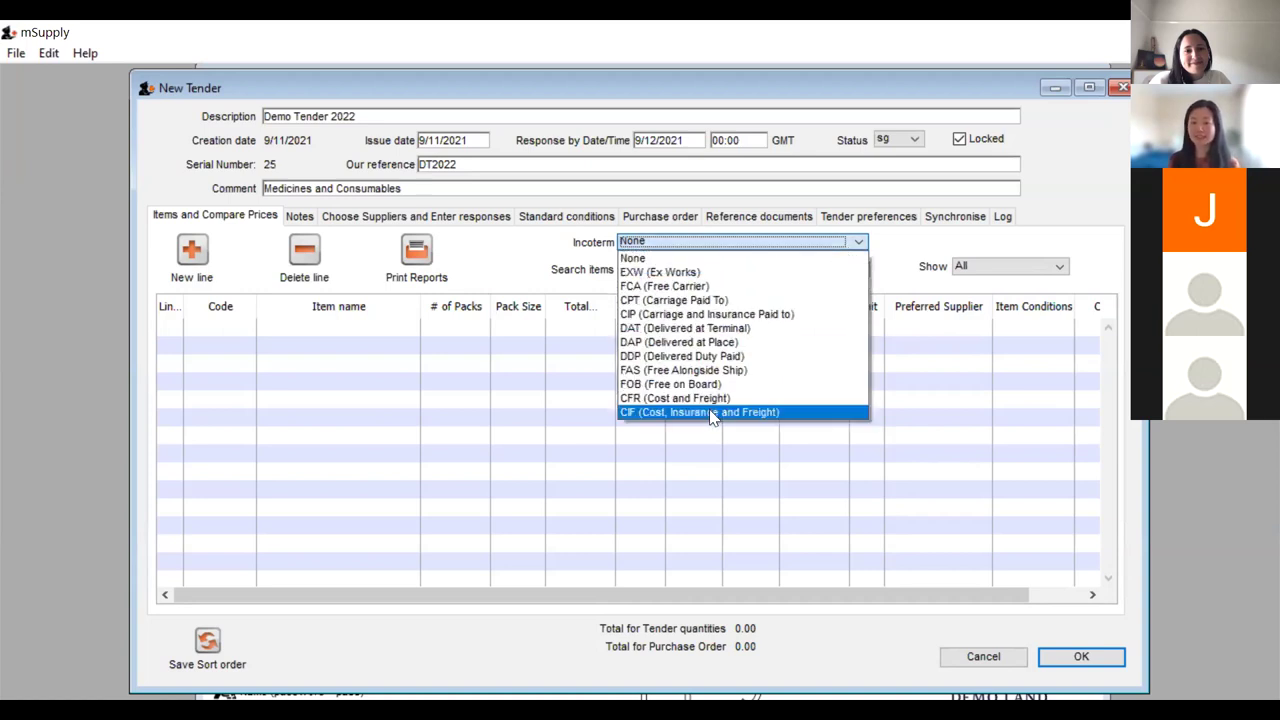
pyautogui.click(711, 413)
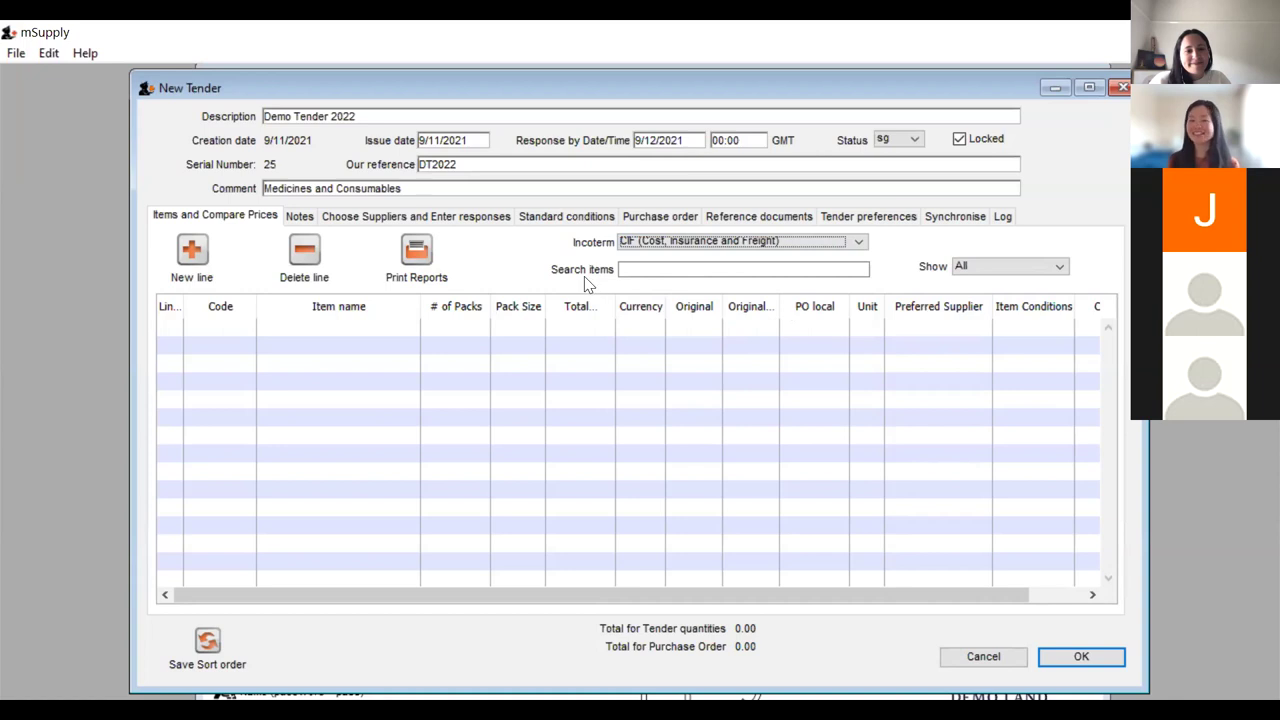
pyautogui.click(724, 270)
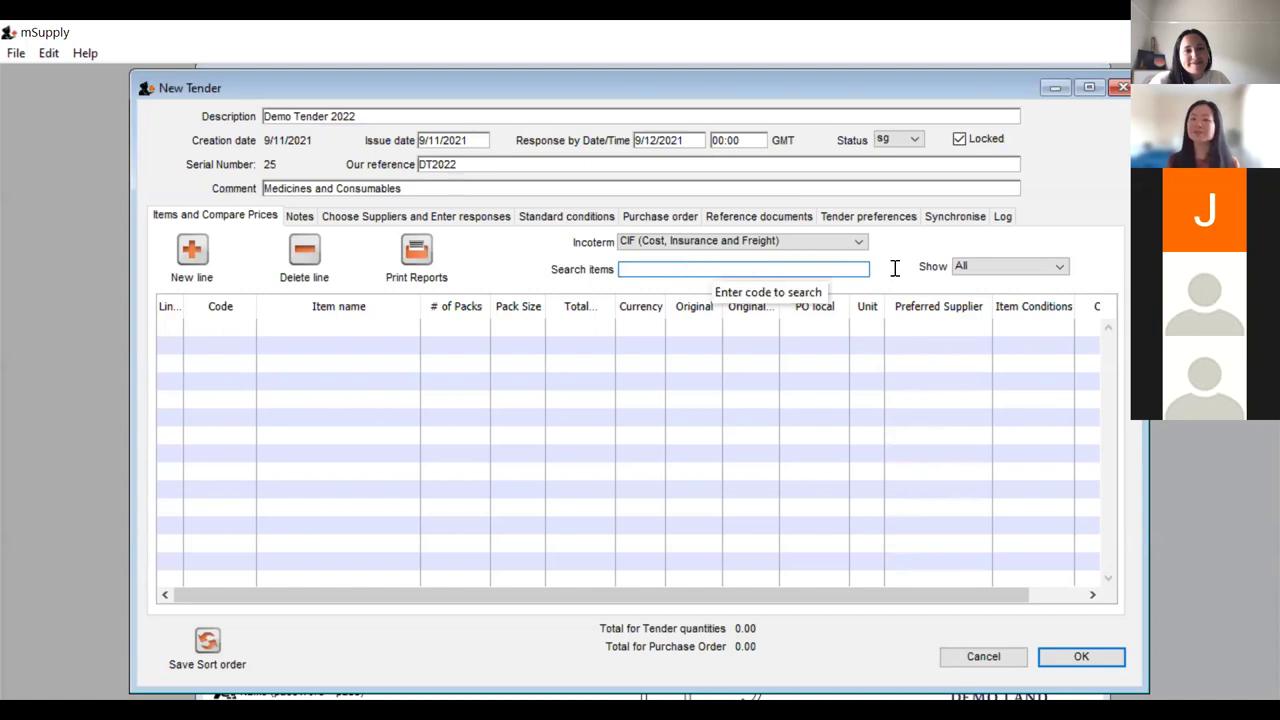
pyautogui.click(1005, 266)
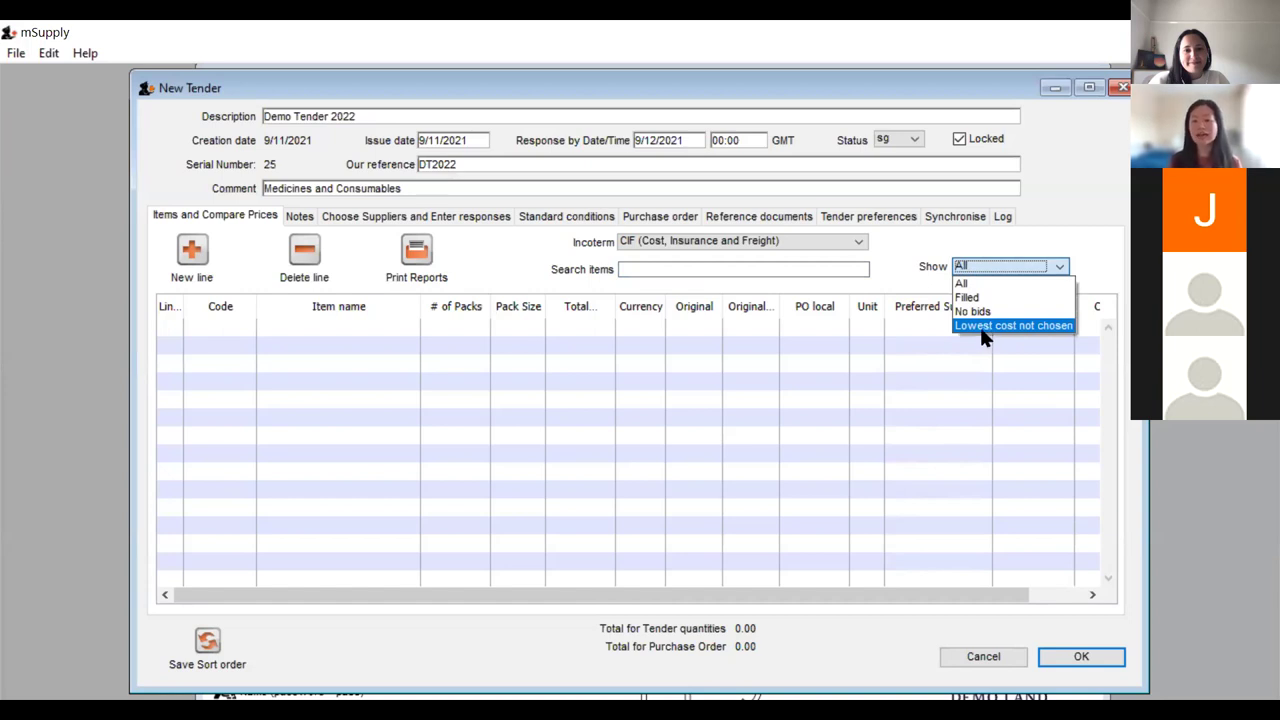
pyautogui.click(918, 296)
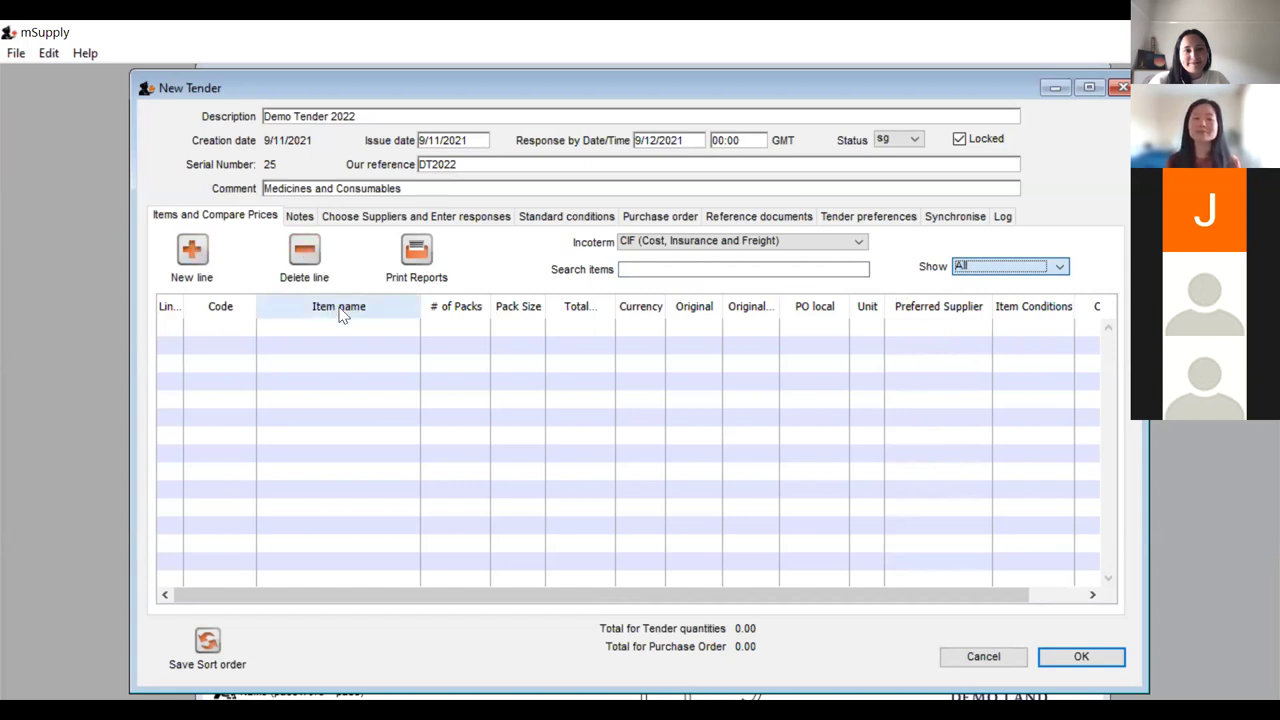
# Add a tender line for Amoxicillin 500mg tablet with a quantity of 100000 and a pack size of 1
pyautogui.click(192, 250)
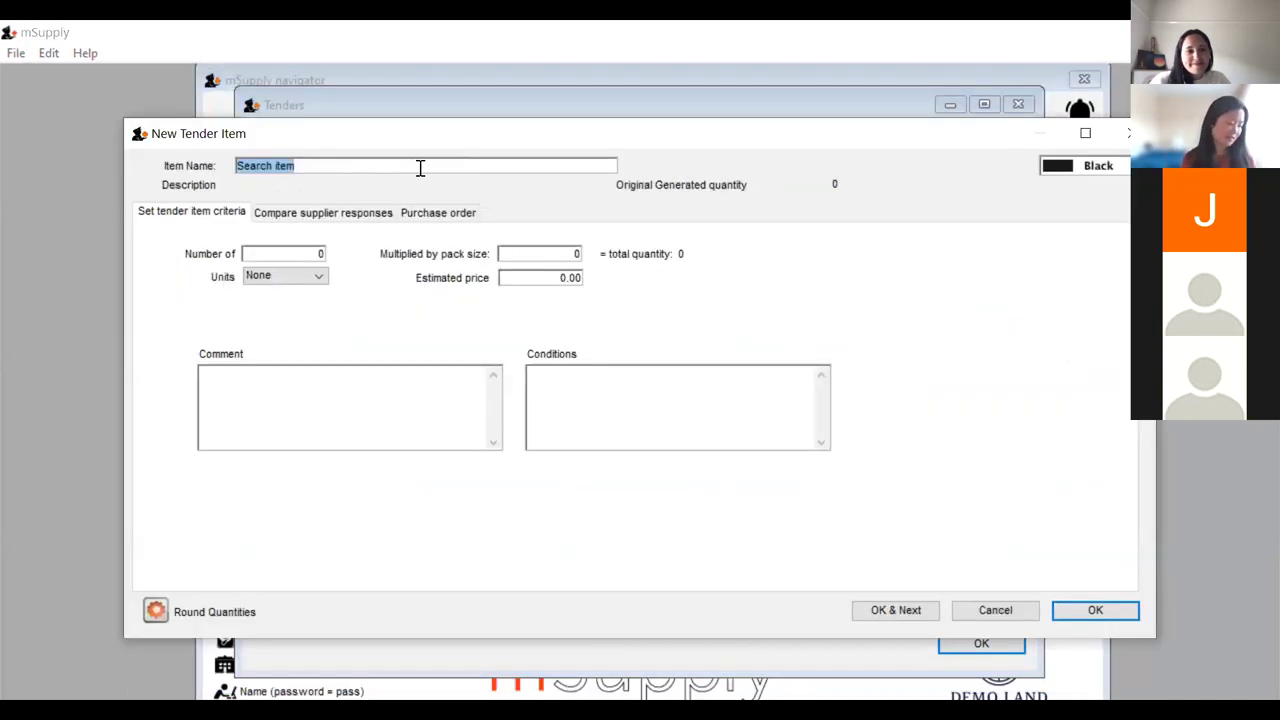
pyautogui.write('Amoxicill')
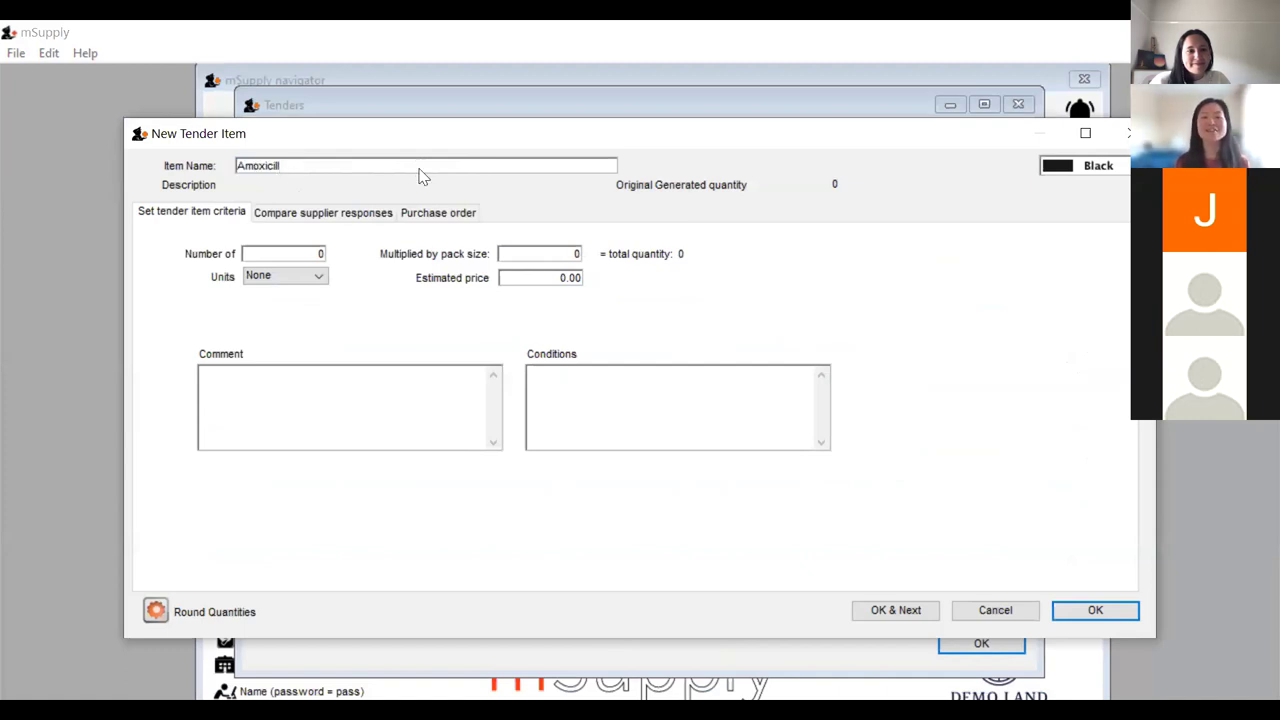
pyautogui.press('Tab')
pyautogui.click(366, 204)
pyautogui.doubleClick(370, 210)
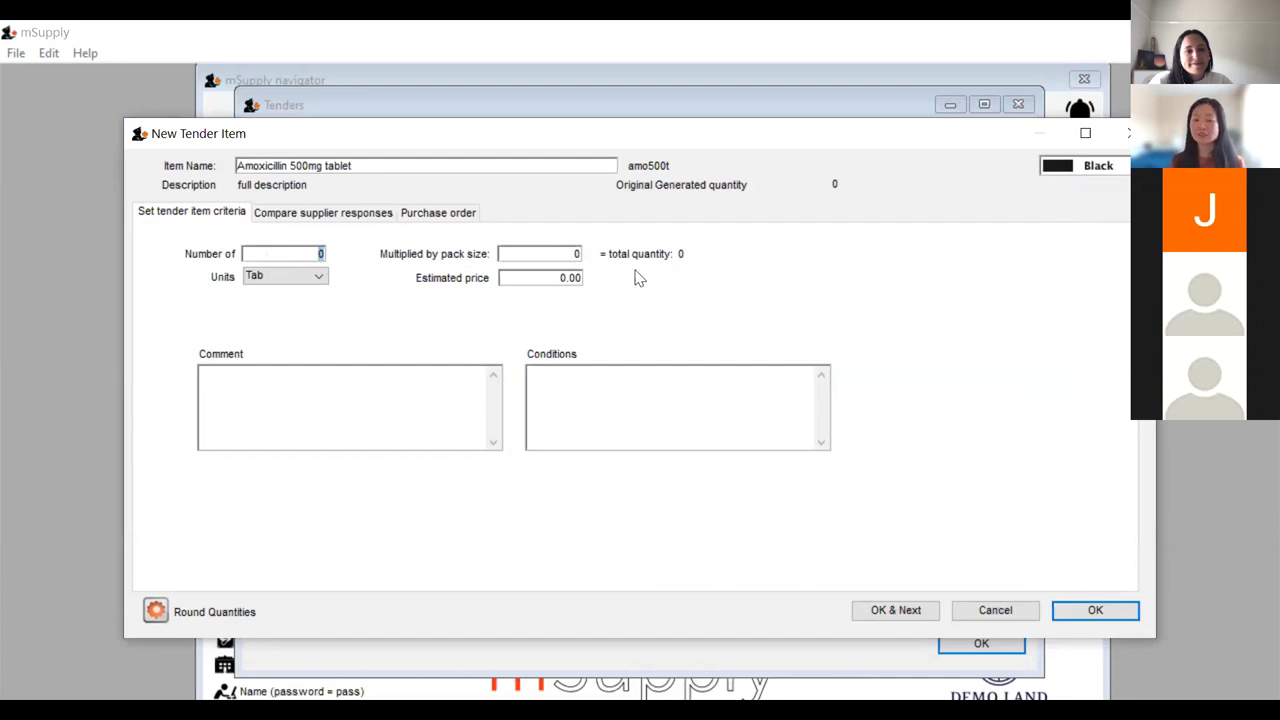
pyautogui.click(523, 254)
pyautogui.write('100000')
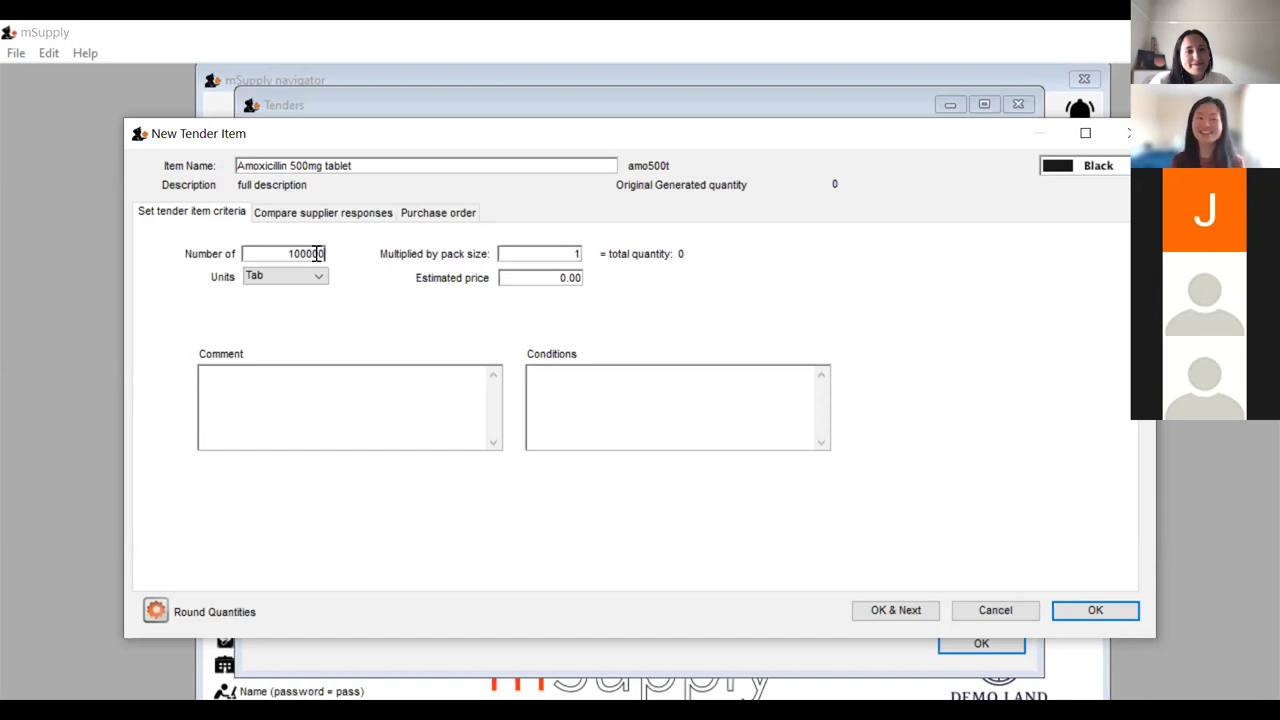
pyautogui.click(576, 258)
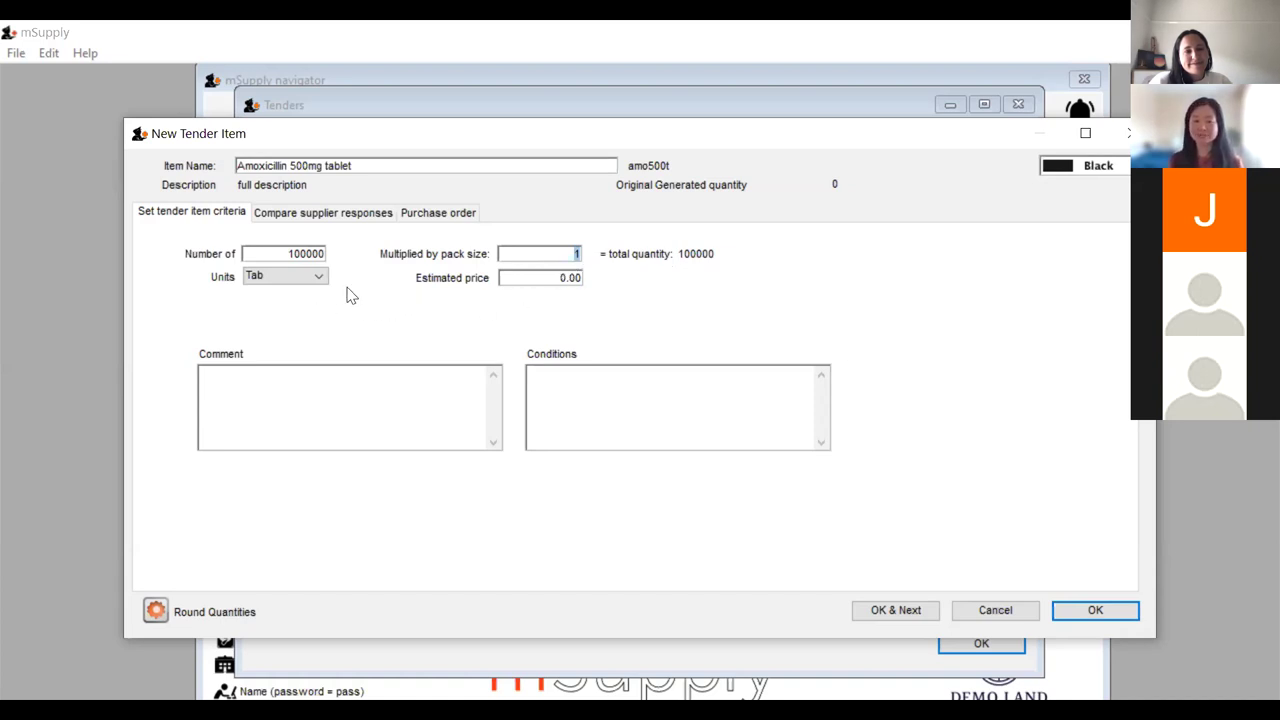
# Give the amoxicillin line the comment "Internal" and the condition "Blister packs may be preferred", saving it and continuing to another new item
pyautogui.click(308, 398)
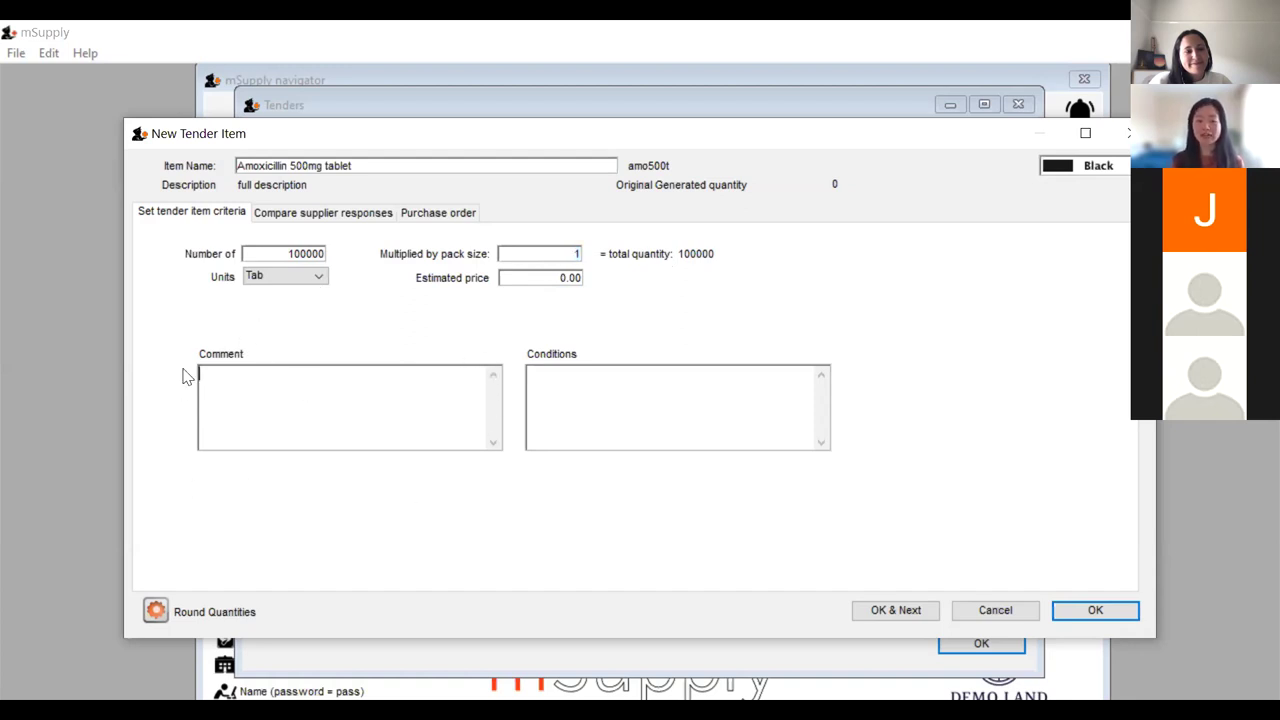
pyautogui.write('internal')
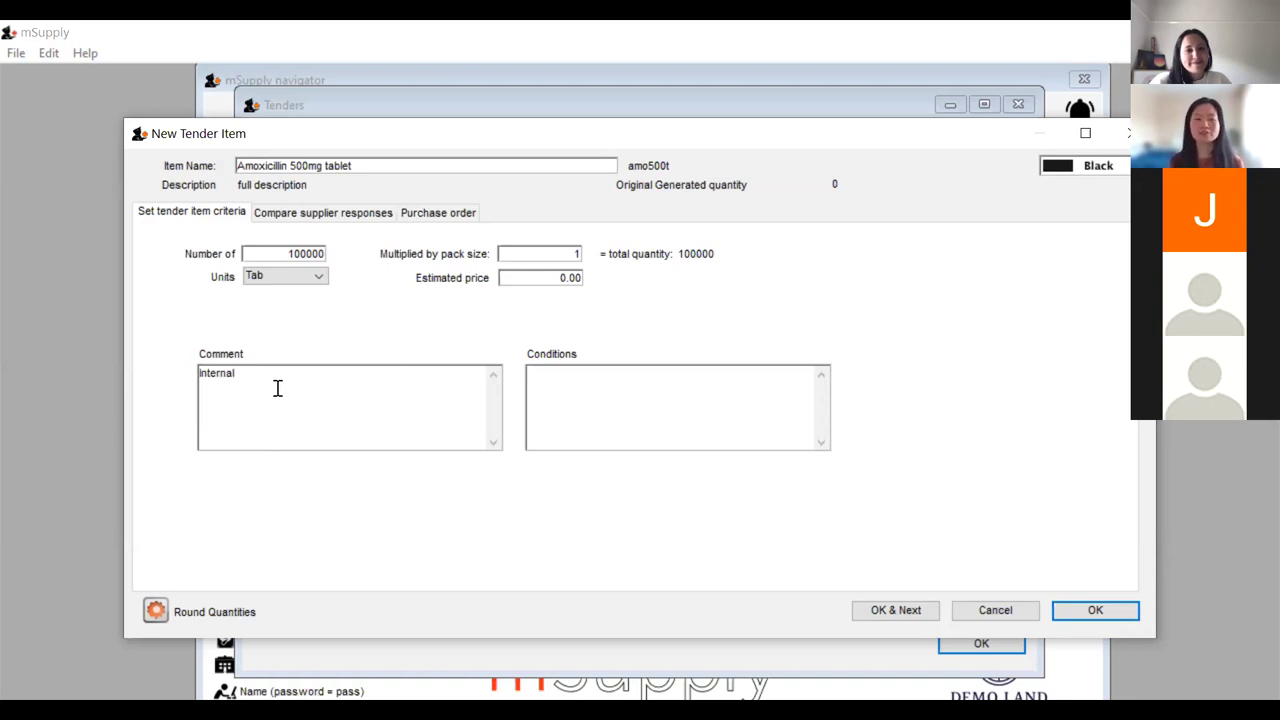
pyautogui.click(563, 400)
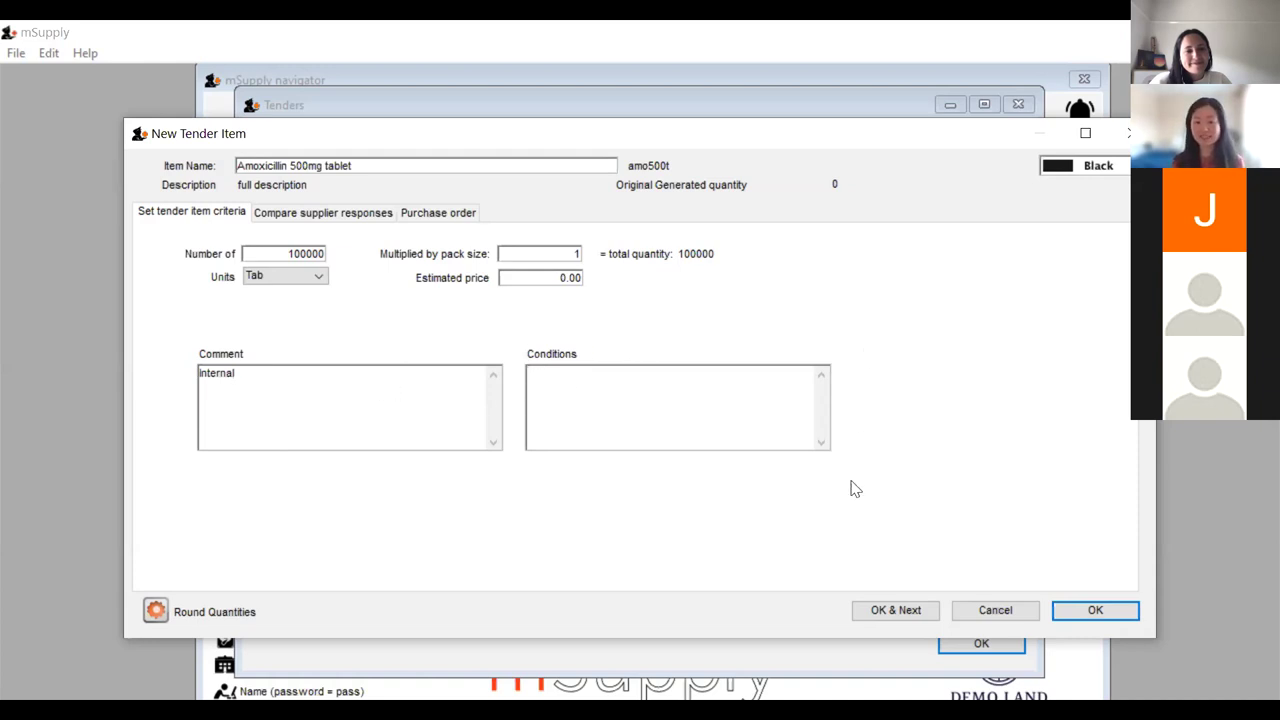
pyautogui.click(560, 397)
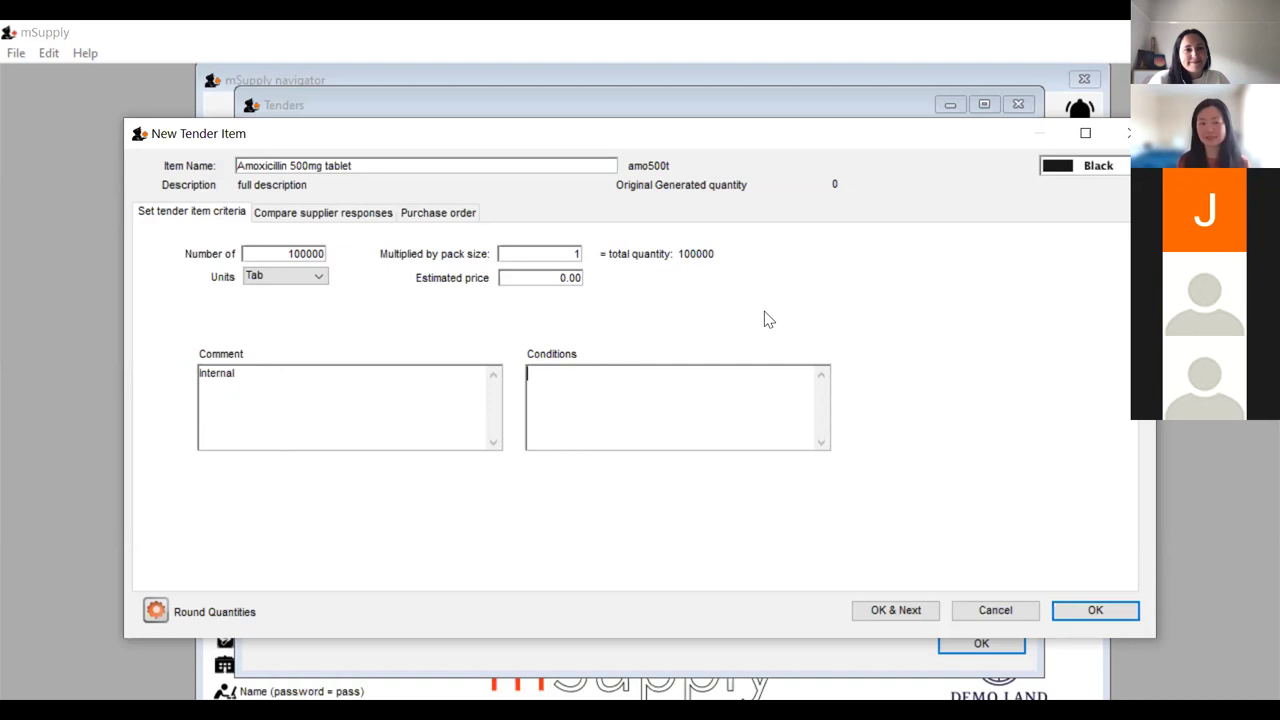
pyautogui.write('Blister packs may be preferred')
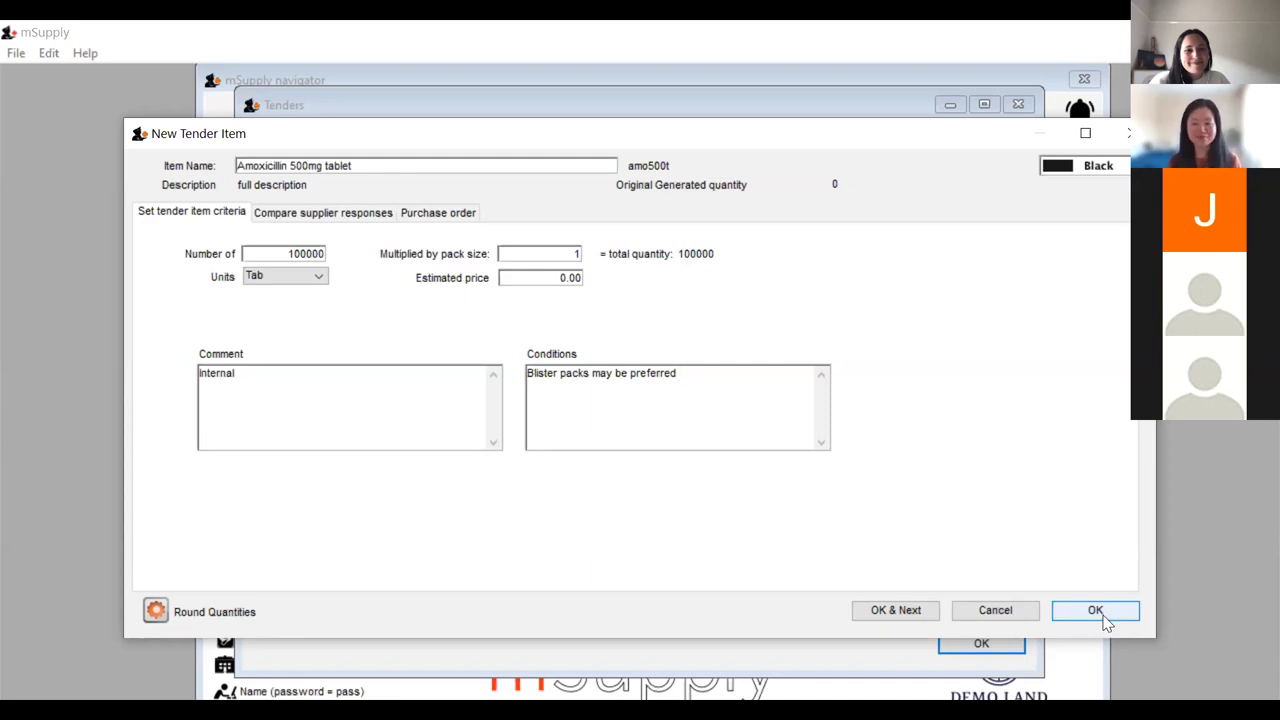
pyautogui.click(895, 610)
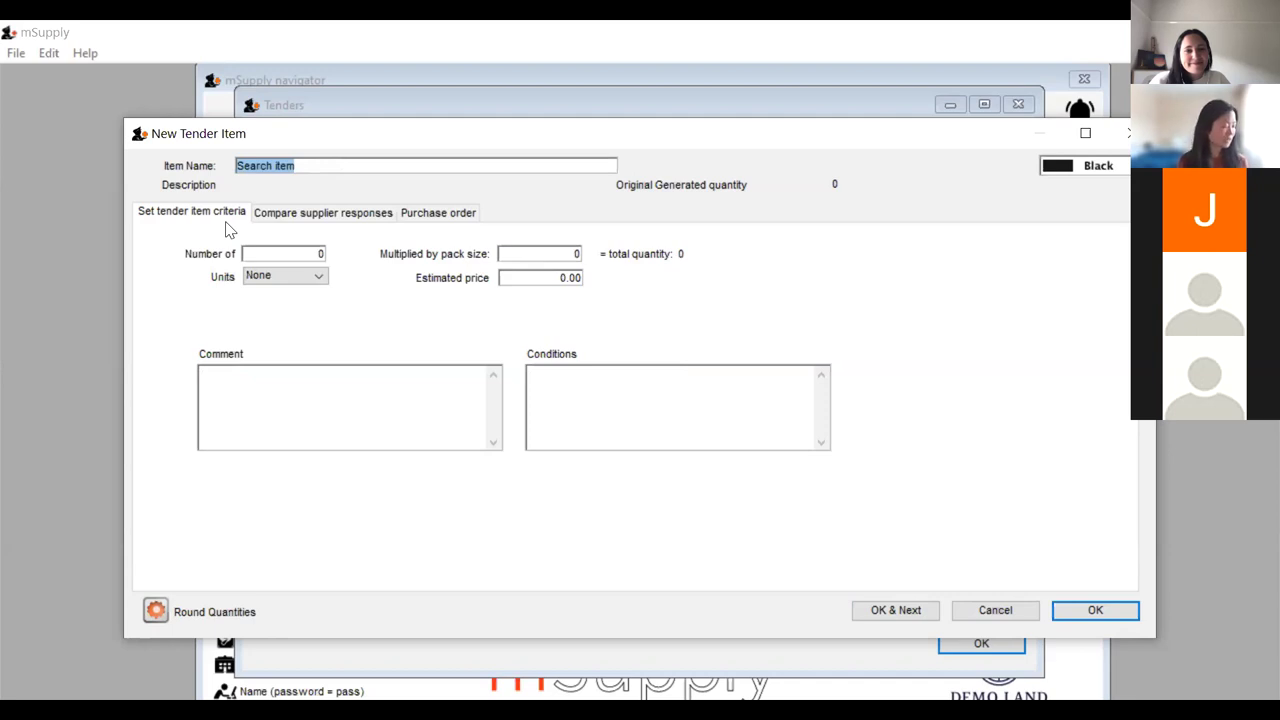
# Add Ibuprofen 200mg tab with a quantity of 50000 and pack size 1, and continue to another new item
pyautogui.write('ibuprofen')
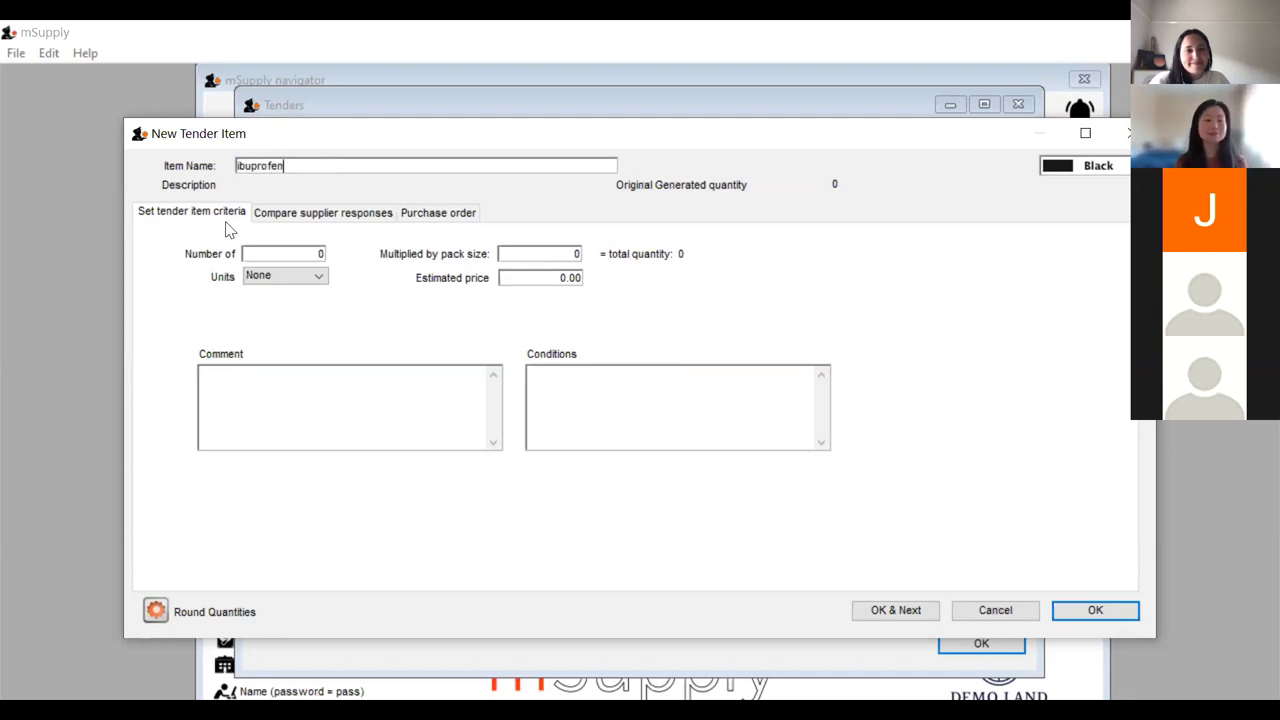
pyautogui.press('Tab')
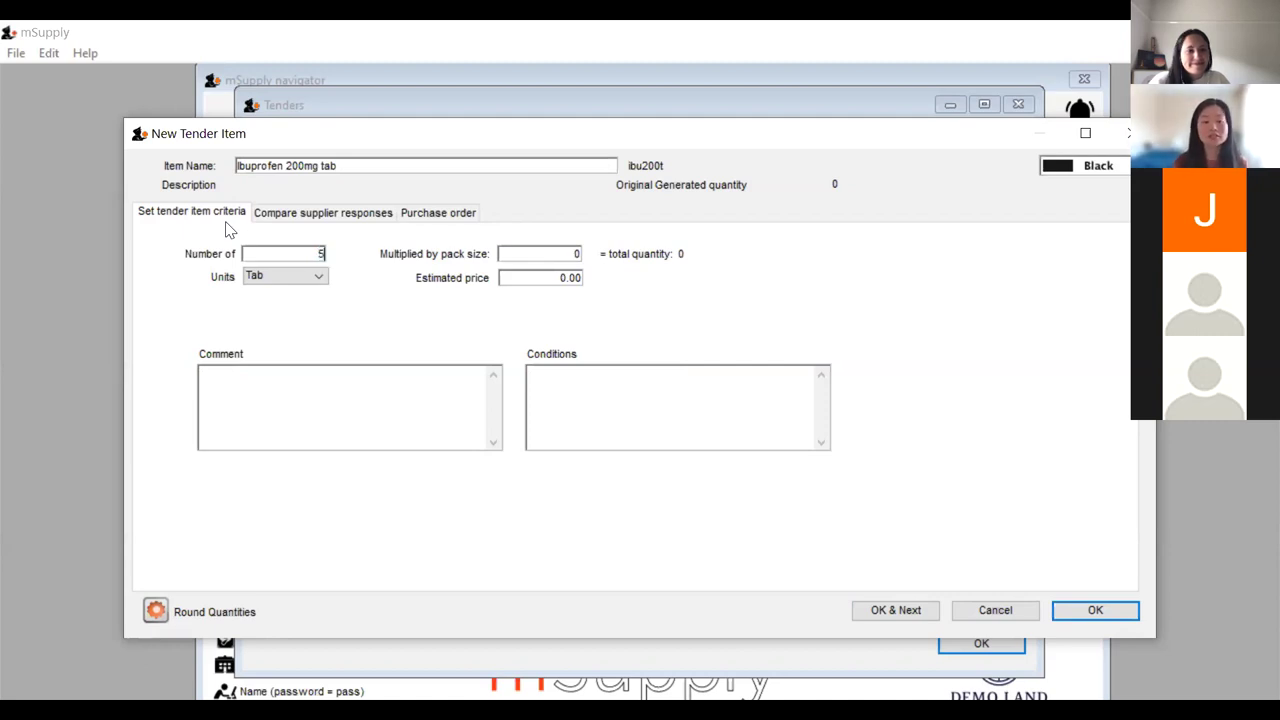
pyautogui.write('1')
pyautogui.press('Tab')
pyautogui.click(566, 407)
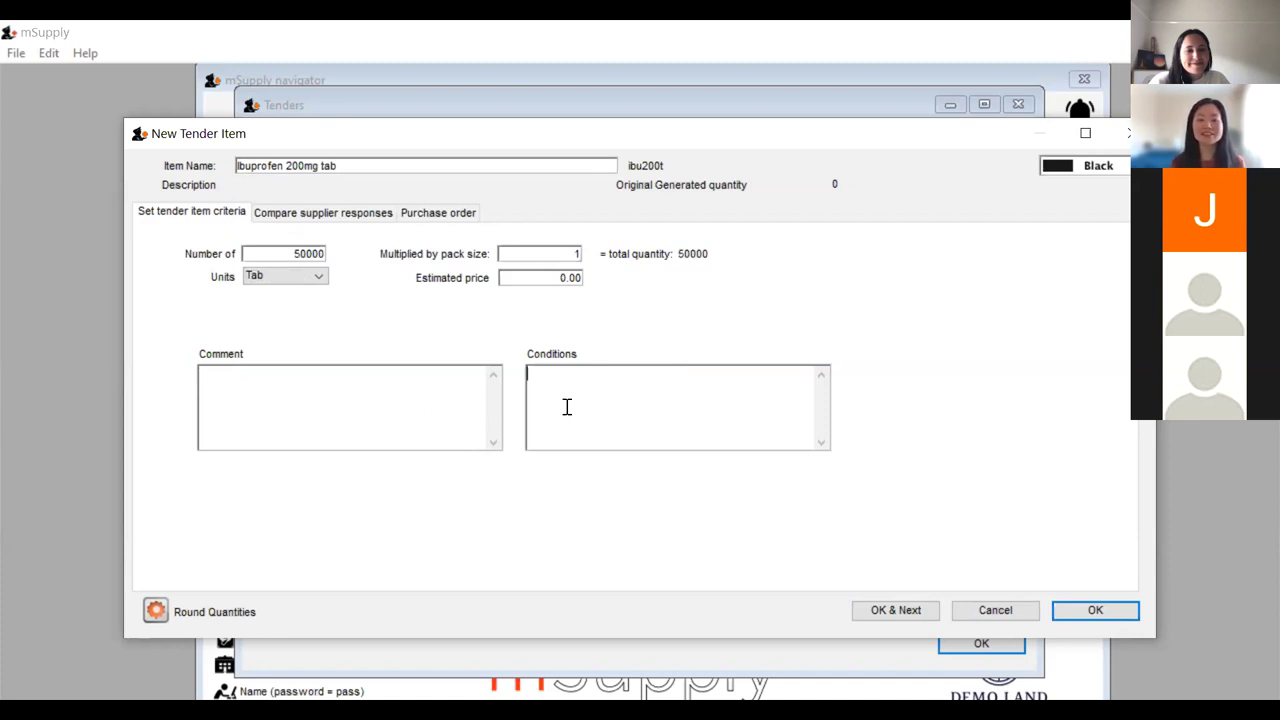
pyautogui.click(895, 610)
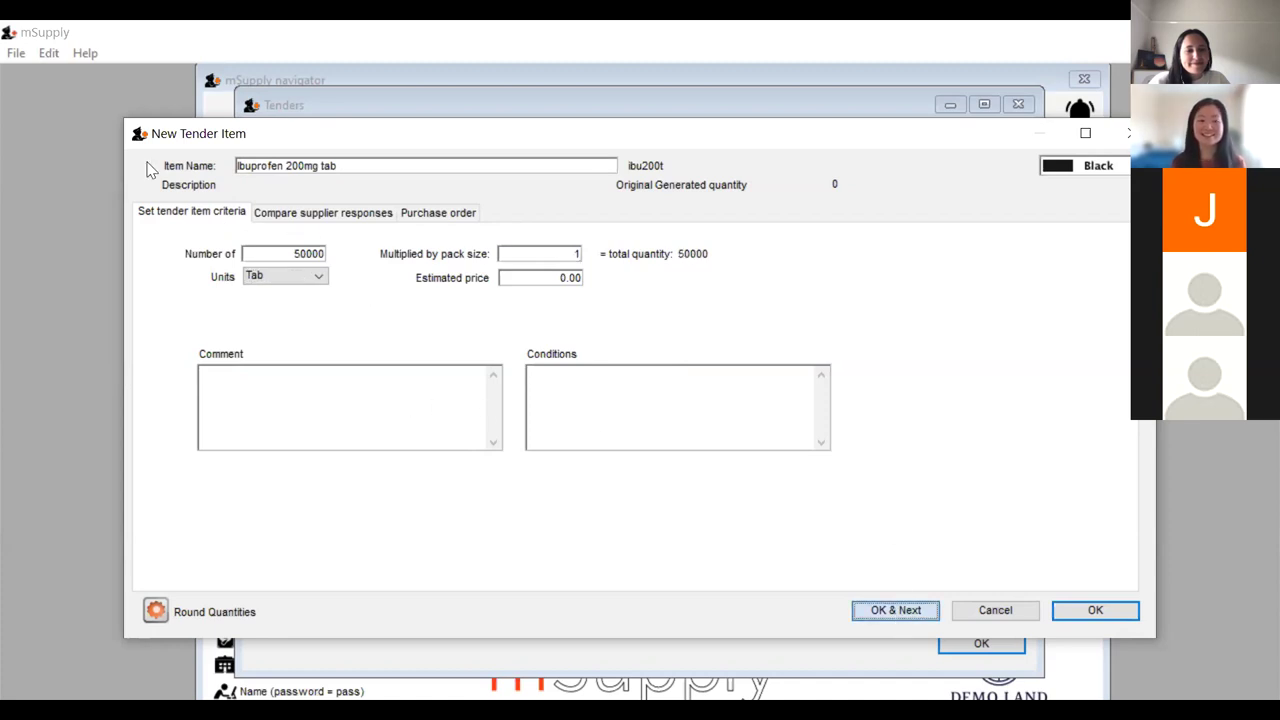
# Add Metformin 500mg tab with a quantity of 100000 and pack size 1, and continue to another new item
pyautogui.write('met500t')
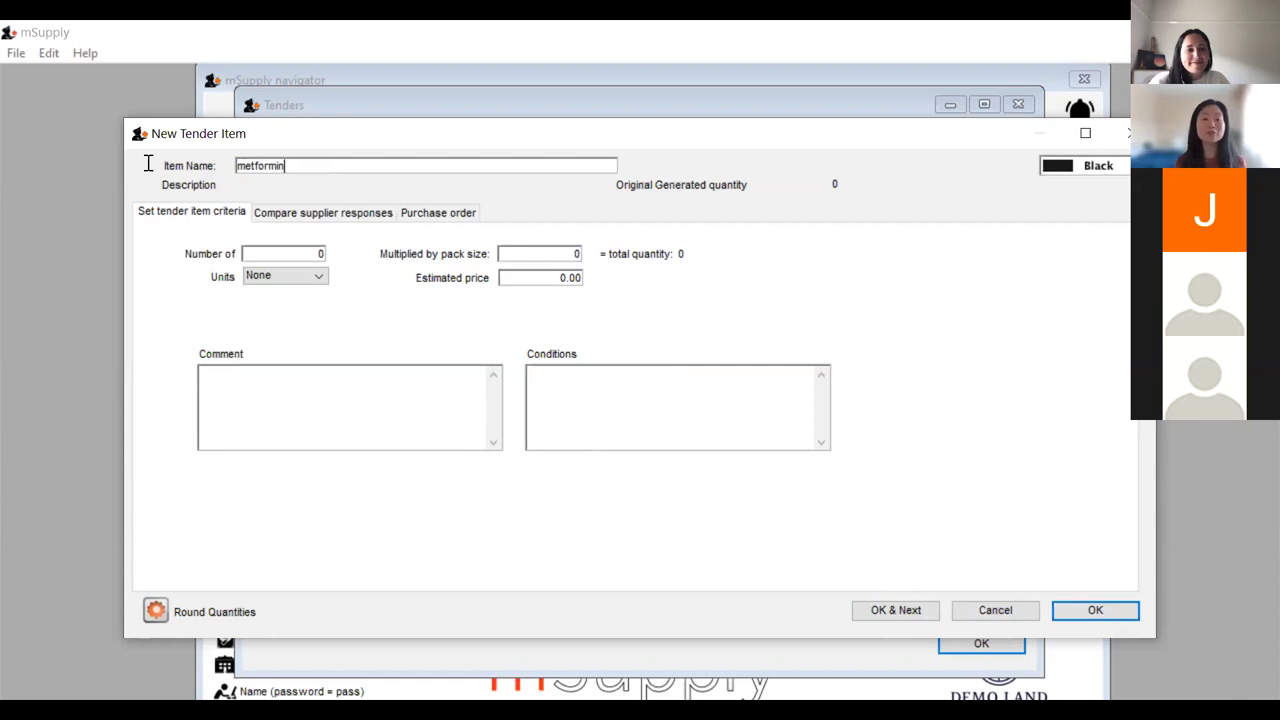
pyautogui.press('Tab')
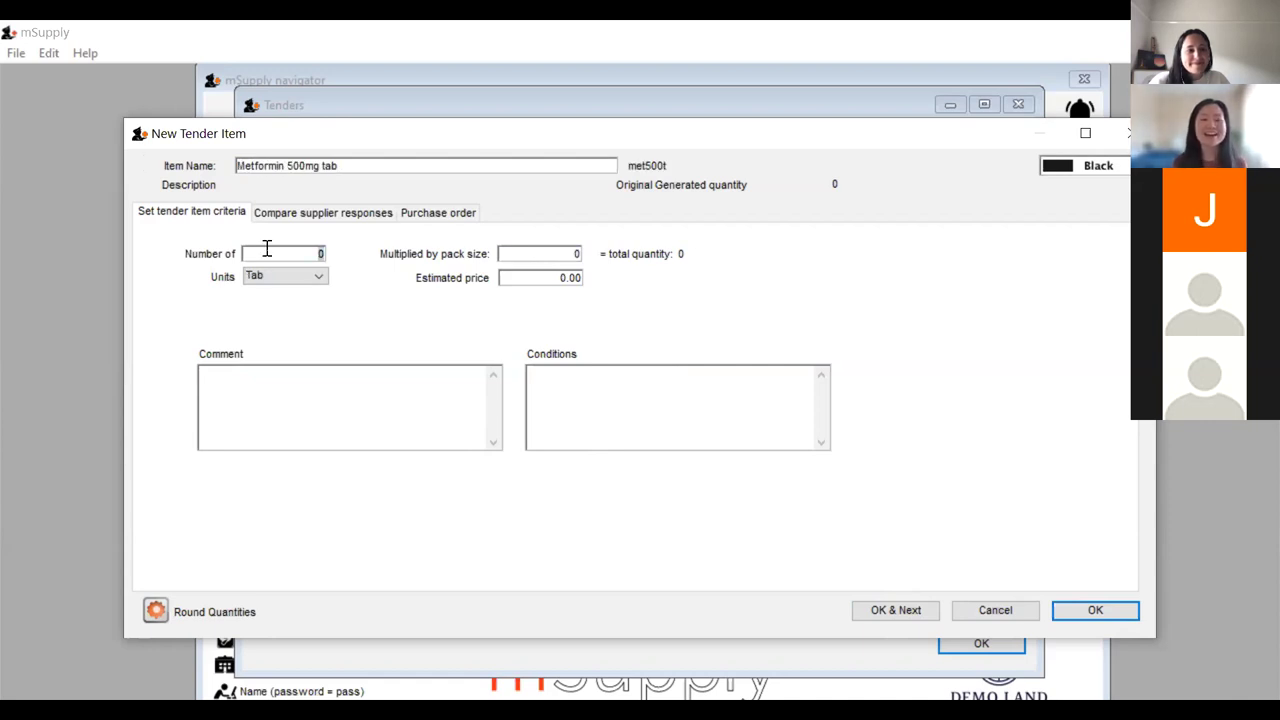
pyautogui.write('1000000')
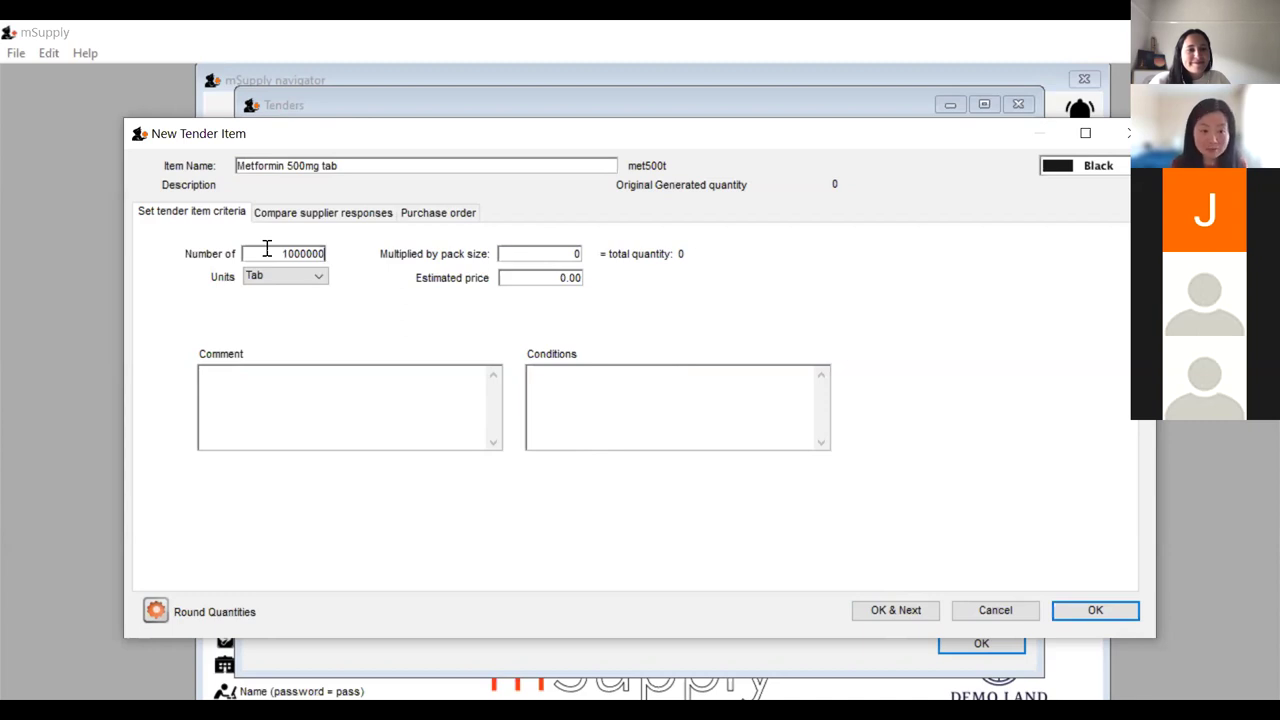
pyautogui.press('BackSpace')
pyautogui.press('Tab')
pyautogui.write('1')
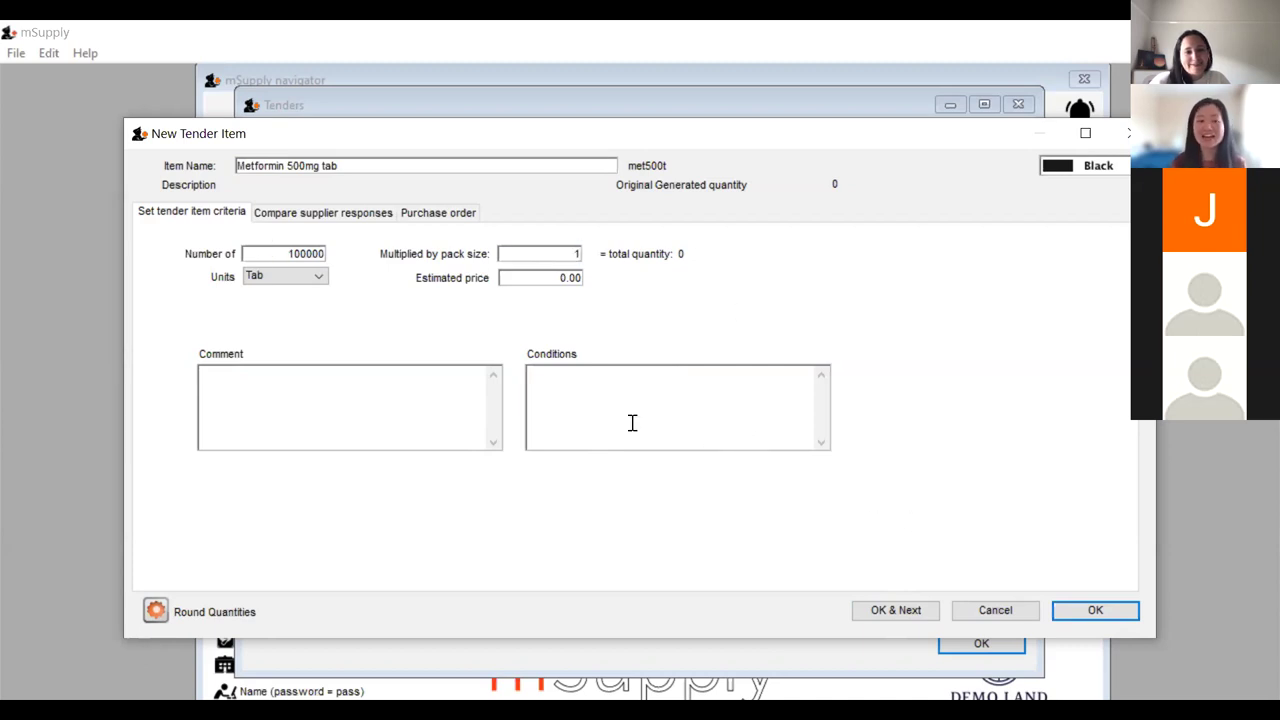
pyautogui.click(913, 618)
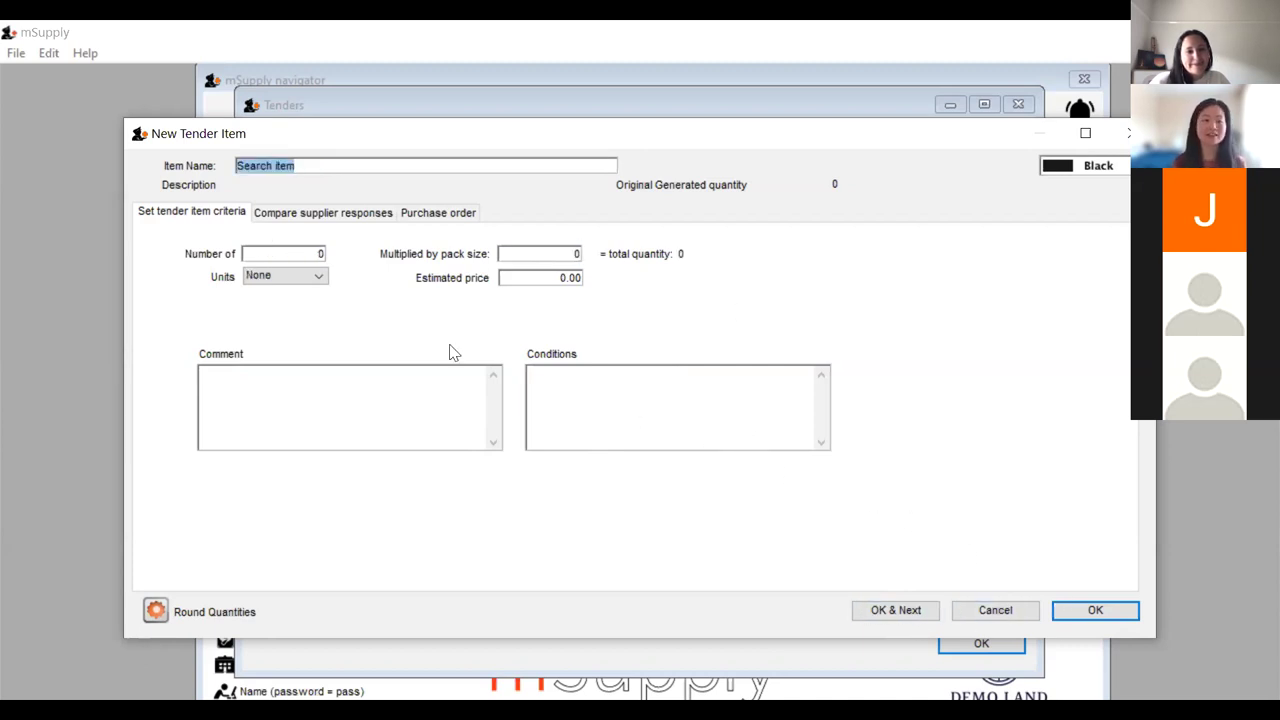
# Add Paracetamol 500mg tab, quantity 100000, pack size 1, with the condition "blister packs may be preferred", and finish adding items
pyautogui.write('parace')
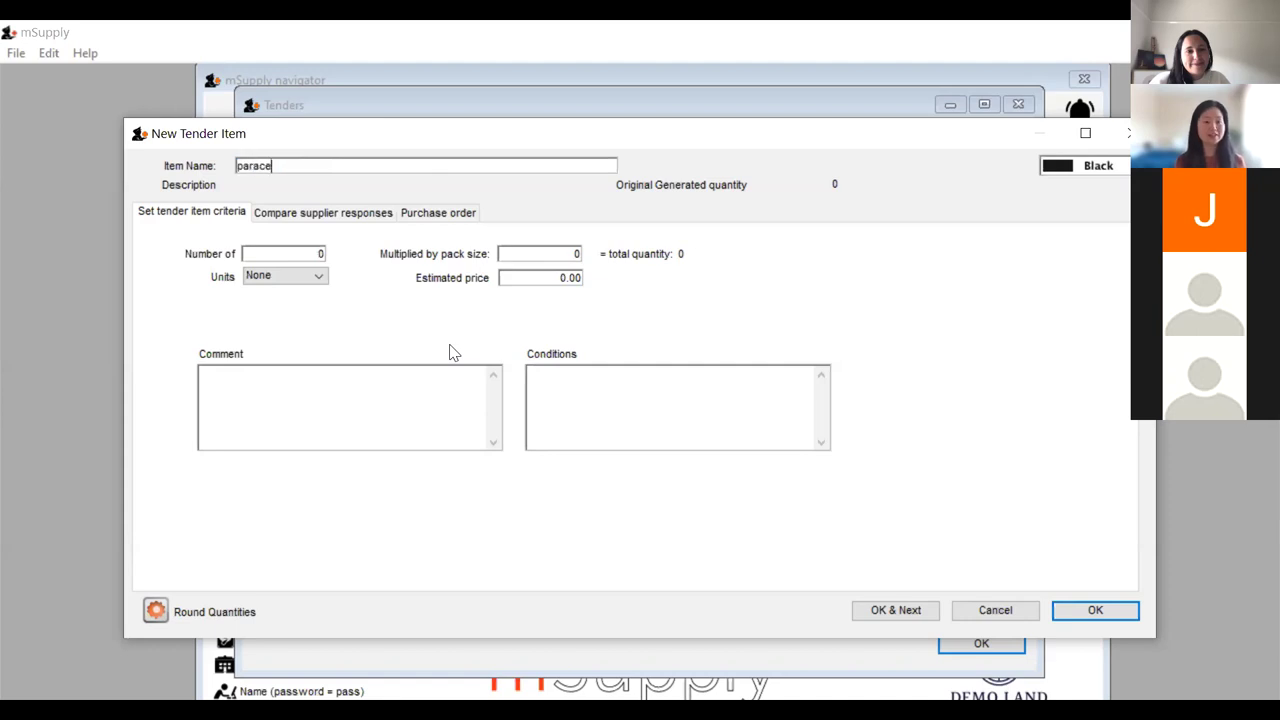
pyautogui.write('t')
pyautogui.press('Tab')
pyautogui.doubleClick(444, 205)
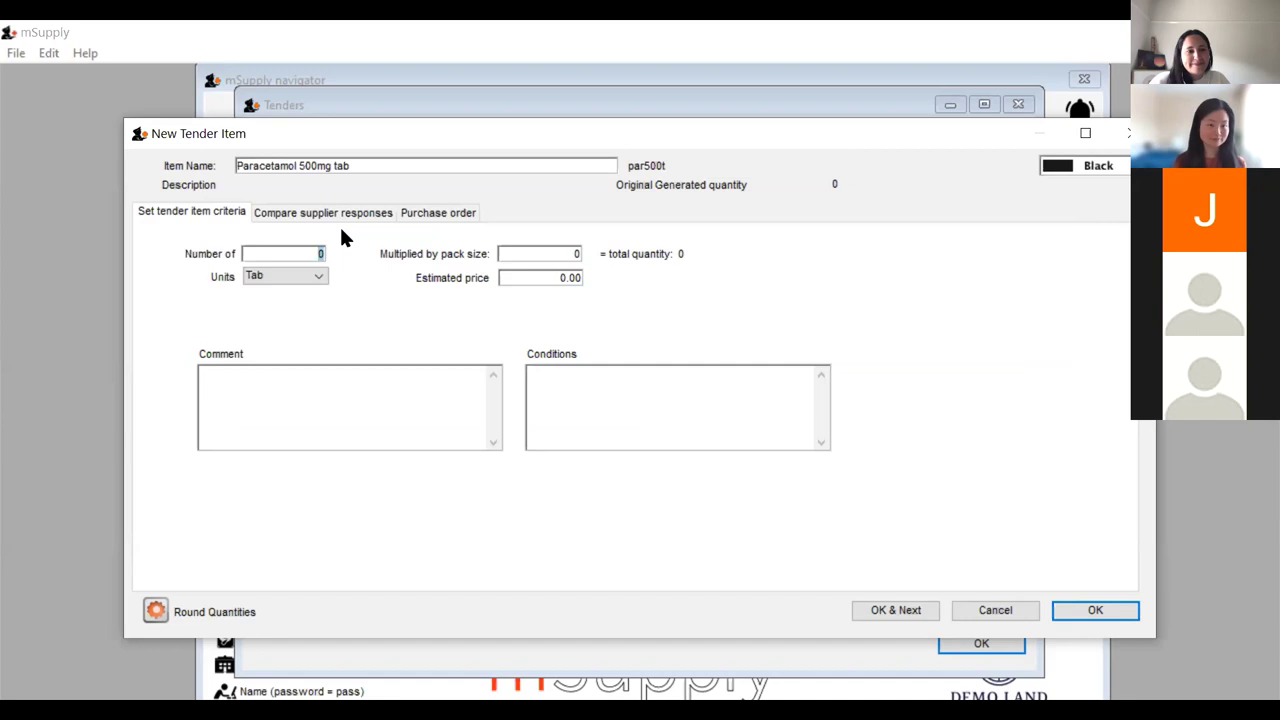
pyautogui.write('100000')
pyautogui.write('1')
pyautogui.click(664, 404)
pyautogui.write('blister packs may be preferred')
pyautogui.click(1094, 610)
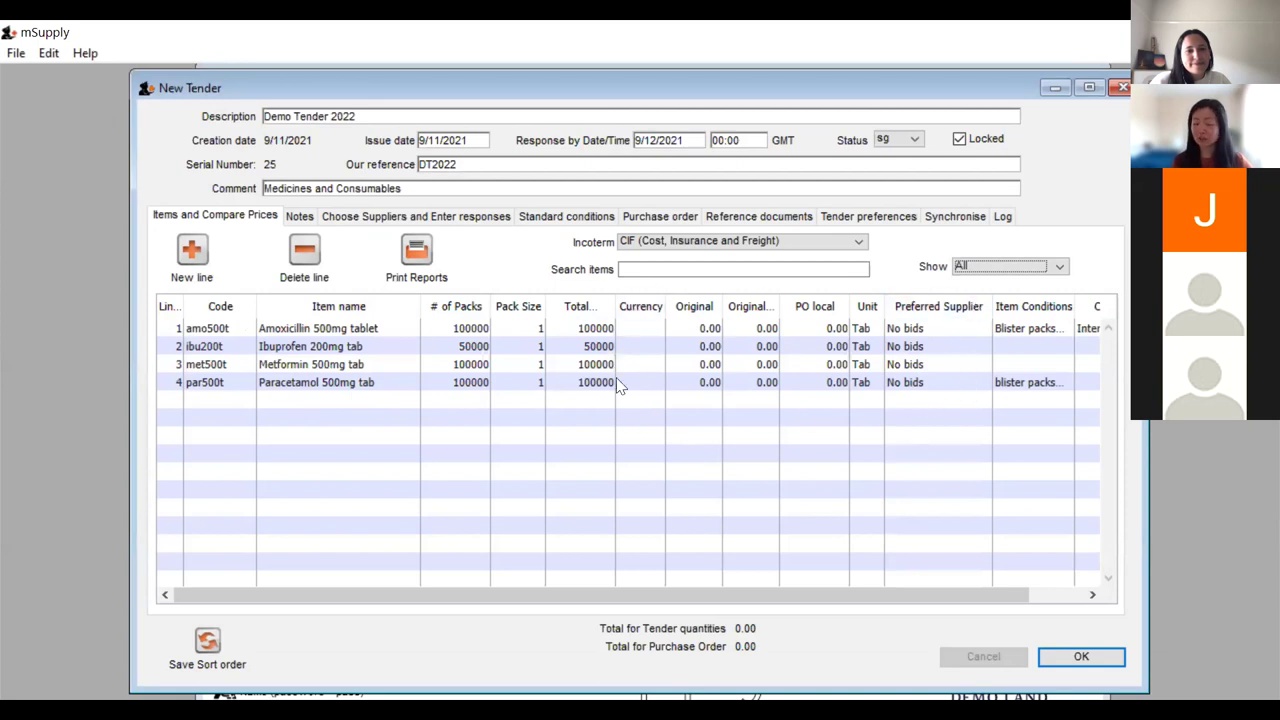
# Review all columns of the tender's item lines and the details of the Amoxicillin 500mg tablet line
pyautogui.moveTo(886, 597); pyautogui.dragTo(948, 600)
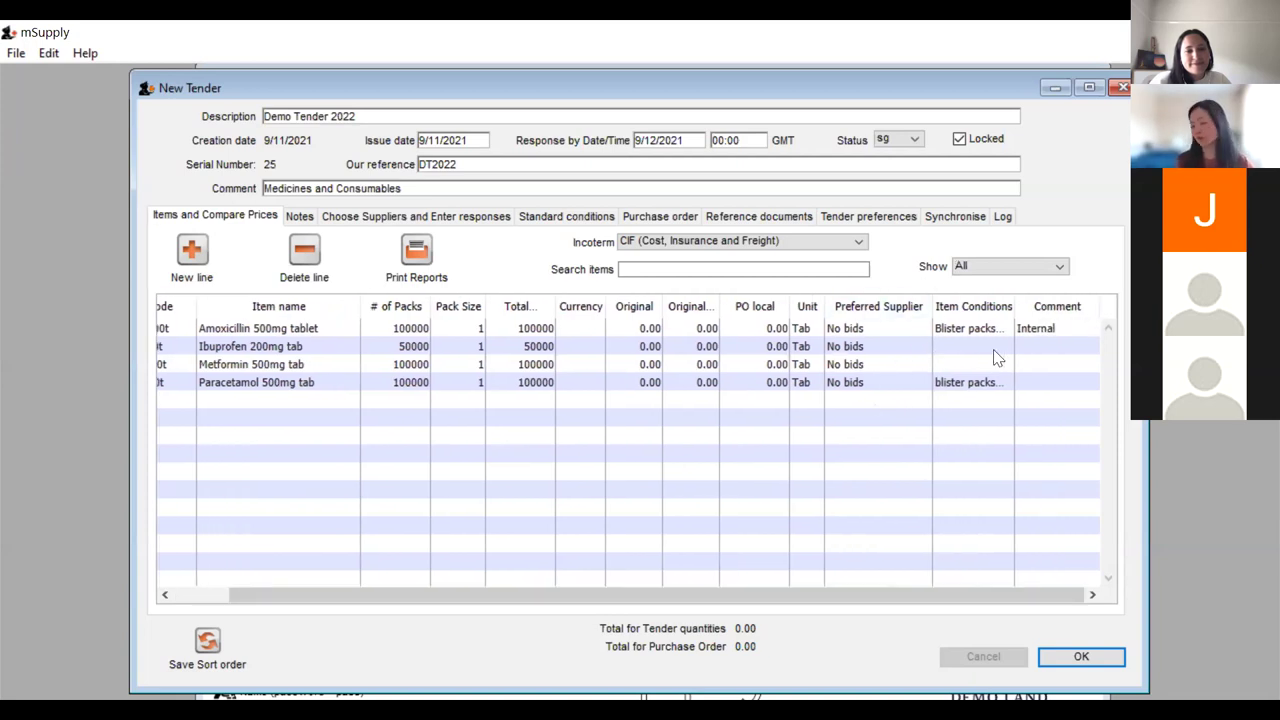
pyautogui.moveTo(700, 597); pyautogui.dragTo(393, 564)
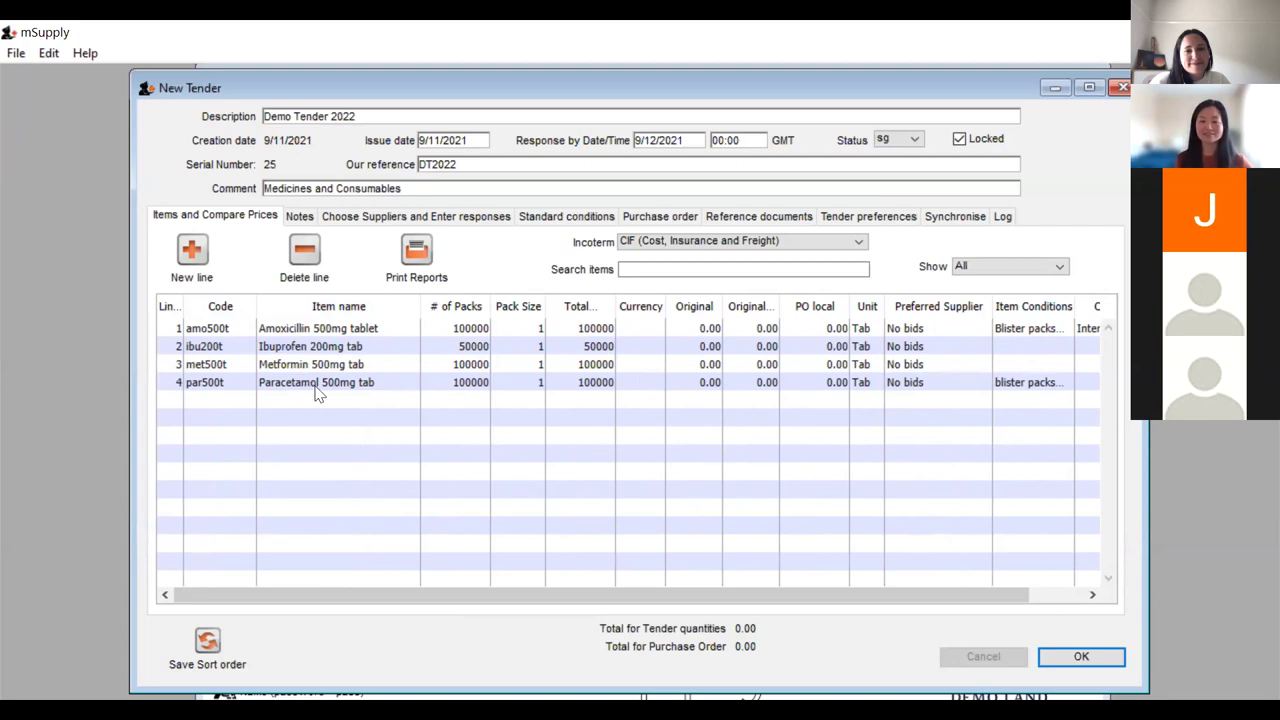
pyautogui.doubleClick(310, 337)
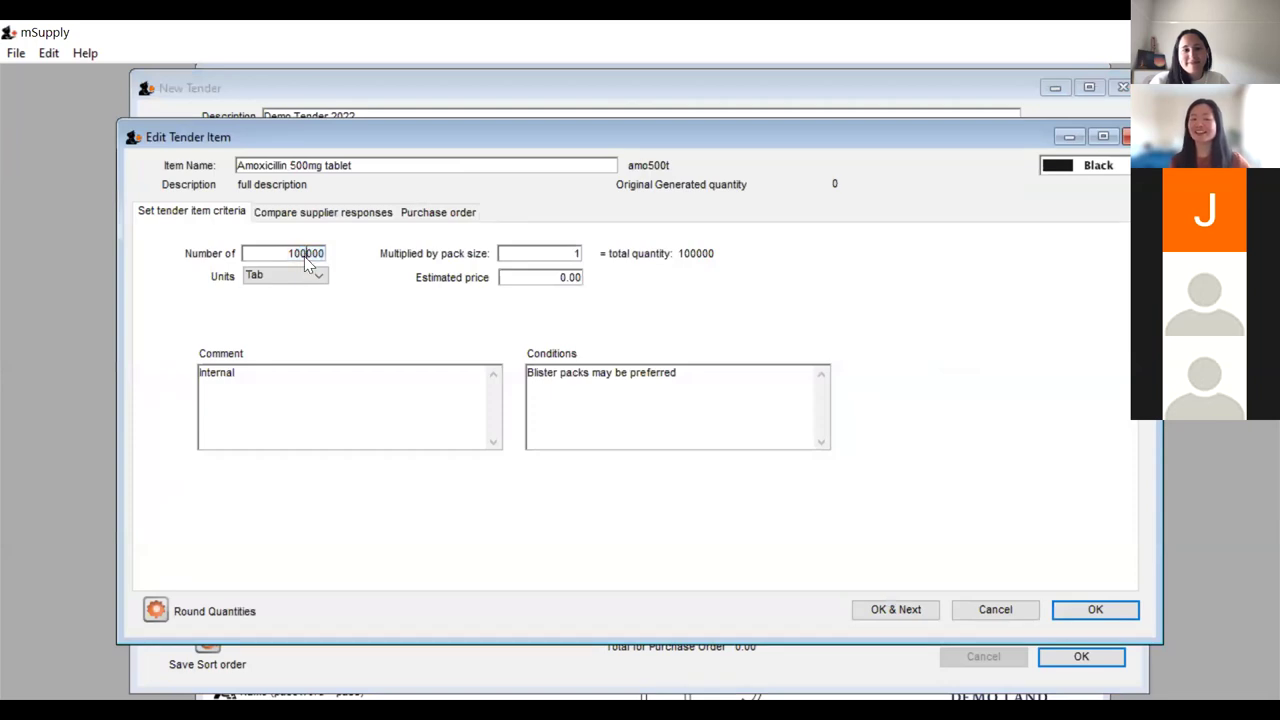
pyautogui.click(1058, 610)
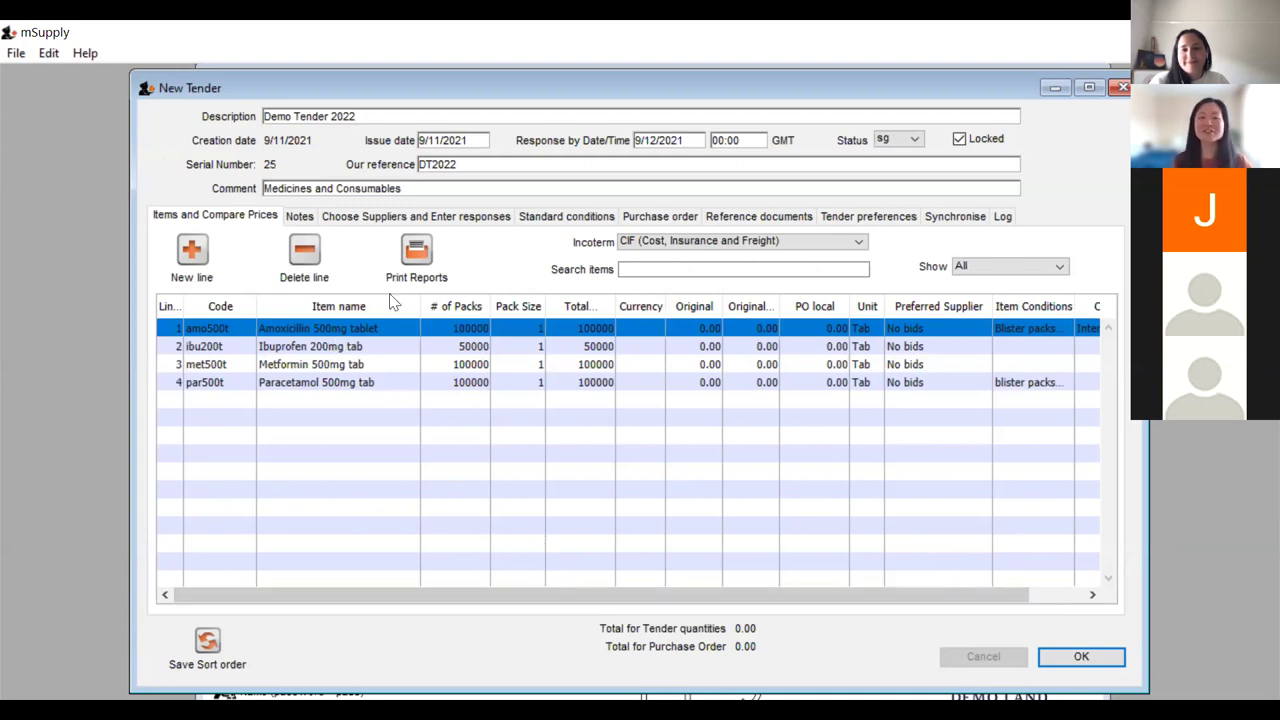
# Check the tender's standard conditions, and save and close the tender
pyautogui.click(566, 216)
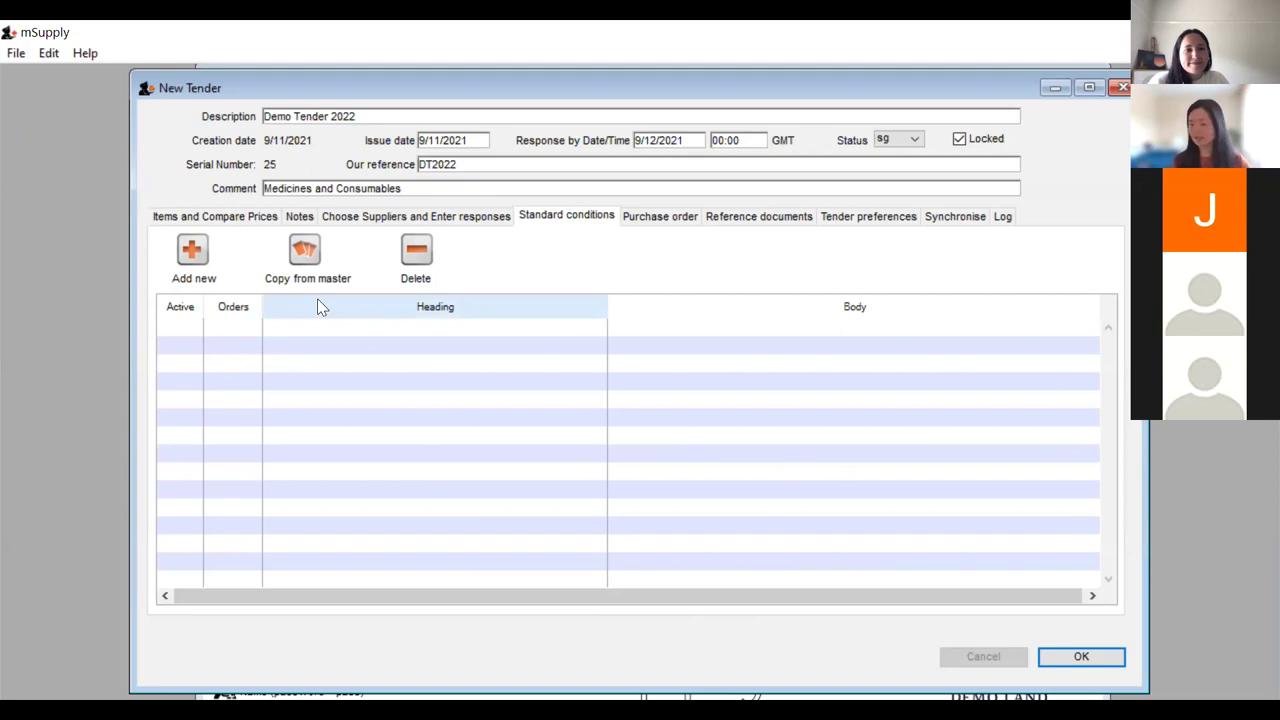
pyautogui.click(1077, 660)
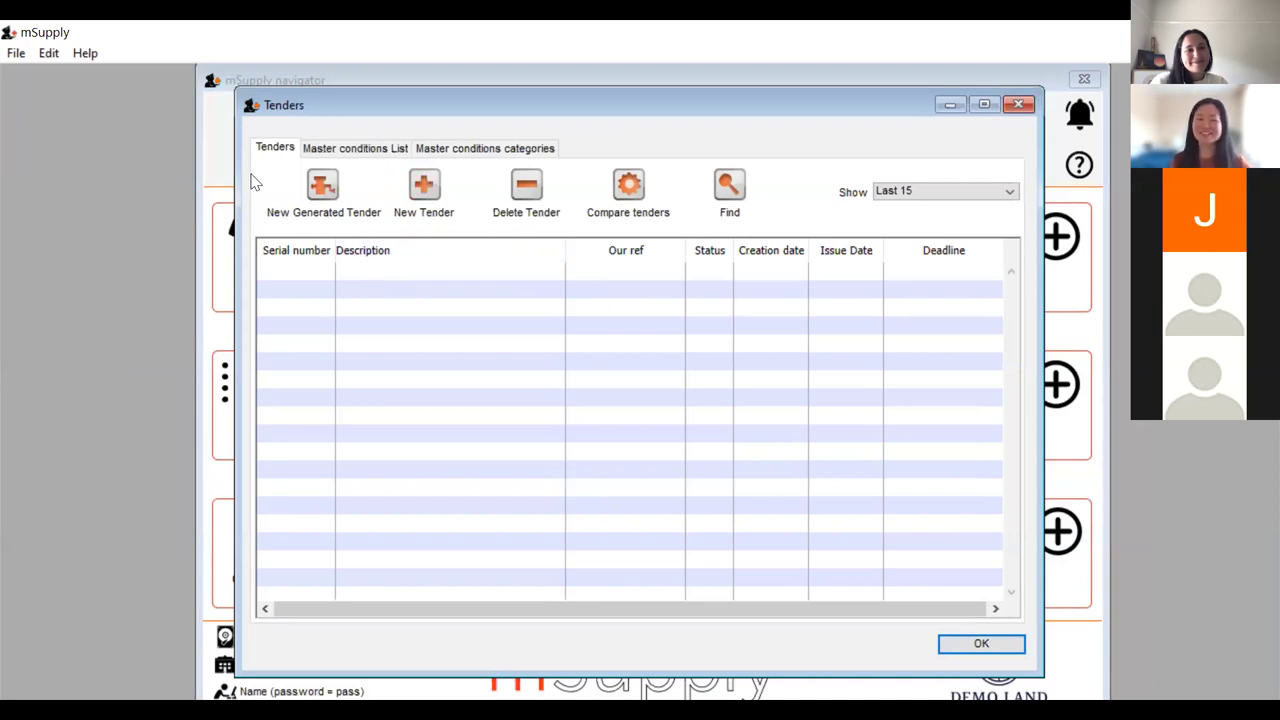
# Examine the master conditions list and the master conditions categories, including the Supplementary category
pyautogui.click(392, 148)
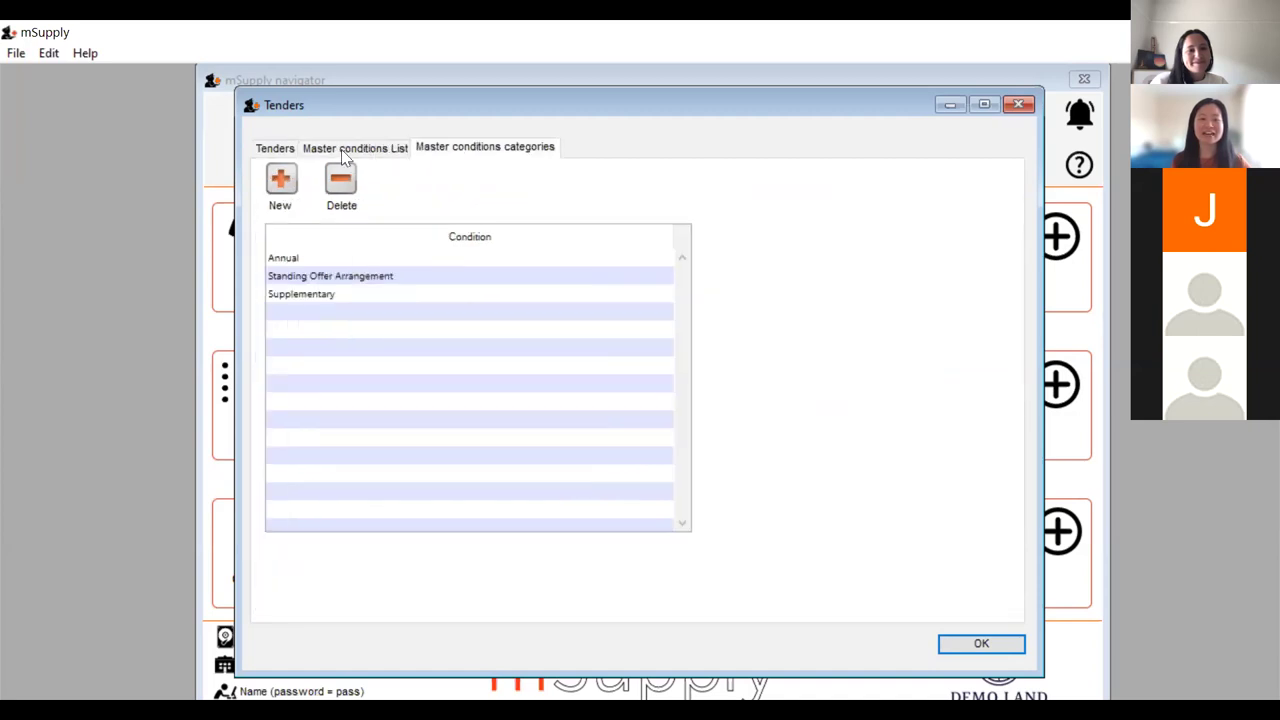
pyautogui.click(344, 150)
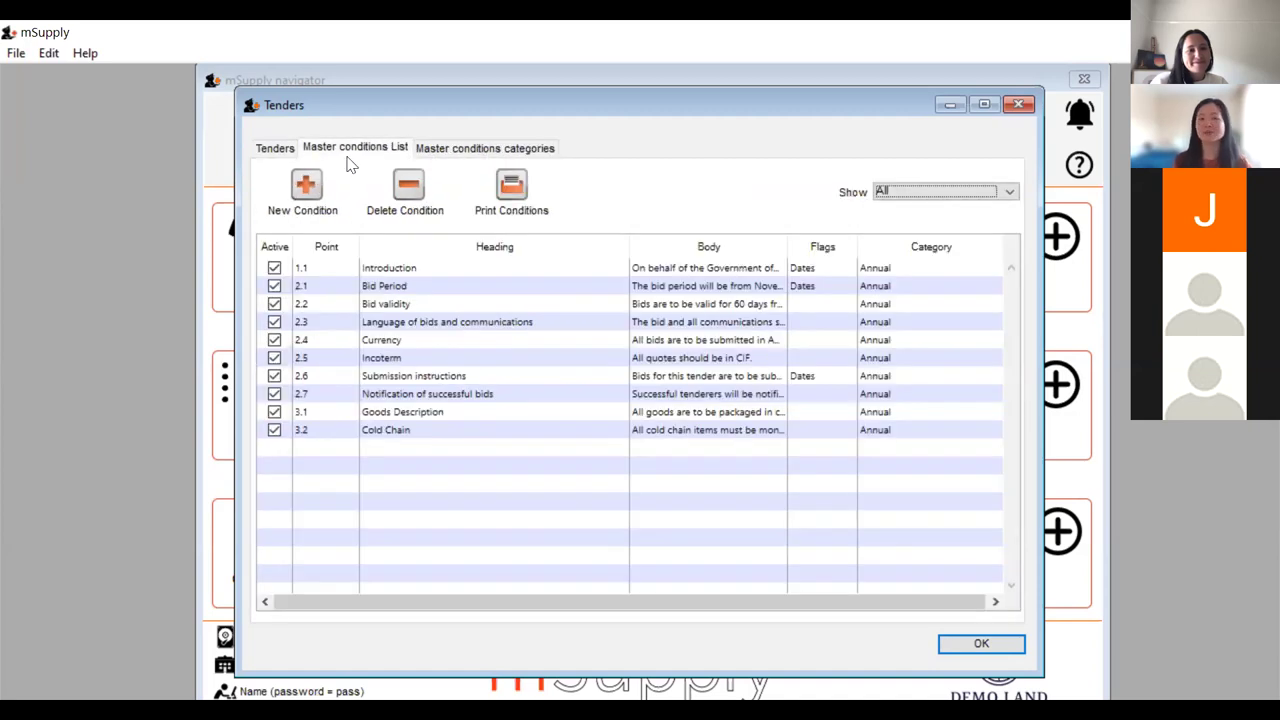
pyautogui.click(453, 160)
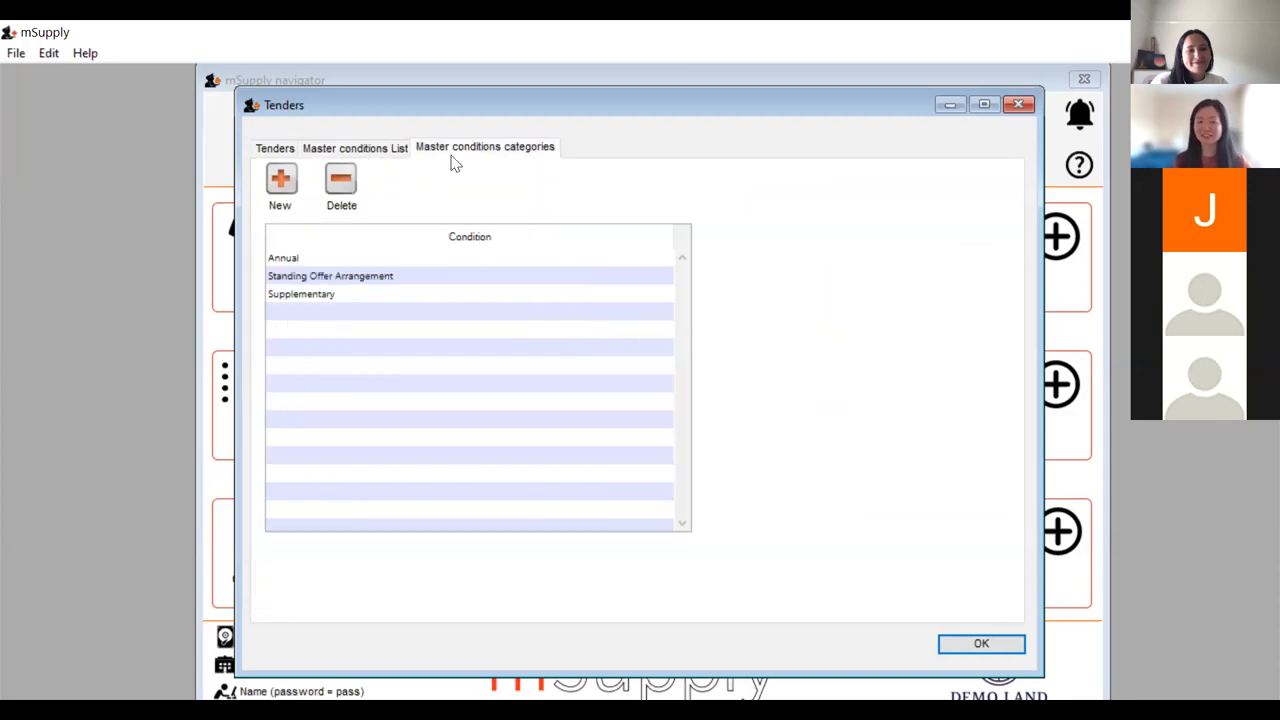
pyautogui.click(367, 155)
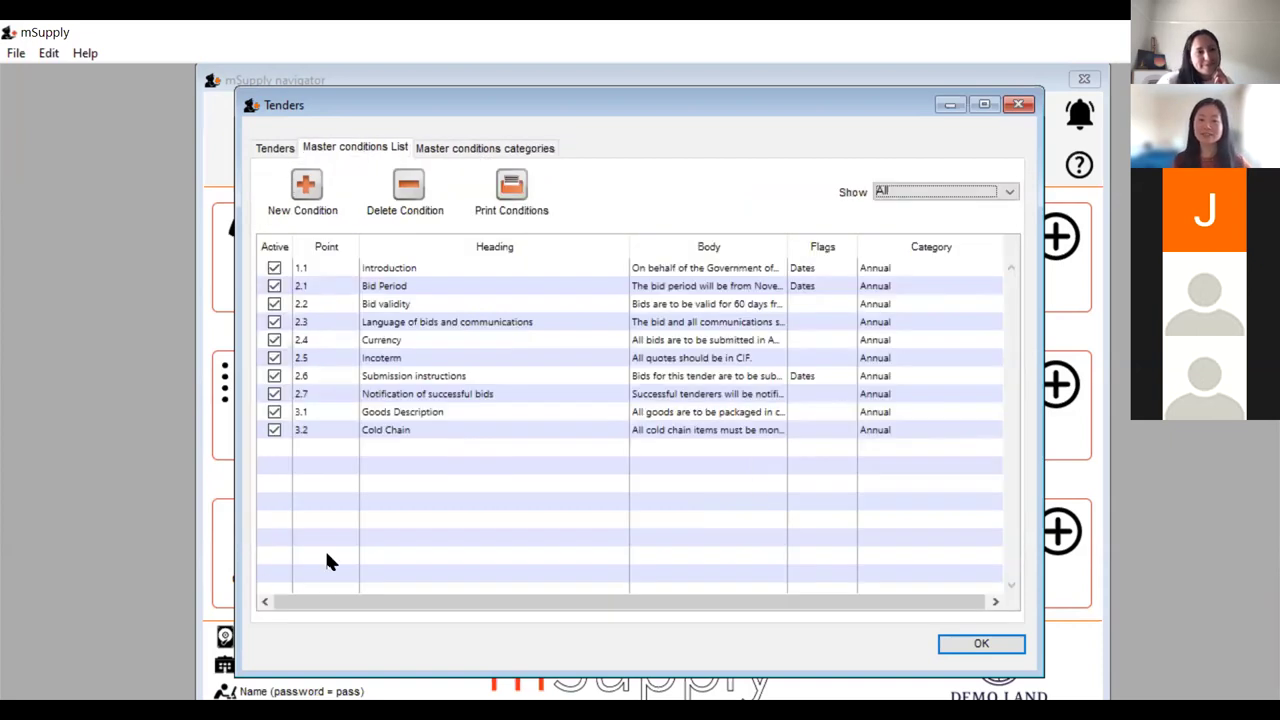
pyautogui.click(530, 150)
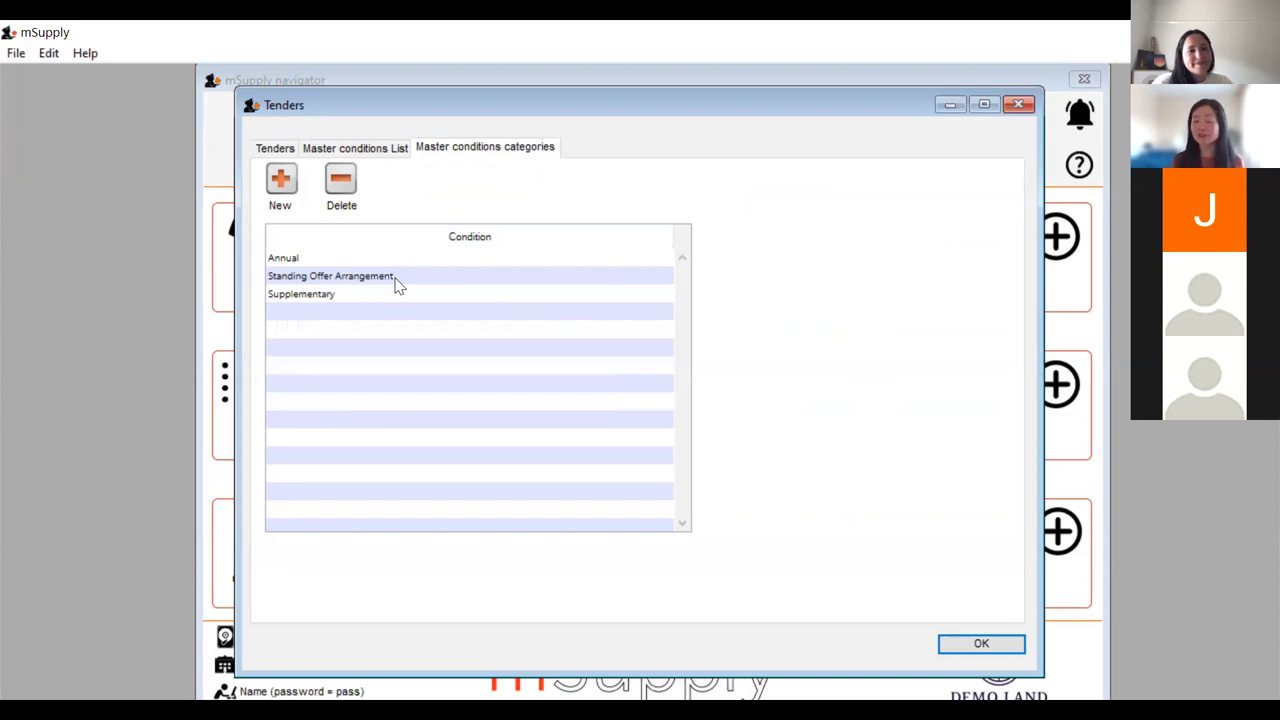
pyautogui.click(343, 300)
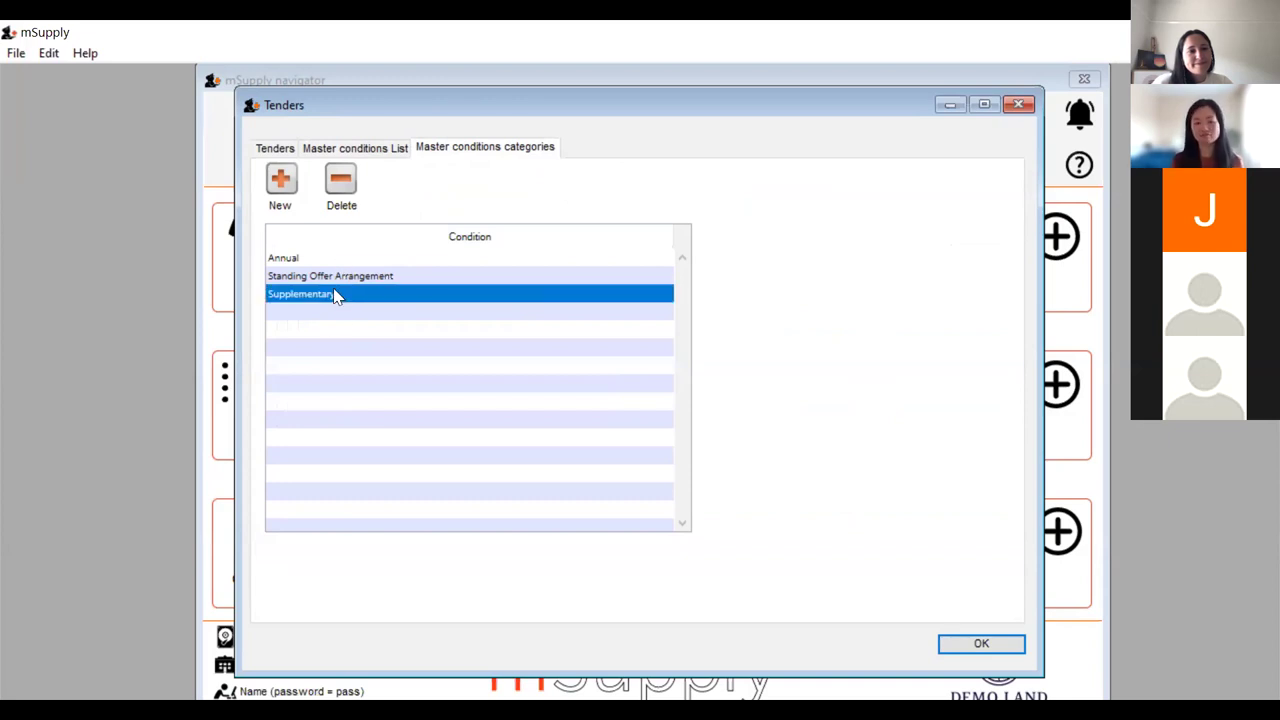
# Add a master condition category named Emergency
pyautogui.click(283, 180)
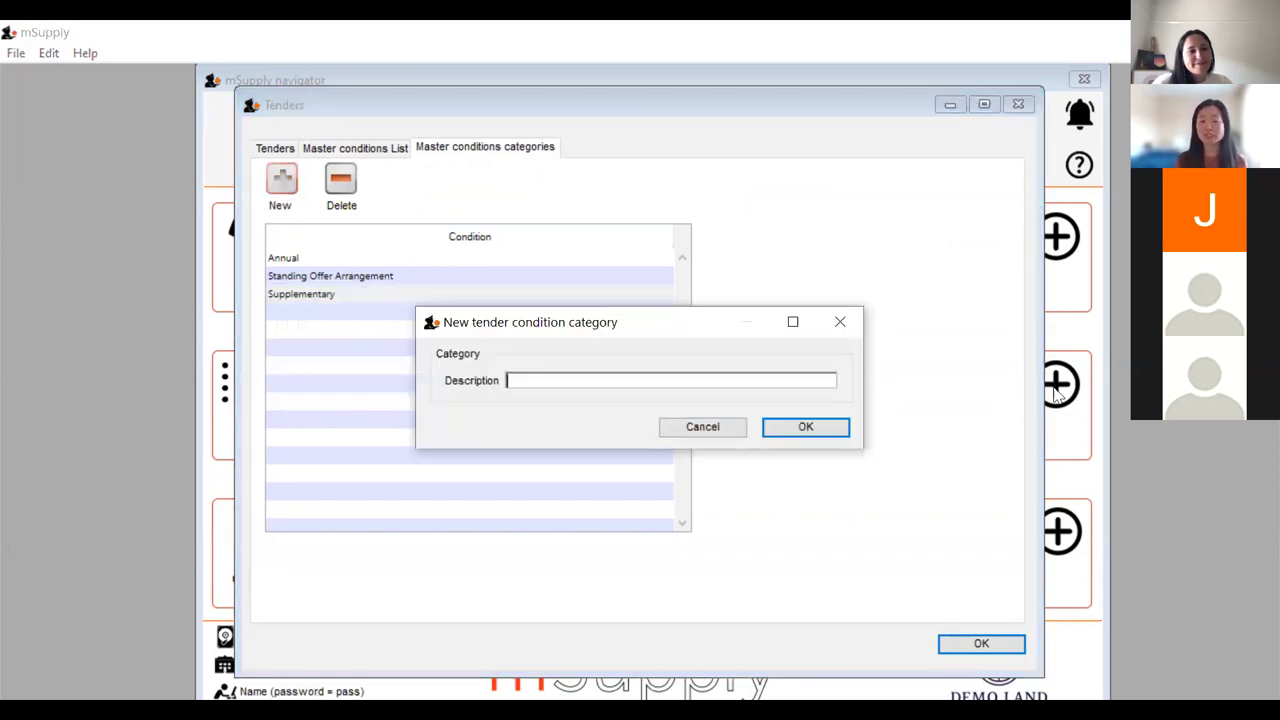
pyautogui.write('Emergency')
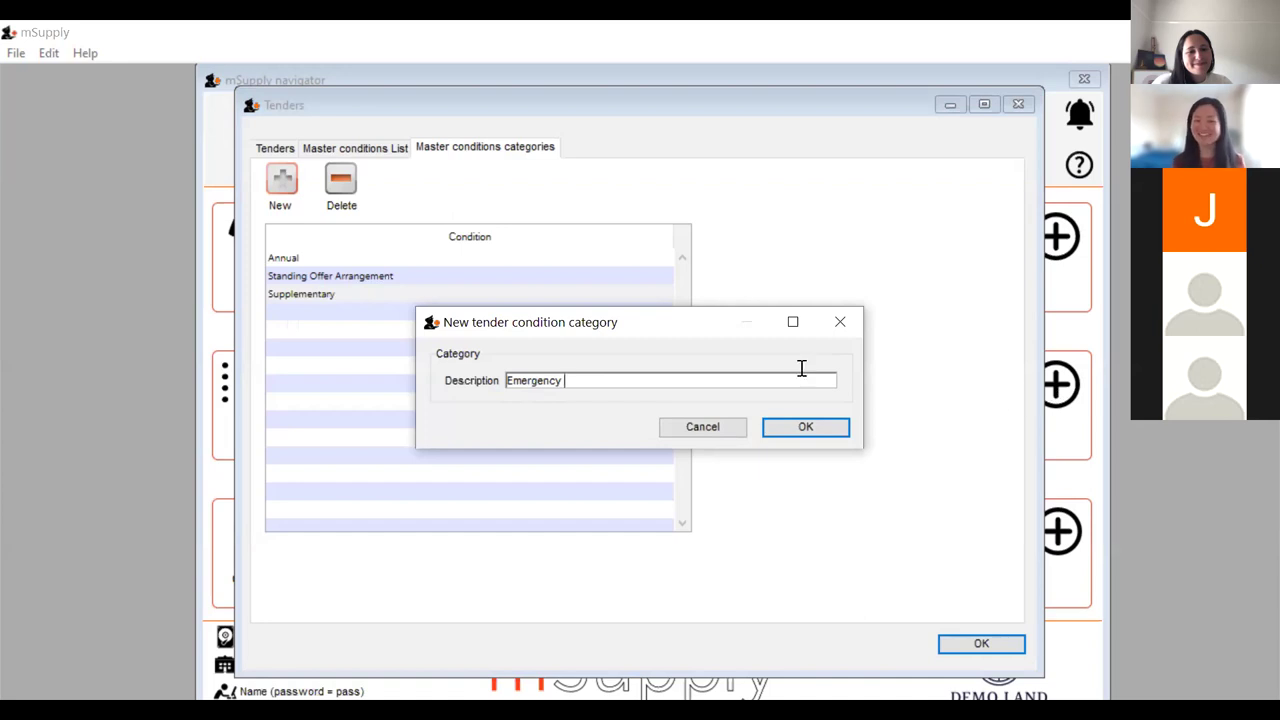
pyautogui.click(805, 428)
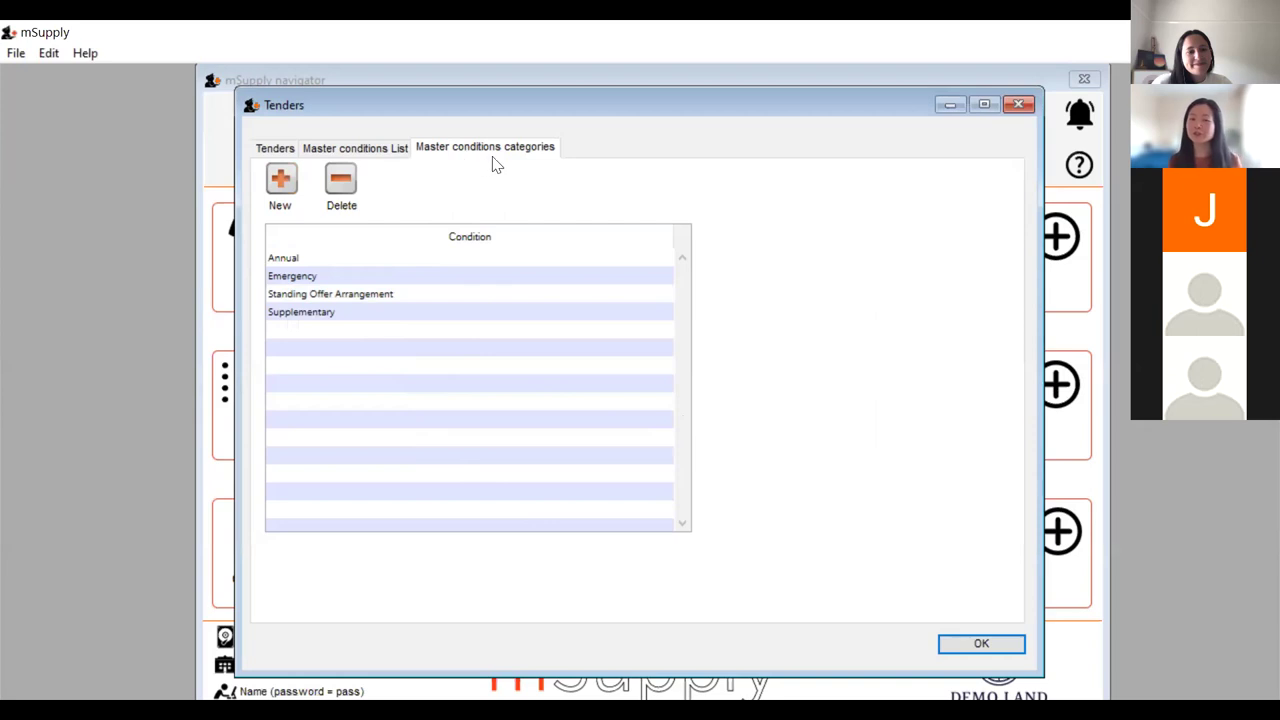
# Review the master conditions list and the details of the Language of bids and communications and Incoterm conditions
pyautogui.click(378, 155)
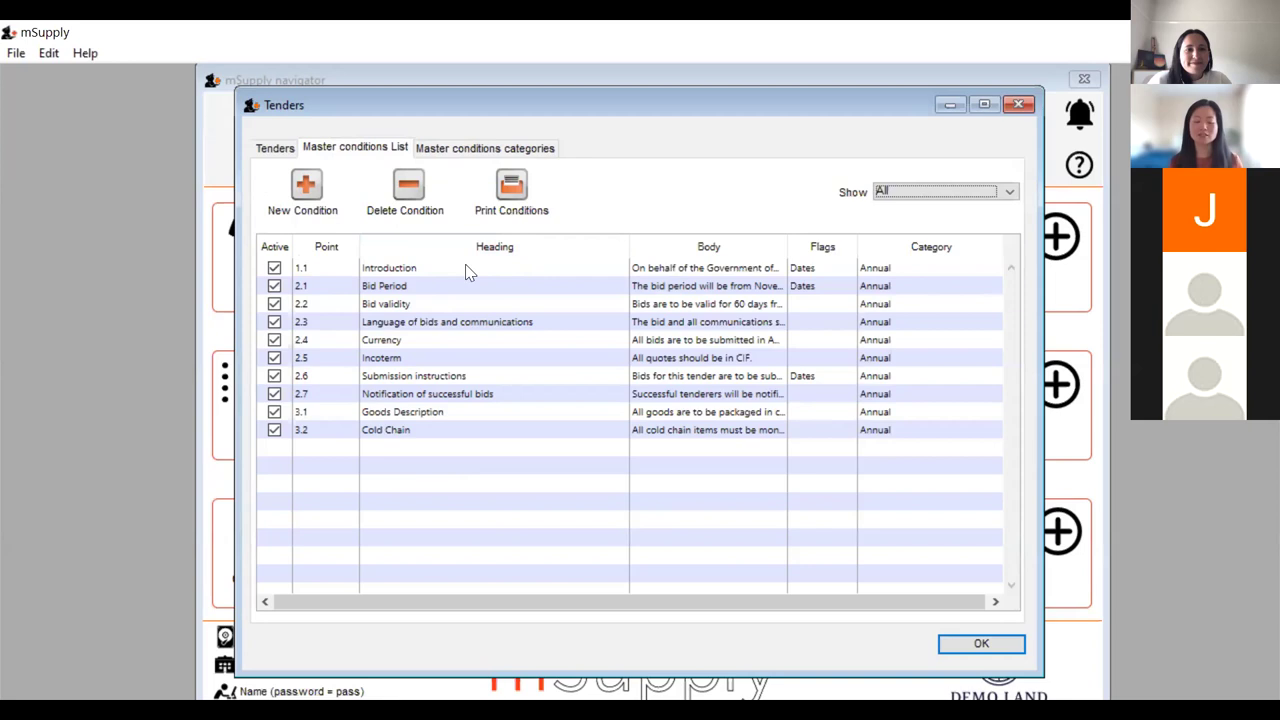
pyautogui.doubleClick(445, 329)
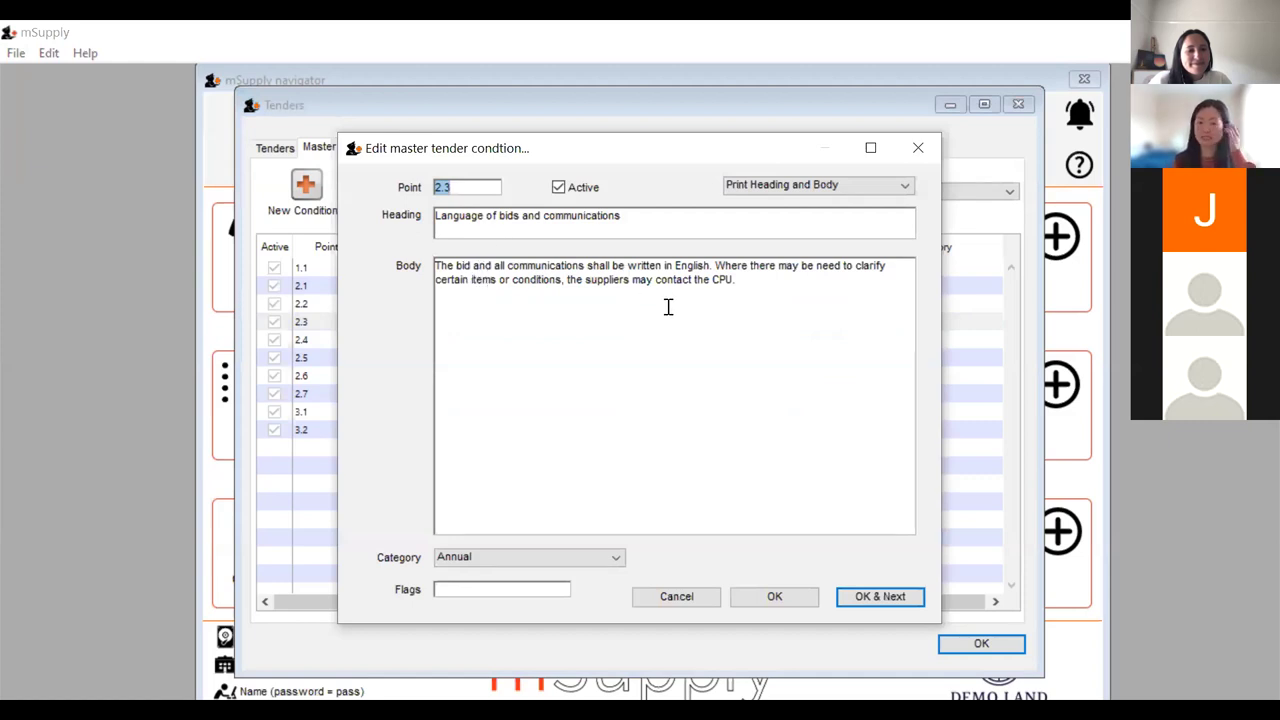
pyautogui.click(765, 594)
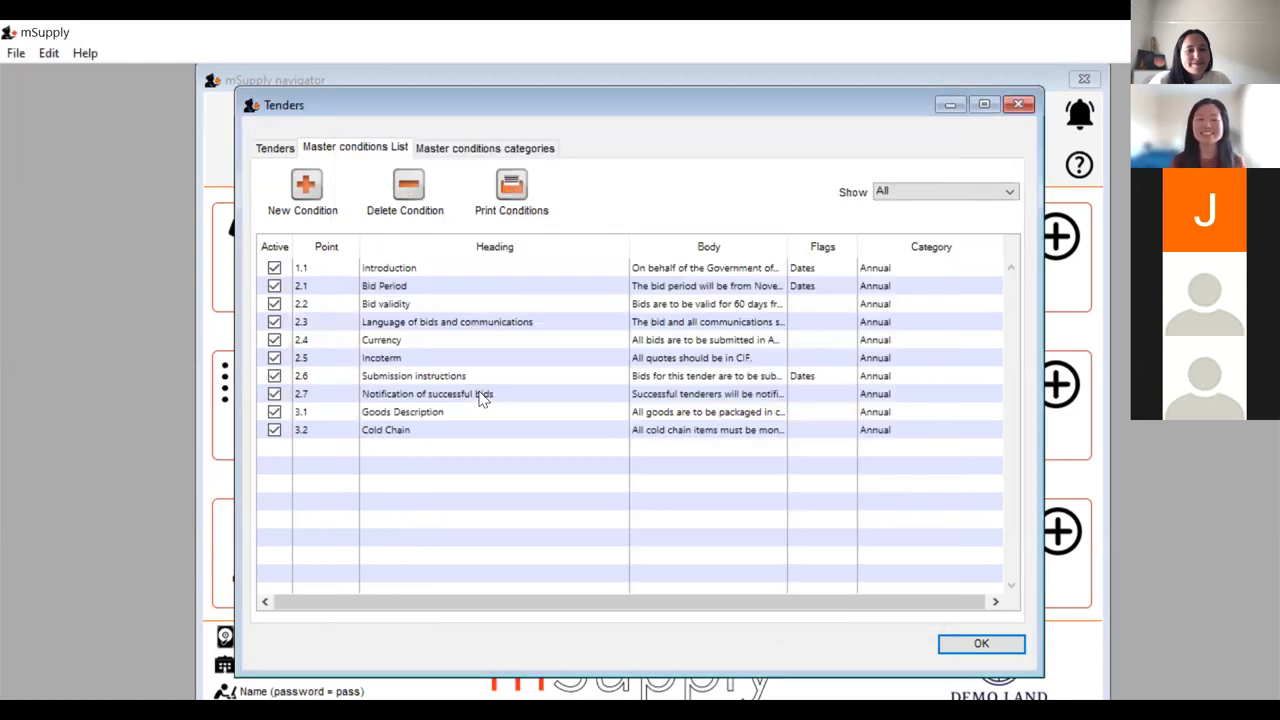
pyautogui.doubleClick(446, 360)
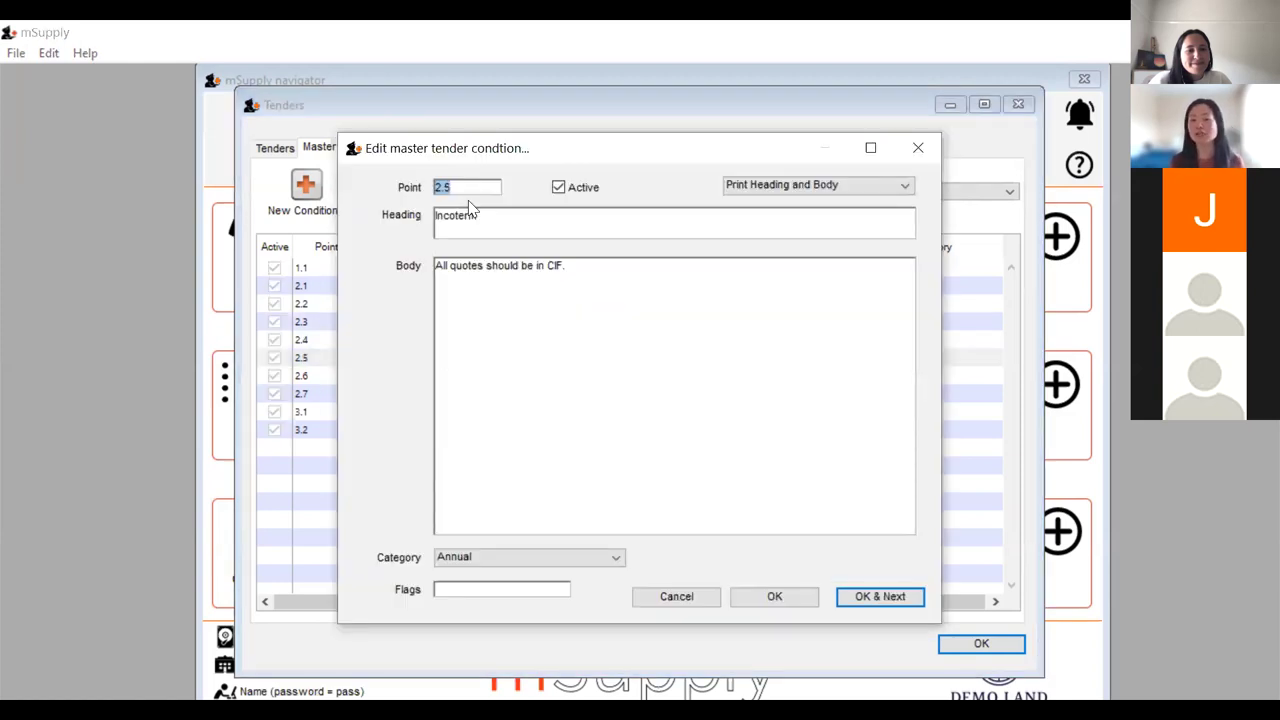
pyautogui.click(777, 598)
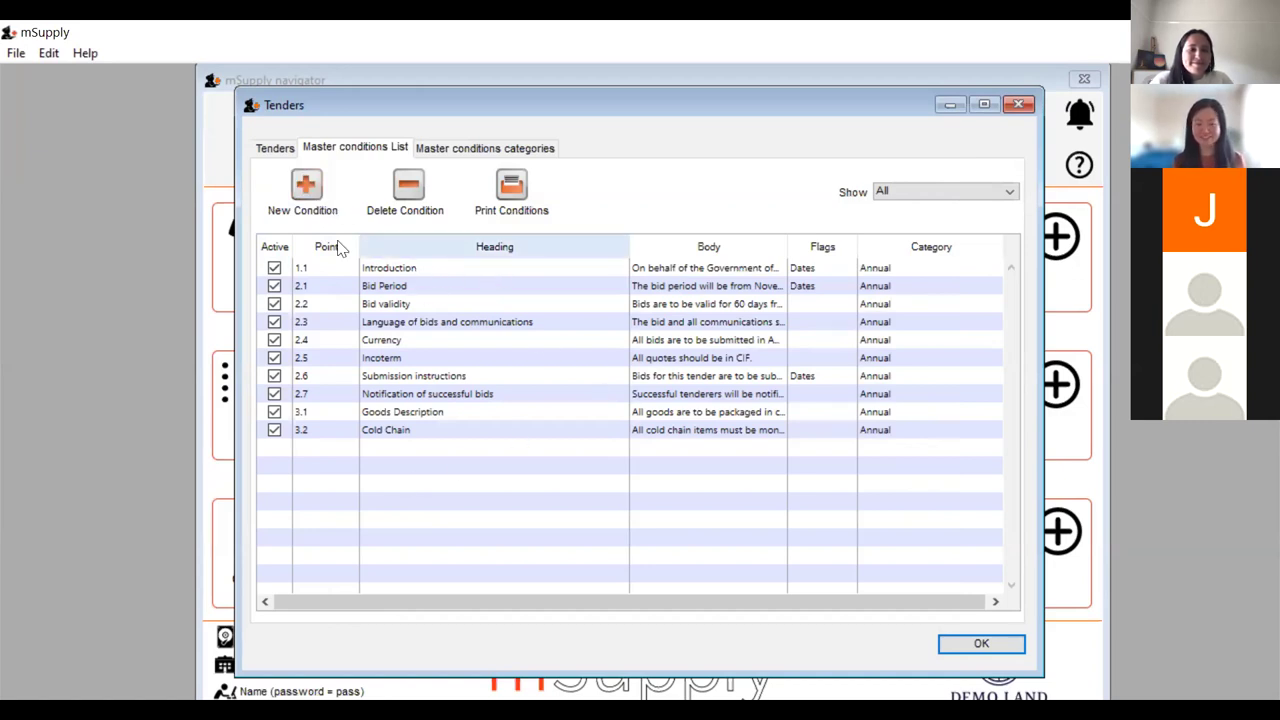
# Draft master condition 3.3 "Expiry" in category Annual, reading "All items must be delivered to the National DemoLand Warehouse with a minimum expiry of 18 months."
pyautogui.click(306, 186)
pyautogui.click(440, 189)
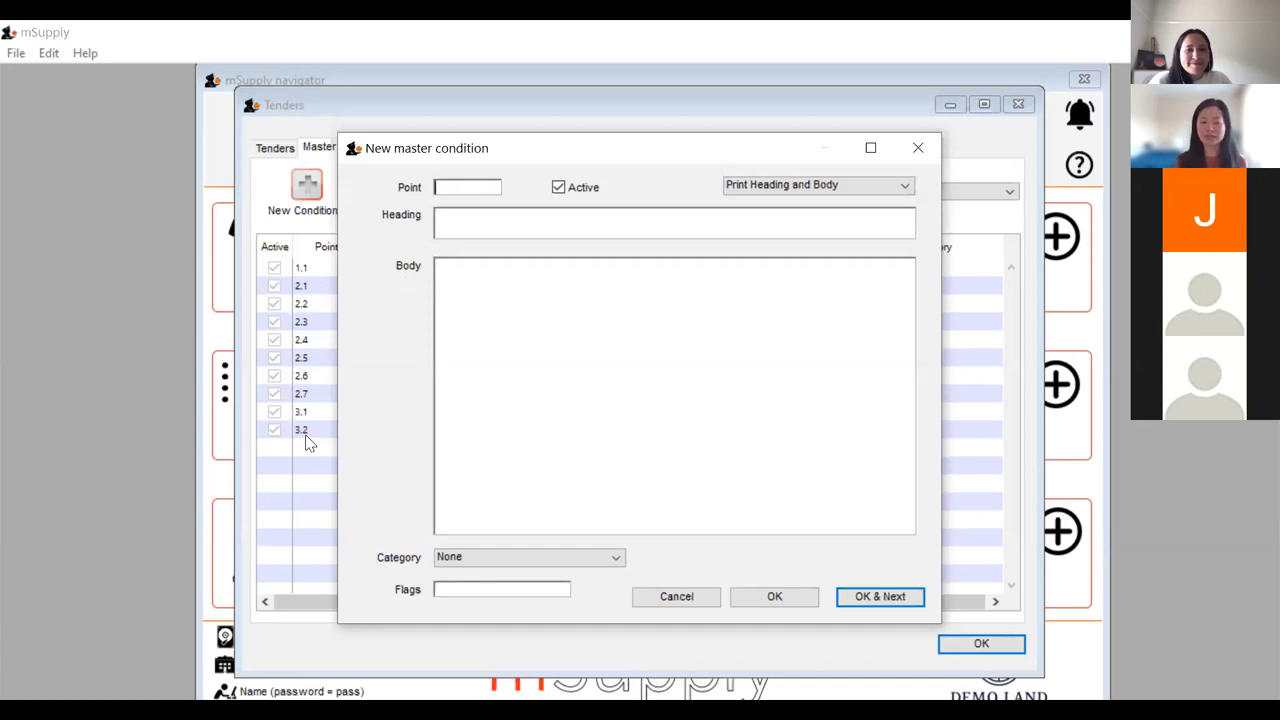
pyautogui.write('3.3')
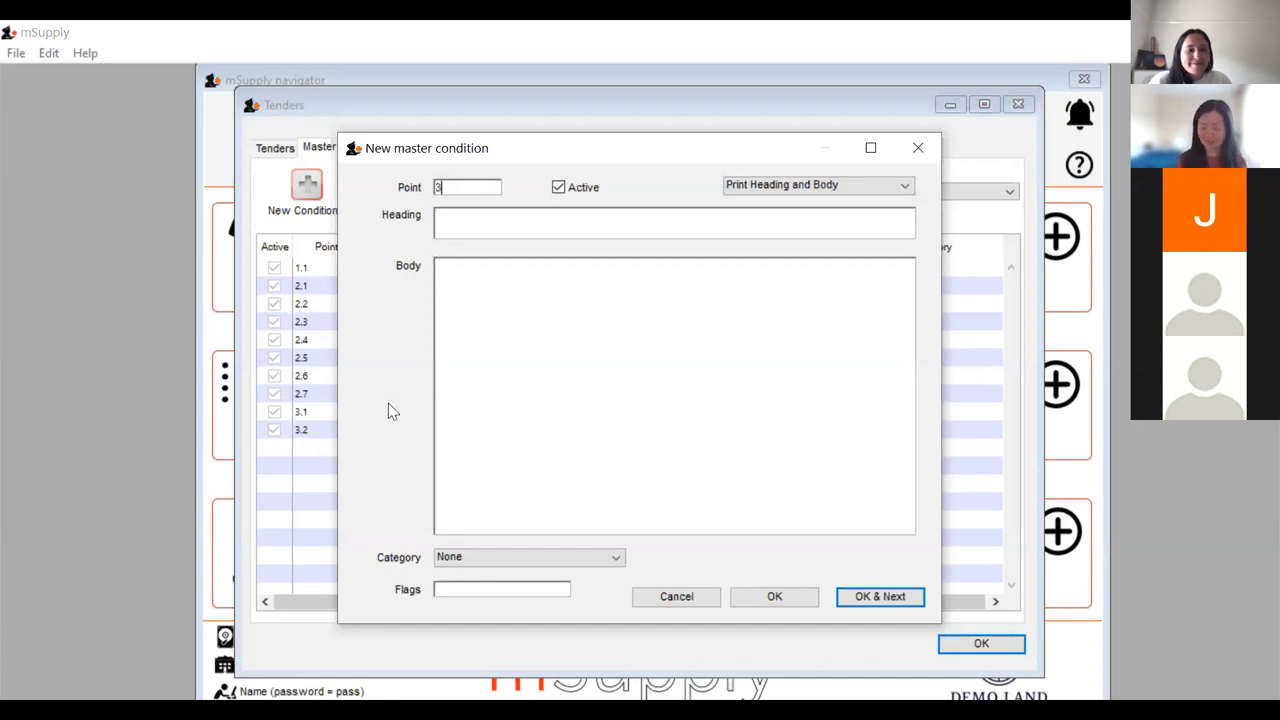
pyautogui.click(521, 229)
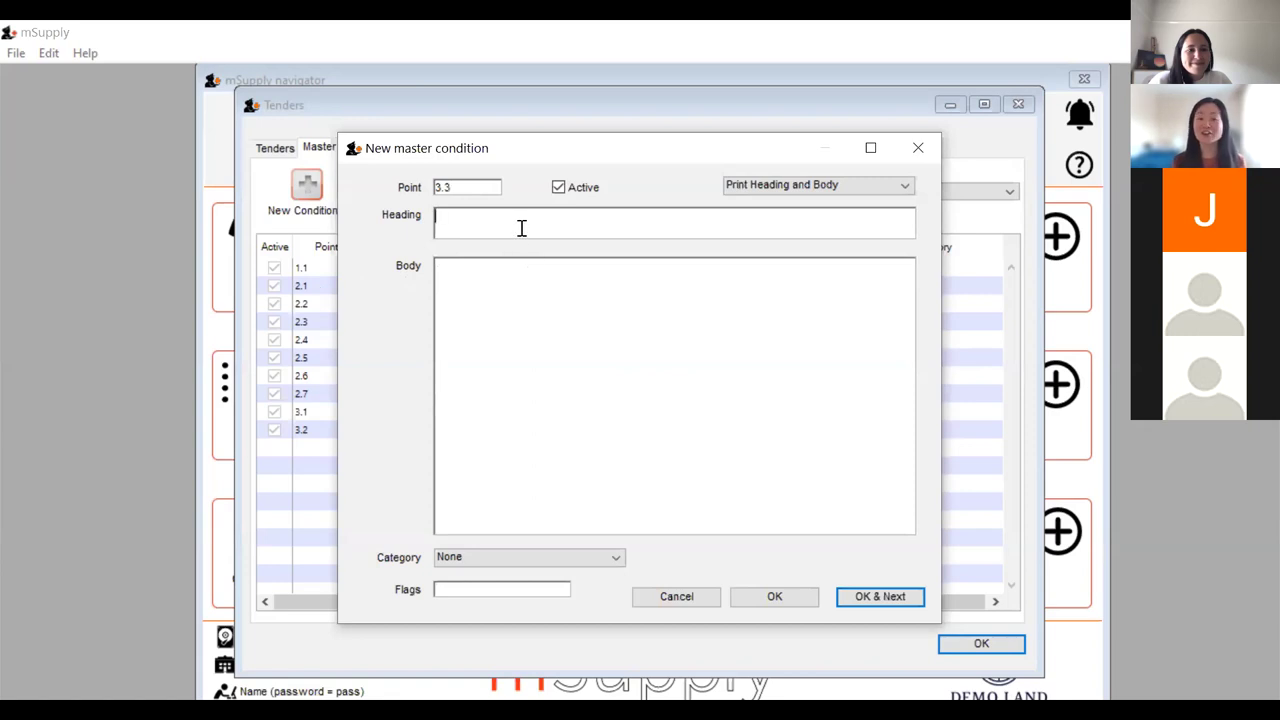
pyautogui.write('Expiry')
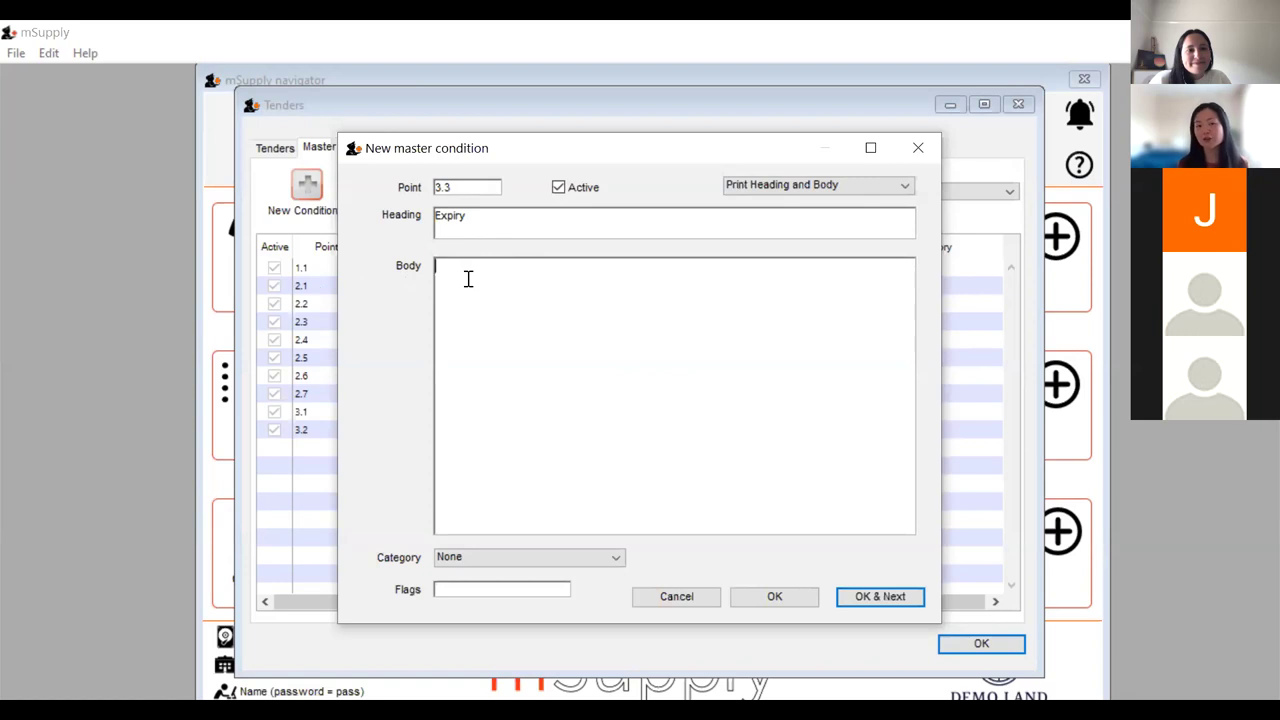
pyautogui.write('ll items ')
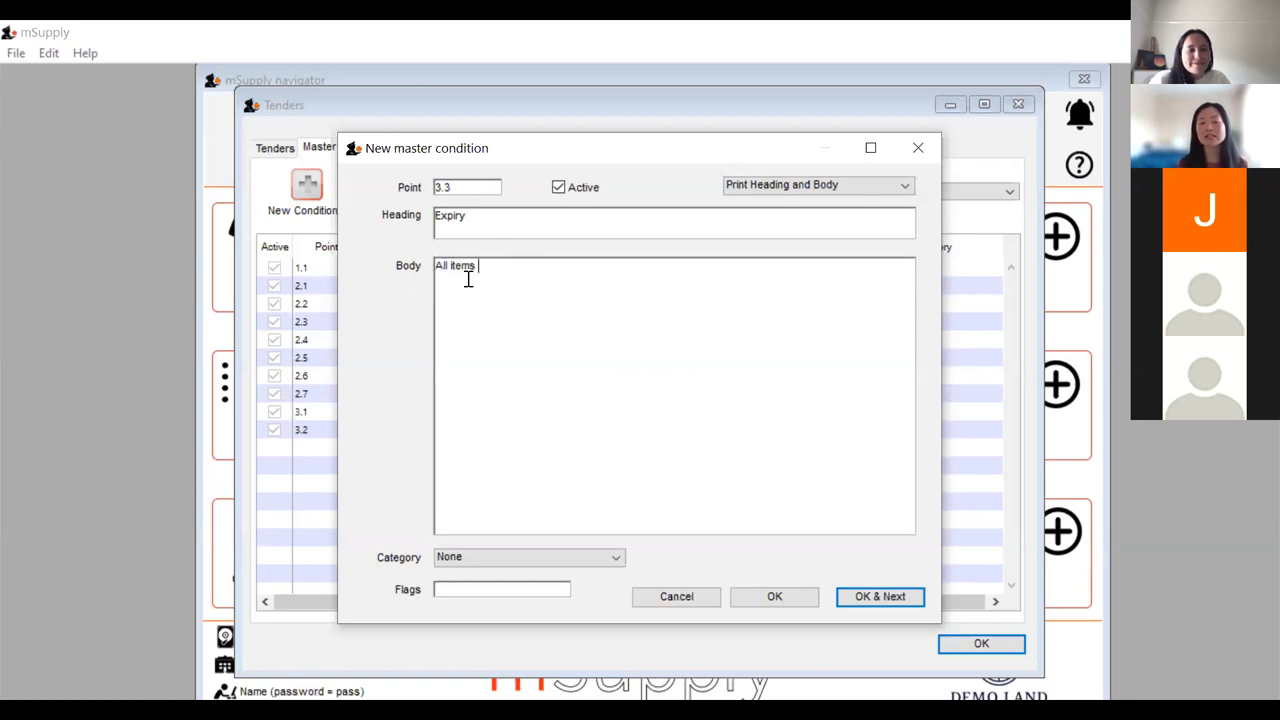
pyautogui.write('must be delivered to th')
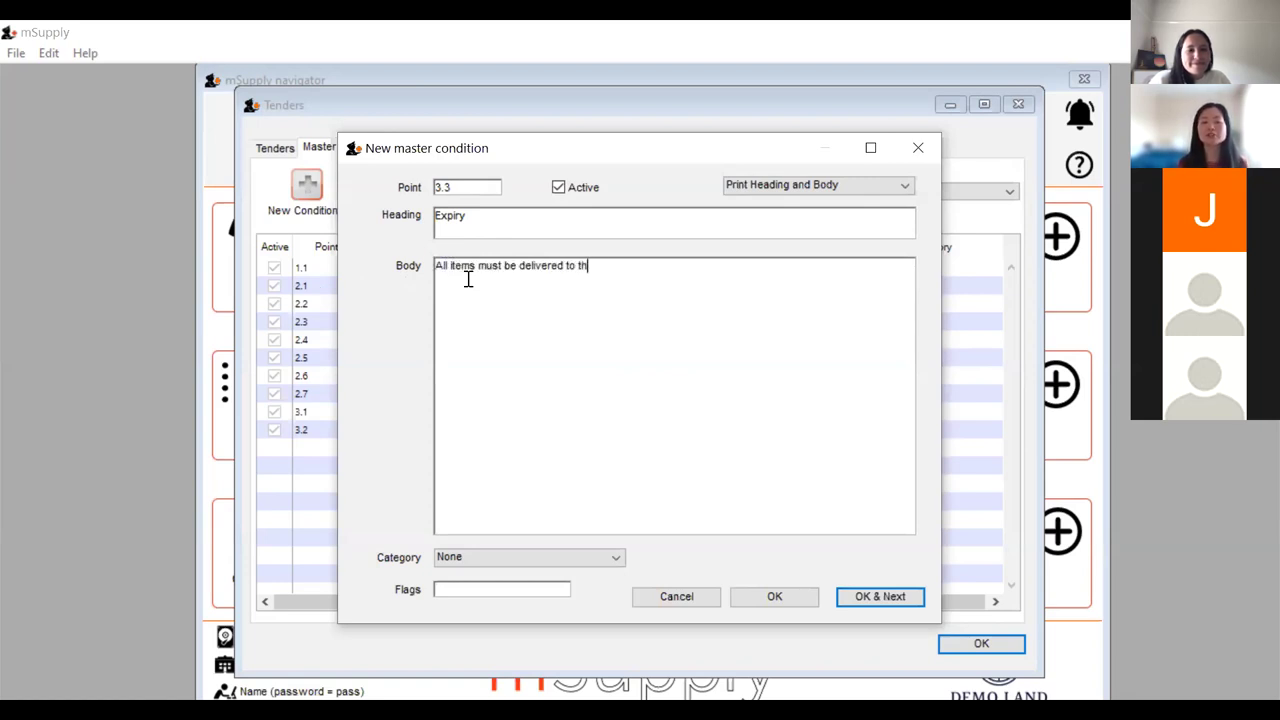
pyautogui.write('e National Demo')
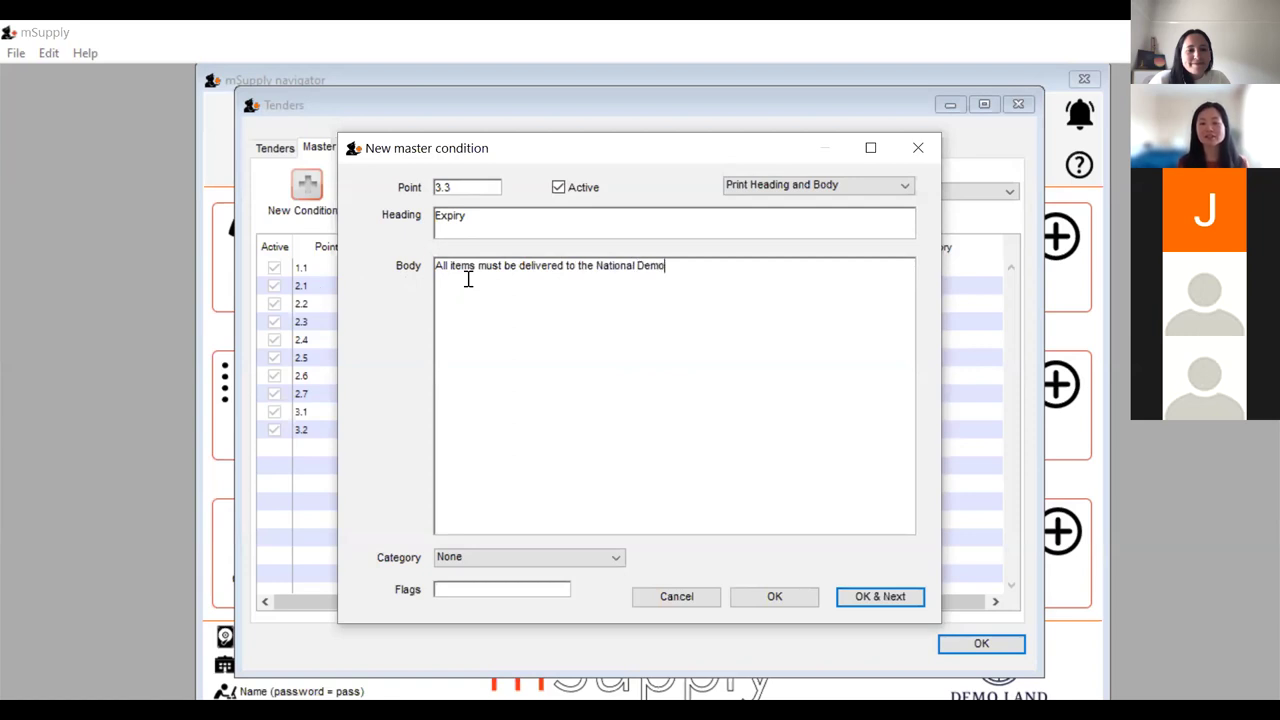
pyautogui.write('Land Warehouse with a minimum expiry of 18 months.')
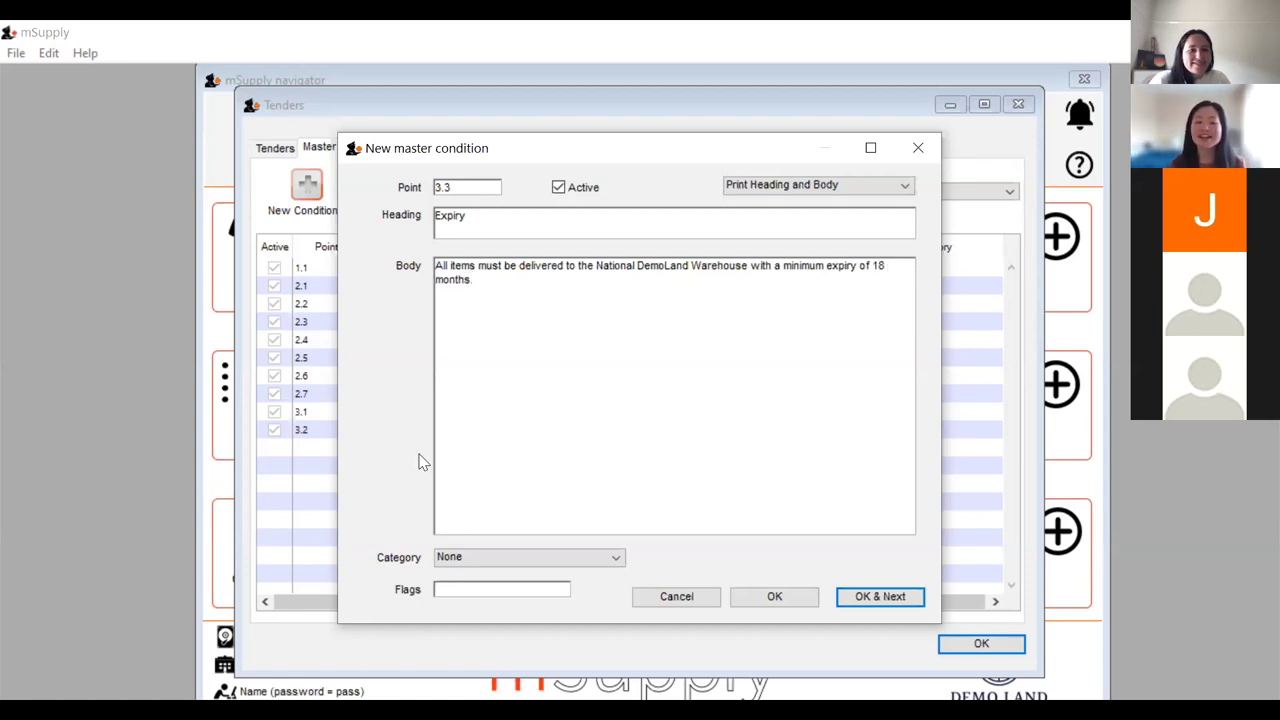
pyautogui.click(467, 556)
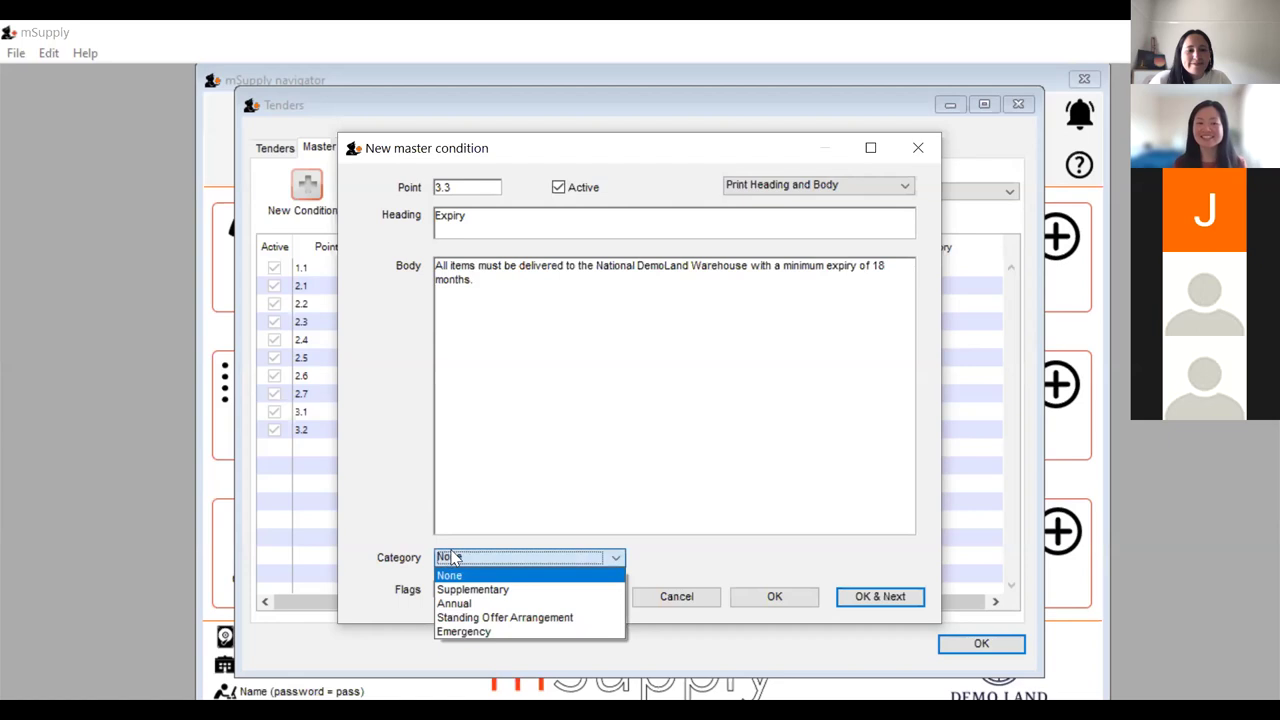
pyautogui.click(470, 605)
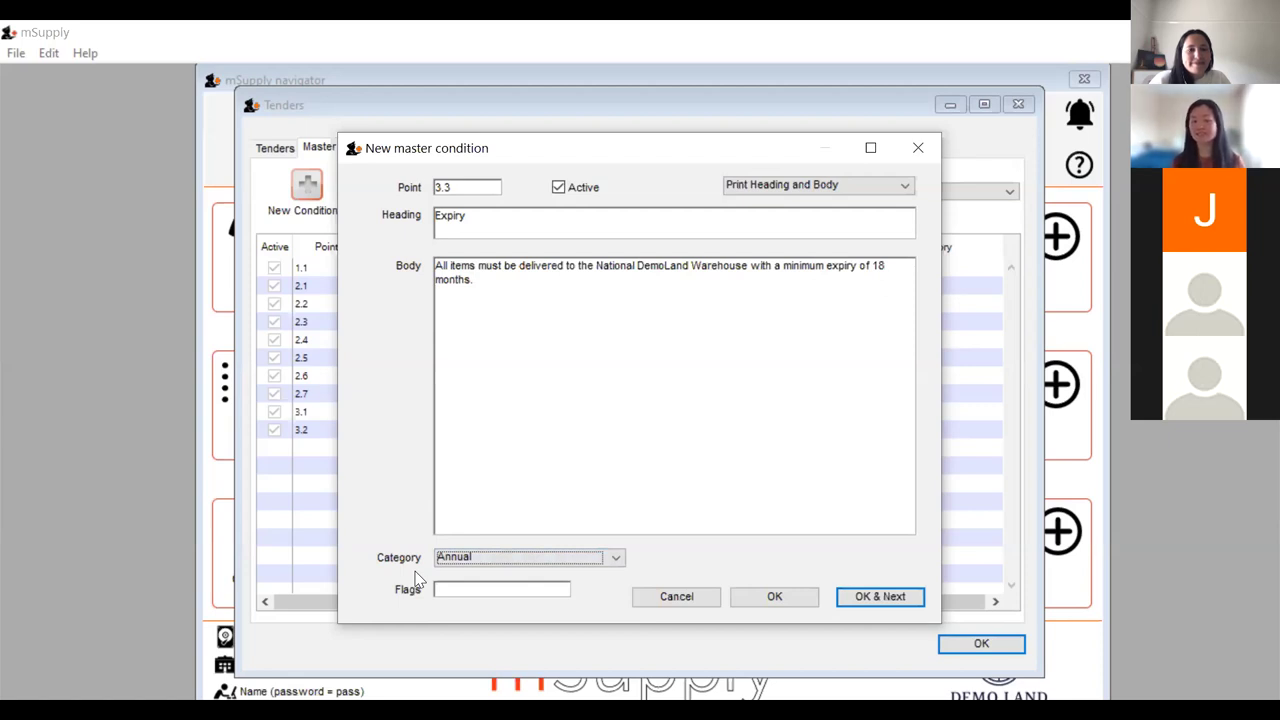
pyautogui.click(448, 590)
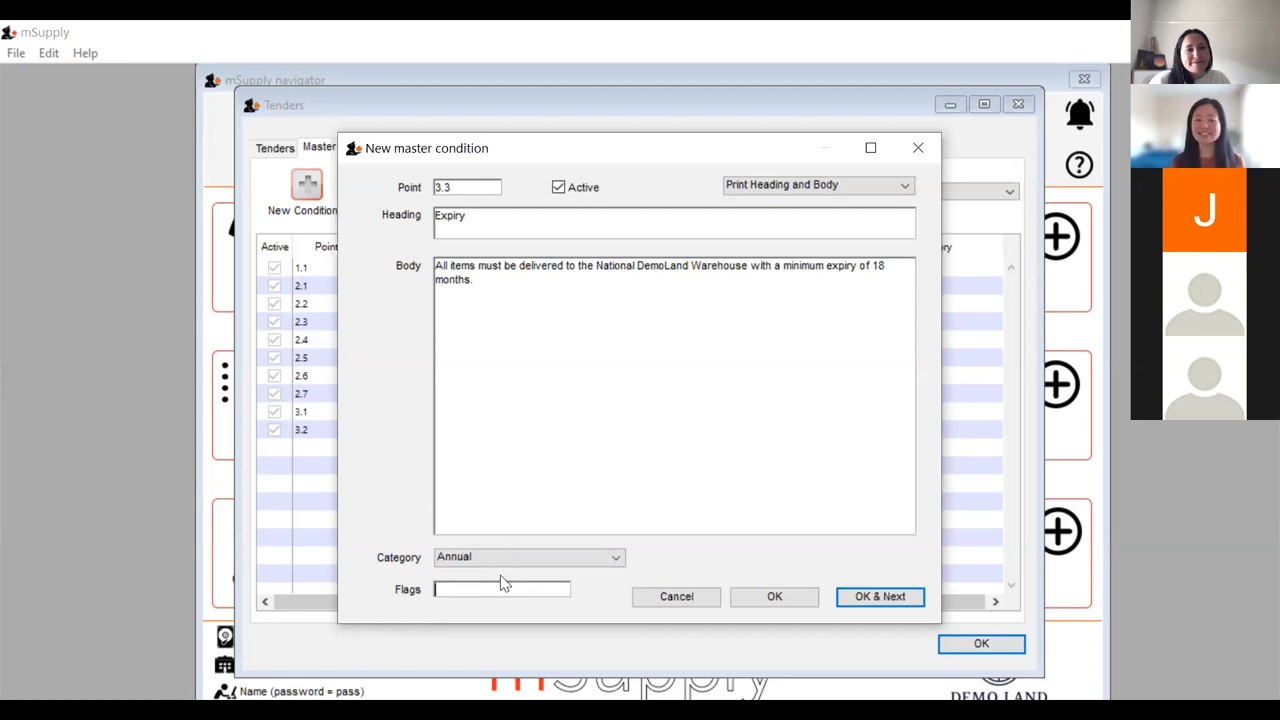
pyautogui.write('Date')
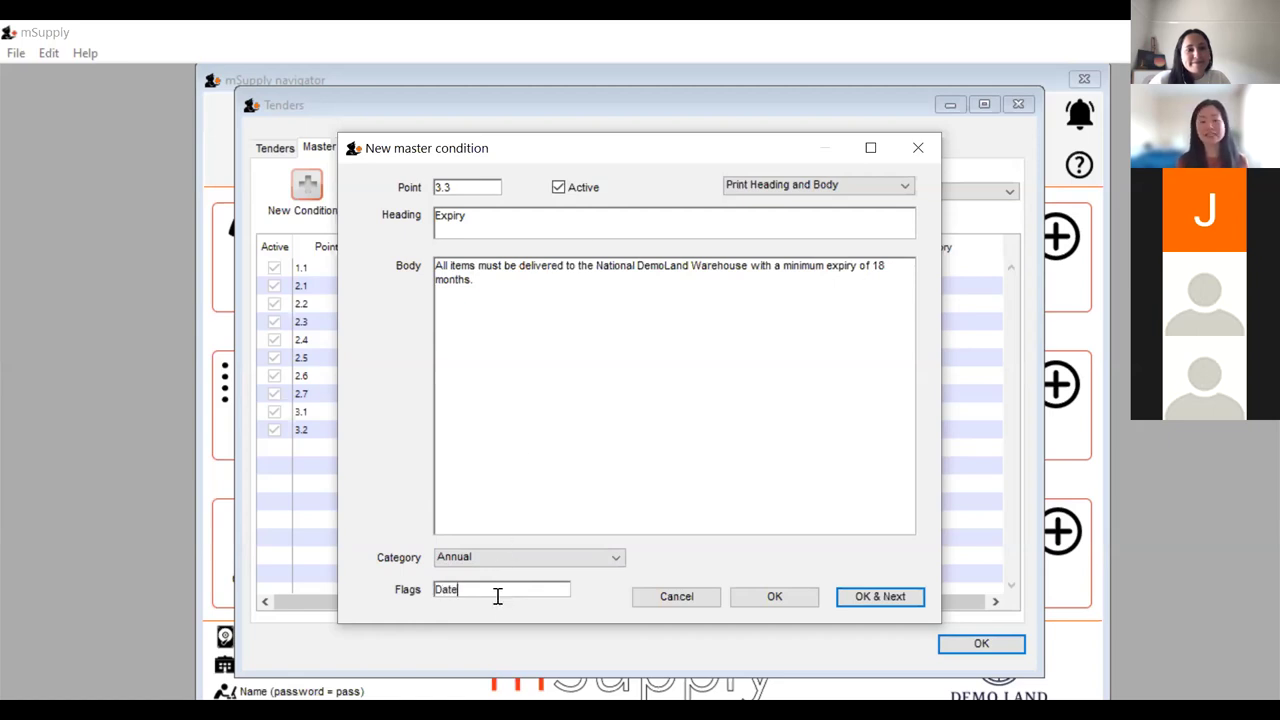
pyautogui.press('BackSpace')
pyautogui.press('BackSpace')
pyautogui.press('BackSpace')
pyautogui.press('BackSpace')
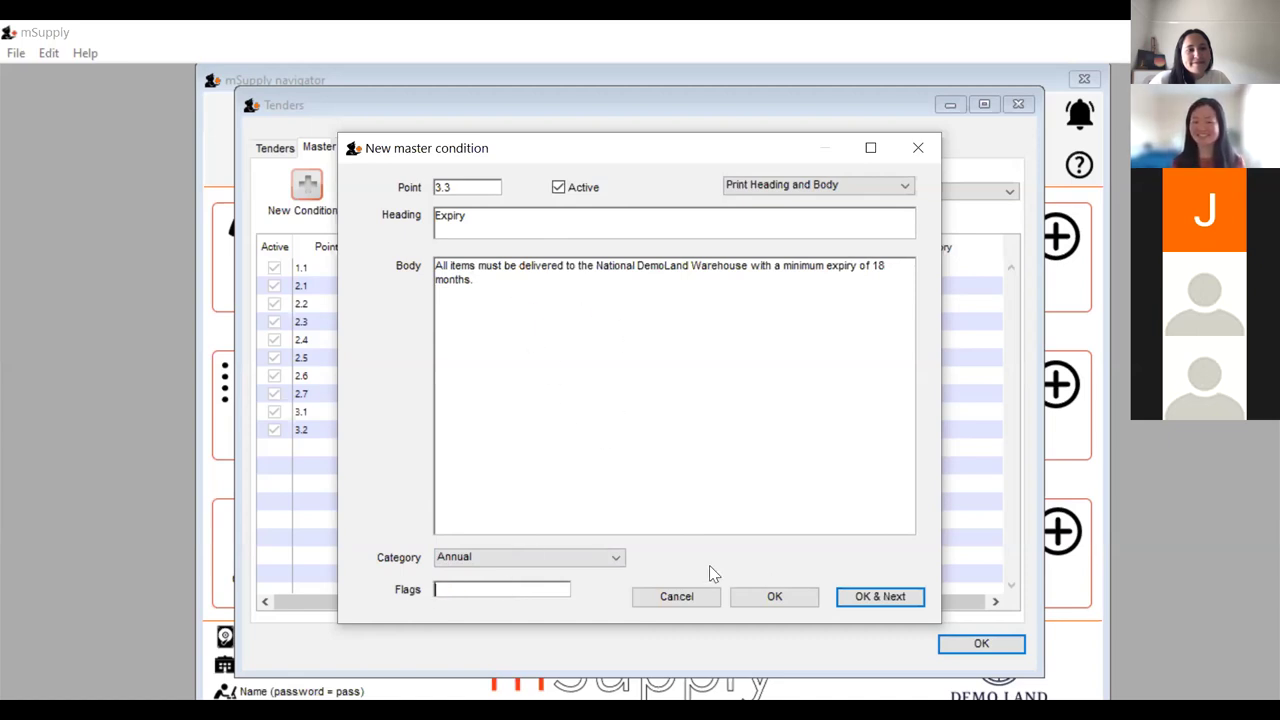
# Save the new Expiry condition without flags and refresh the master conditions list
pyautogui.click(776, 596)
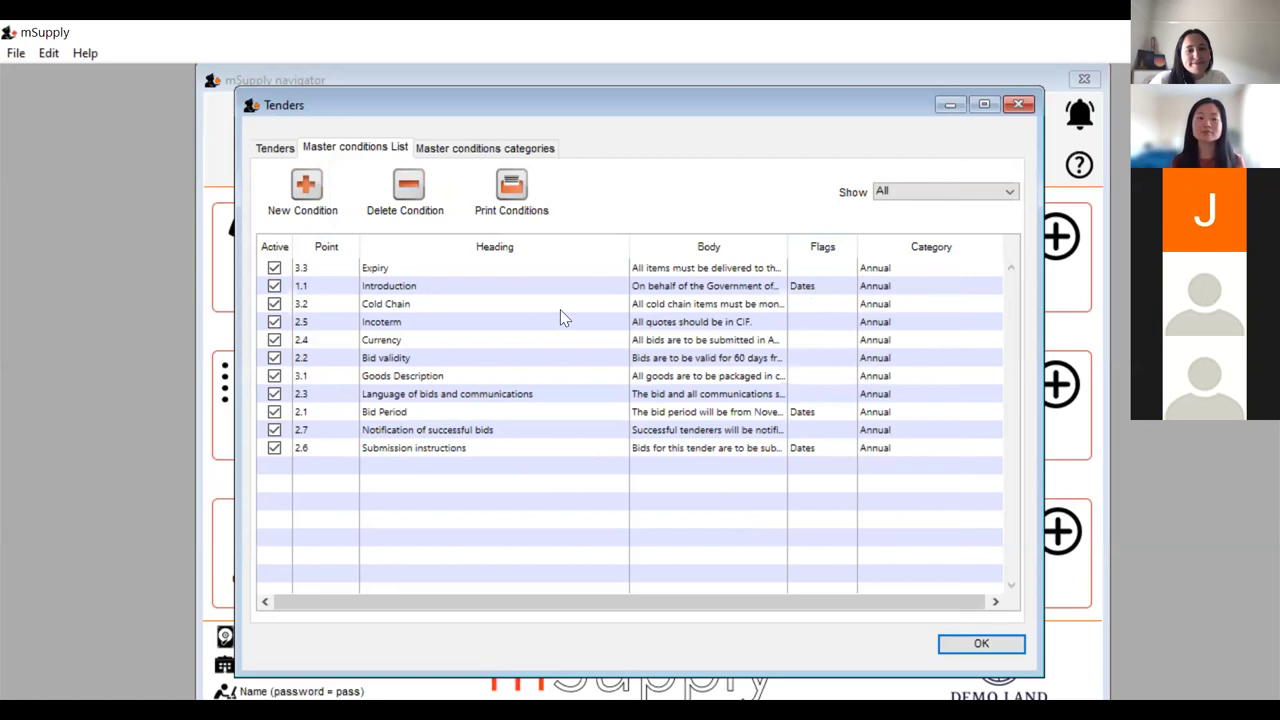
pyautogui.click(278, 152)
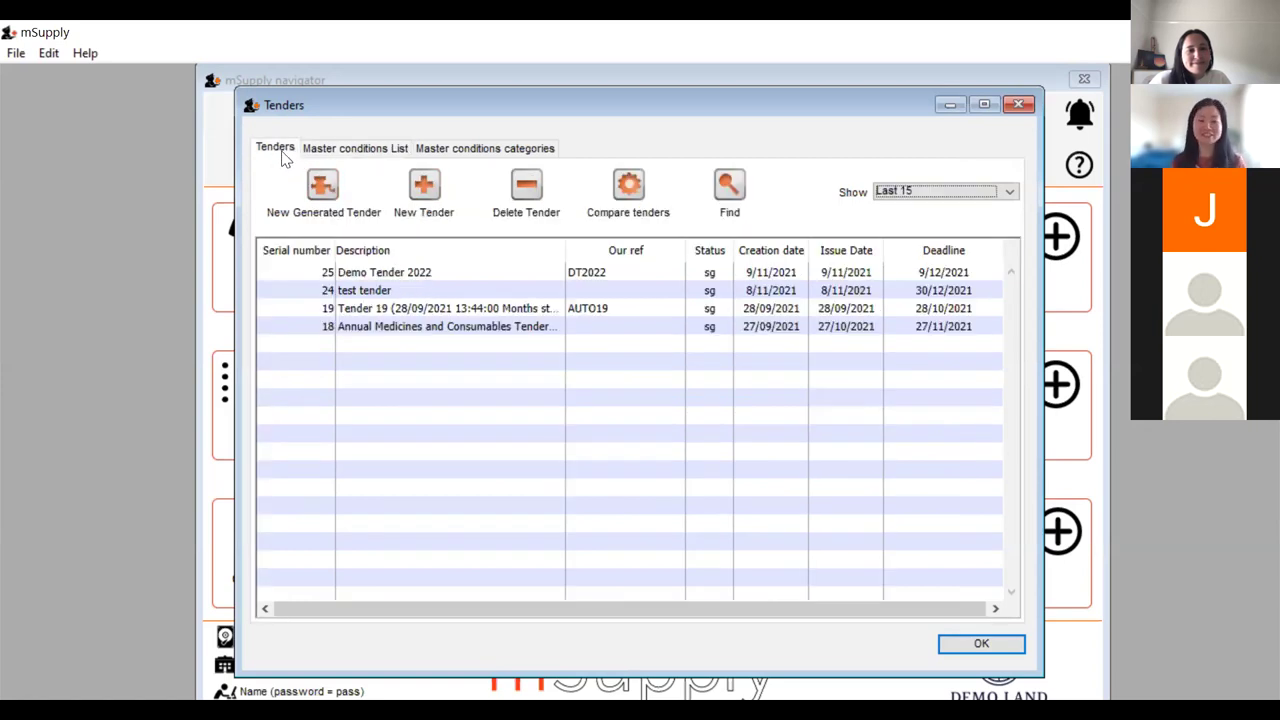
pyautogui.click(358, 152)
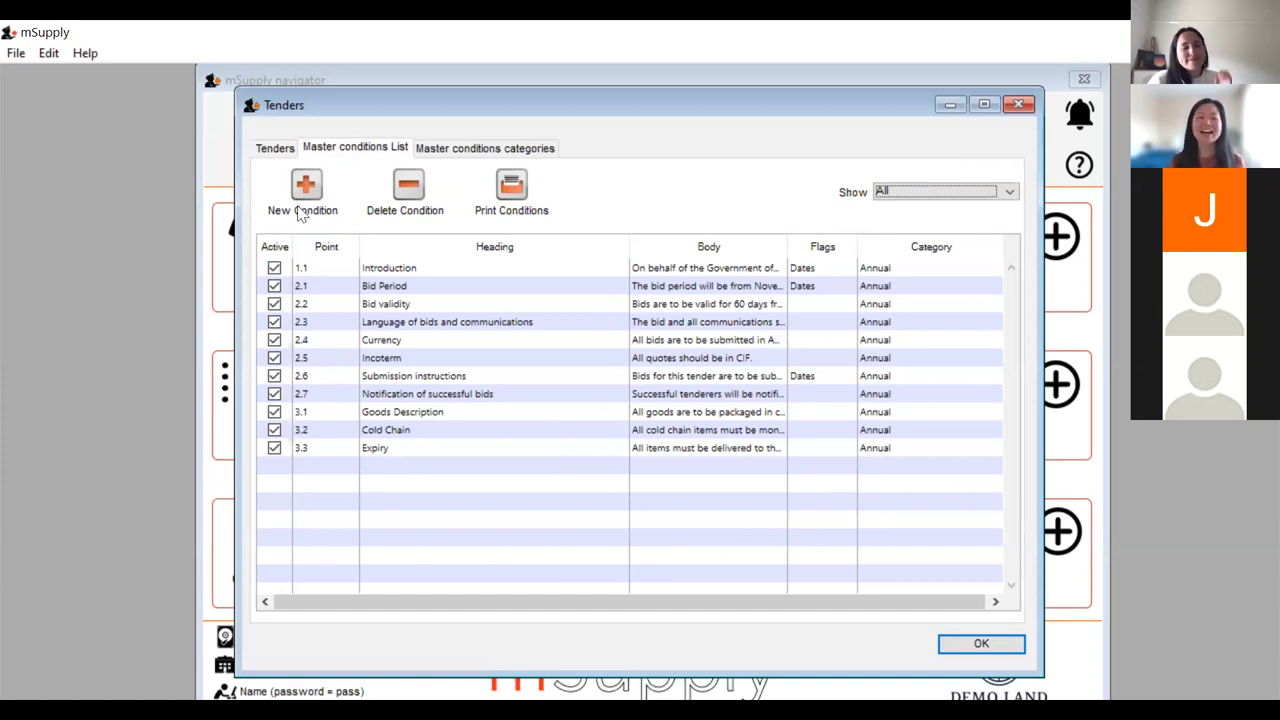
# Copy the Annual master conditions into the standard conditions of Demo Tender 2022 and sort them by order number
pyautogui.click(284, 149)
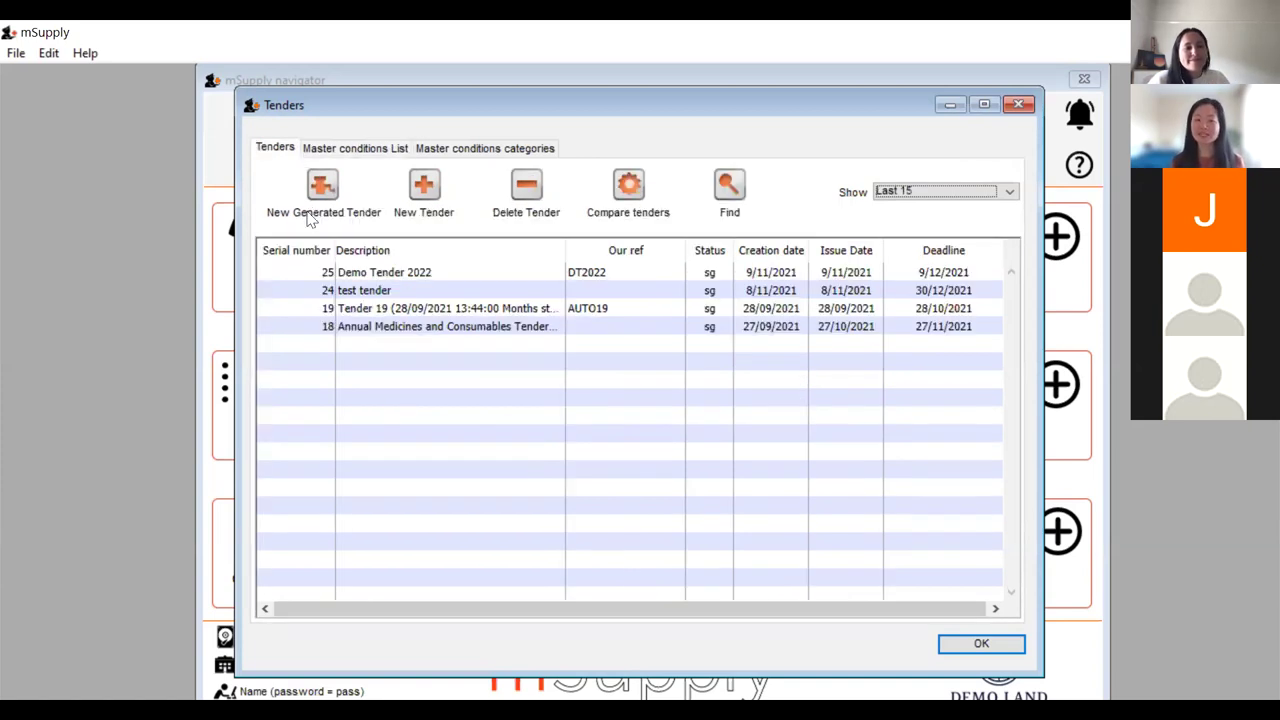
pyautogui.doubleClick(390, 279)
pyautogui.click(582, 218)
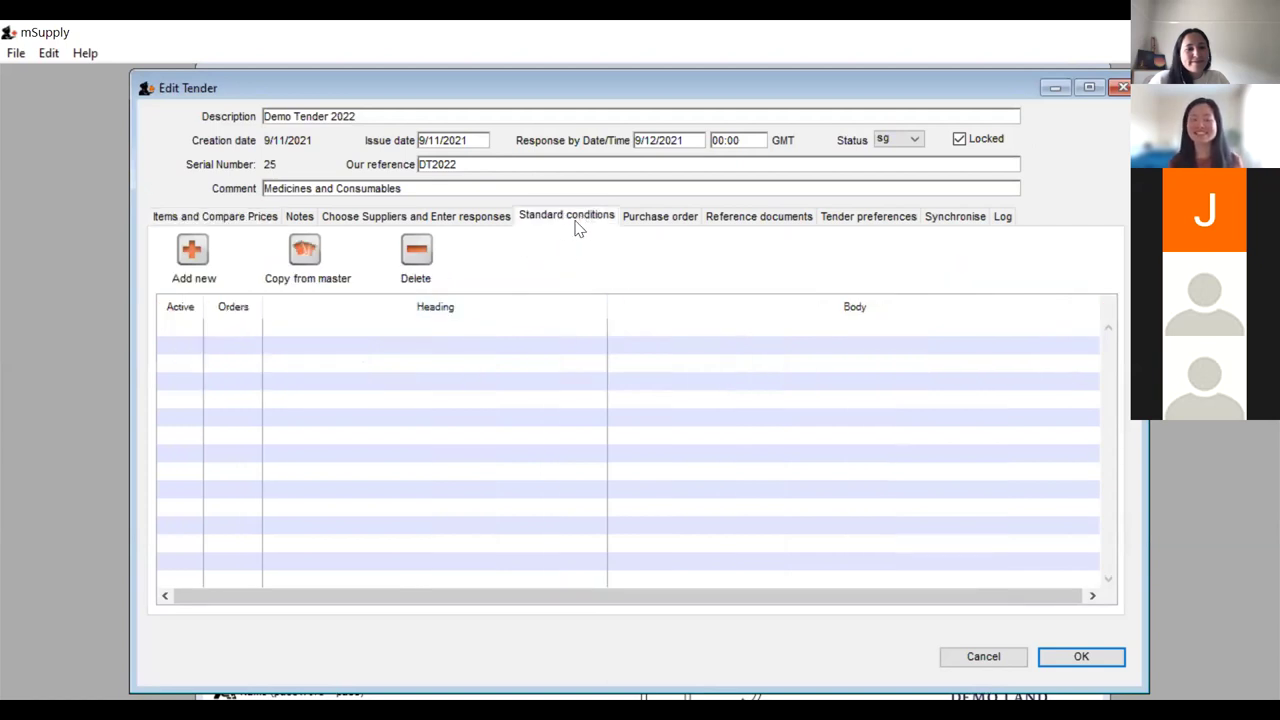
pyautogui.click(313, 263)
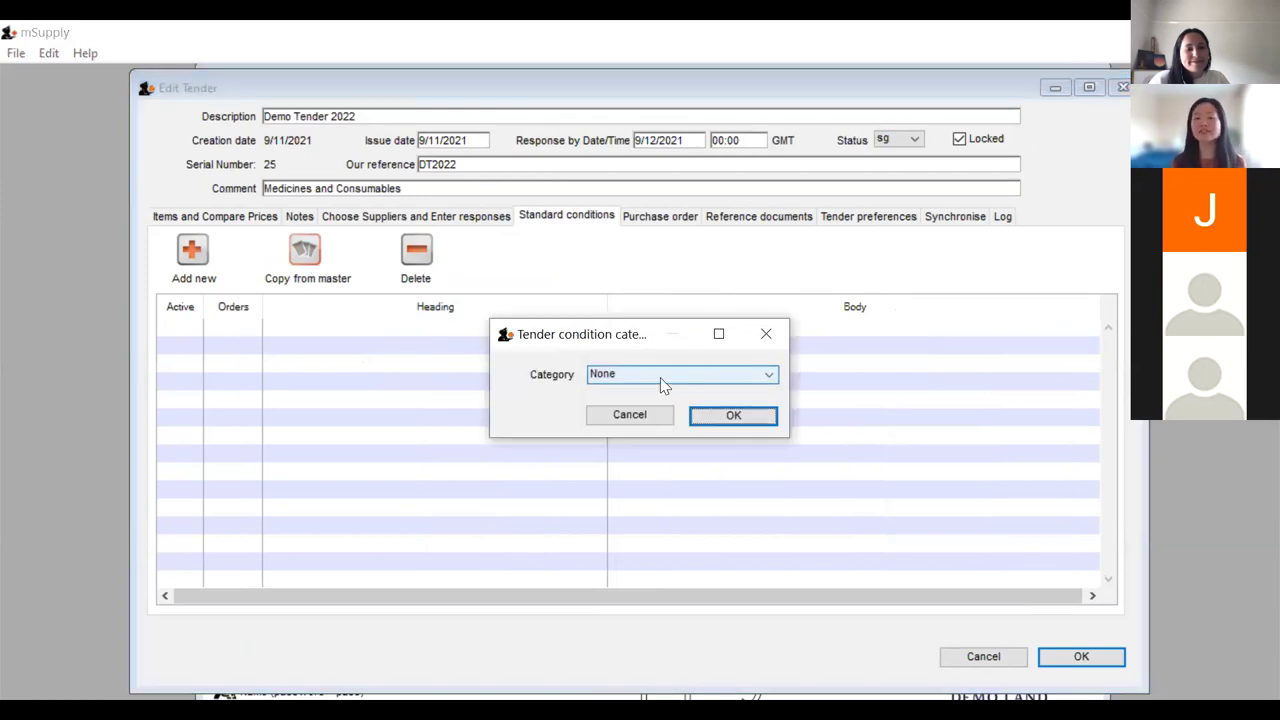
pyautogui.click(660, 378)
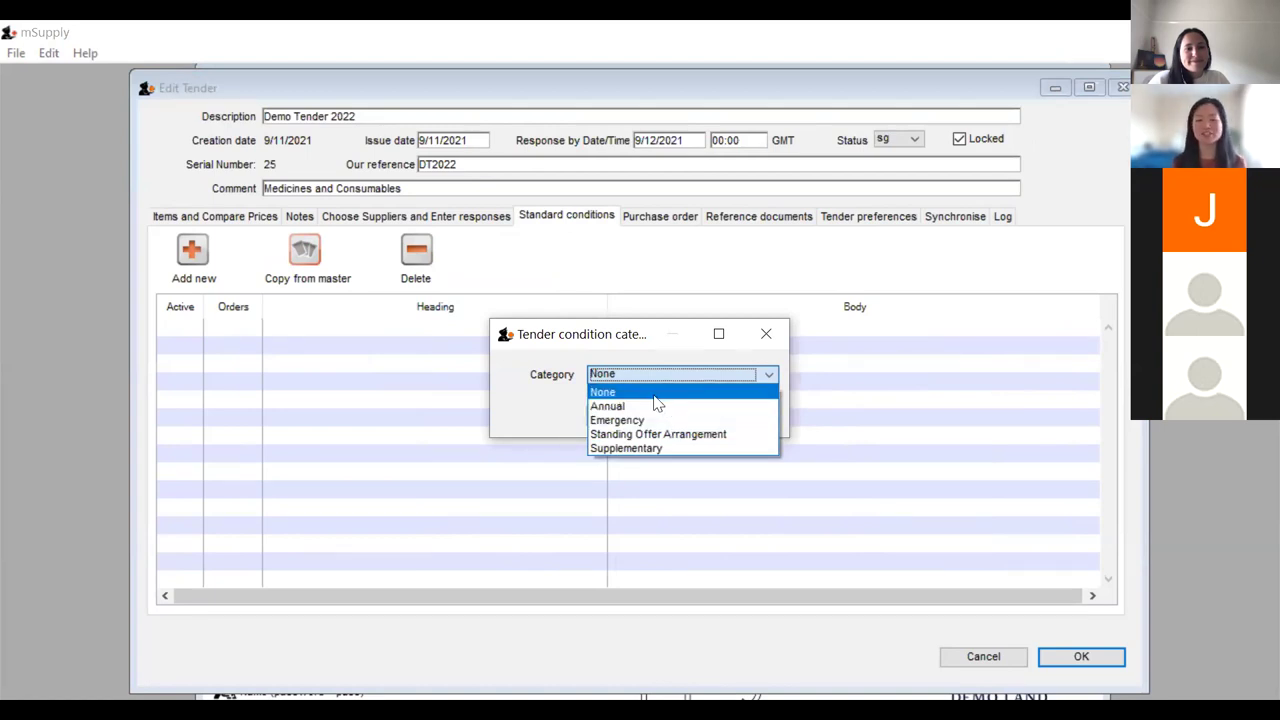
pyautogui.click(655, 406)
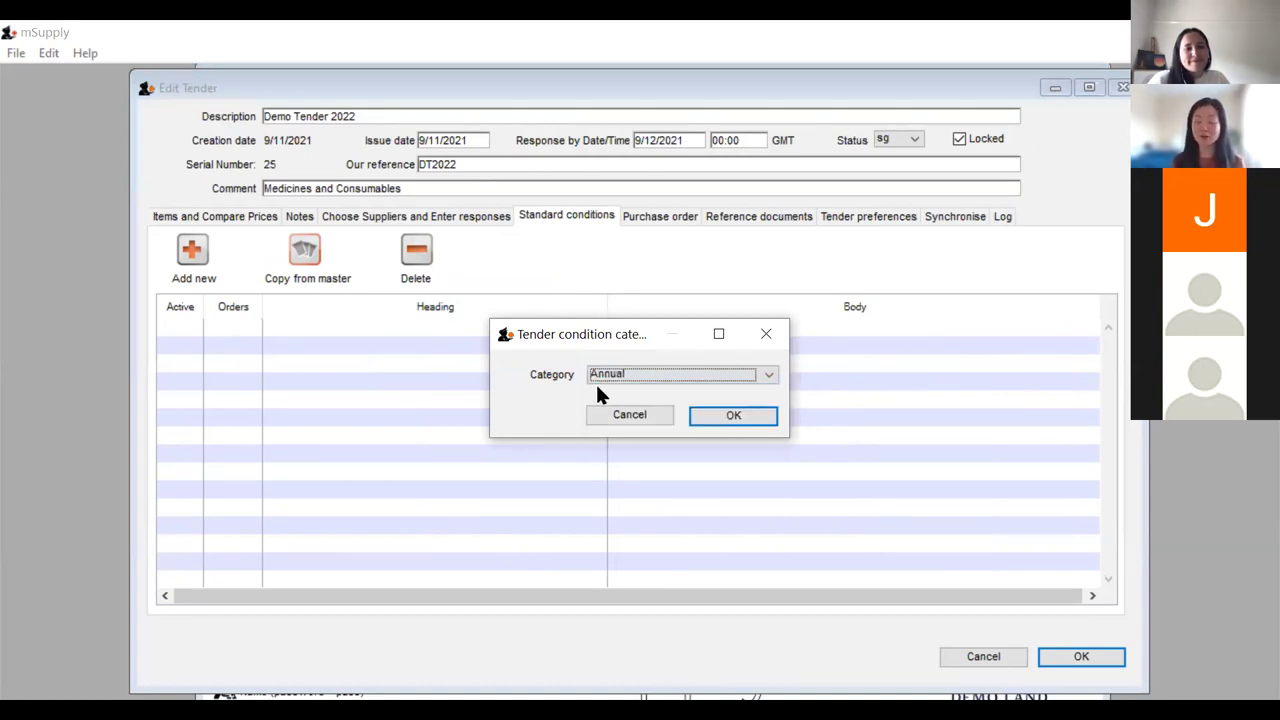
pyautogui.click(731, 416)
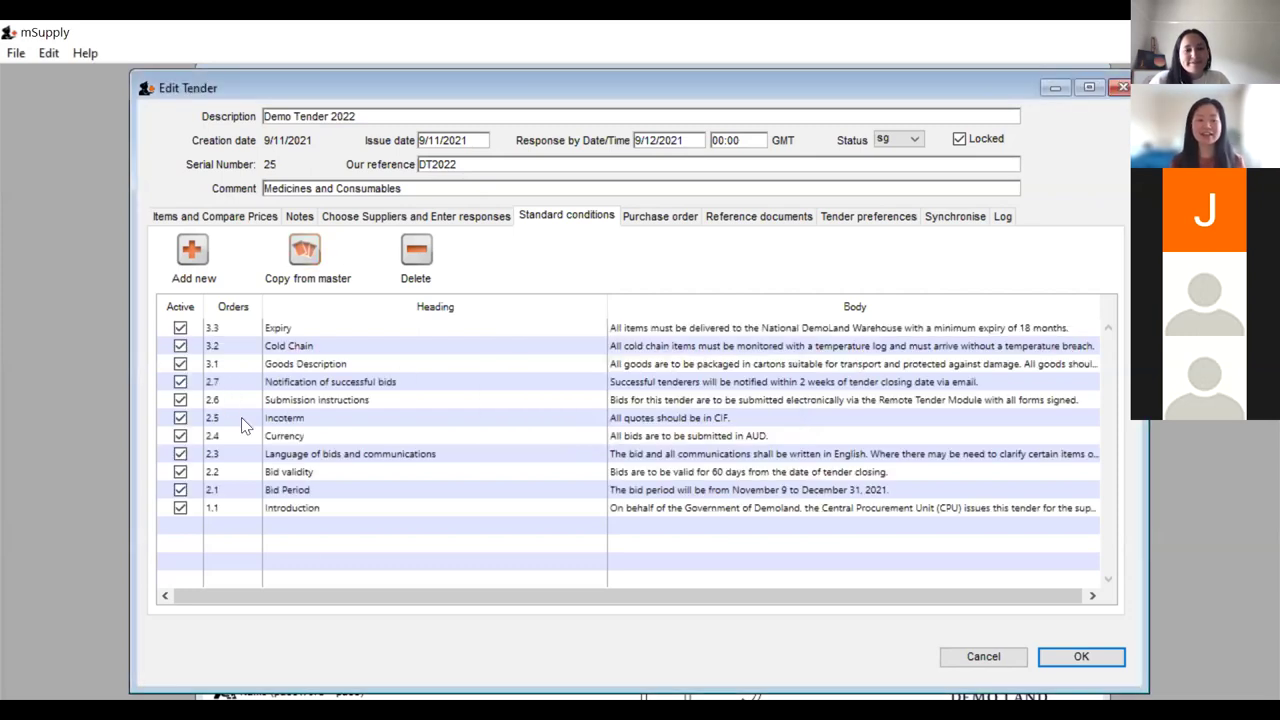
pyautogui.click(253, 312)
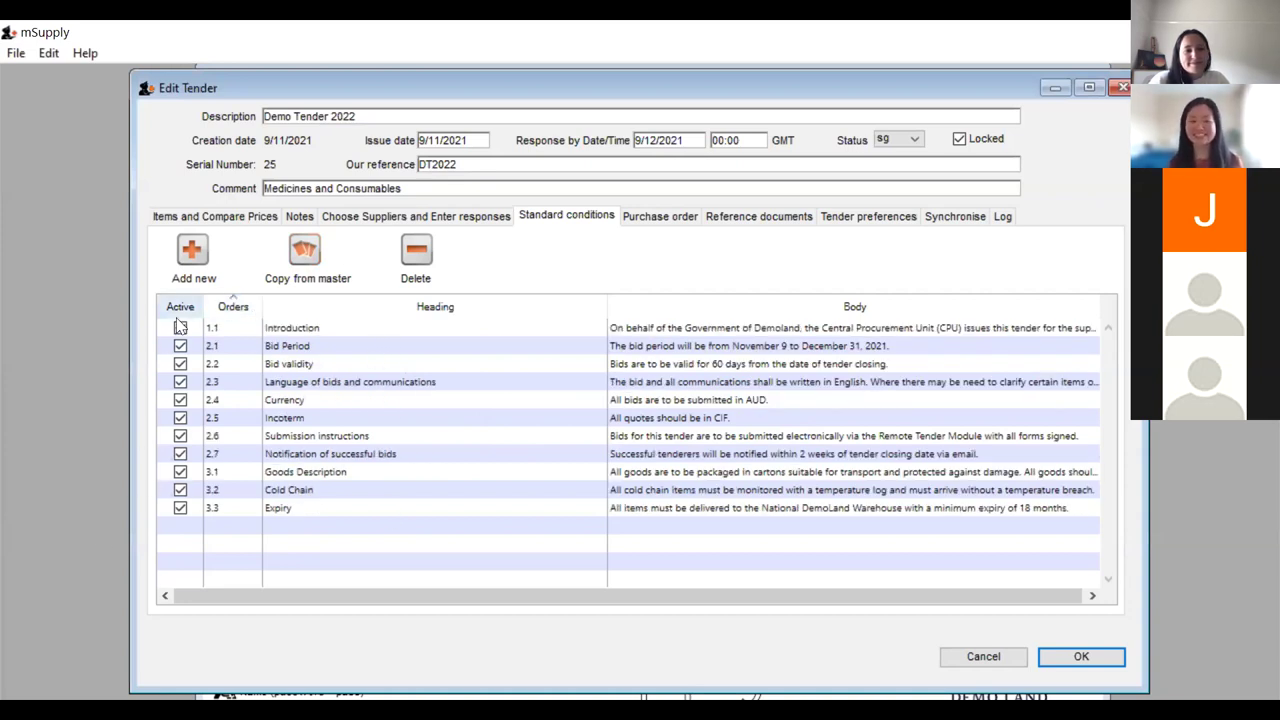
# Add a blank standard condition to the tender and delete it
pyautogui.click(190, 262)
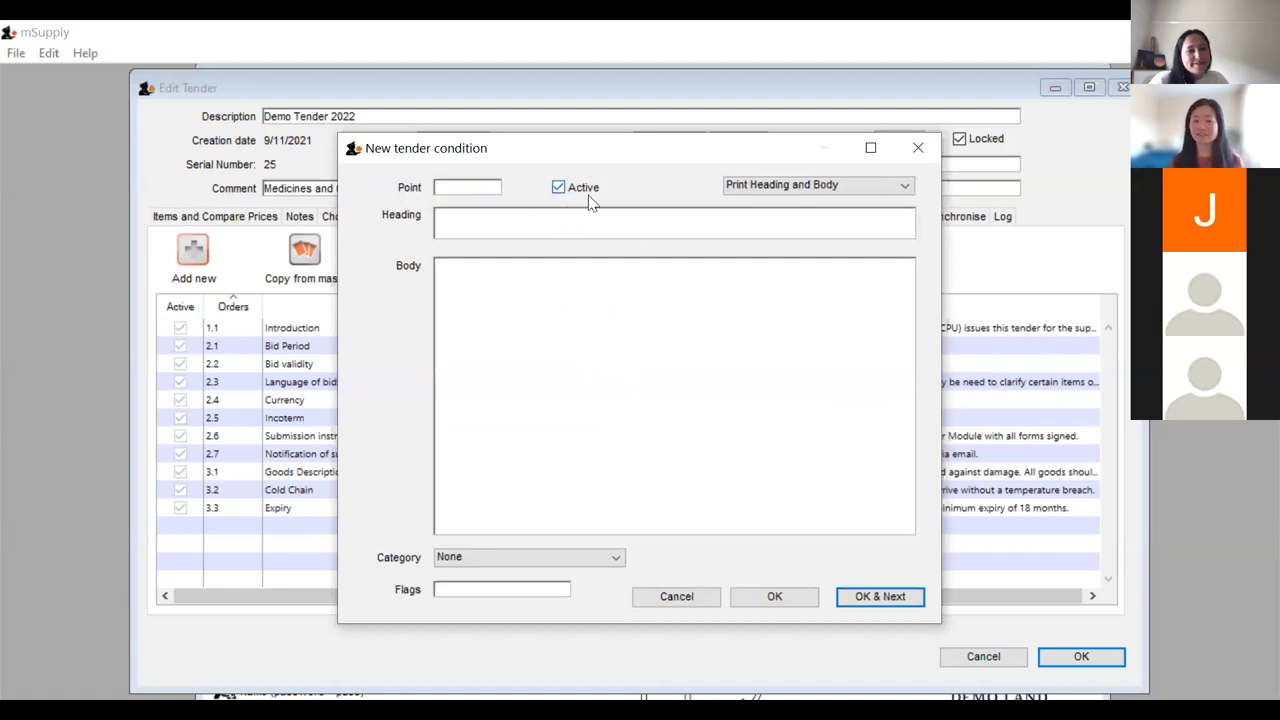
pyautogui.click(805, 600)
pyautogui.click(210, 334)
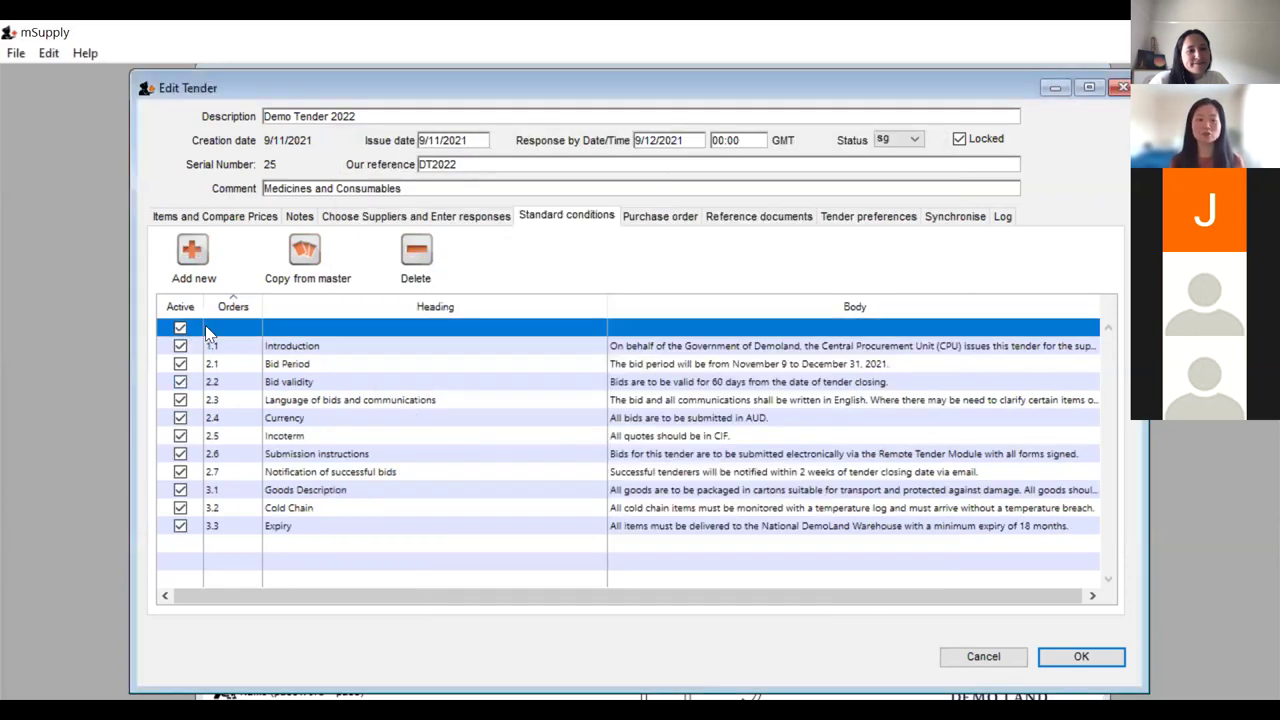
pyautogui.click(418, 256)
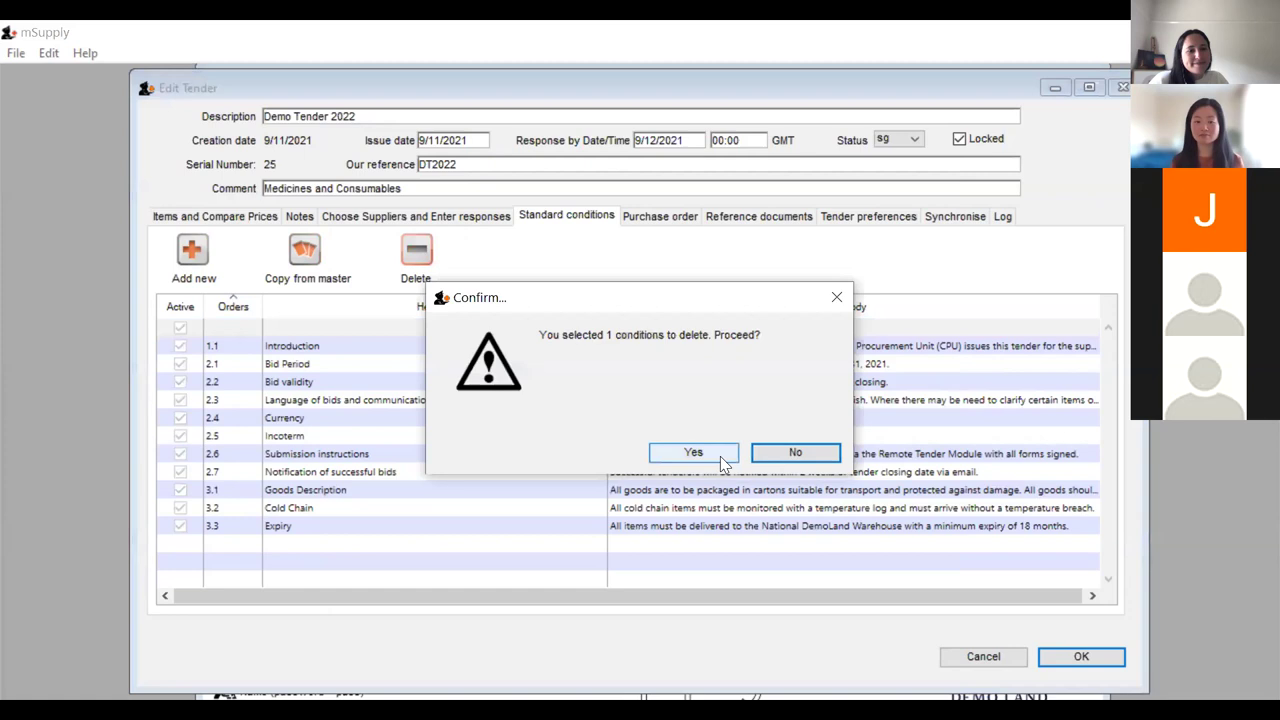
pyautogui.click(710, 453)
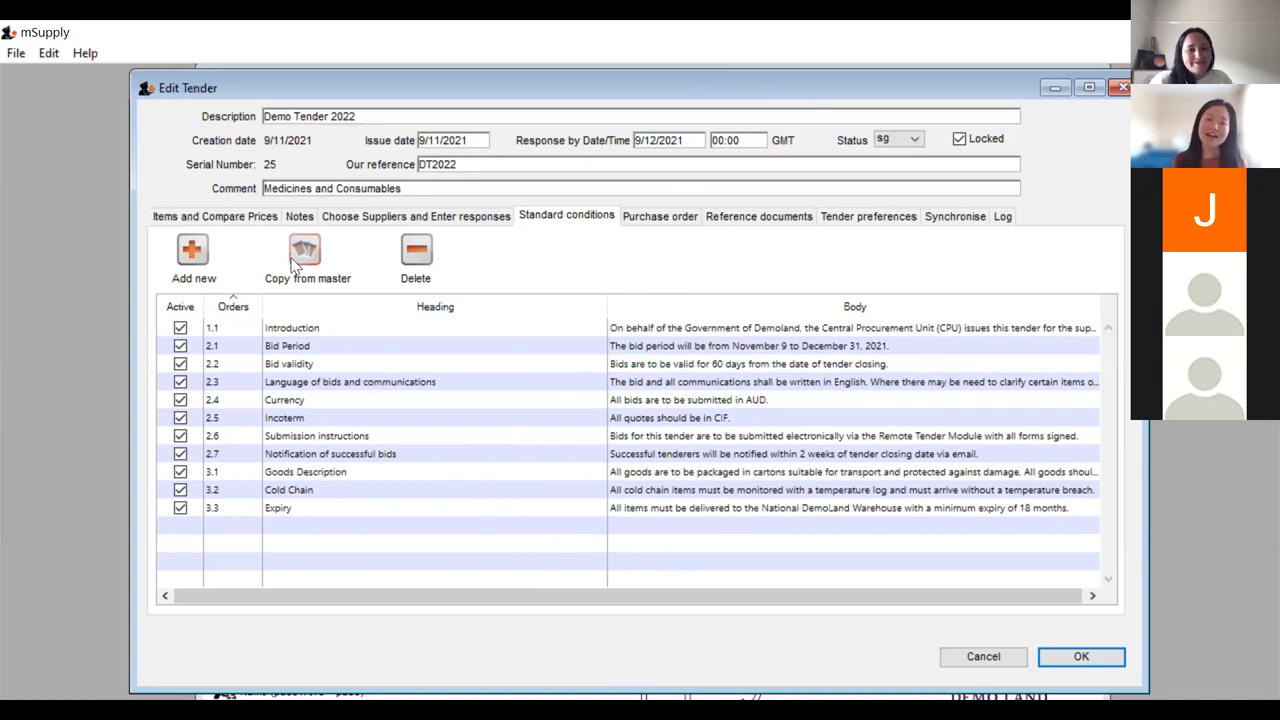
# Add Archie Distribution, Azul Medica, Montana Supplies and Monty Meds as suppliers of the tender
pyautogui.click(208, 216)
pyautogui.click(558, 218)
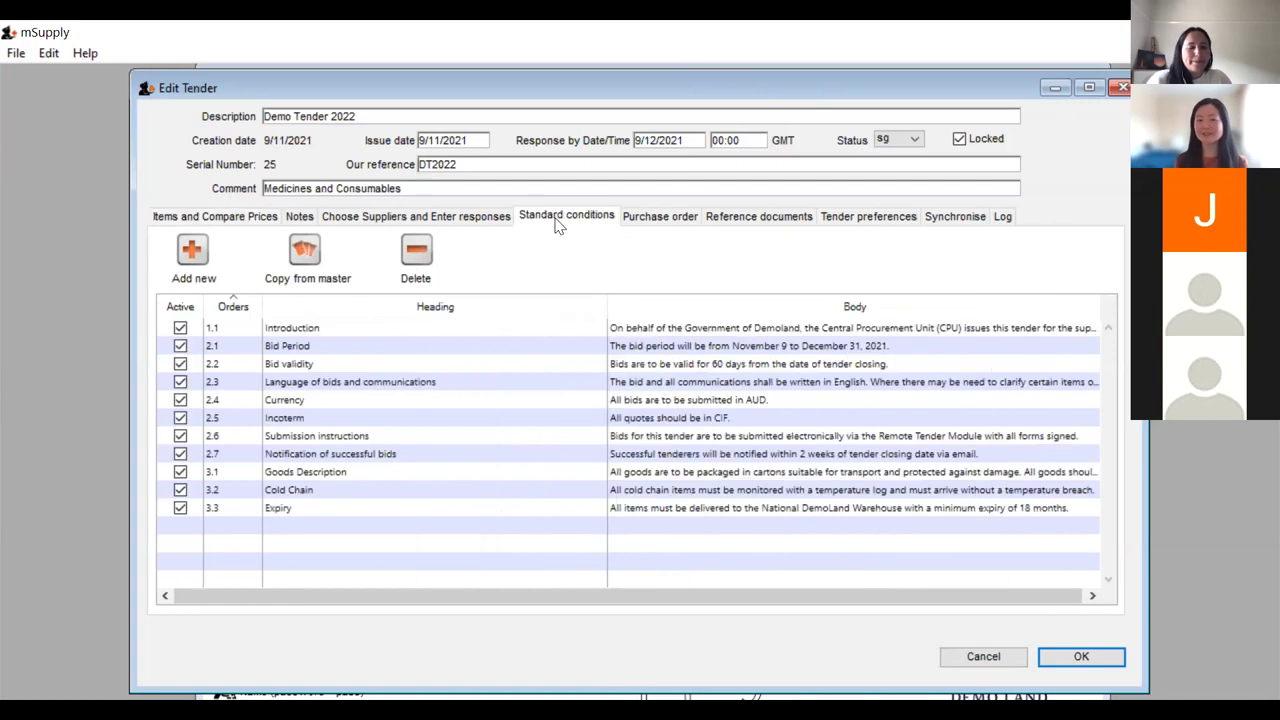
pyautogui.click(474, 220)
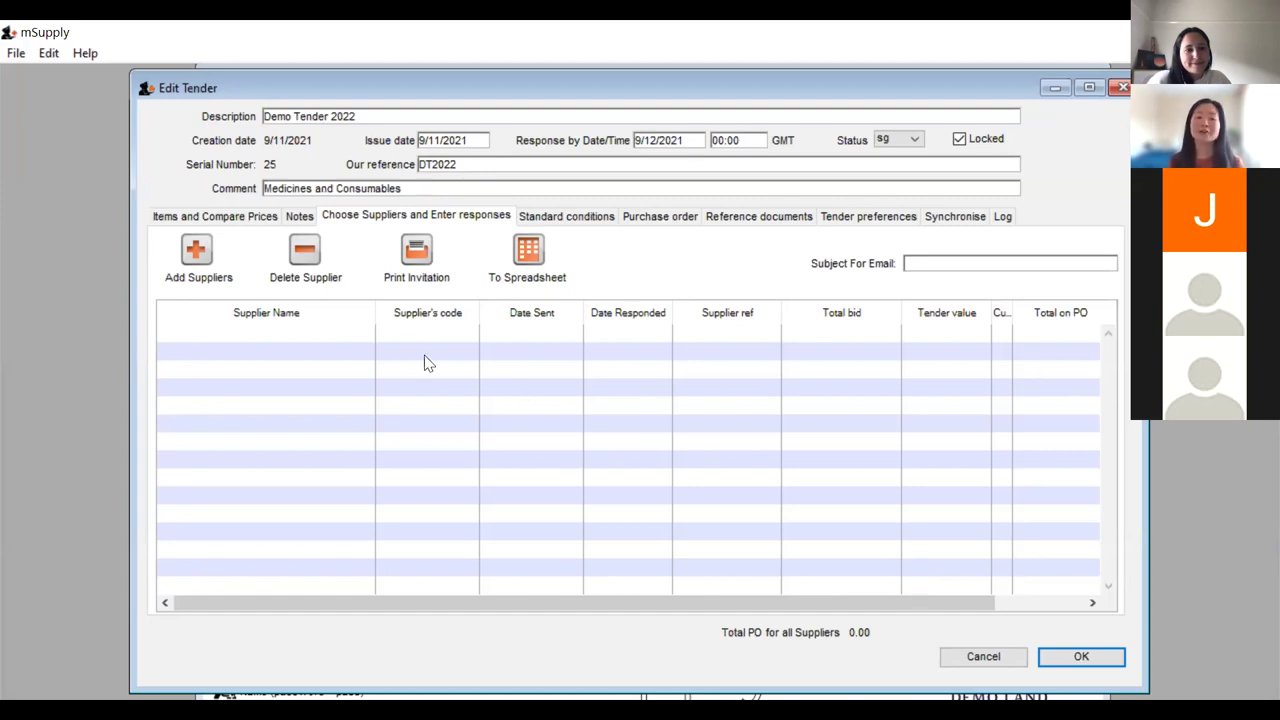
pyautogui.click(203, 265)
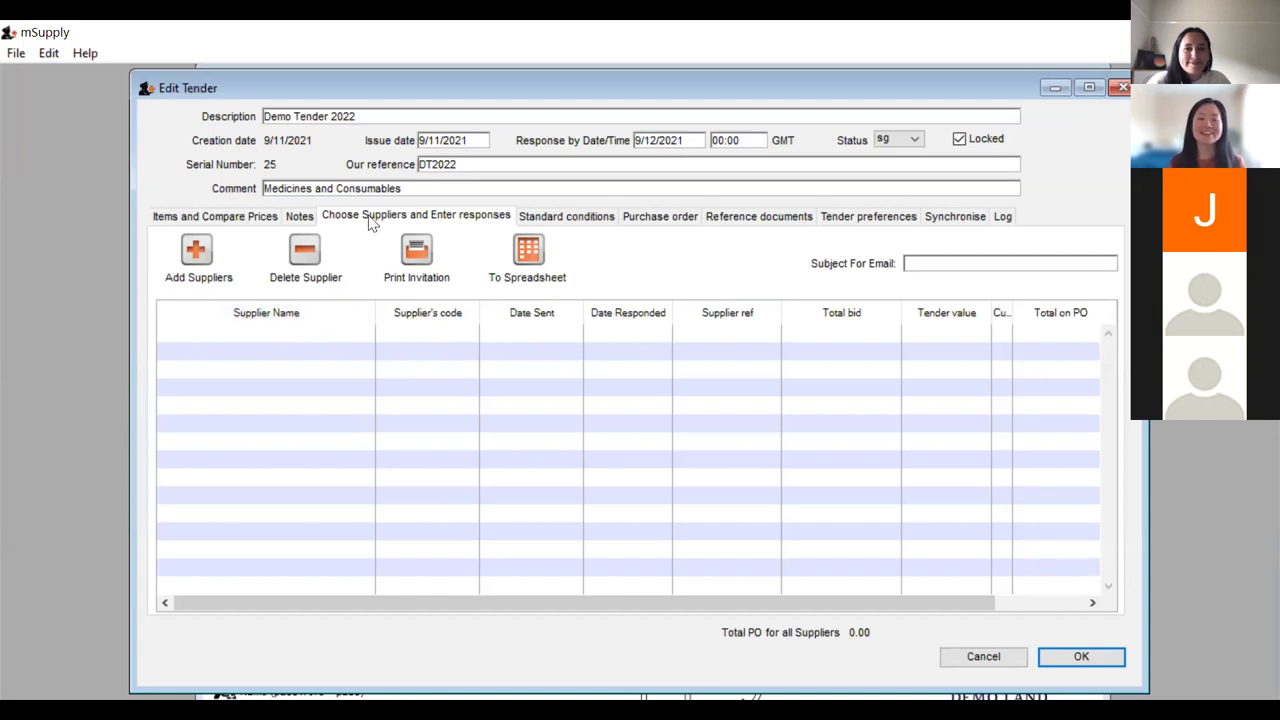
pyautogui.click(197, 256)
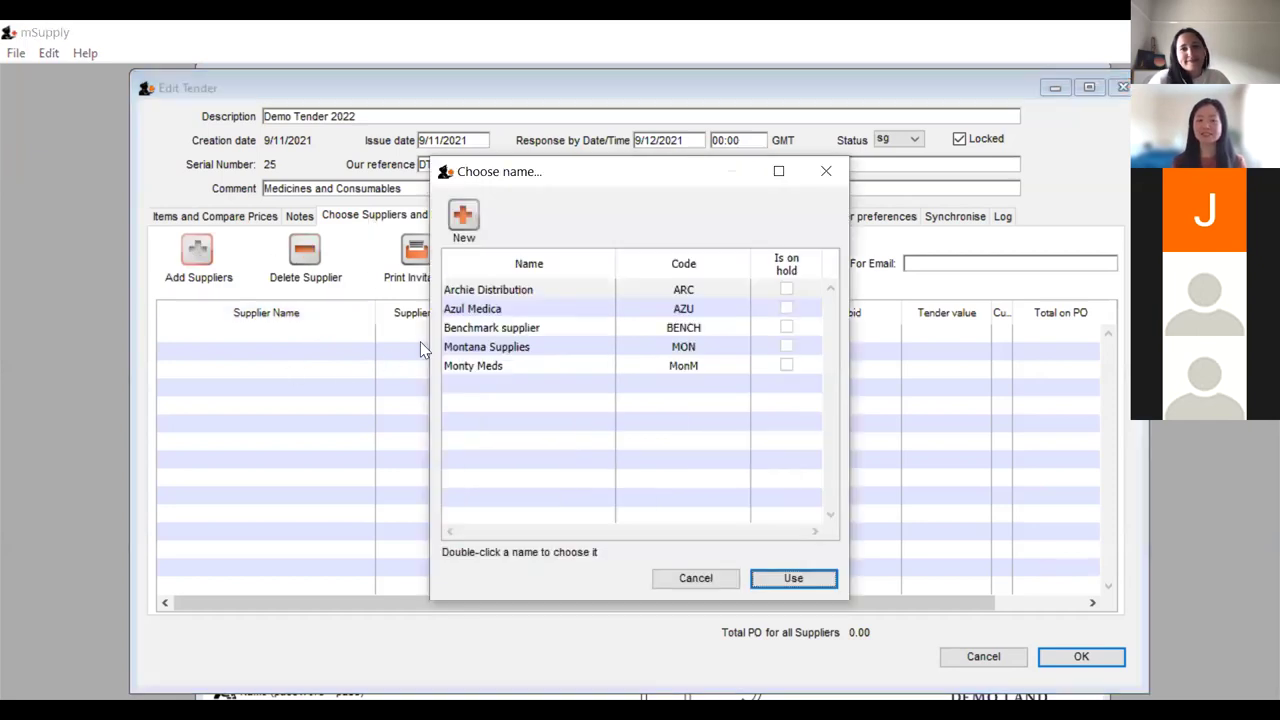
pyautogui.click(509, 294)
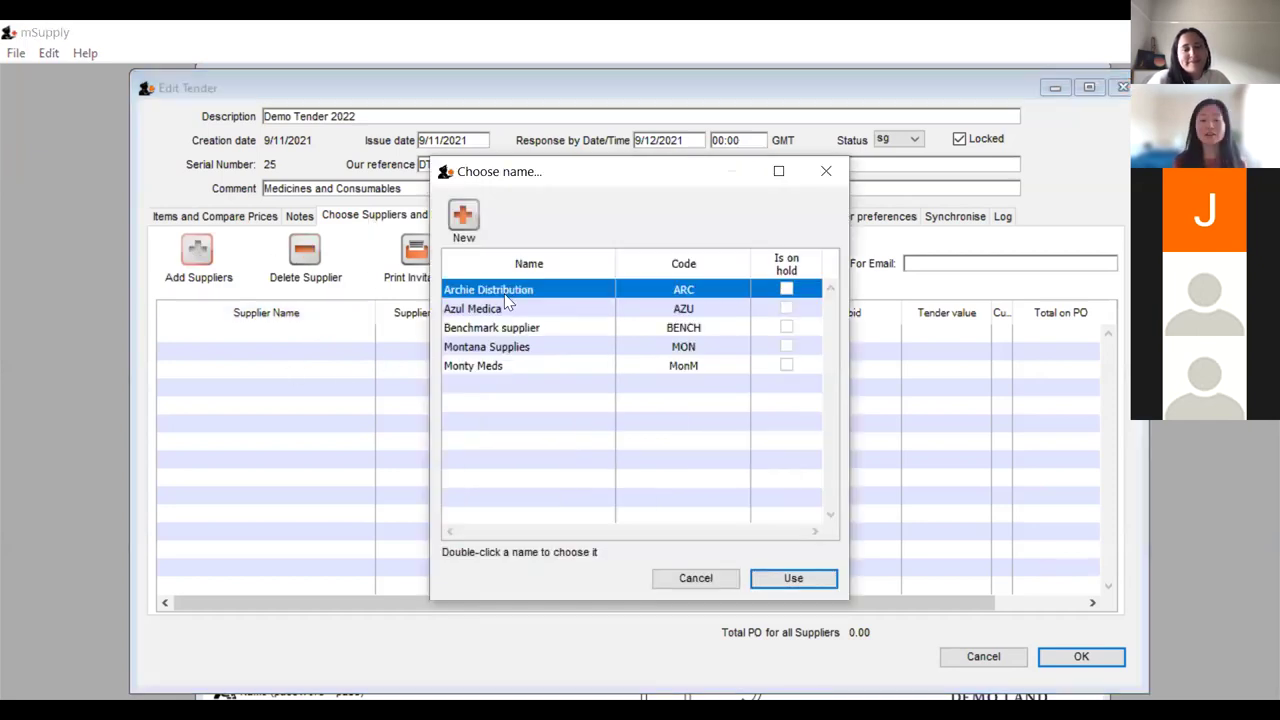
pyautogui.keyDown('ctrl'); pyautogui.click(493, 310); pyautogui.keyUp('ctrl')
pyautogui.keyDown('ctrl'); pyautogui.click(494, 354); pyautogui.keyUp('ctrl')
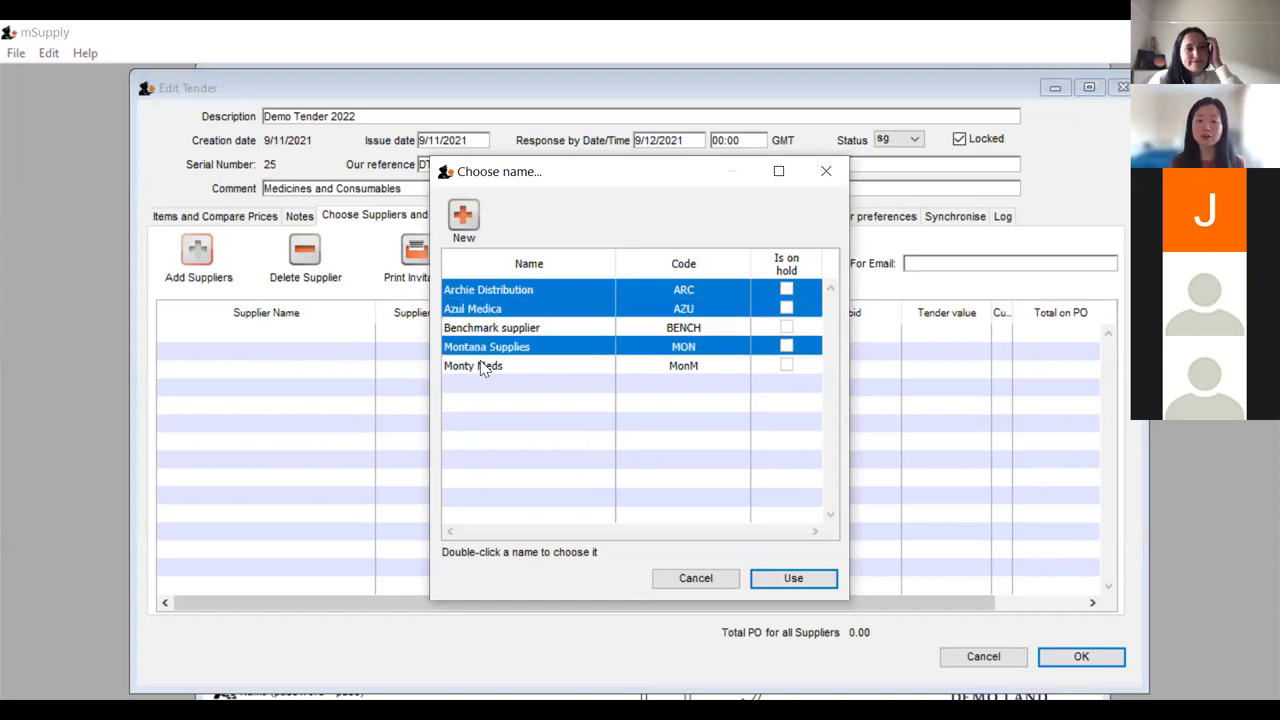
pyautogui.keyDown('ctrl'); pyautogui.click(487, 366); pyautogui.keyUp('ctrl')
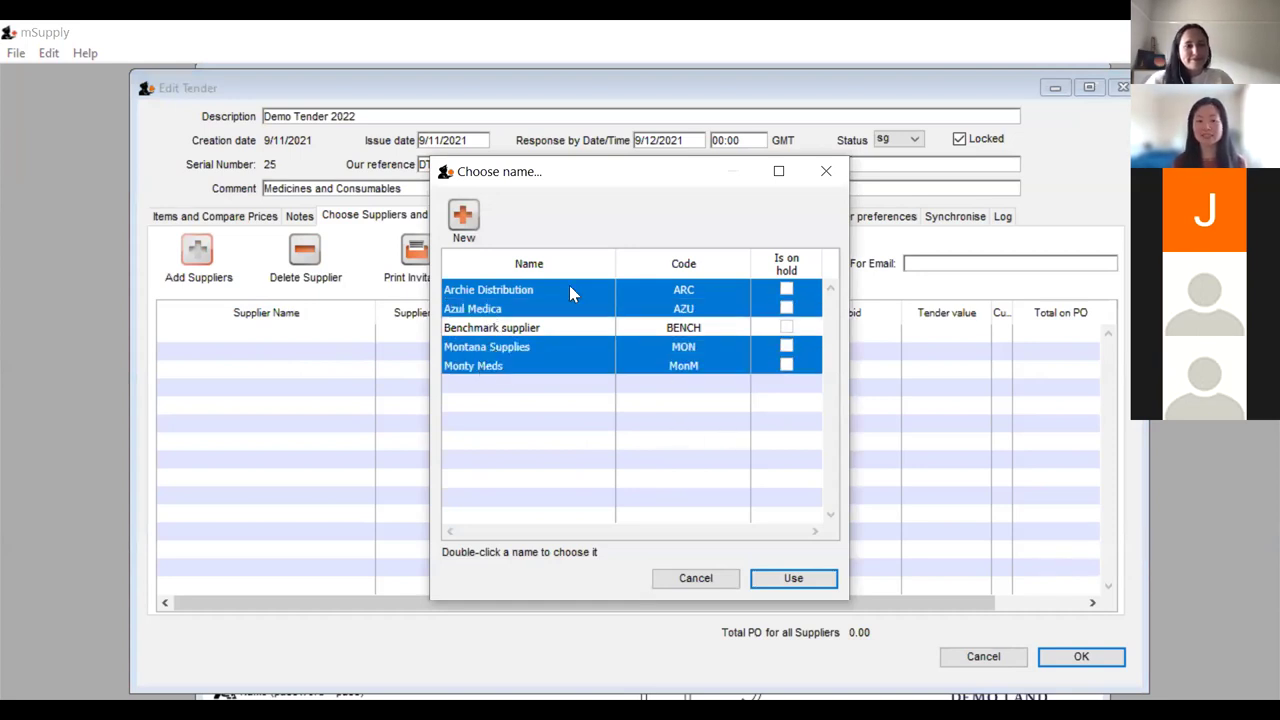
pyautogui.click(808, 583)
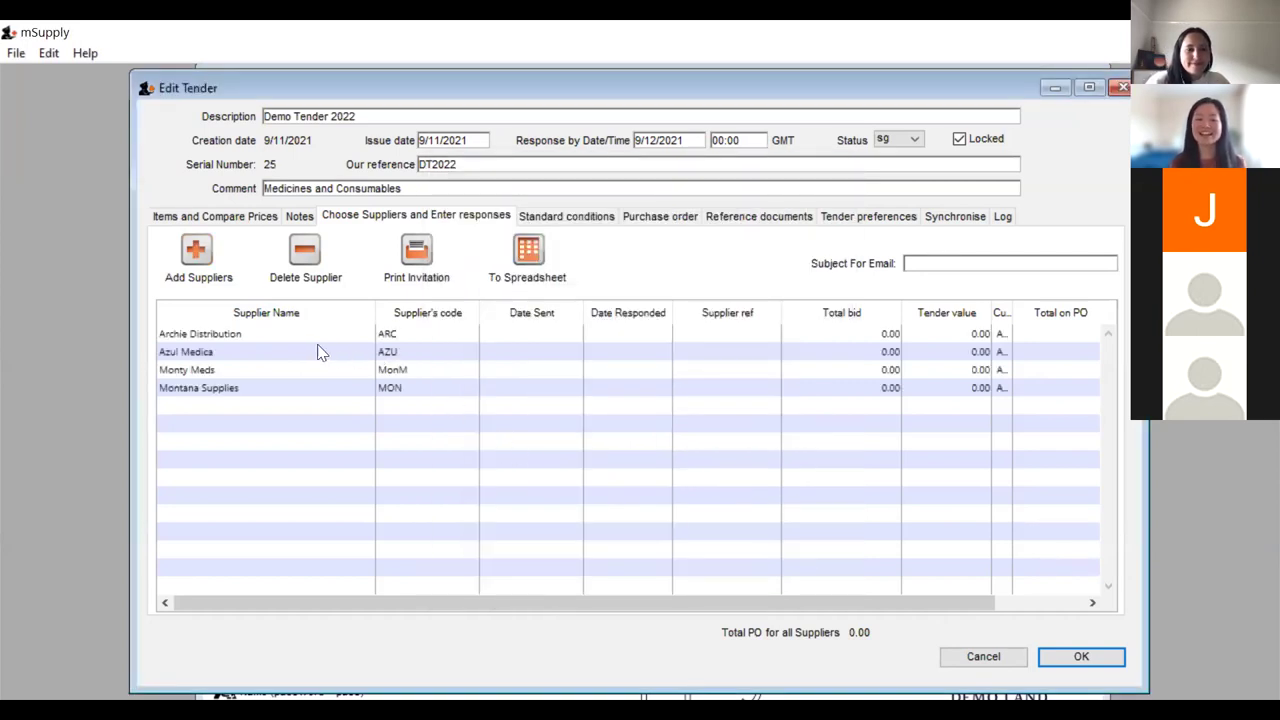
# Preview the tender invitation condition form for Archie Distribution and read through its conditions from Introduction to Expiry
pyautogui.click(245, 337)
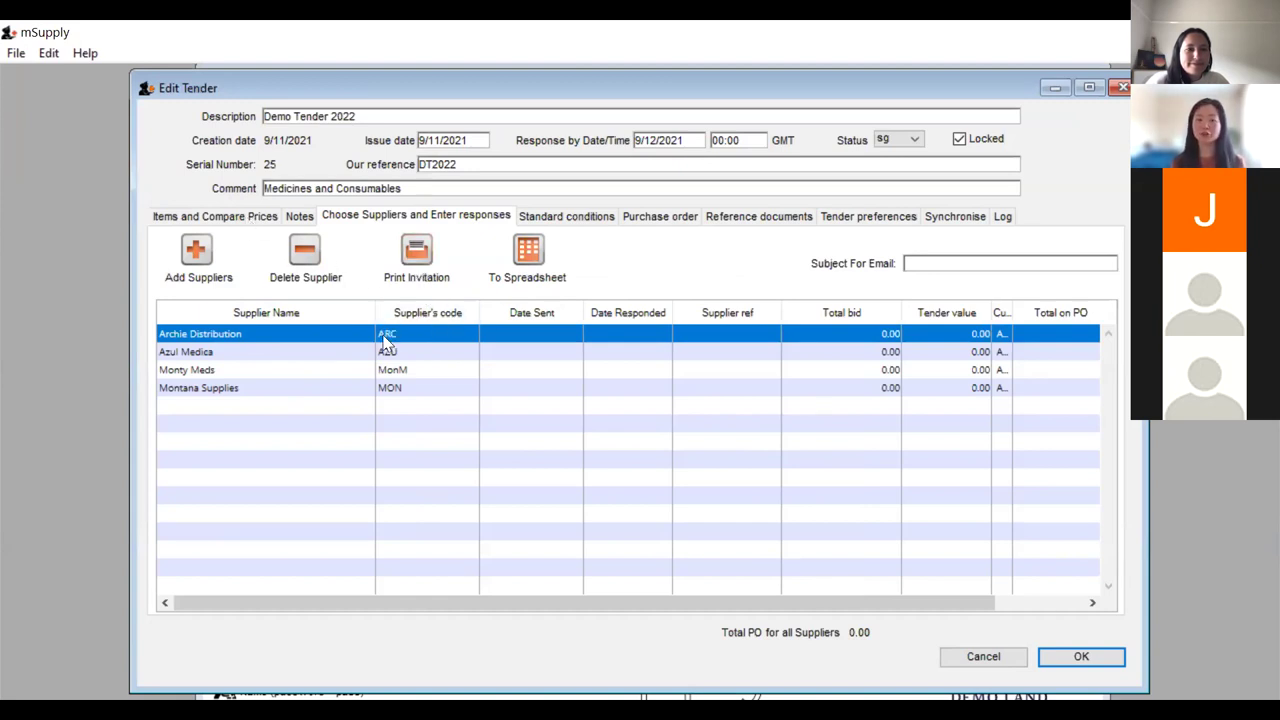
pyautogui.click(424, 263)
pyautogui.click(617, 299)
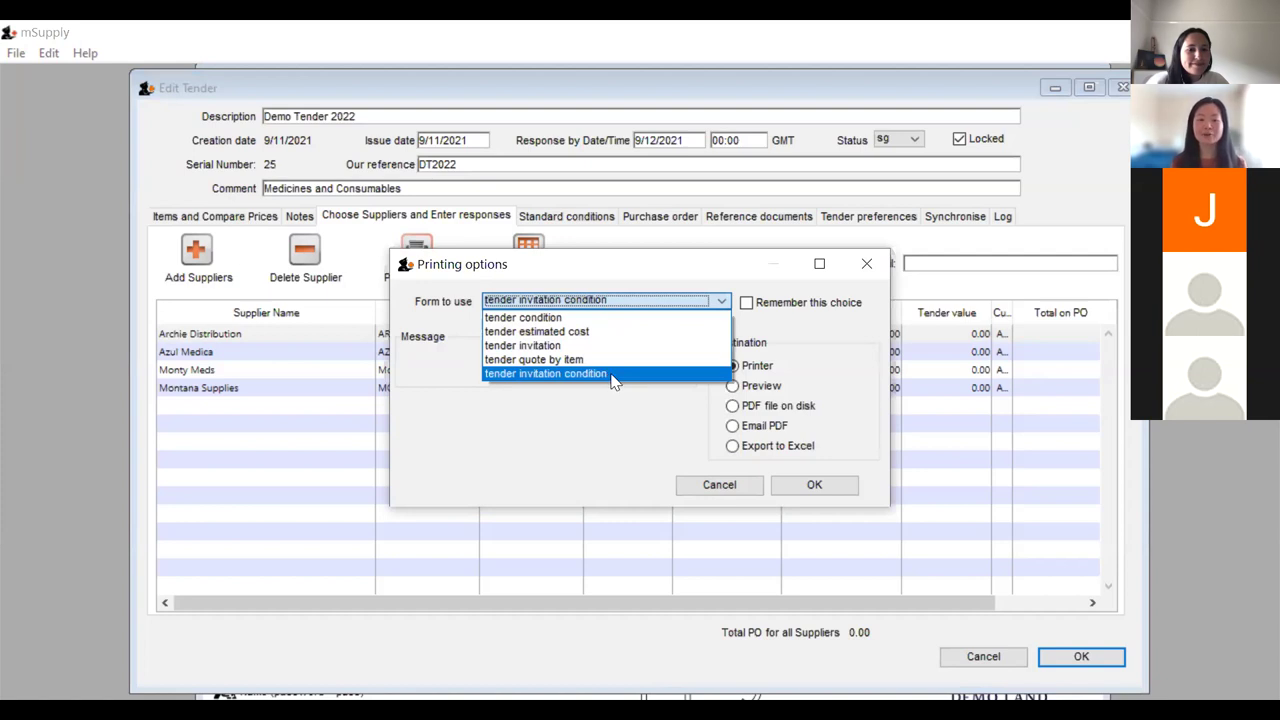
pyautogui.click(612, 380)
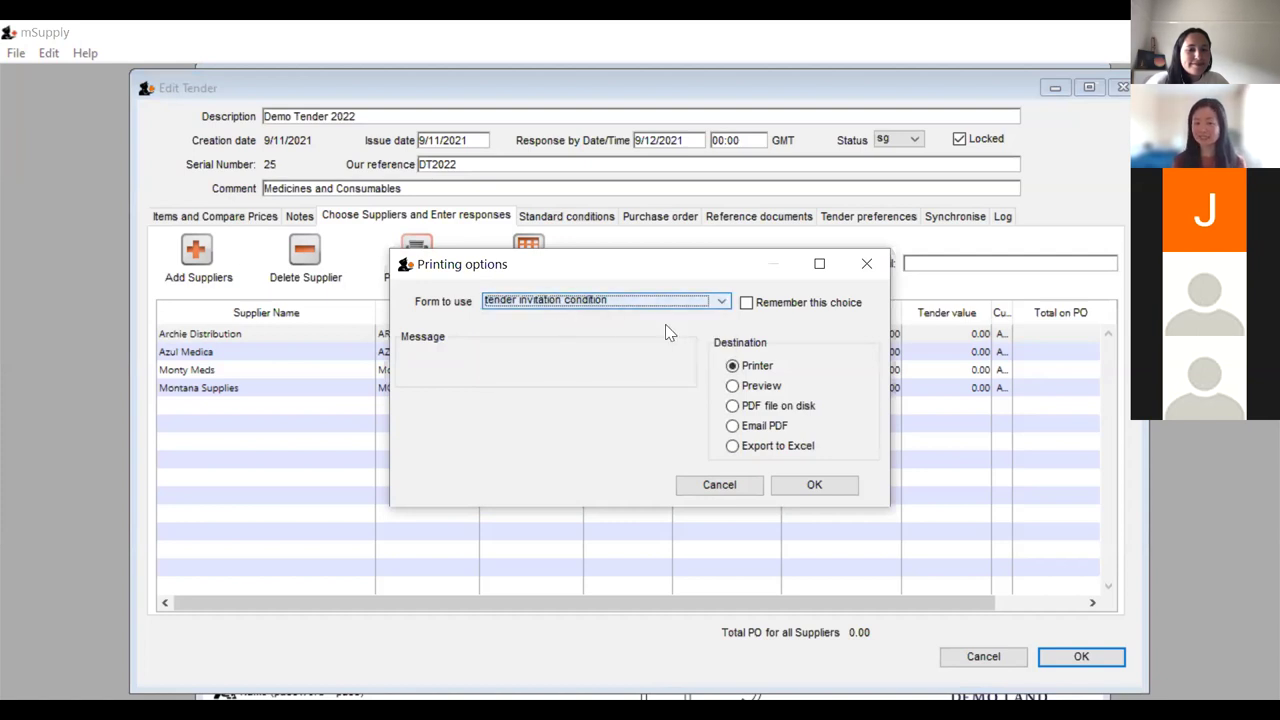
pyautogui.click(734, 385)
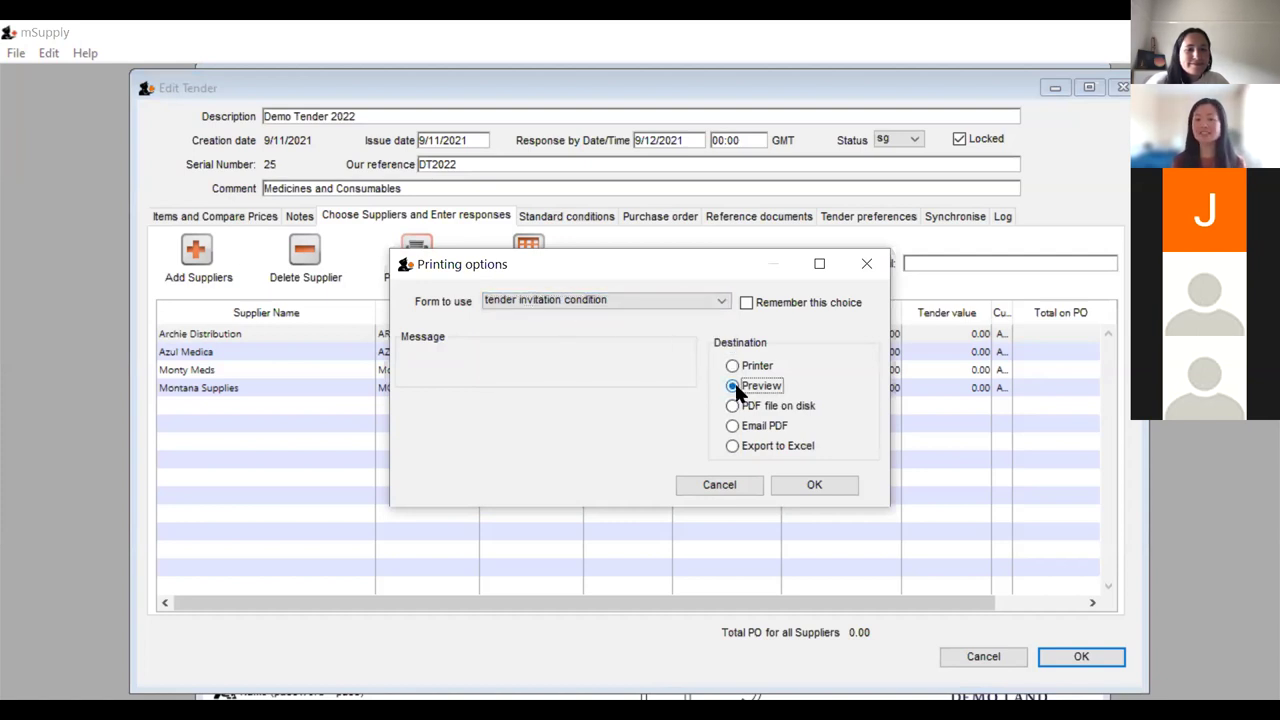
pyautogui.click(816, 490)
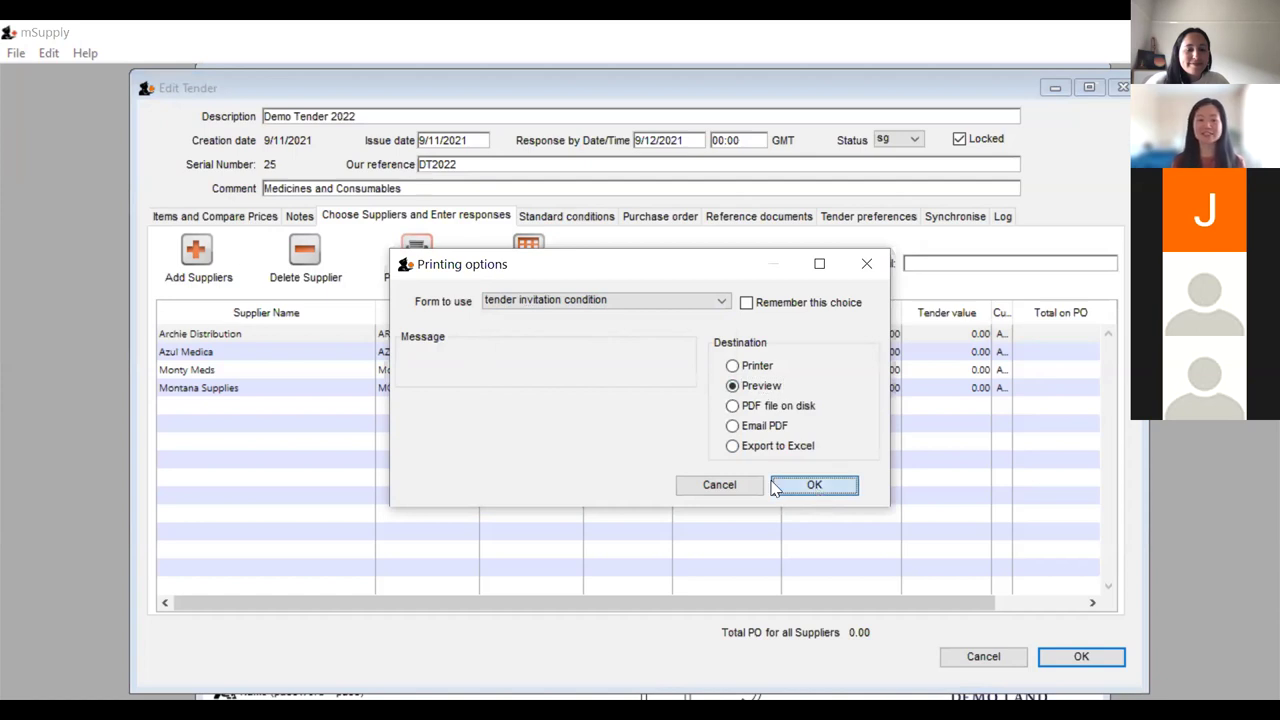
pyautogui.click(776, 486)
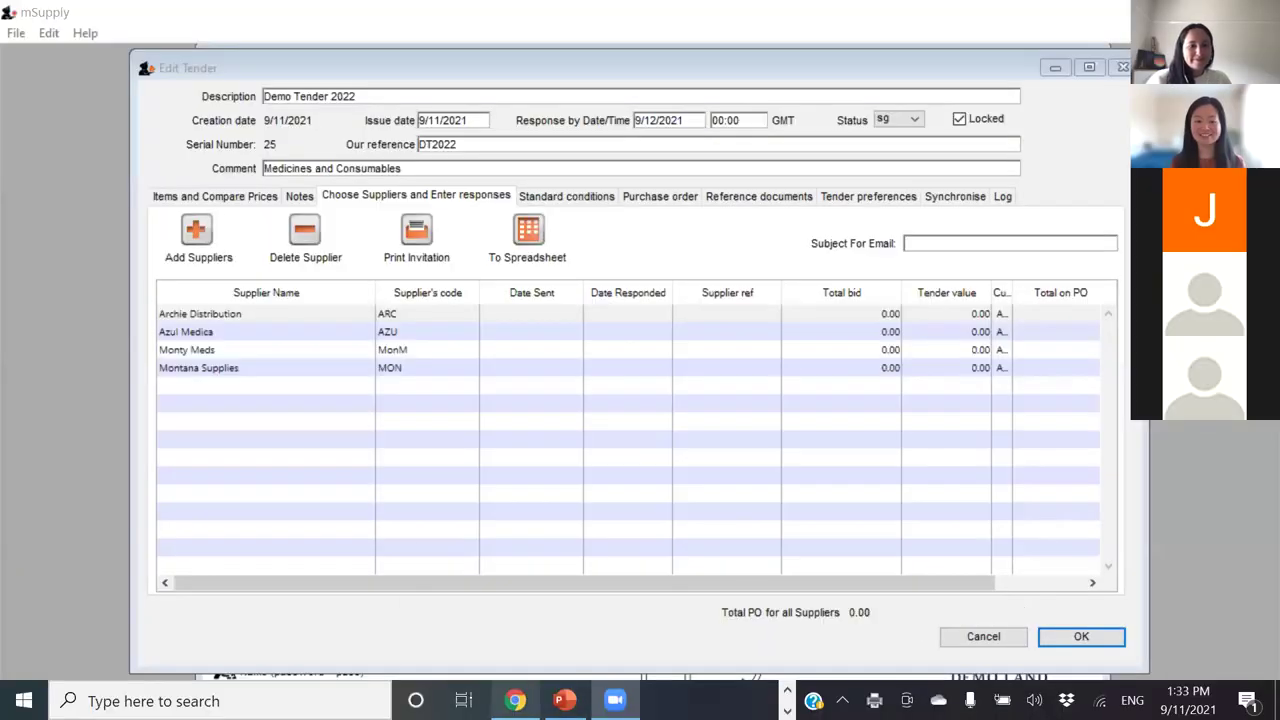
pyautogui.moveTo(514, 700)
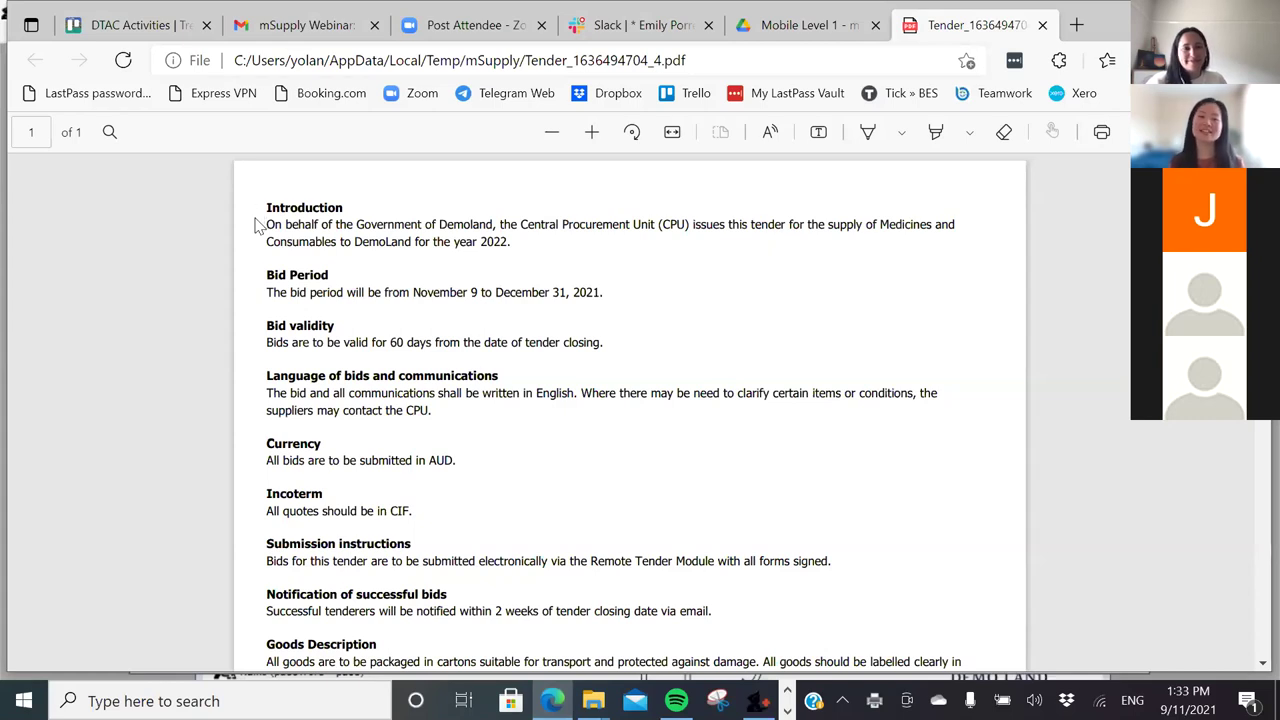
pyautogui.scroll(-3, 251, 400)
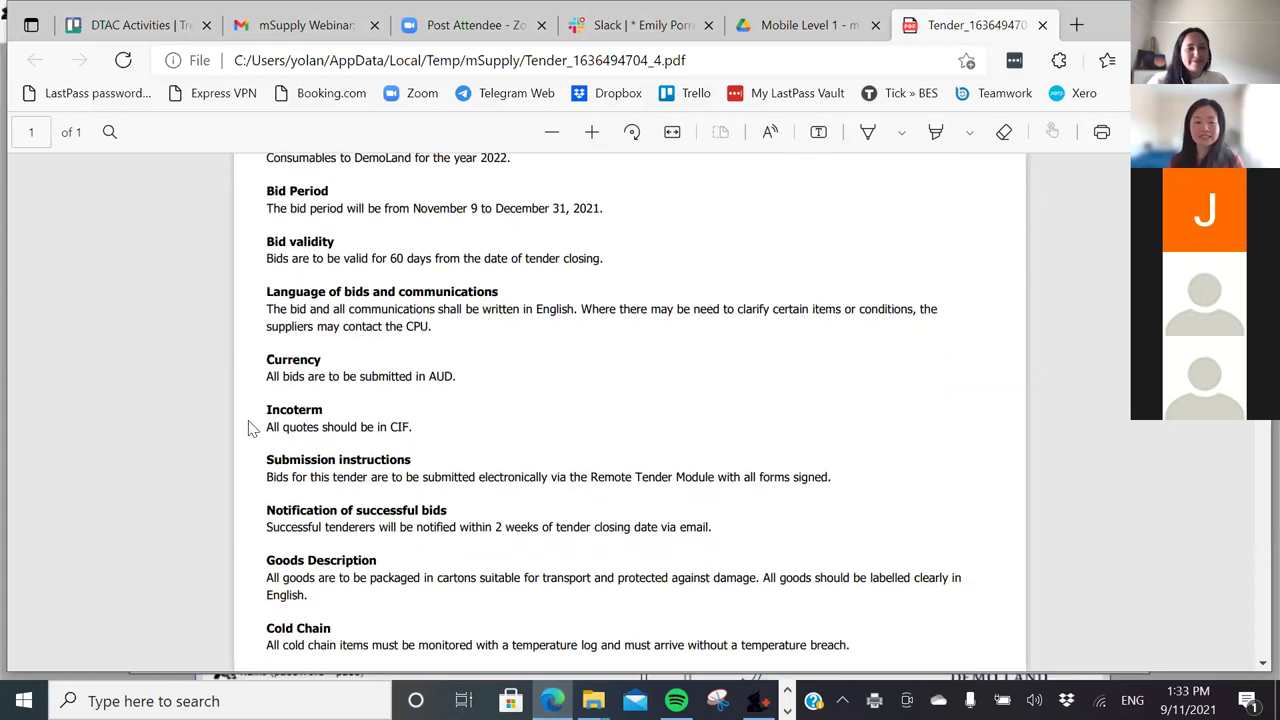
pyautogui.scroll(-2, 245, 465)
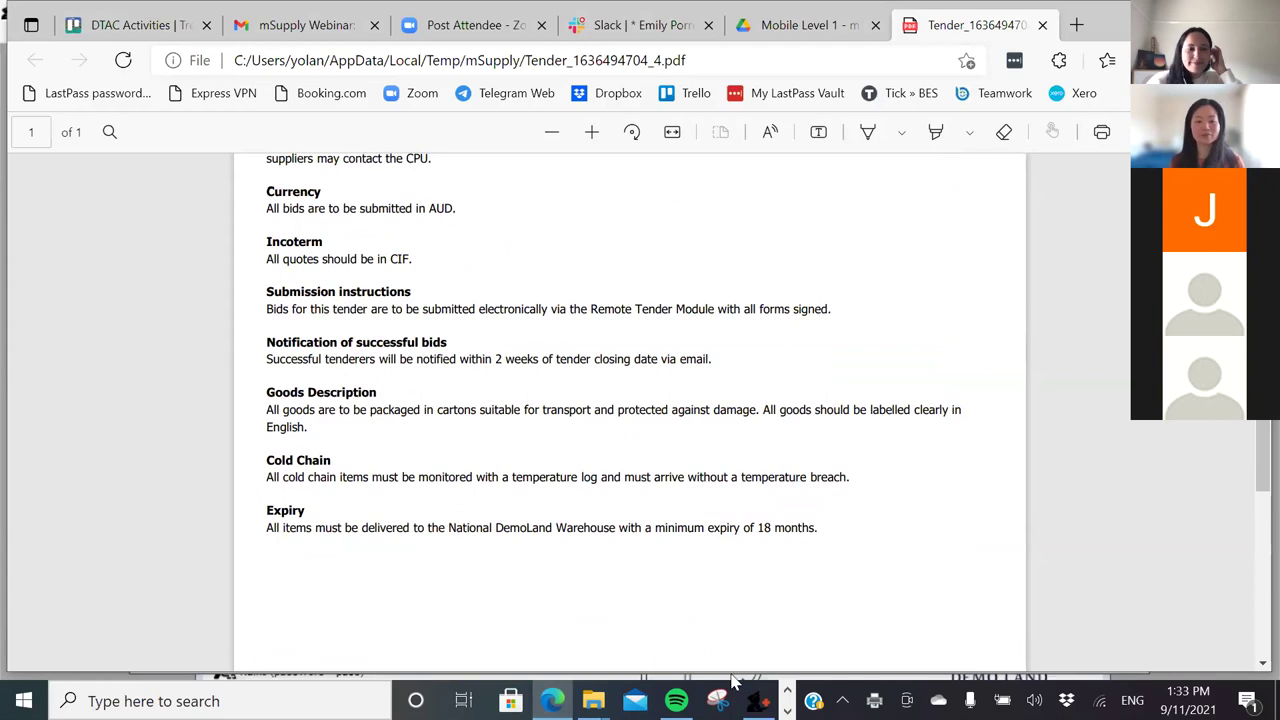
pyautogui.scroll(2, 729, 617)
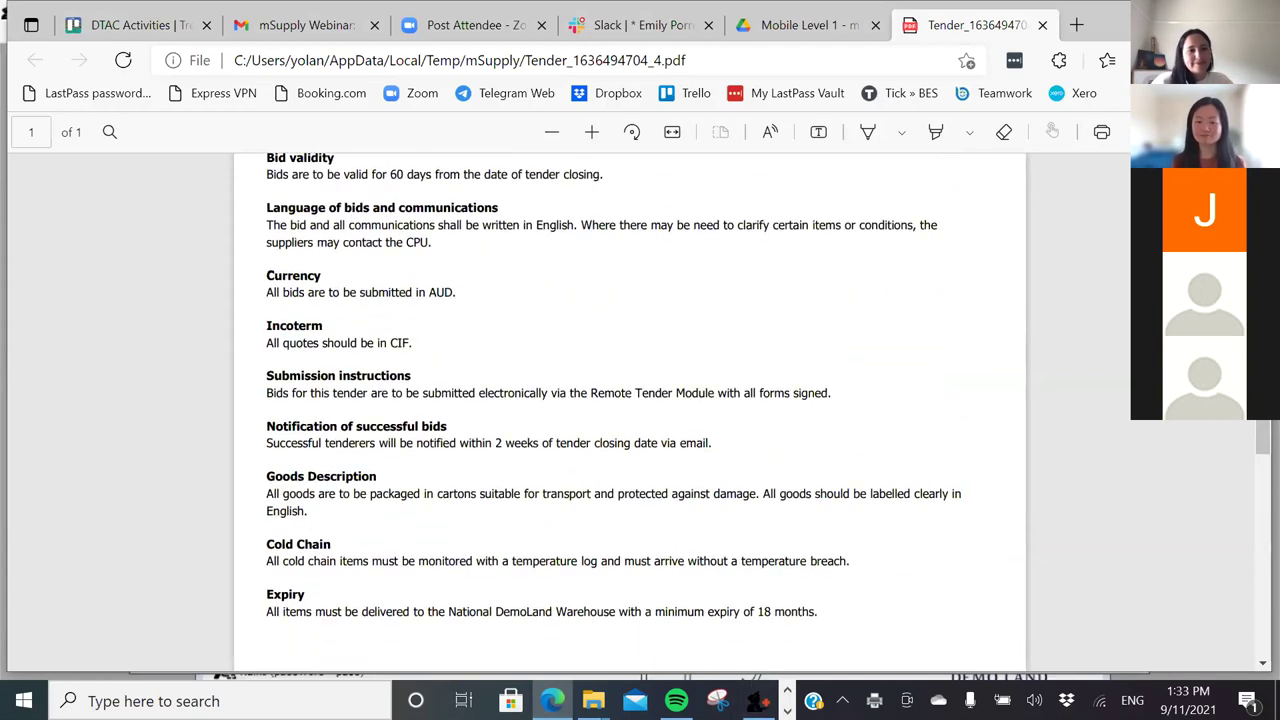
# Back in mSupply, preview the tender invitation form for Archie Distribution and review its dates and Annex 1 item list
pyautogui.click(759, 700)
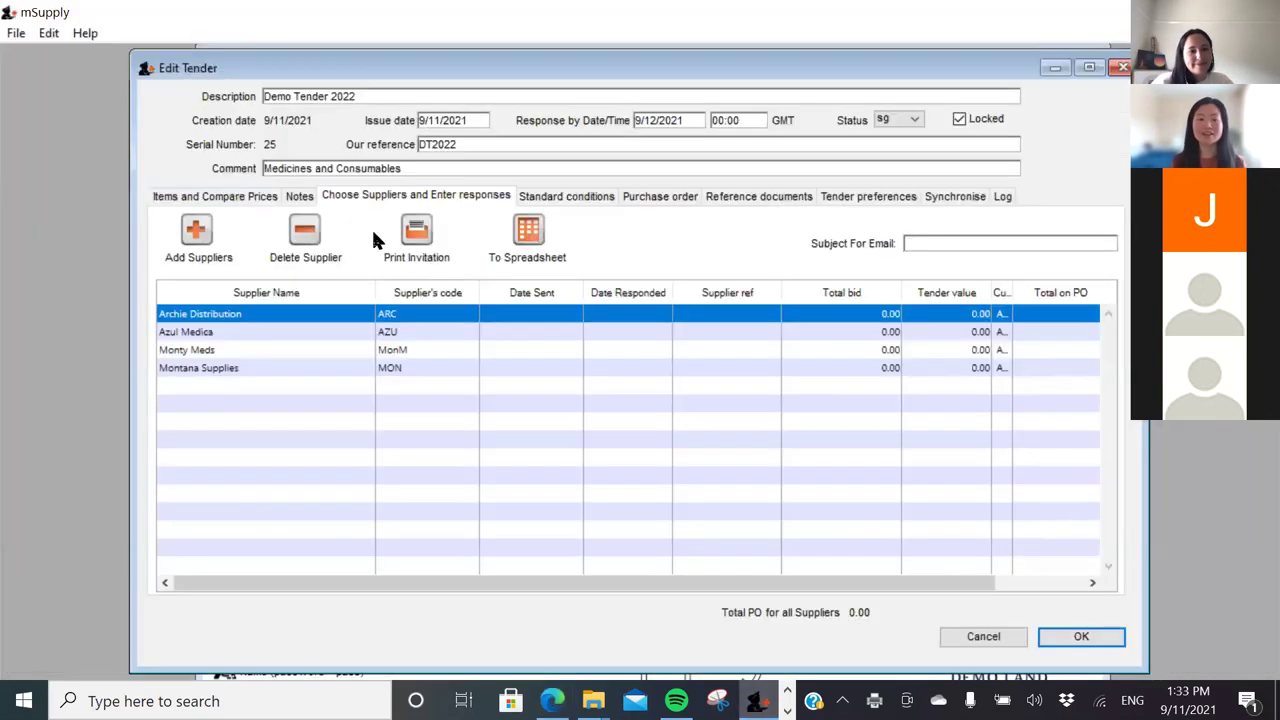
pyautogui.click(437, 252)
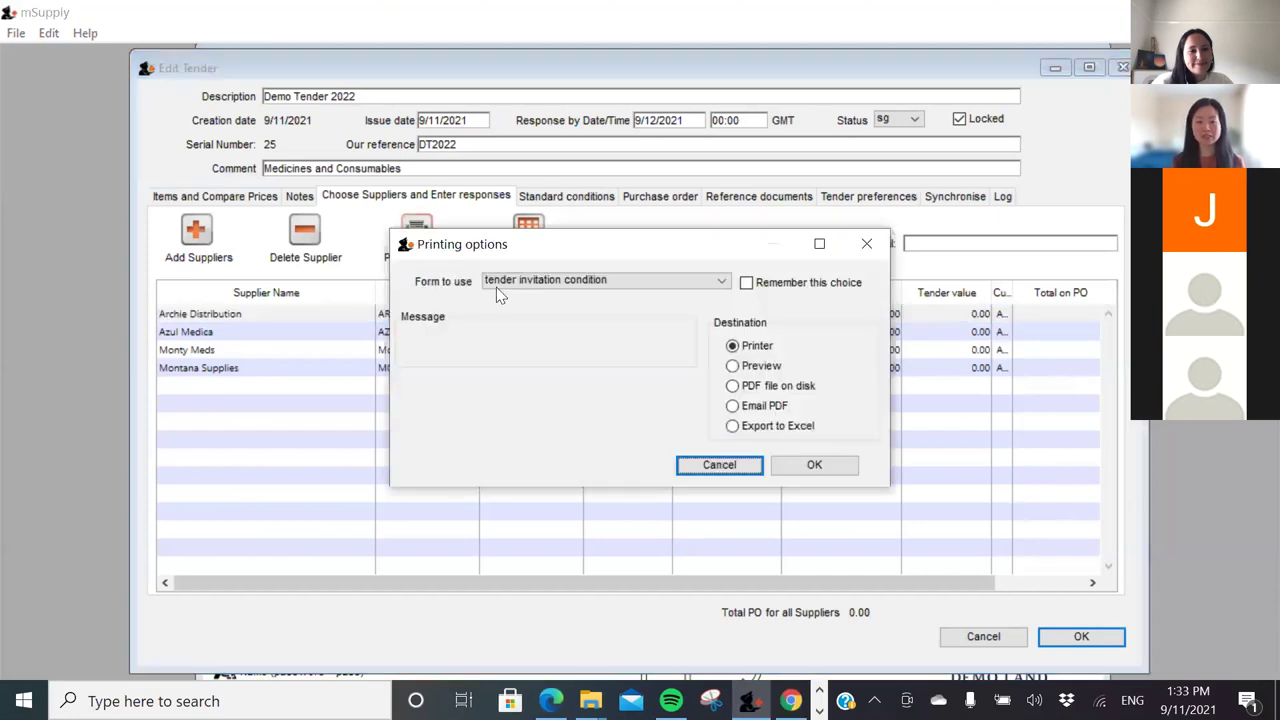
pyautogui.click(641, 284)
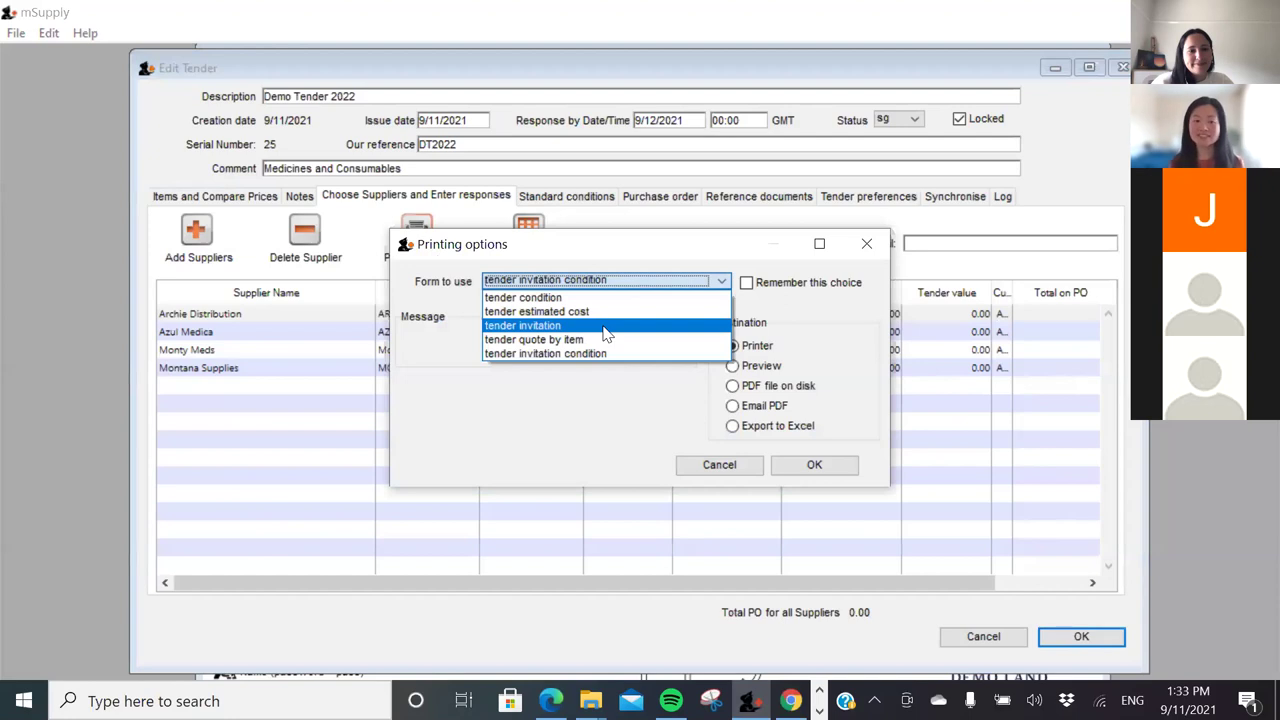
pyautogui.click(606, 333)
pyautogui.click(733, 366)
pyautogui.click(812, 466)
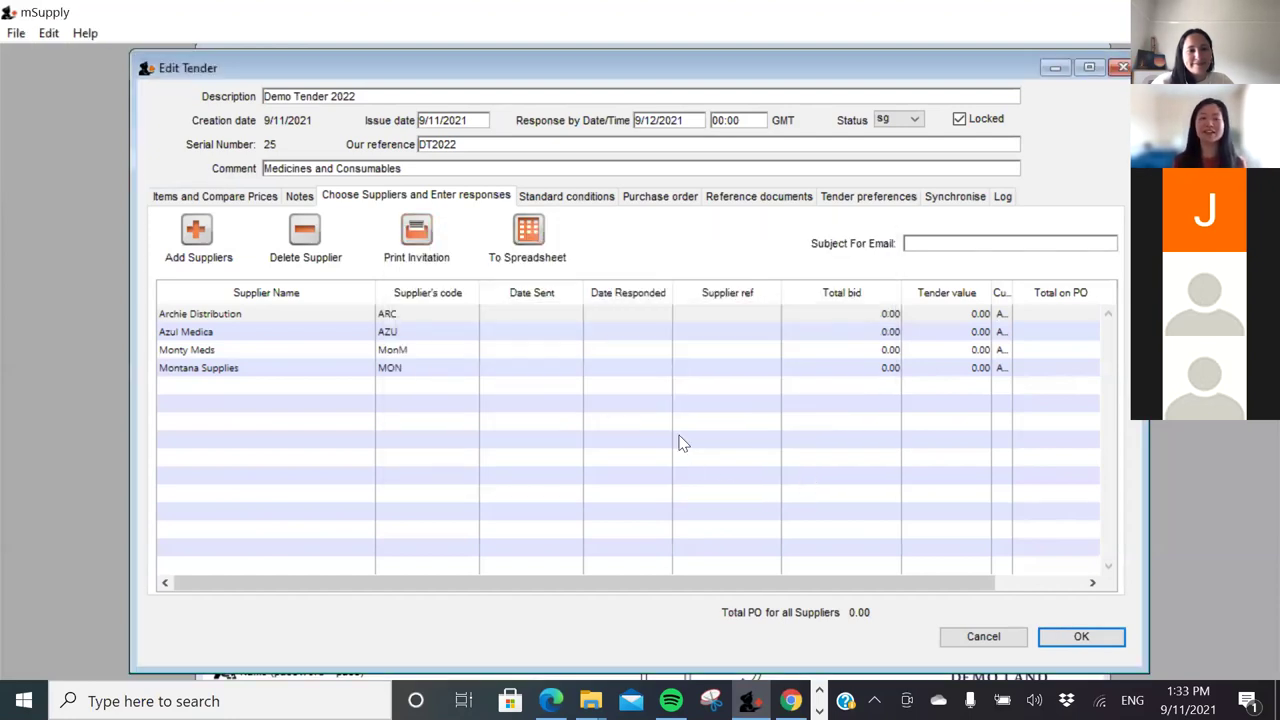
pyautogui.scroll(-1, 679, 443)
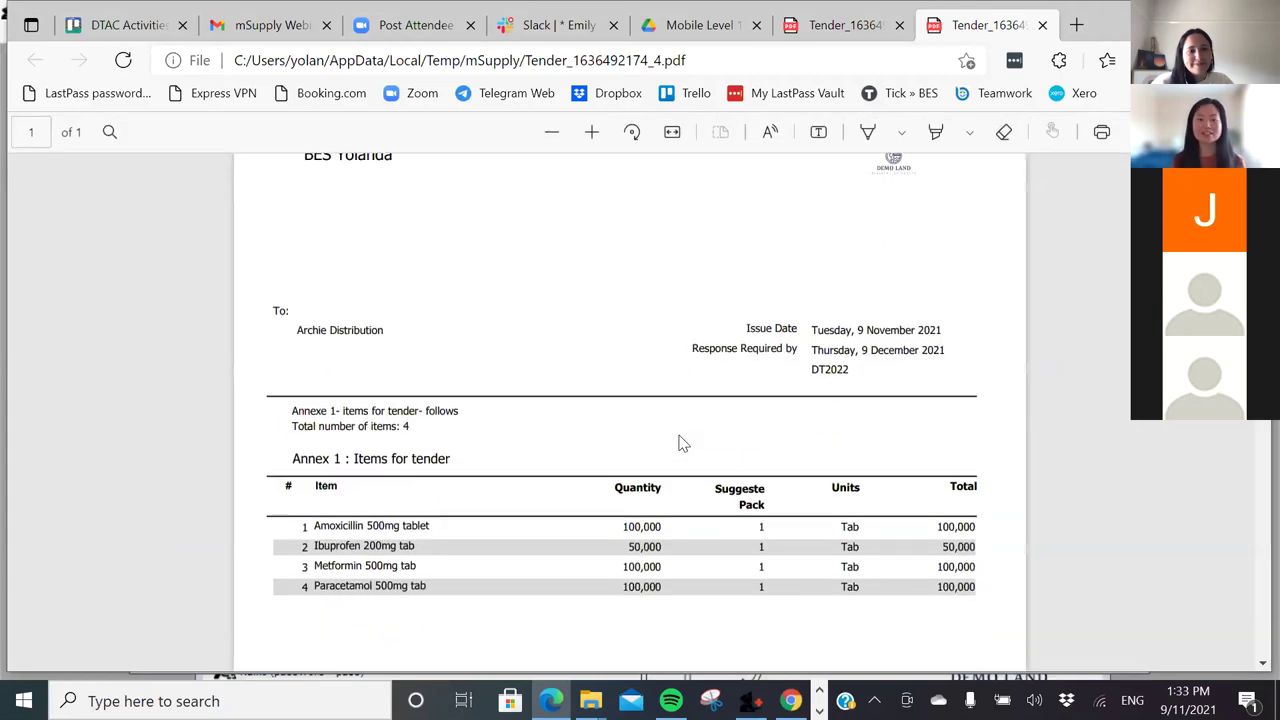
pyautogui.scroll(-2, 679, 443)
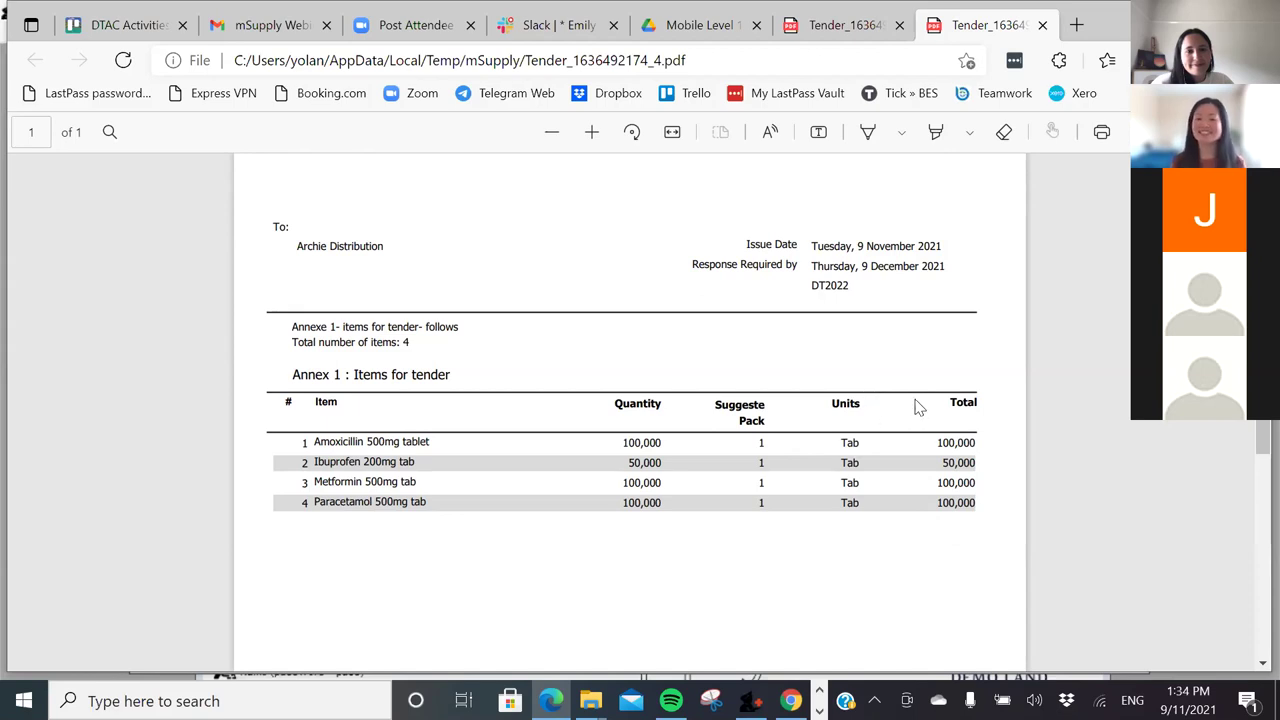
pyautogui.scroll(-2, 865, 505)
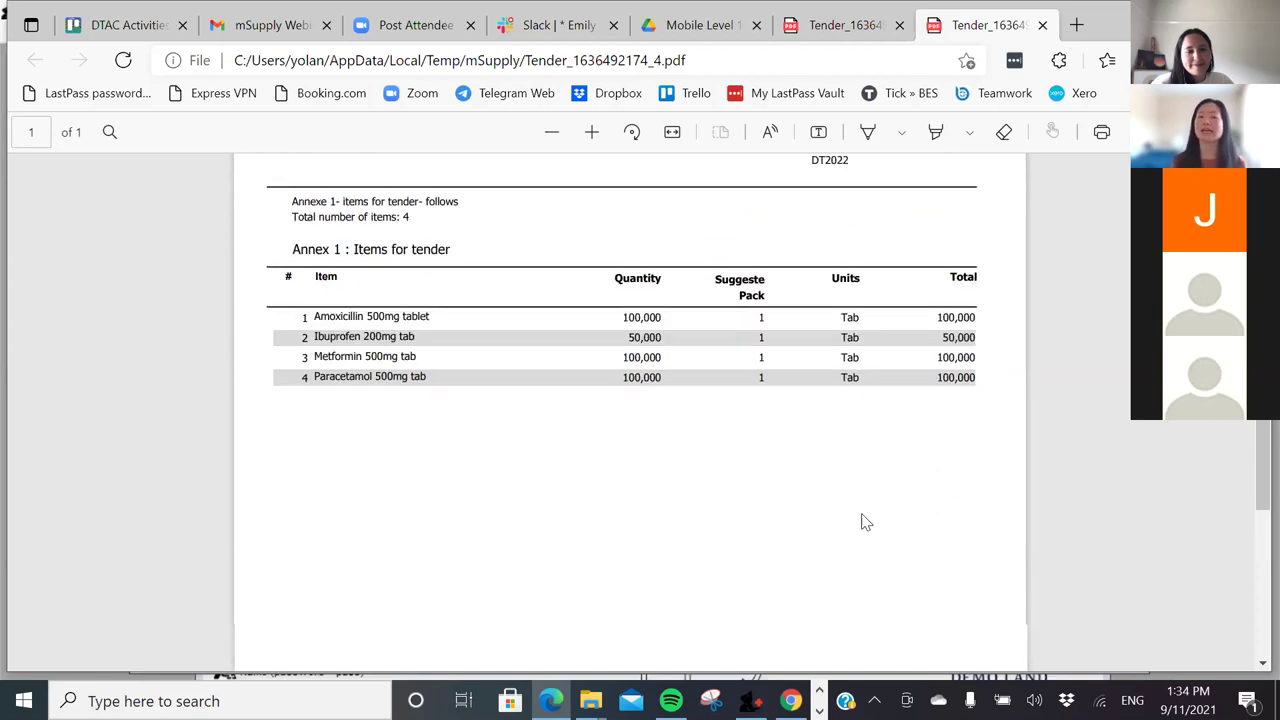
pyautogui.scroll(4, 851, 517)
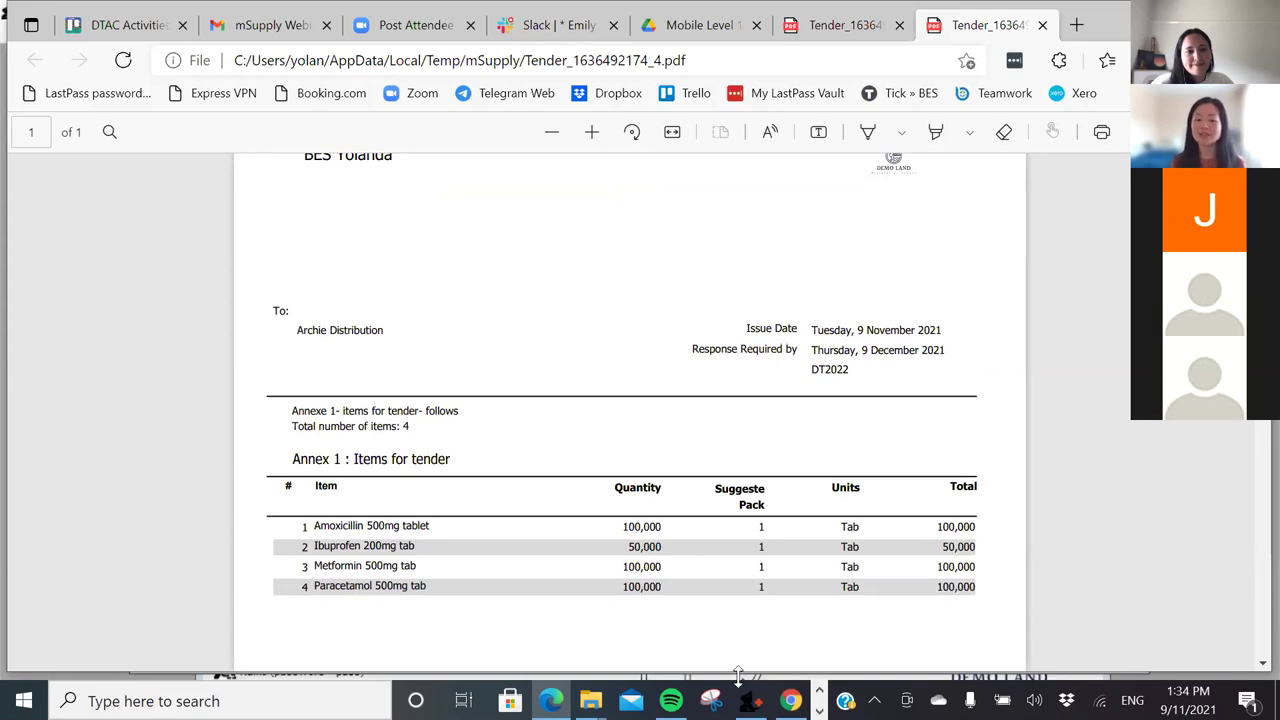
# Return to mSupply and export the response form for Archie Distribution to a spreadsheet
pyautogui.moveTo(750, 700)
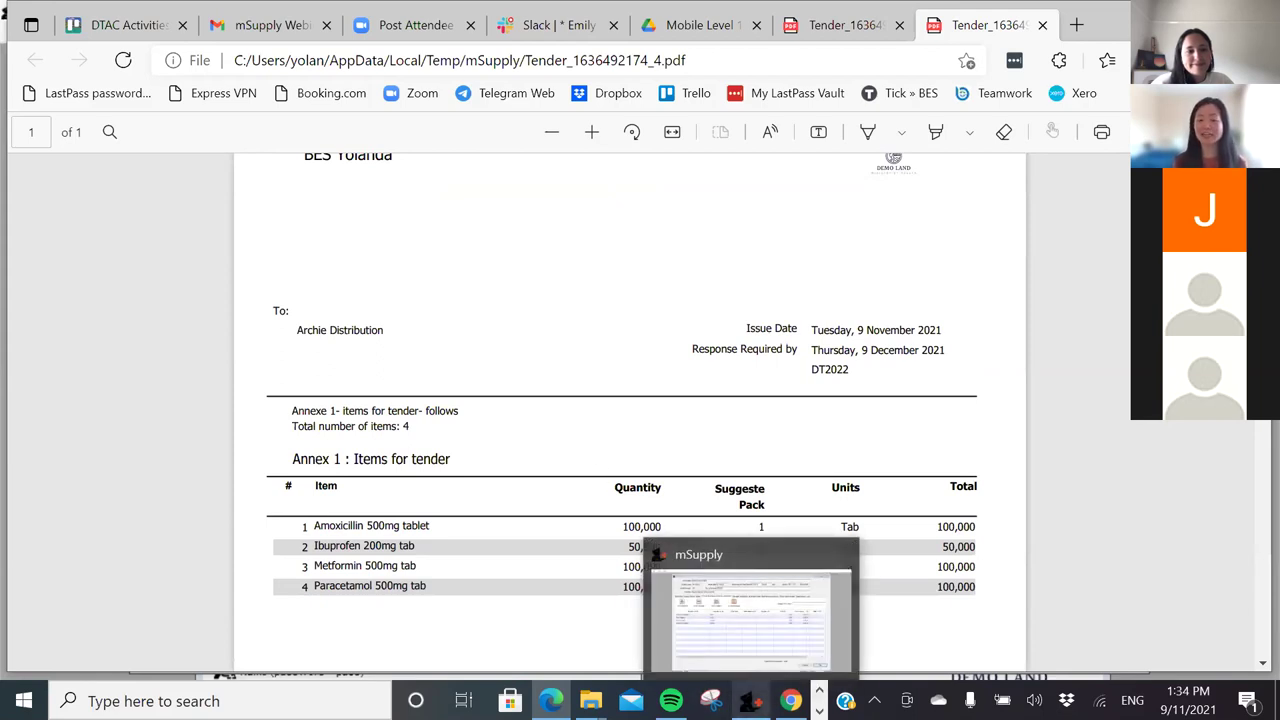
pyautogui.click(750, 700)
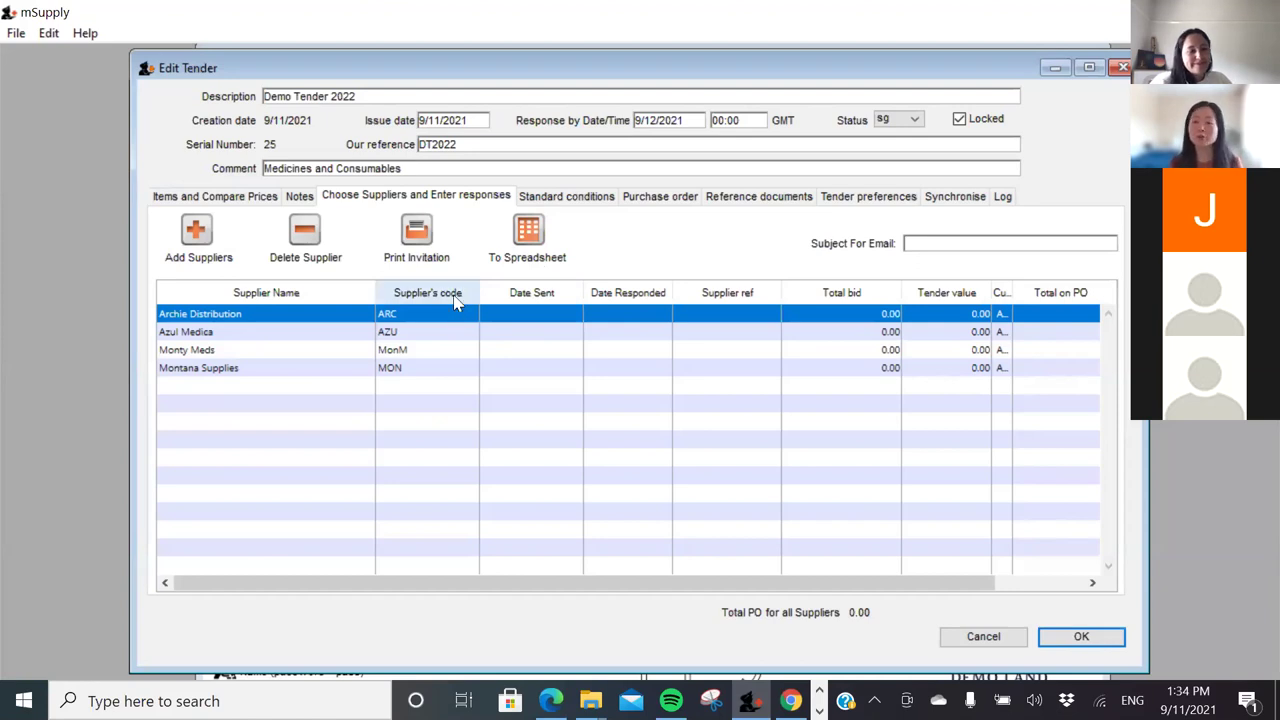
pyautogui.click(913, 241)
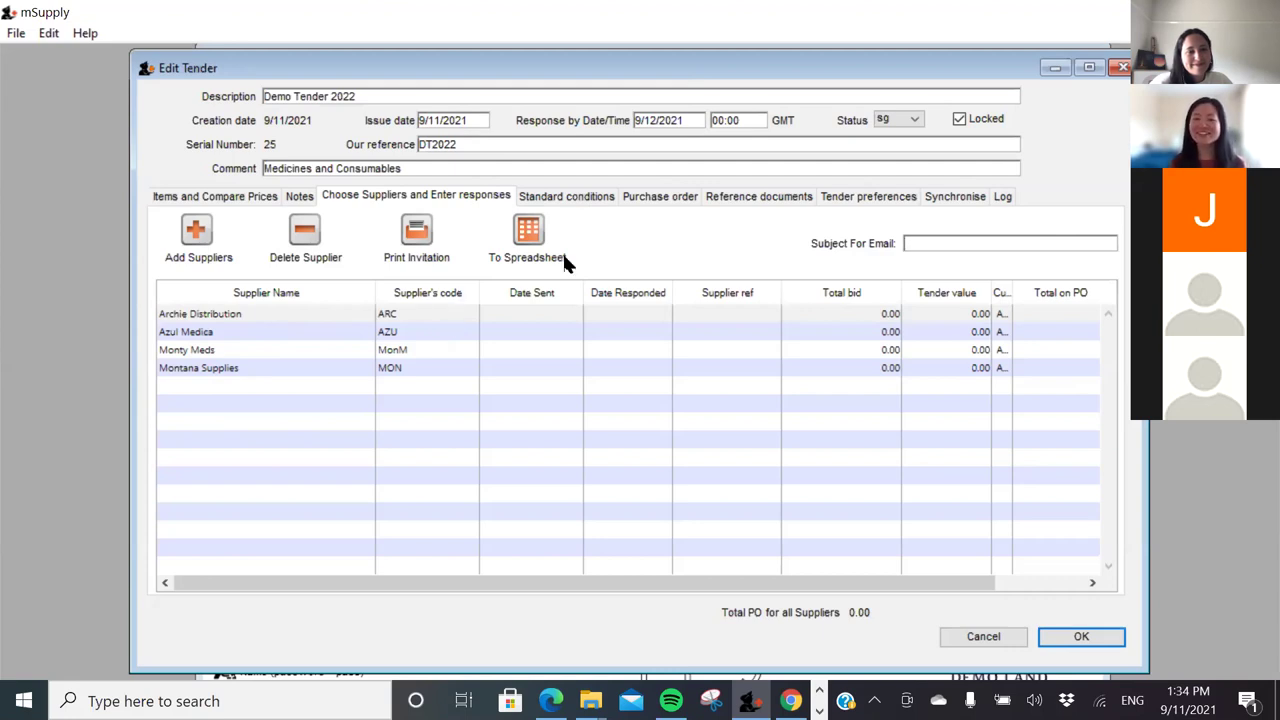
pyautogui.click(453, 315)
pyautogui.click(527, 241)
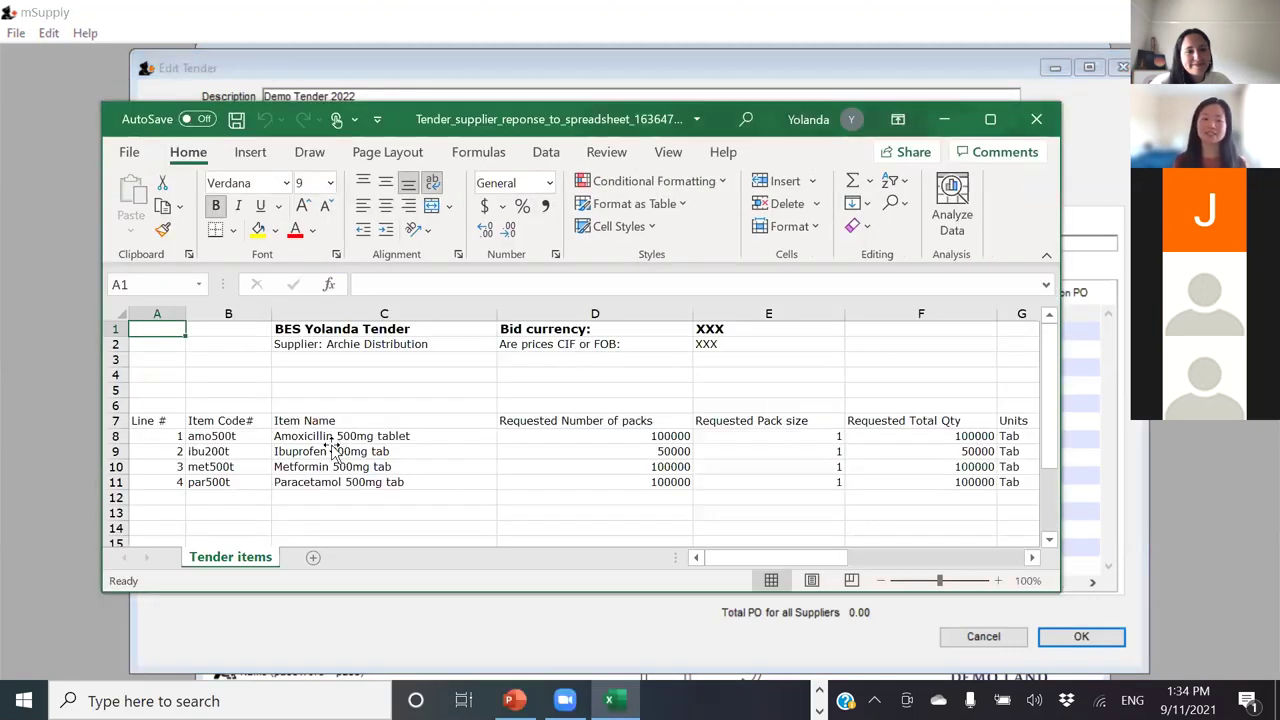
# Examine the item lines and supplier response columns through Comments in the exported Excel sheet, and go back to mSupply
pyautogui.click(333, 450)
pyautogui.click(304, 433)
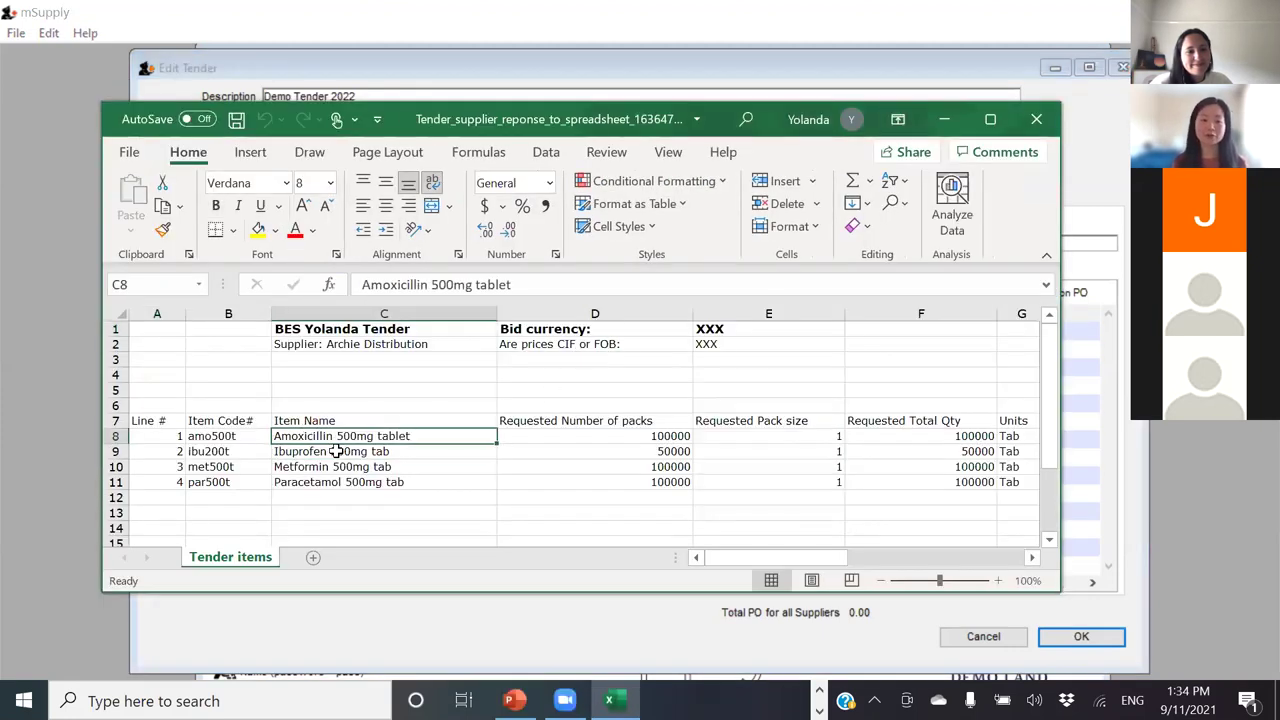
pyautogui.moveTo(790, 557)
pyautogui.mouseDown()
pyautogui.moveTo(876, 558)
pyautogui.moveTo(814, 558)
pyautogui.mouseUp()
pyautogui.click(630, 436)
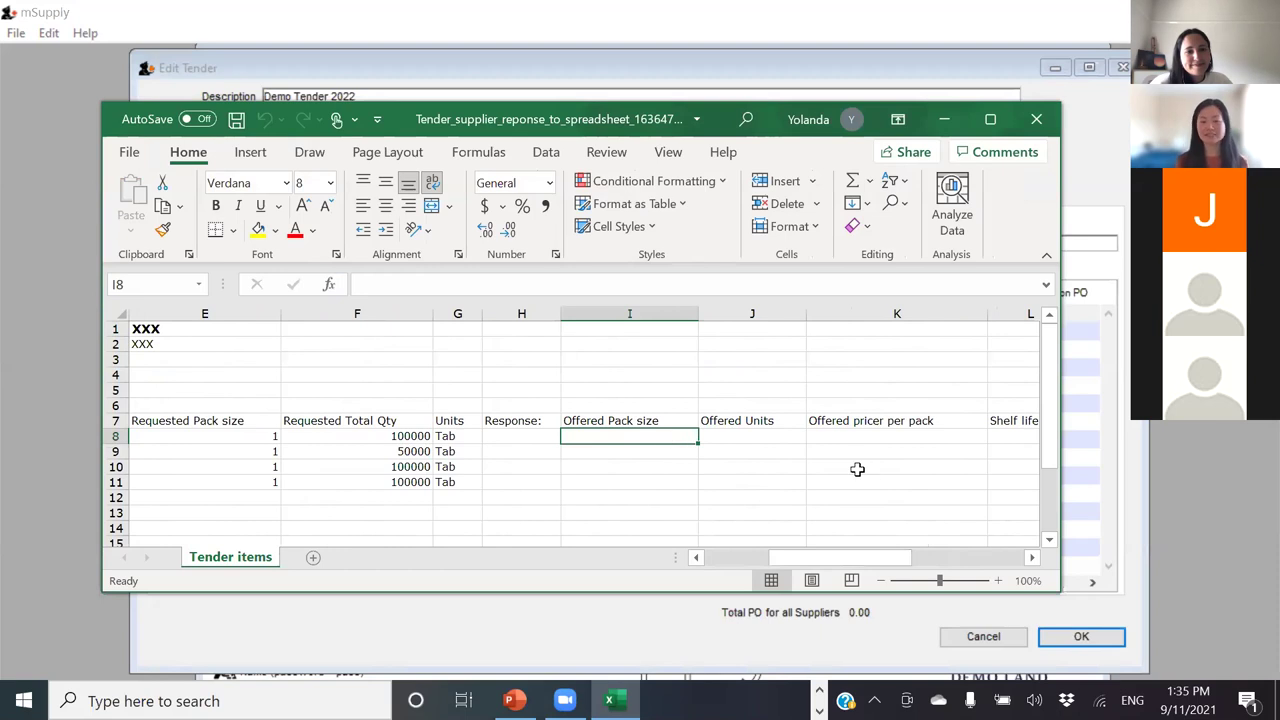
pyautogui.press('Right')
pyautogui.press('Right')
pyautogui.press('Right')
pyautogui.press('Right')
pyautogui.press('Right')
pyautogui.press('Right')
pyautogui.press('Right')
pyautogui.press('Right')
pyautogui.press('Right')
pyautogui.press('Right')
pyautogui.press('Left')
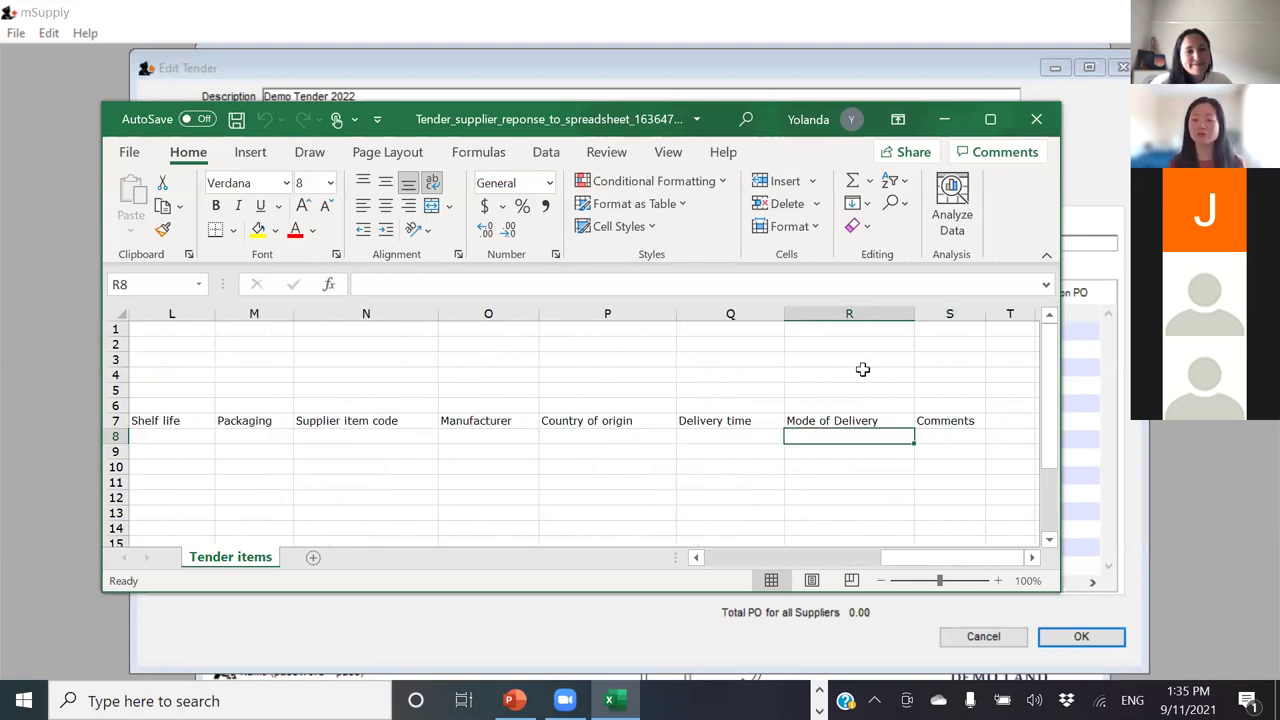
pyautogui.click(990, 119)
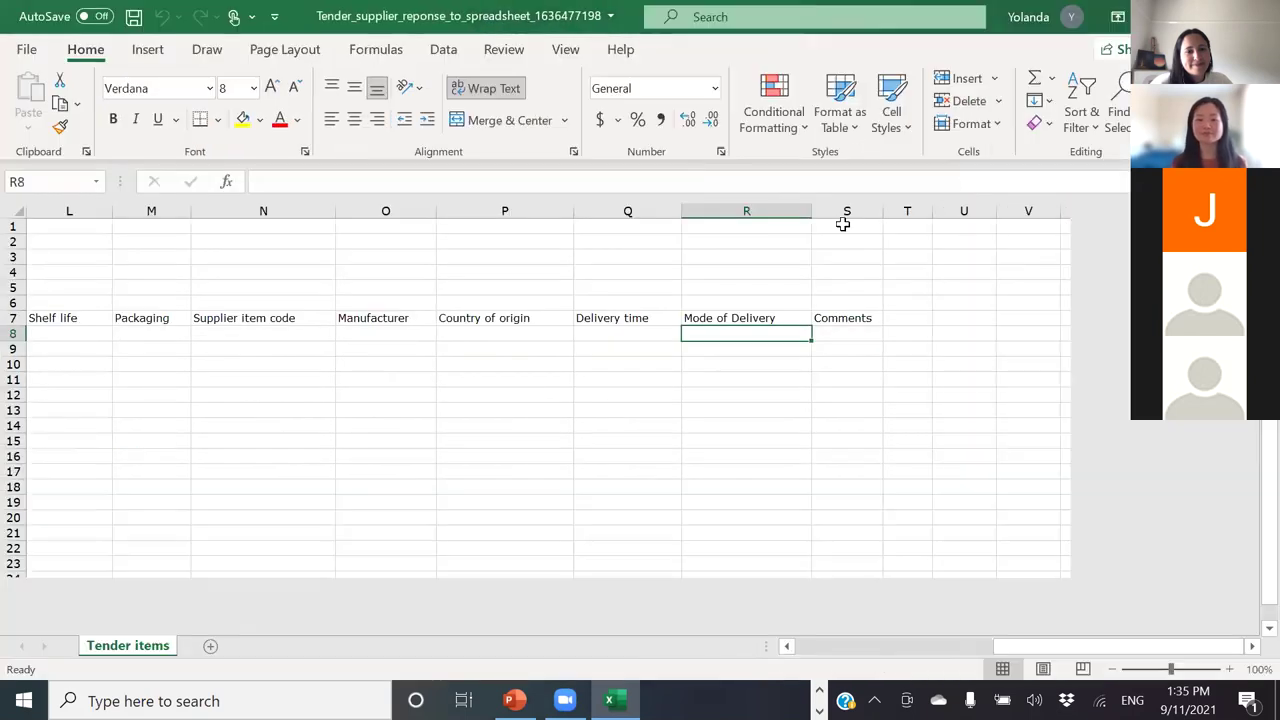
pyautogui.click(815, 654)
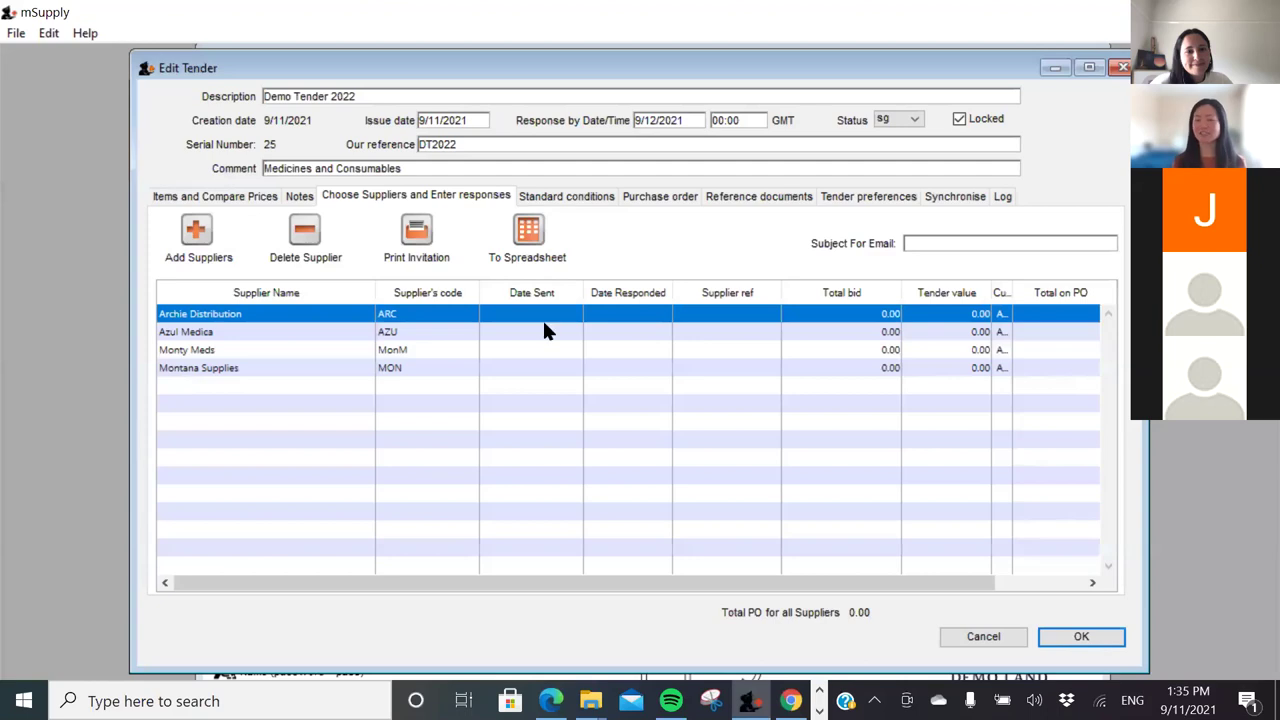
# Look over the tender's website synchronisation options, and return to the suppliers and responses list
pyautogui.click(950, 197)
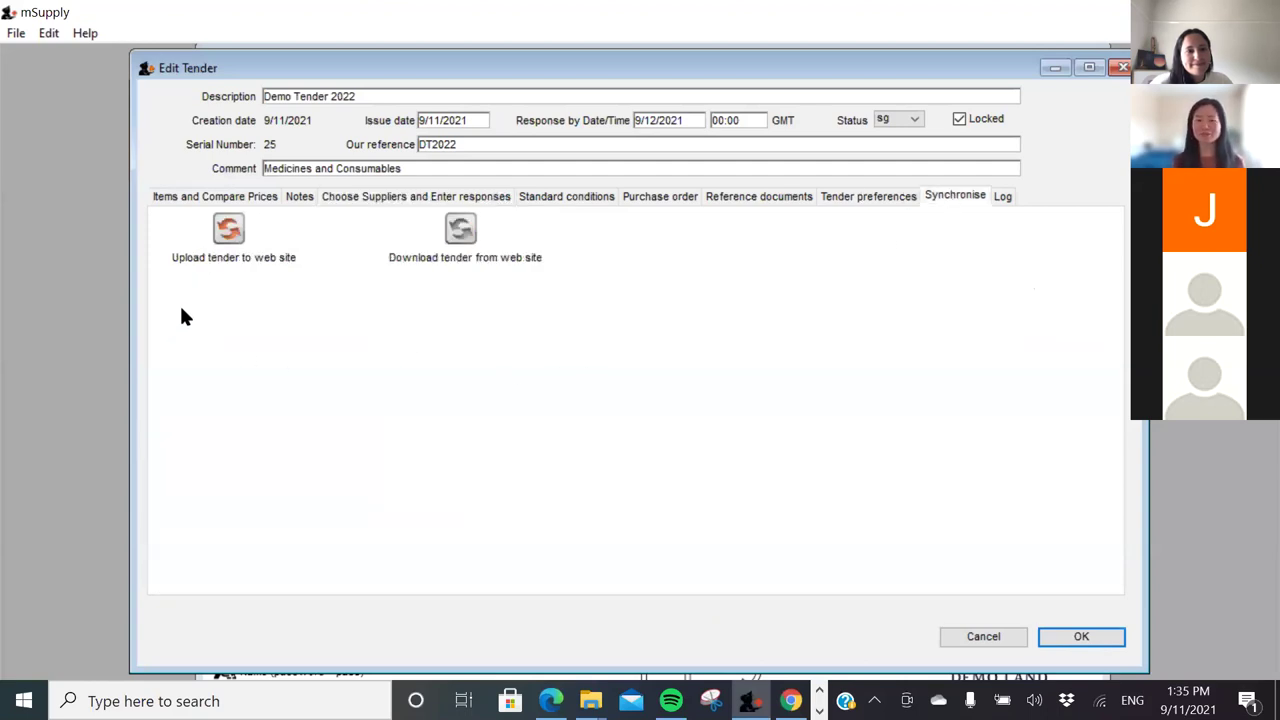
pyautogui.click(235, 252)
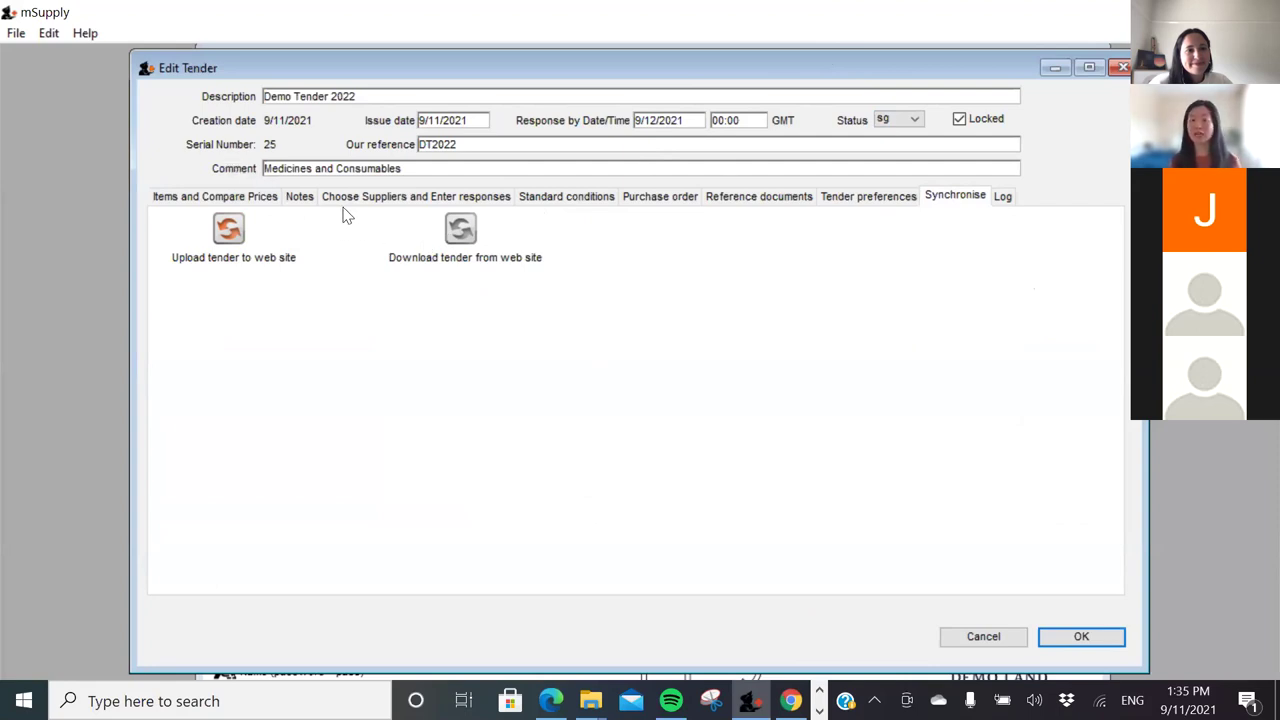
pyautogui.click(418, 198)
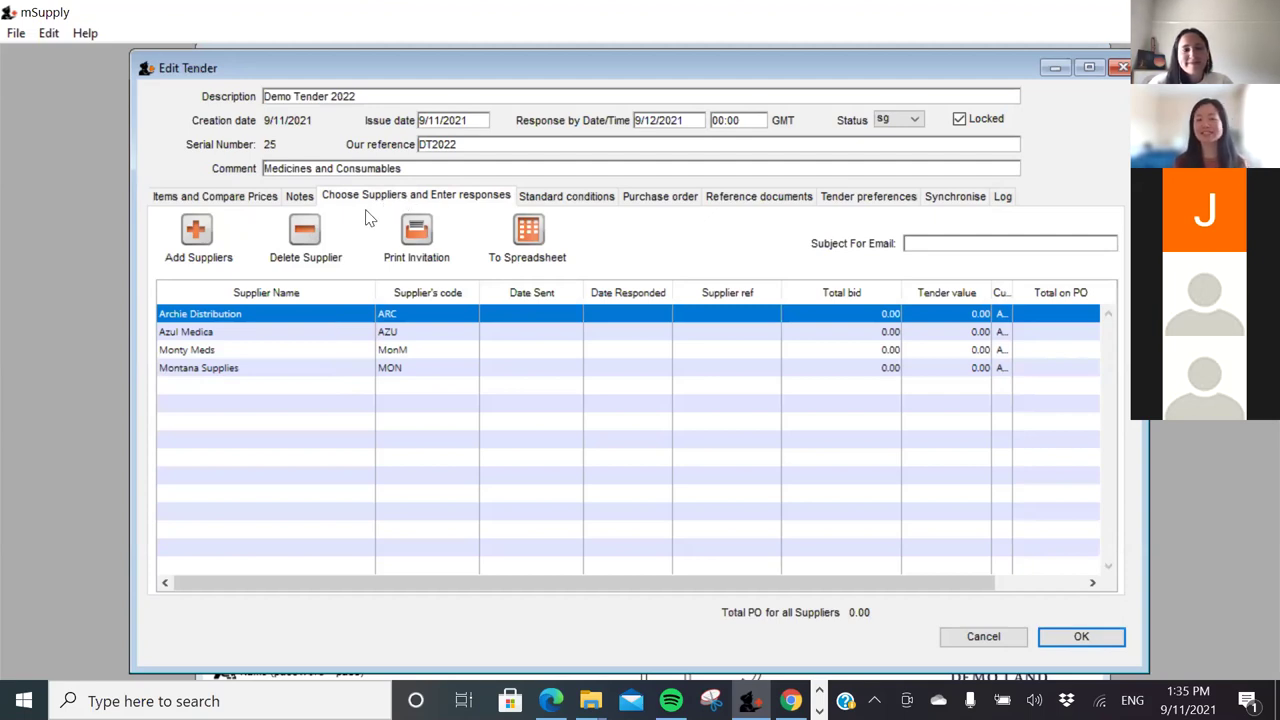
# Open Archie Distribution's quote and set its sent date to 9/11/2021
pyautogui.doubleClick(345, 320)
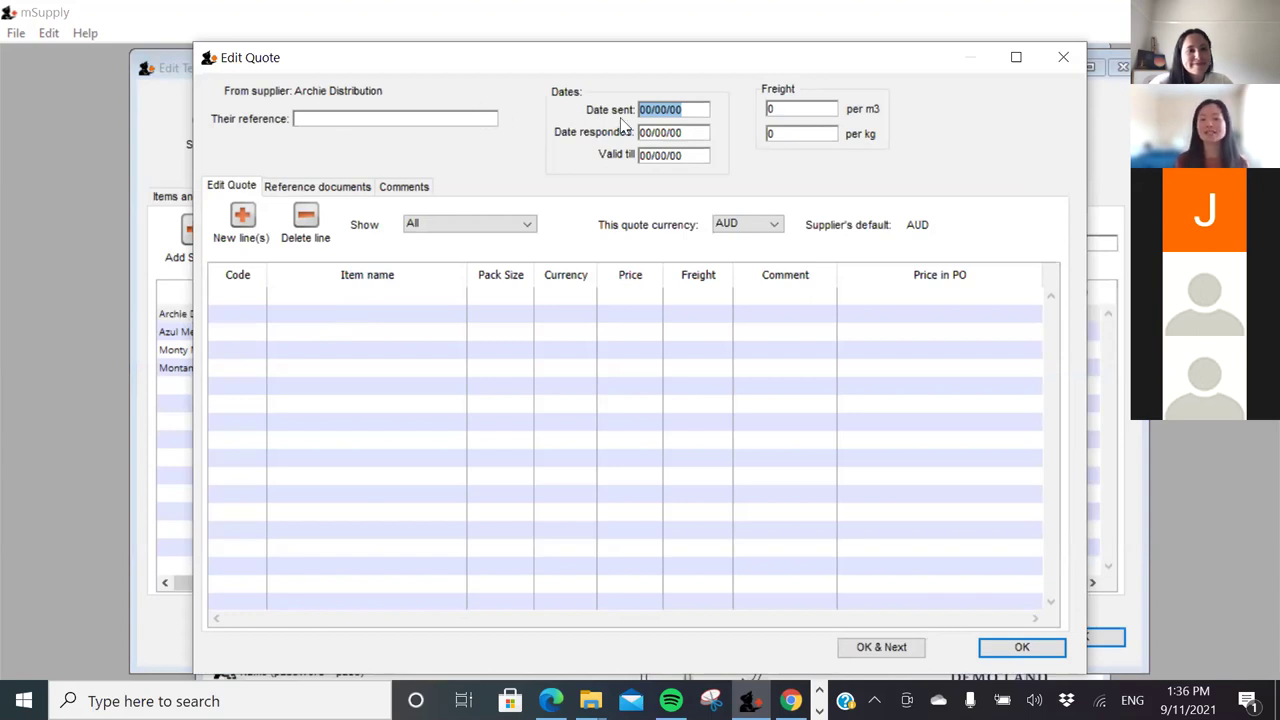
pyautogui.write('10')
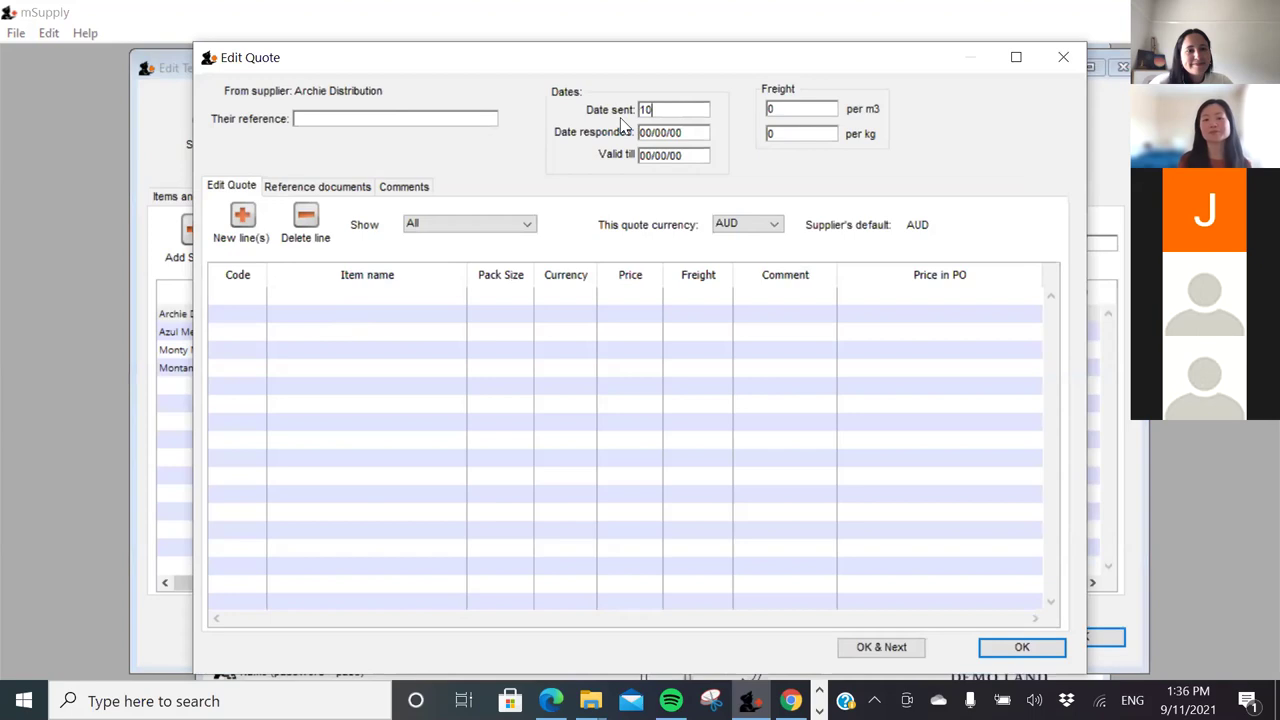
pyautogui.write('/1')
pyautogui.press('Tab')
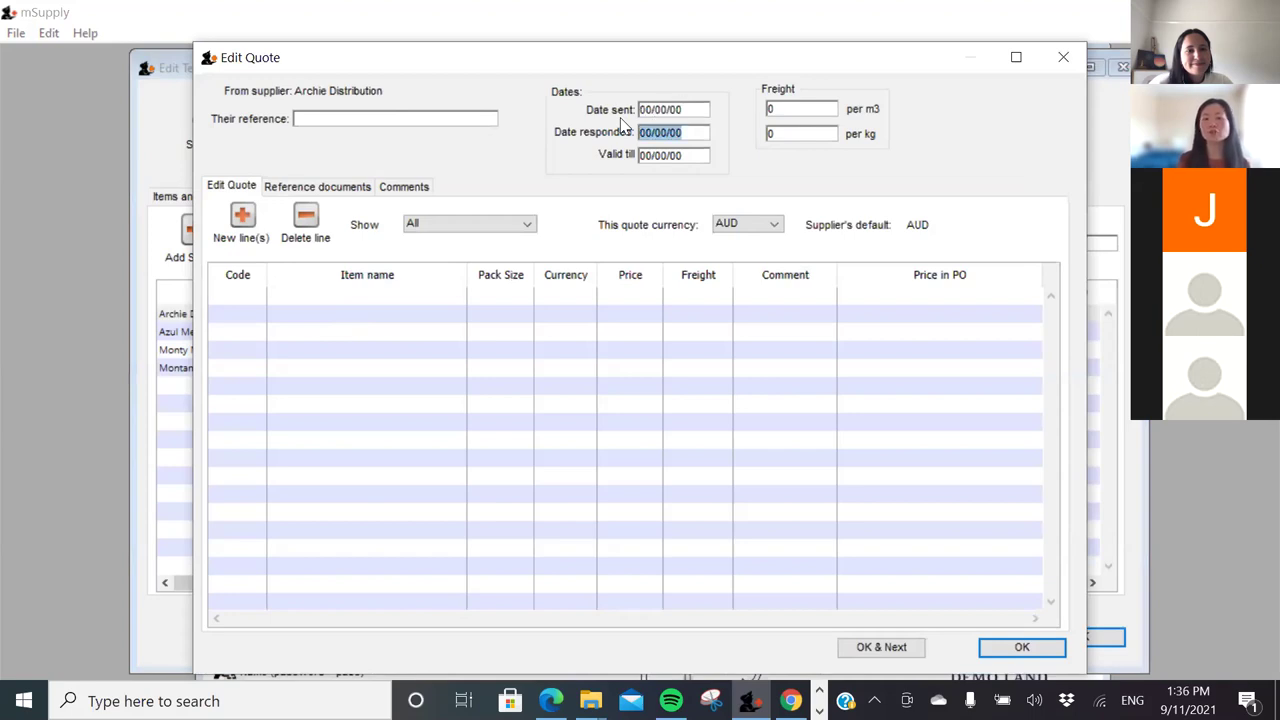
pyautogui.click(646, 110)
pyautogui.click(646, 110)
pyautogui.write('10/12/21')
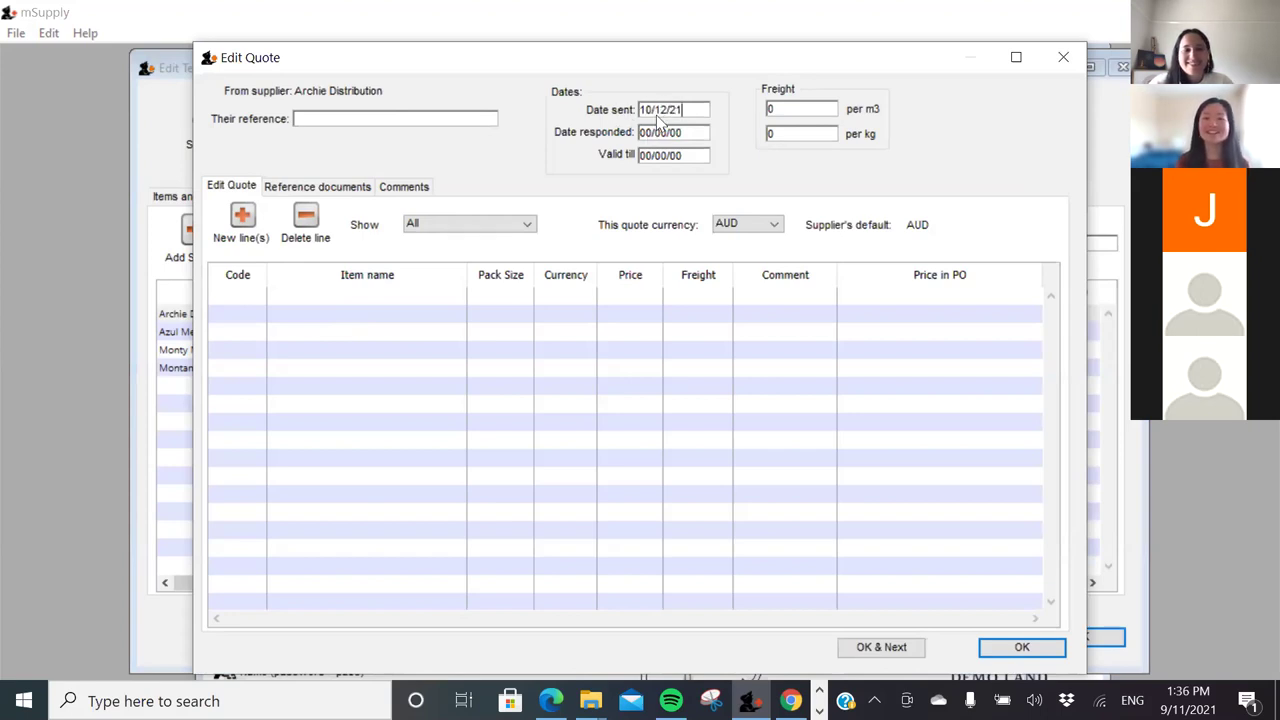
pyautogui.moveTo(678, 110); pyautogui.dragTo(638, 110)
pyautogui.write('09/21')
pyautogui.write('11')
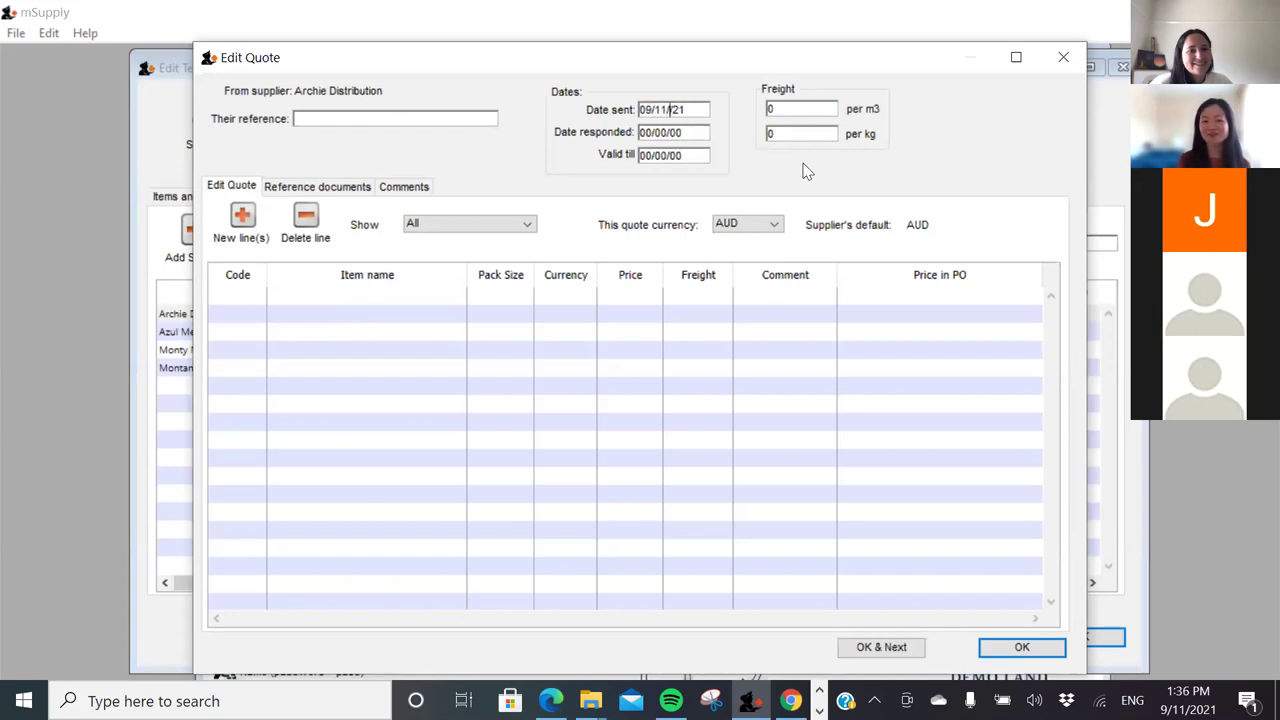
# Set the quote's response date to 8/12/2021 and its validity end date to 1/01/2022
pyautogui.click(684, 133)
pyautogui.moveTo(684, 133); pyautogui.dragTo(607, 134)
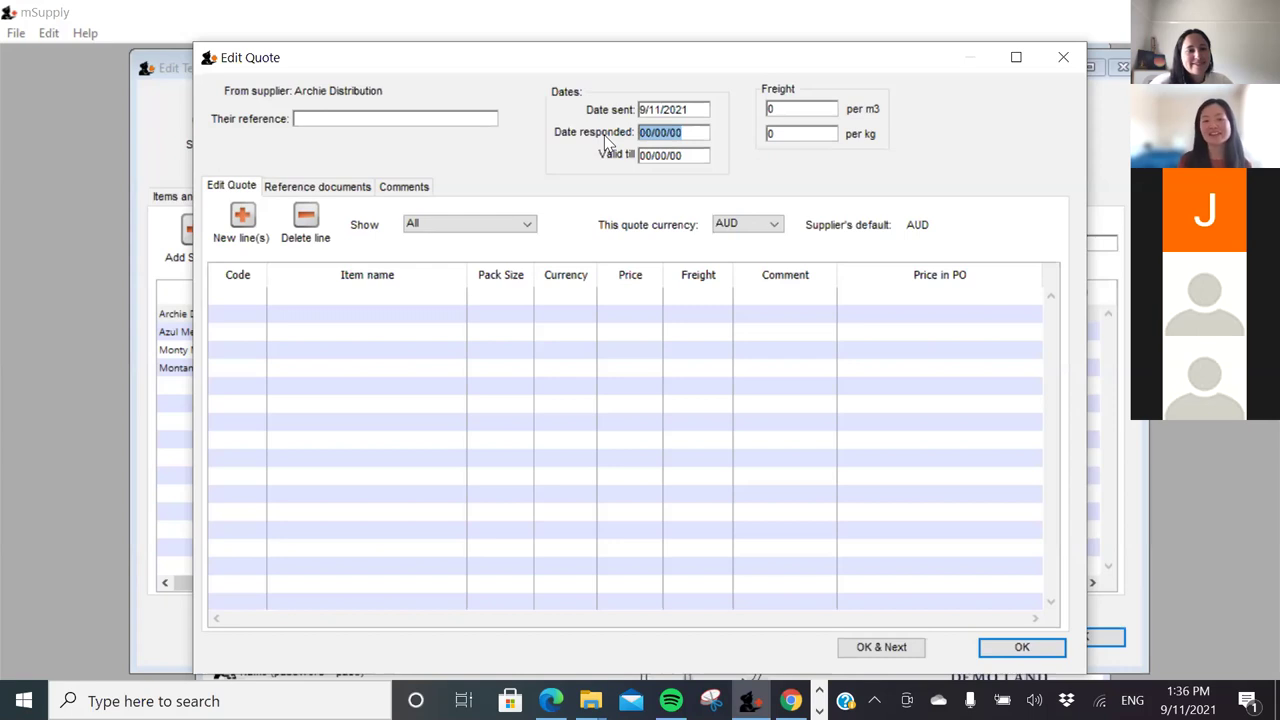
pyautogui.write('08/12/')
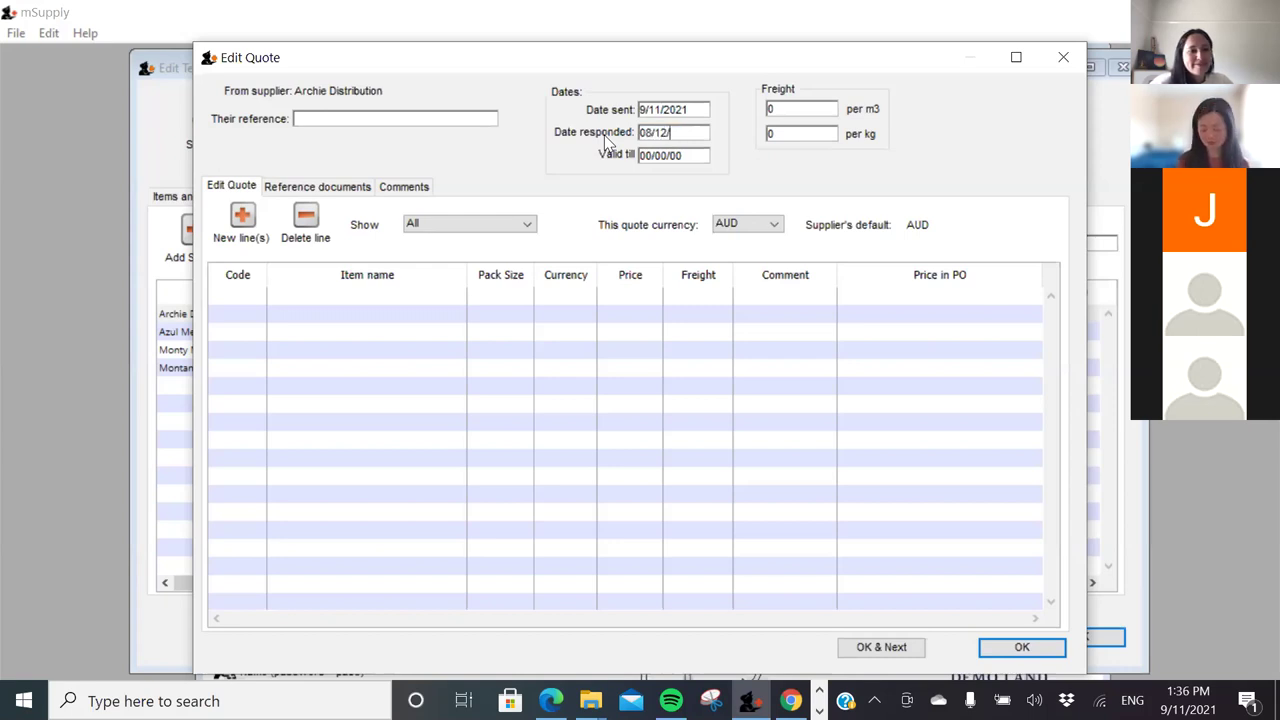
pyautogui.write('2021')
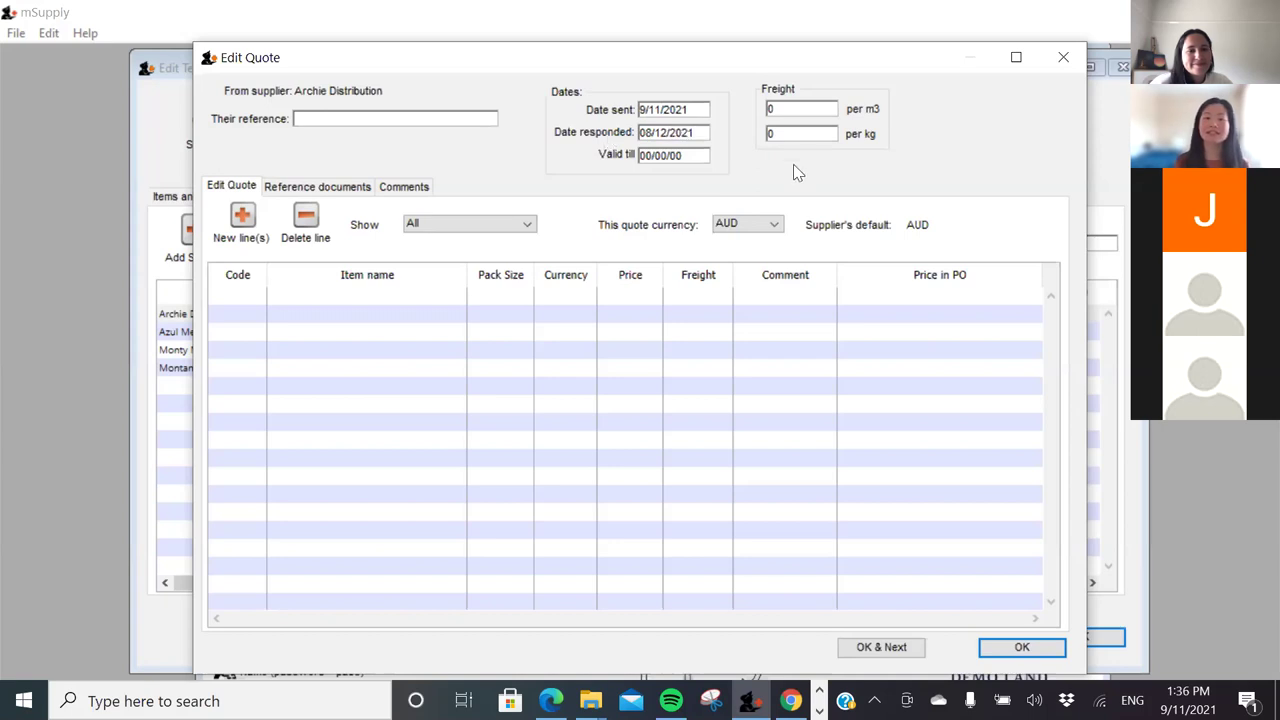
pyautogui.doubleClick(697, 157)
pyautogui.tripleClick(694, 155)
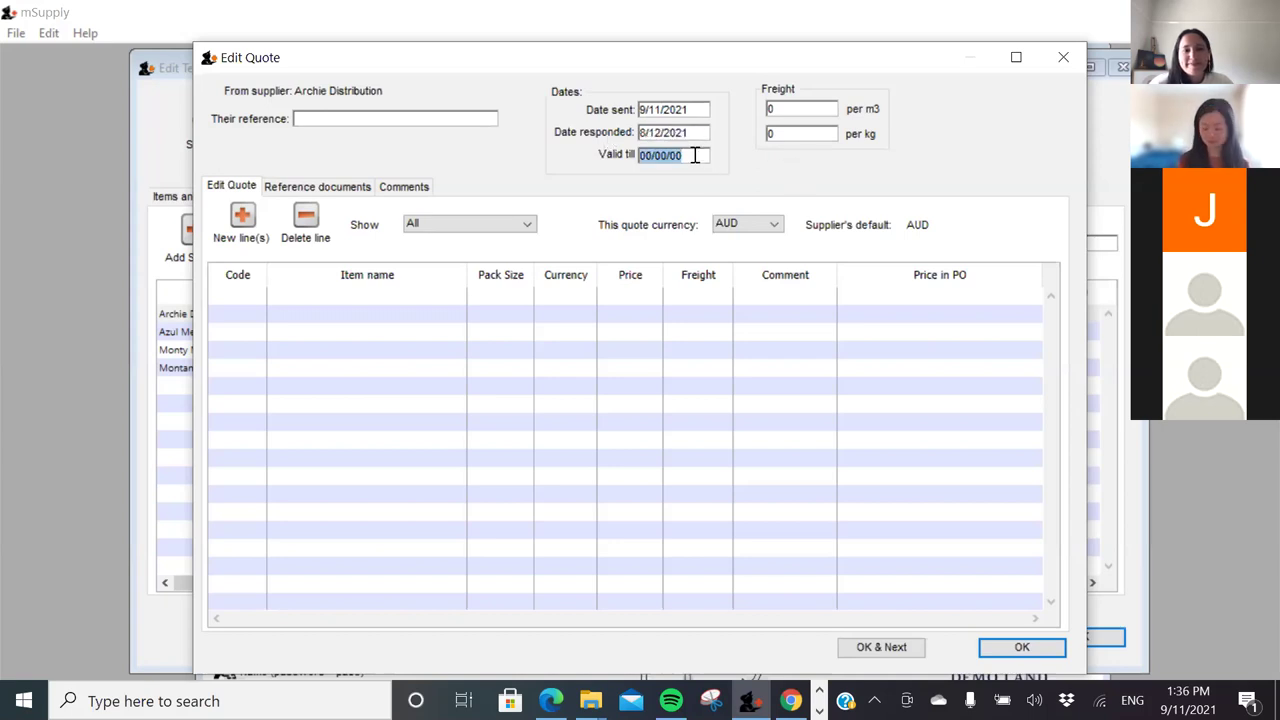
pyautogui.write('01/0')
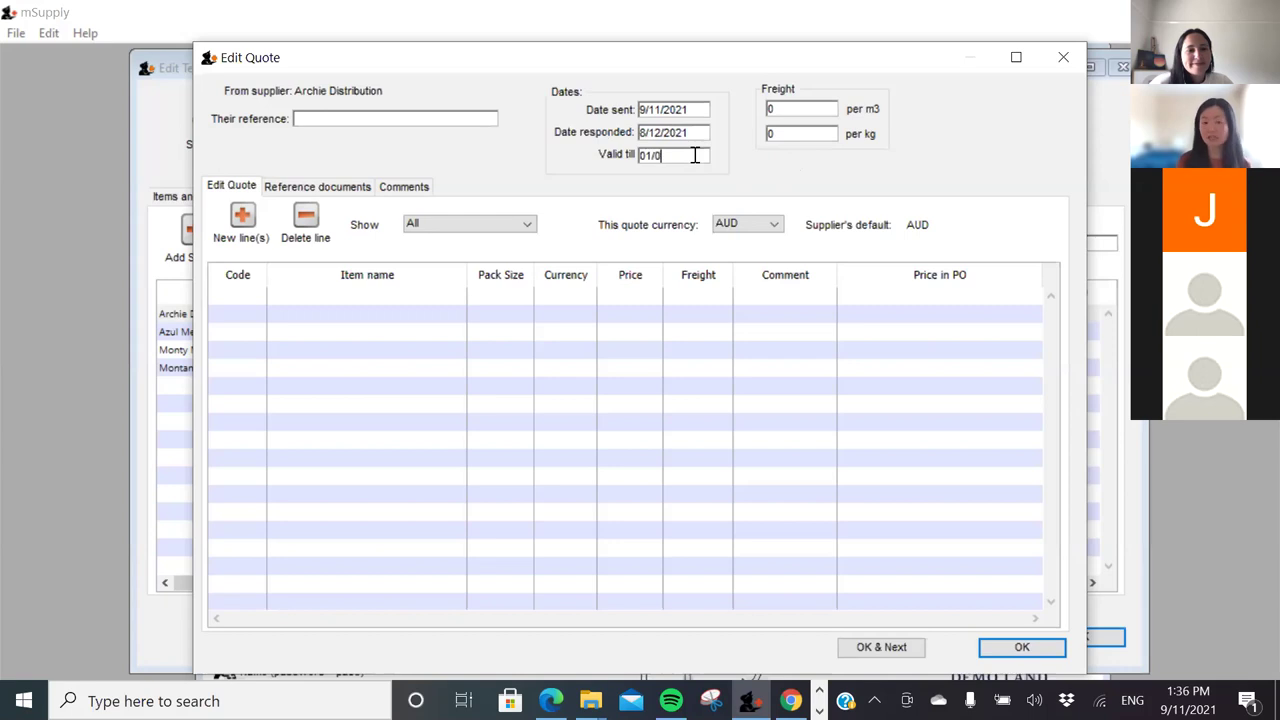
pyautogui.write('1/2022')
pyautogui.press('Tab')
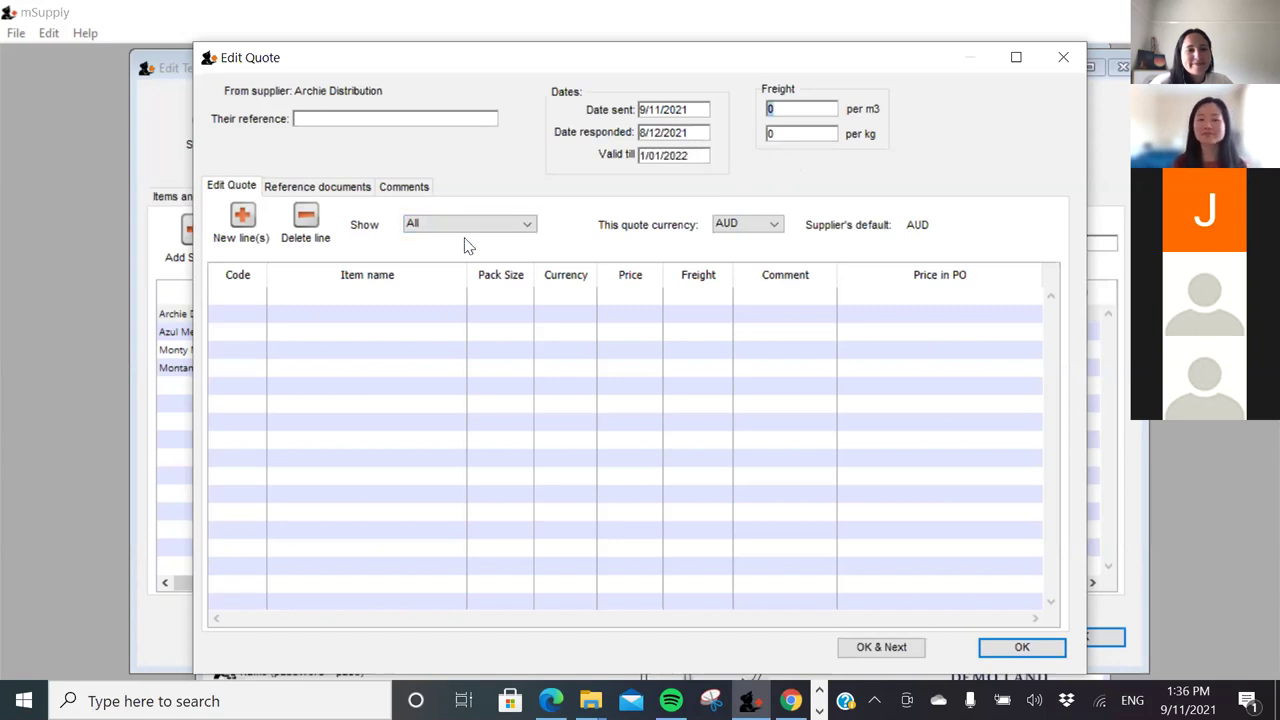
pyautogui.click(680, 155)
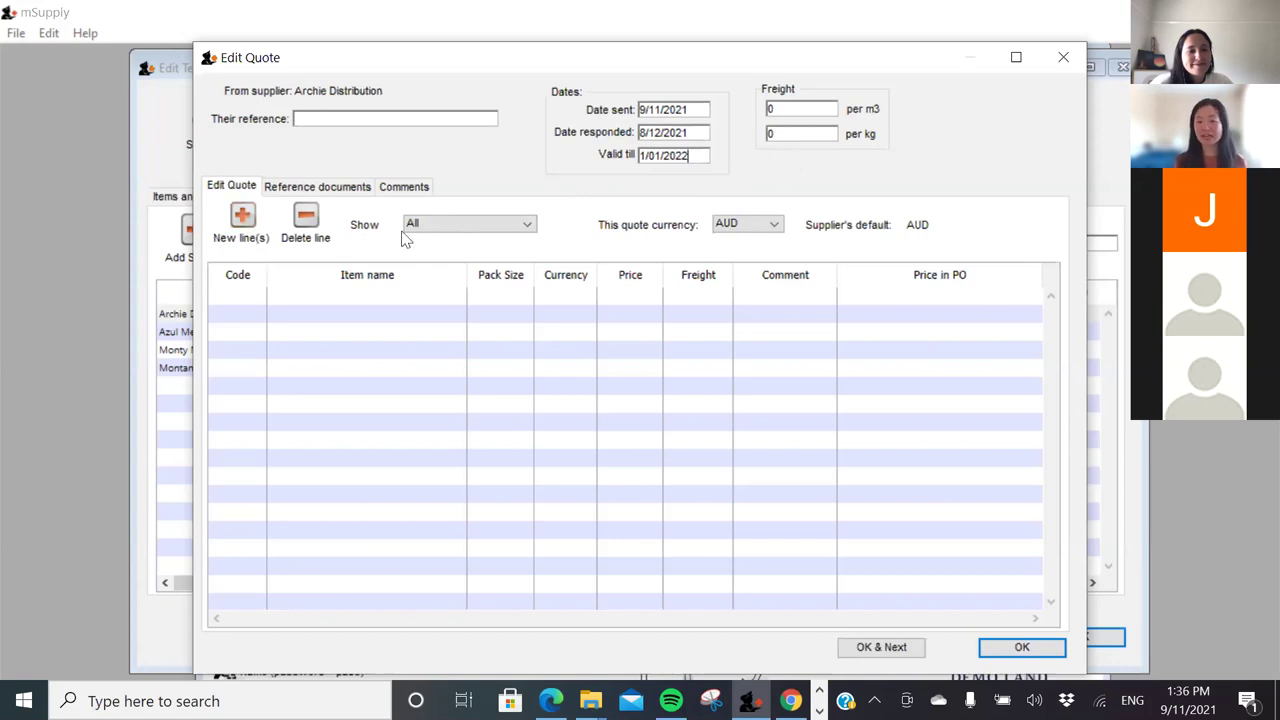
# Add all four tender items, Amoxicillin, Ibuprofen, Metformin and Paracetamol, as lines on Archie Distribution's quote
pyautogui.click(245, 225)
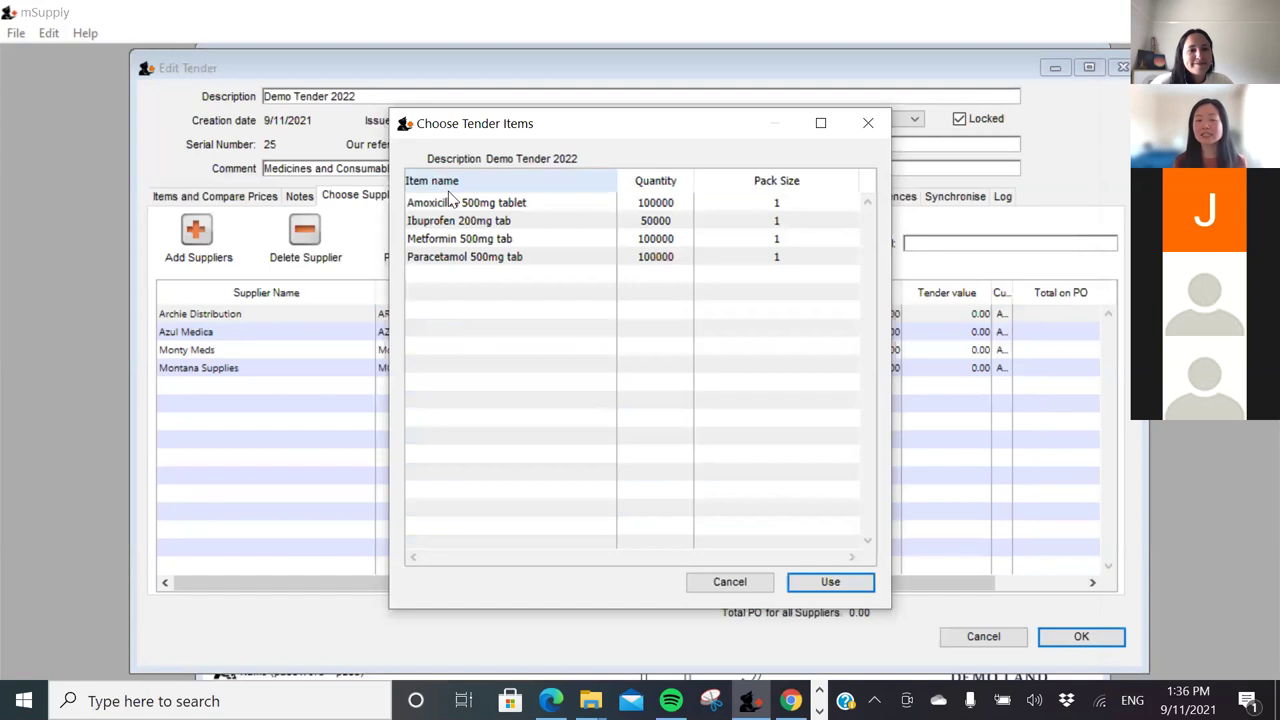
pyautogui.click(465, 244)
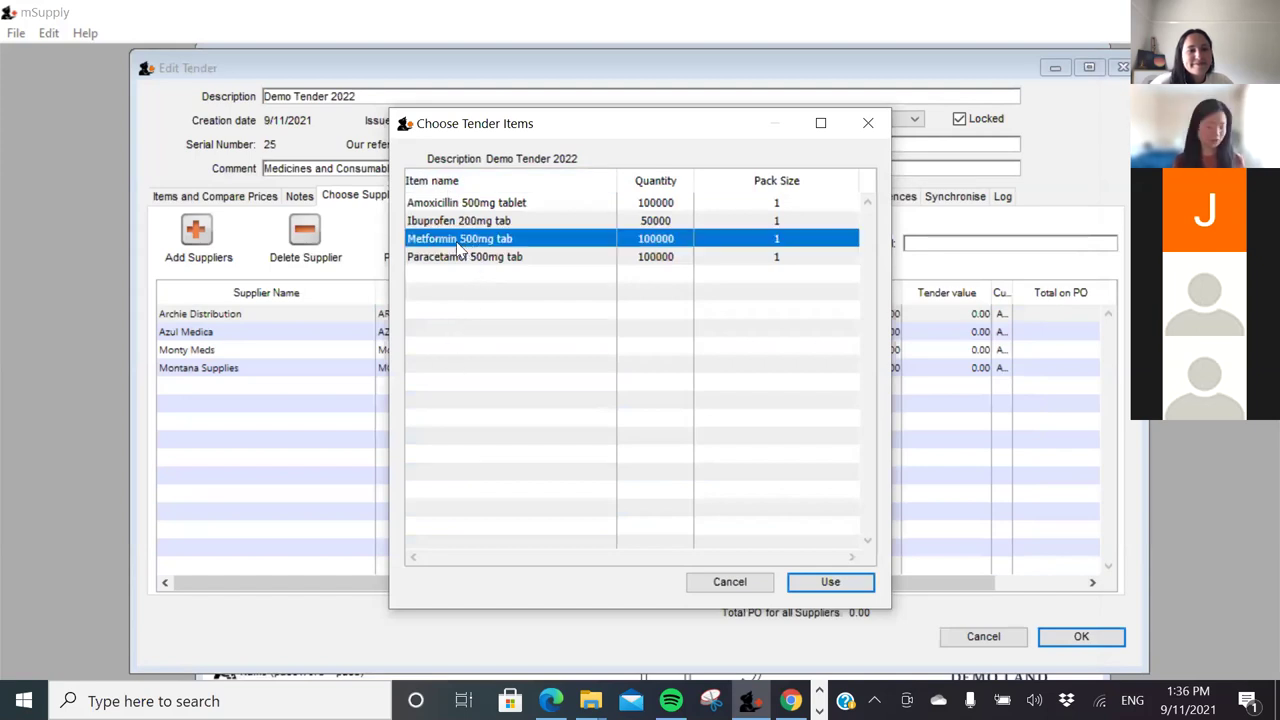
pyautogui.hotkey('ctrl', 'a')
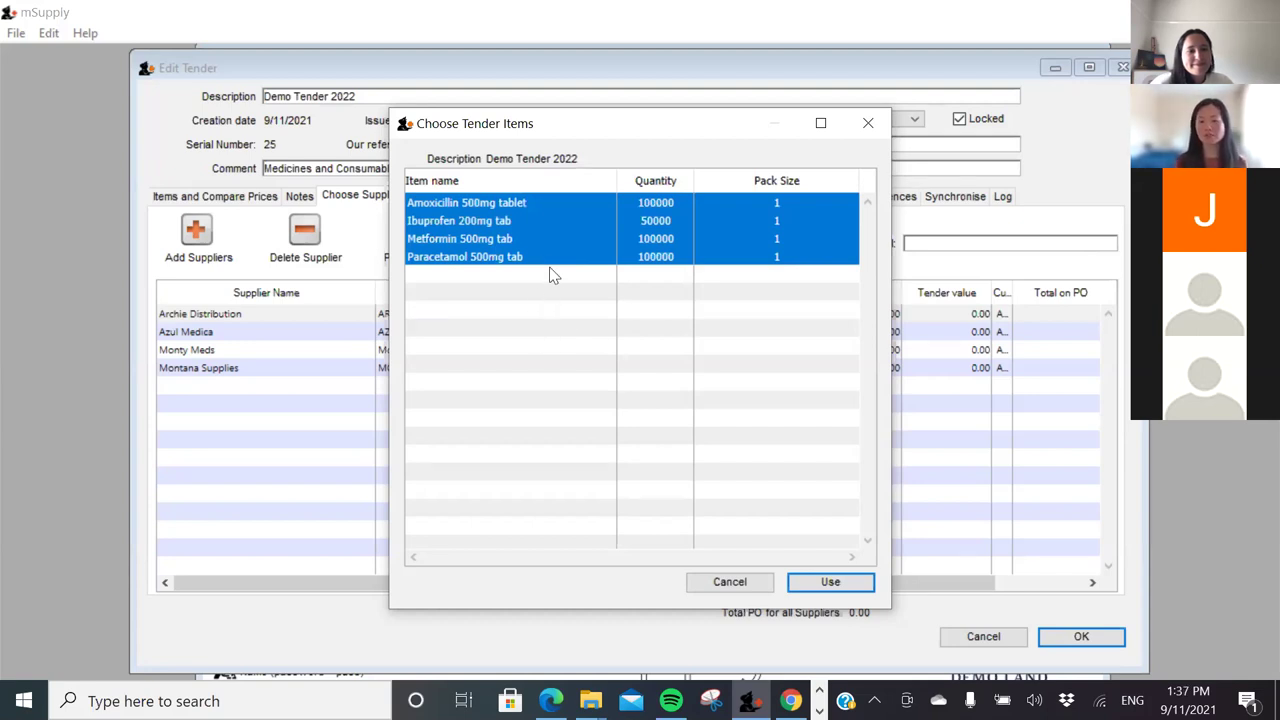
pyautogui.click(830, 582)
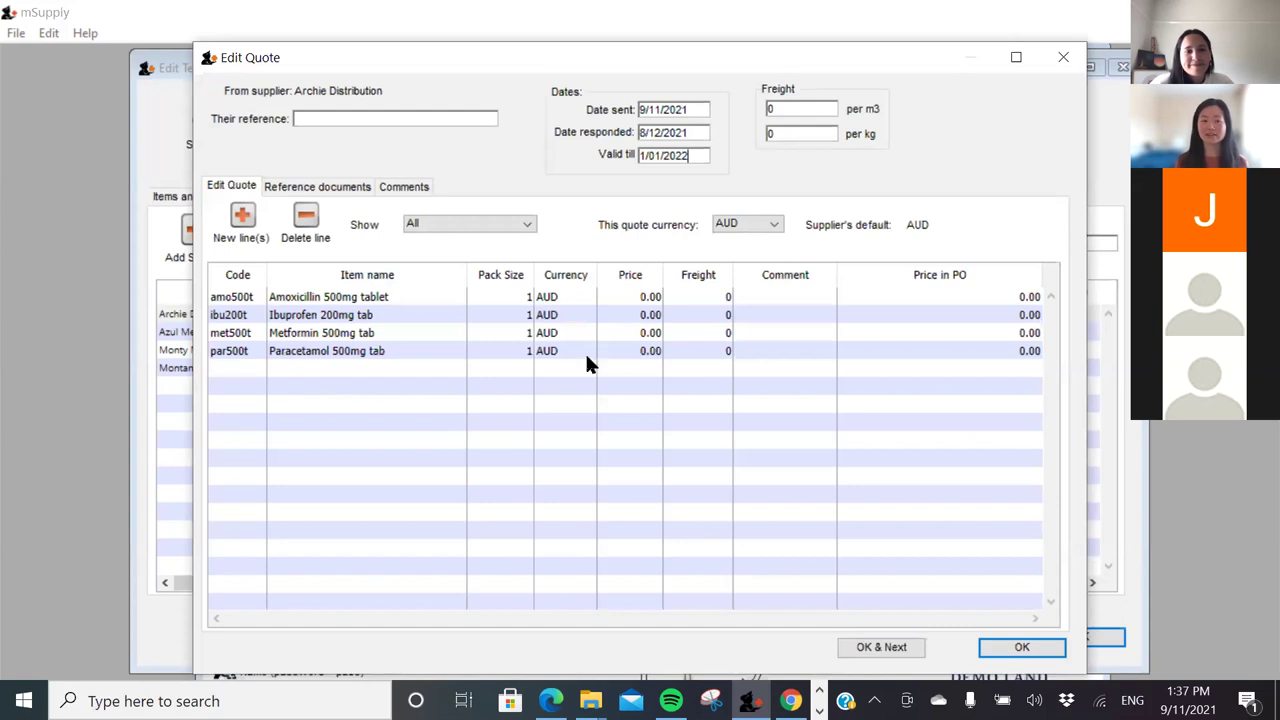
# Enter the Amoxicillin 500mg tablet response with price 2.00, pack size 100 and comment "Blister packs"
pyautogui.doubleClick(381, 297)
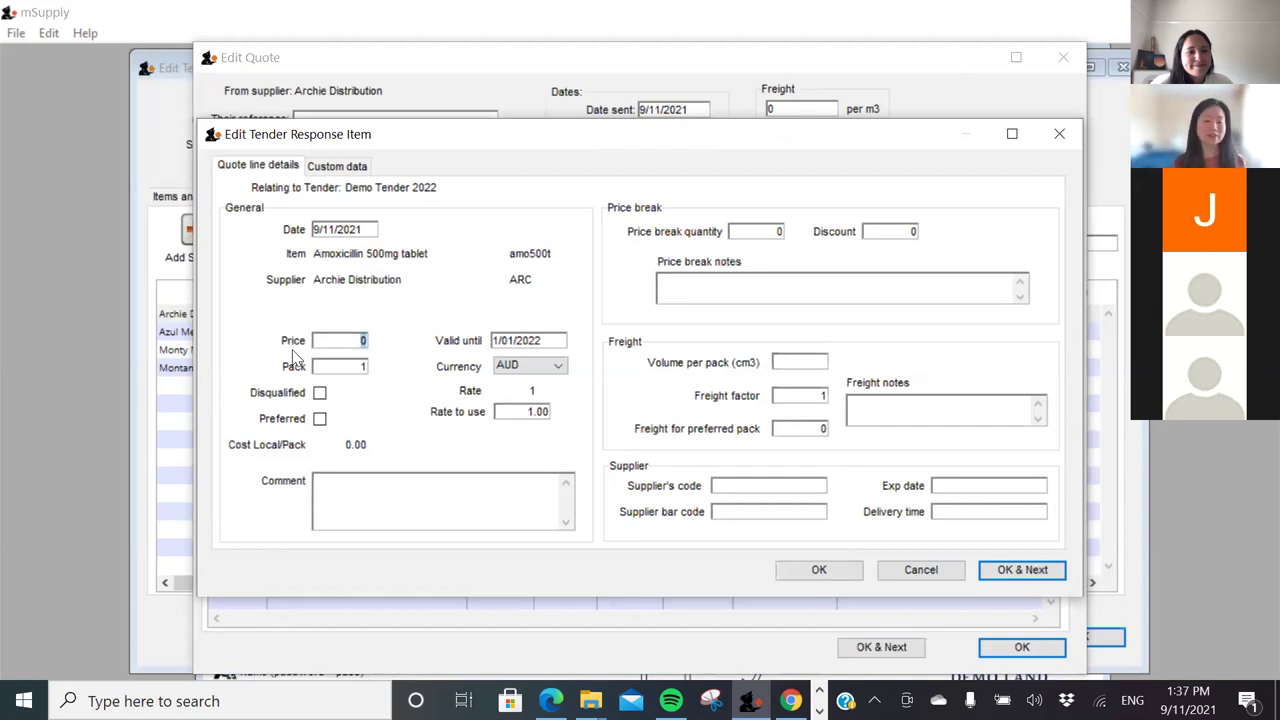
pyautogui.press('Tab')
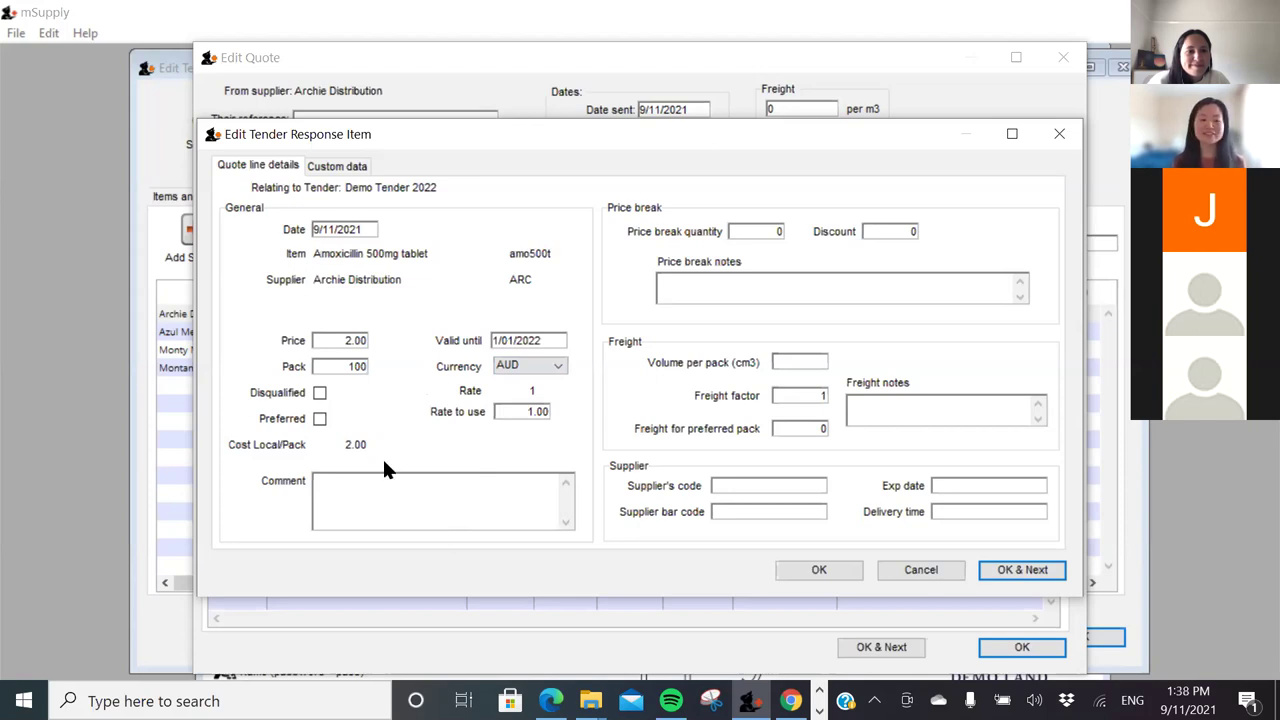
pyautogui.click(354, 498)
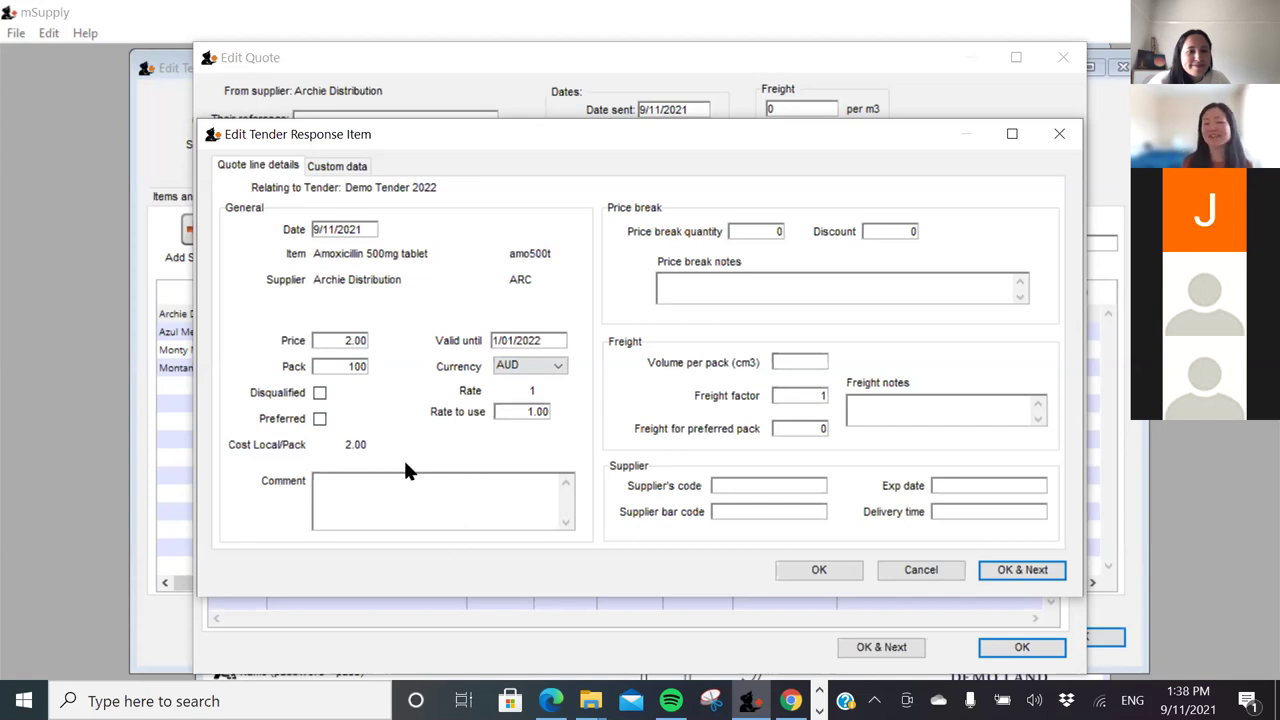
pyautogui.write('Blister packs')
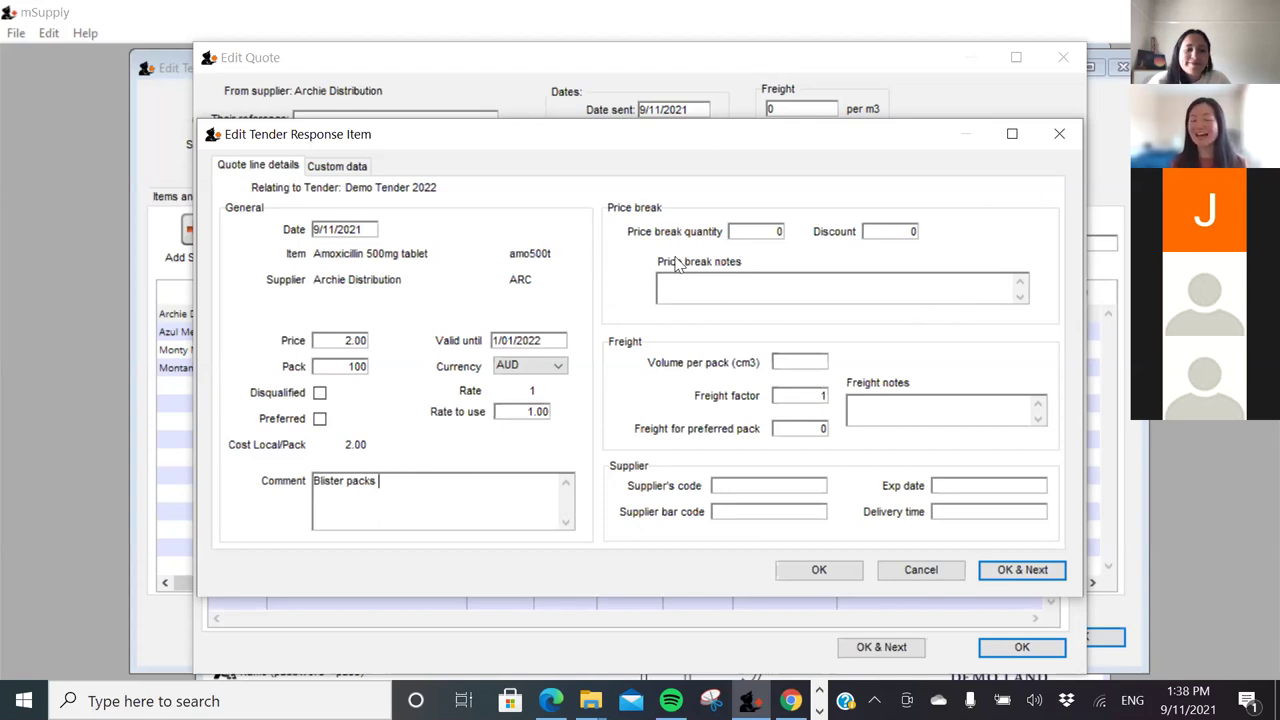
pyautogui.click(735, 233)
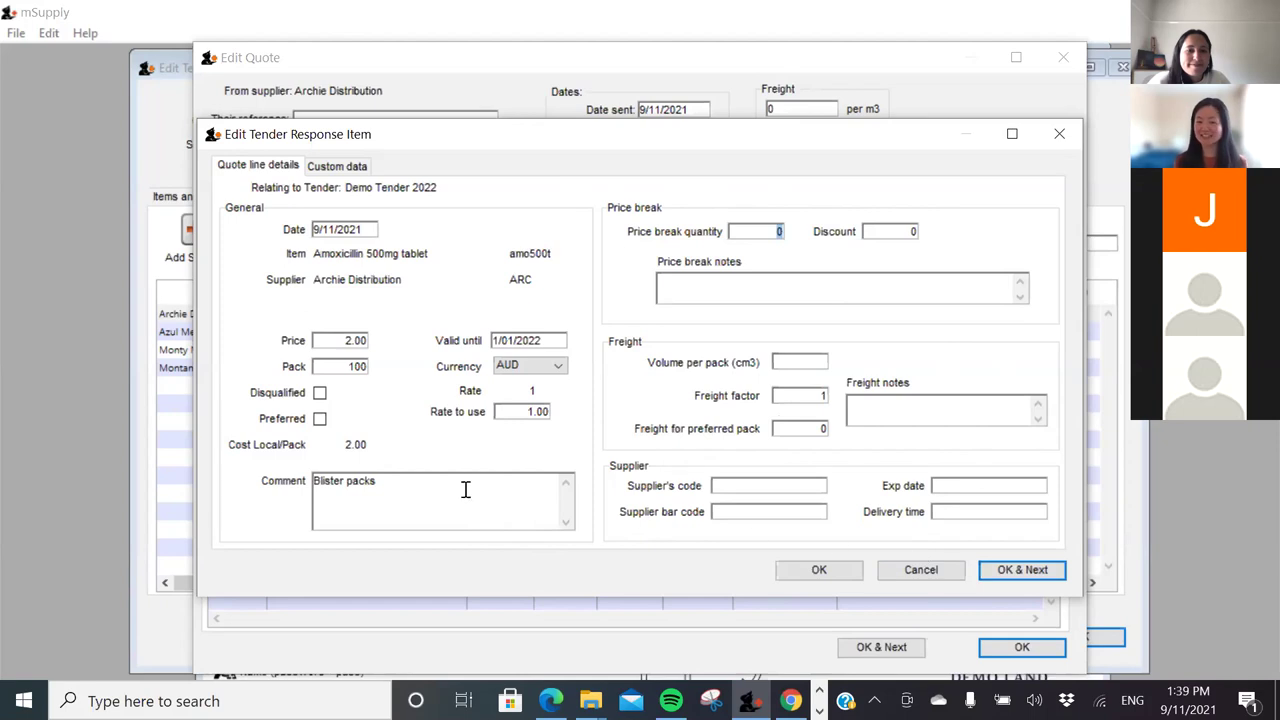
pyautogui.click(1012, 575)
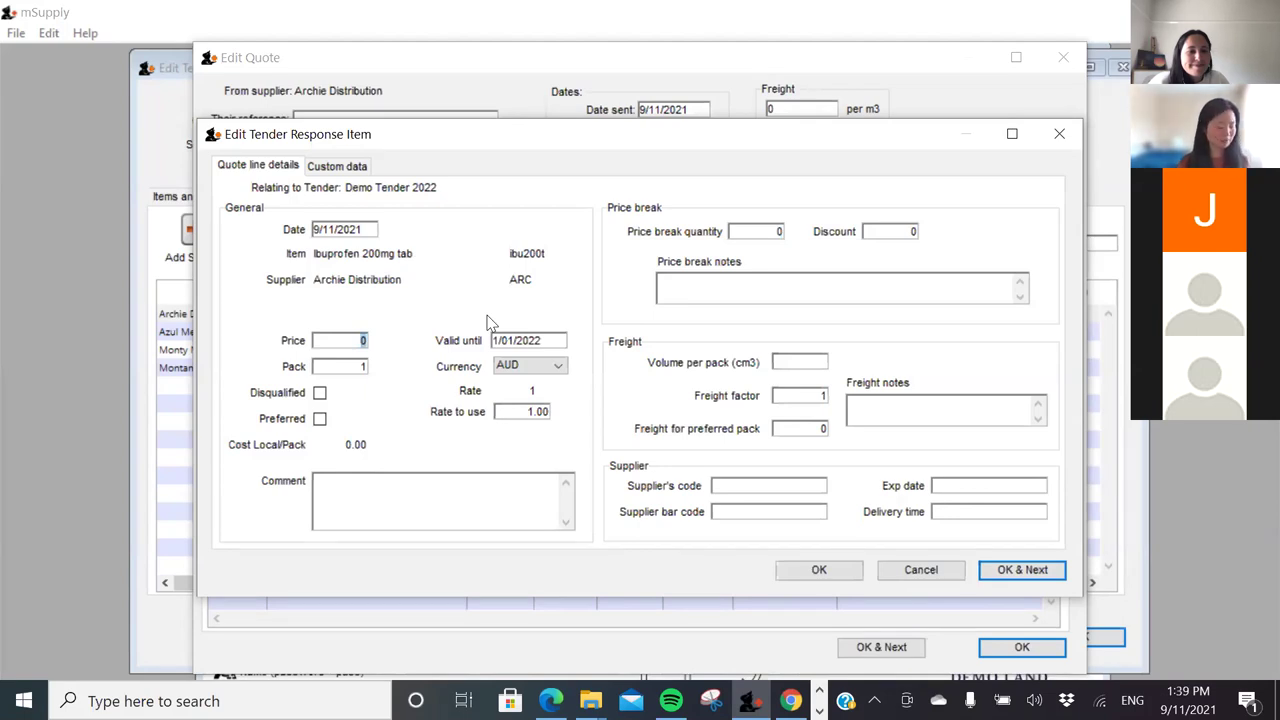
# Enter the Ibuprofen 200mg tab response with price 4.00 and pack size 100
pyautogui.write('4')
pyautogui.press('Tab')
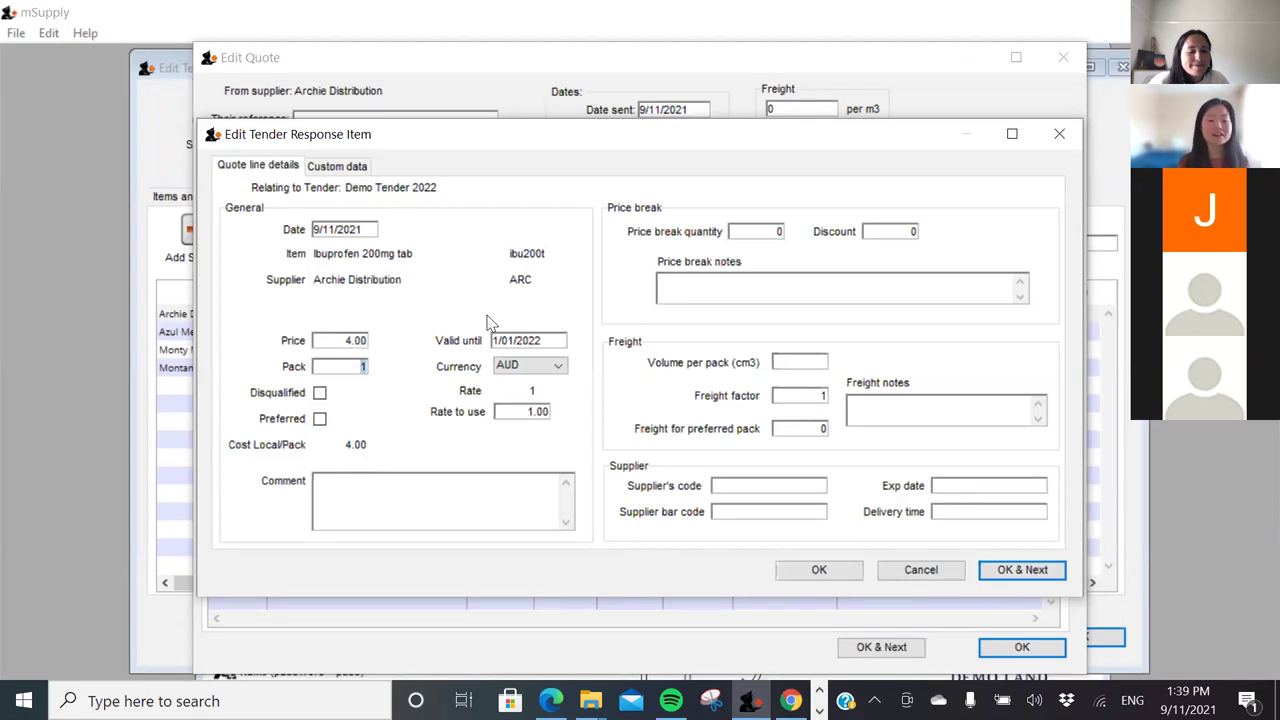
pyautogui.write('100')
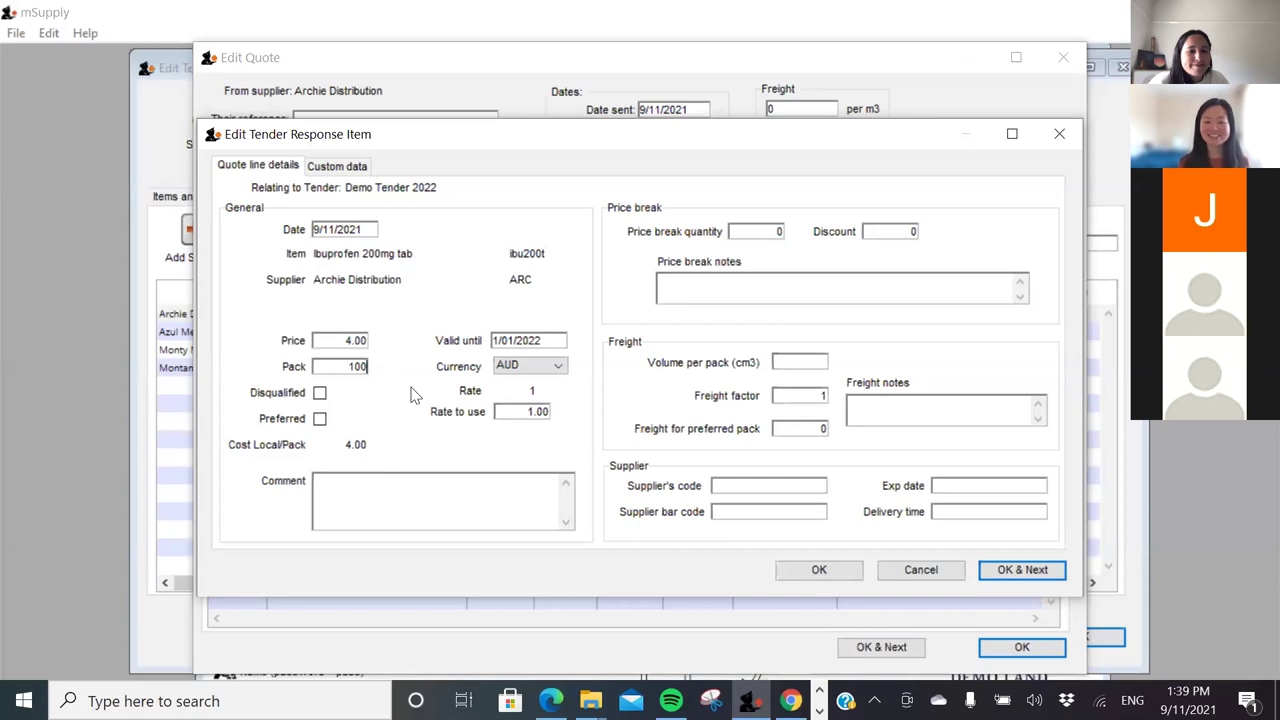
pyautogui.click(1003, 572)
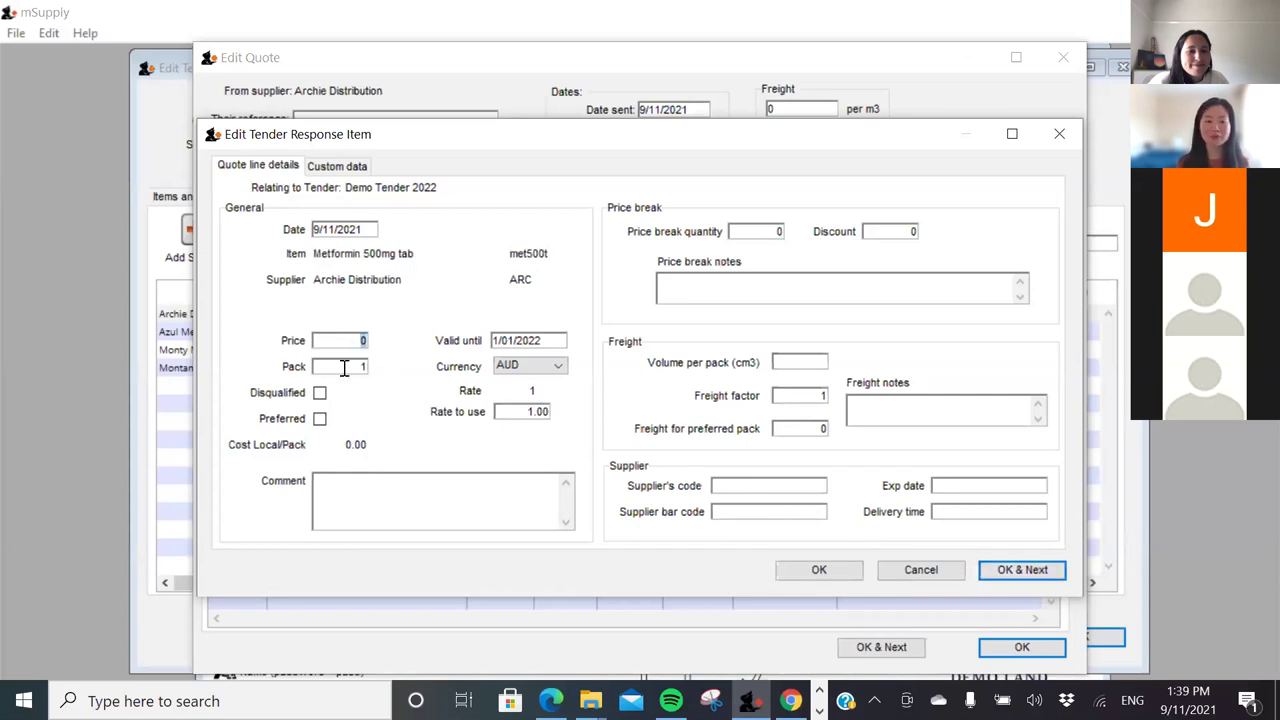
# Enter the Metformin 500mg tab response with price 15.00, pack size 500 and comment "Expires Jun 2022"
pyautogui.write('15')
pyautogui.press('Tab')
pyautogui.write('500')
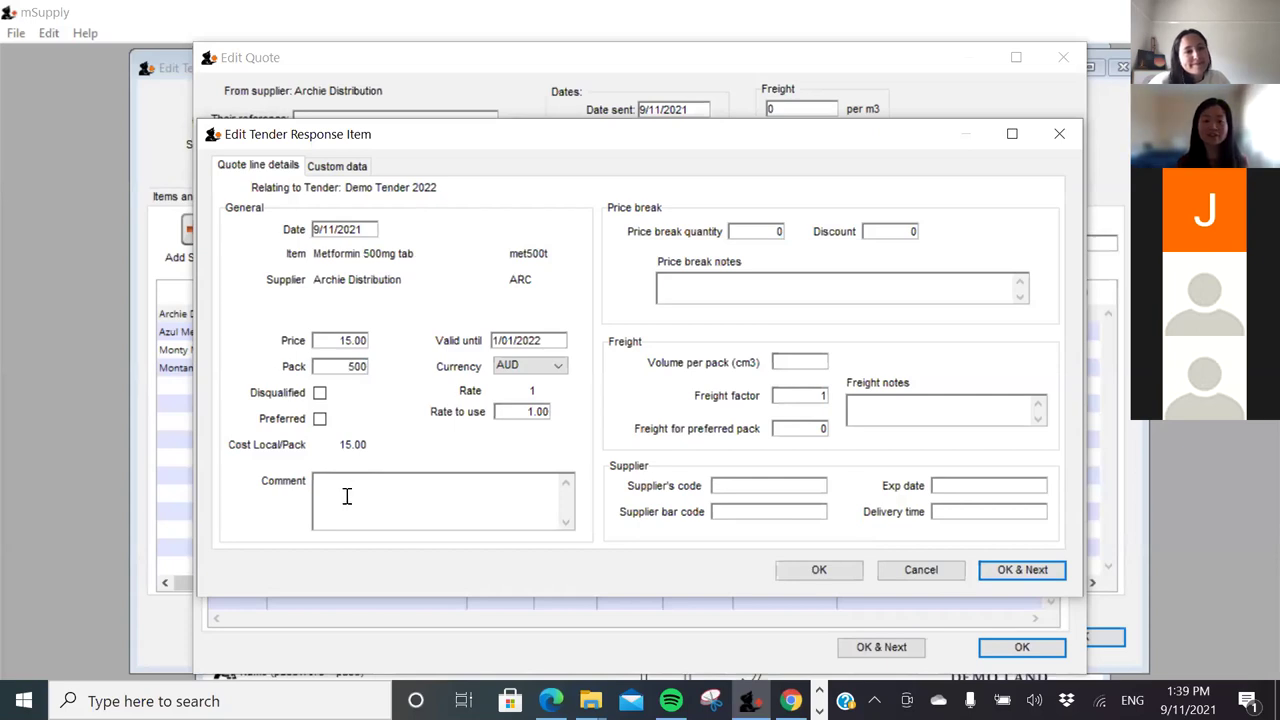
pyautogui.click(347, 496)
pyautogui.write('Expires Jun 2022')
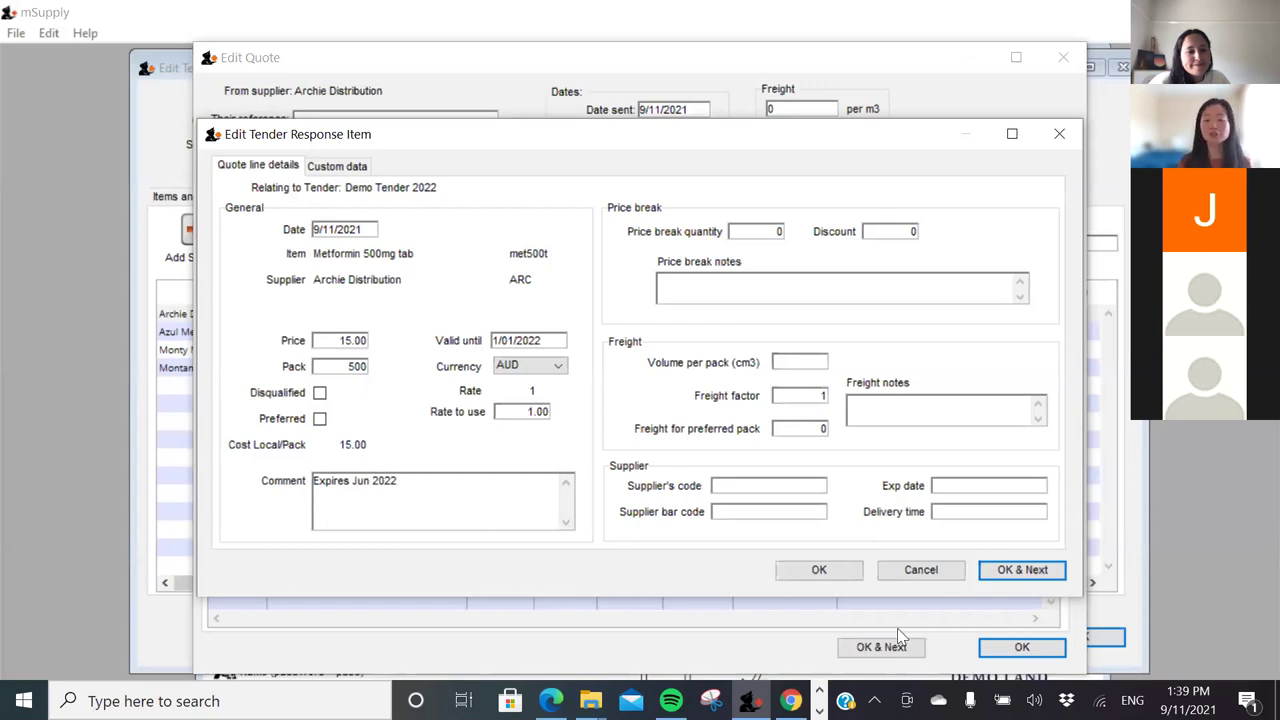
pyautogui.click(1005, 570)
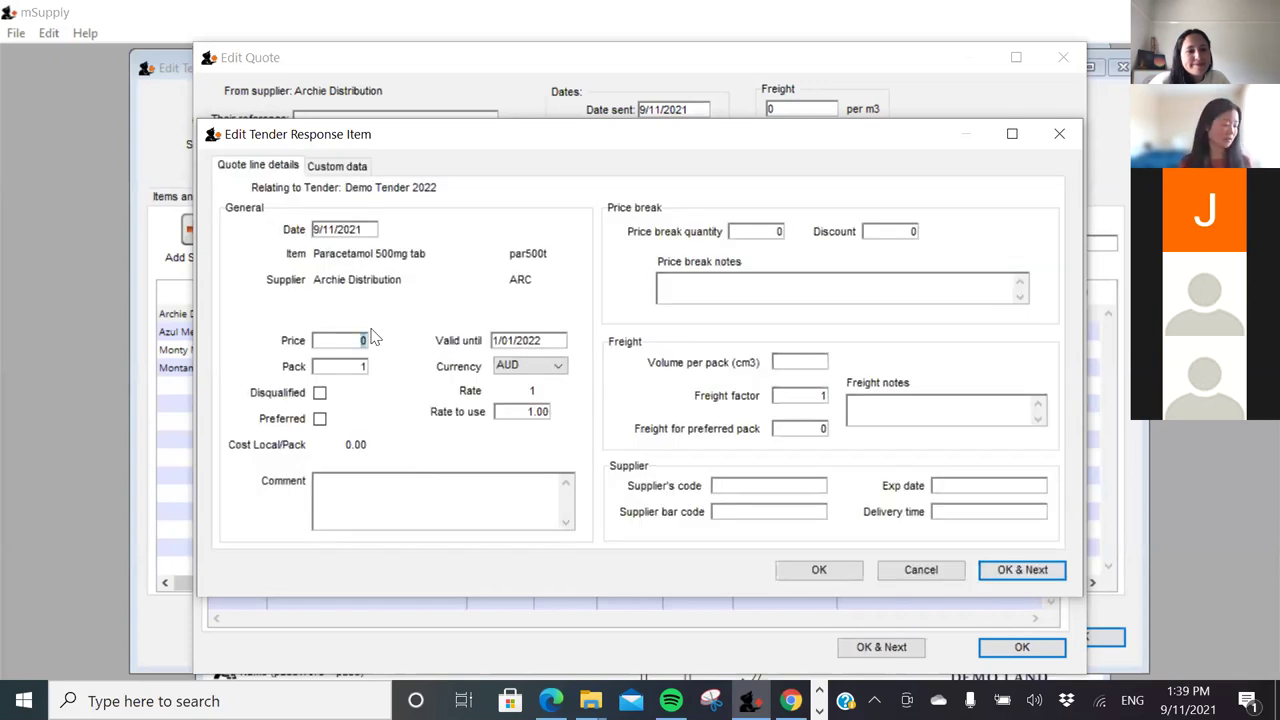
# Enter the Paracetamol 500mg tab response with price 2.00 and pack size 200, and save Archie Distribution's quote
pyautogui.write('2')
pyautogui.press('Tab')
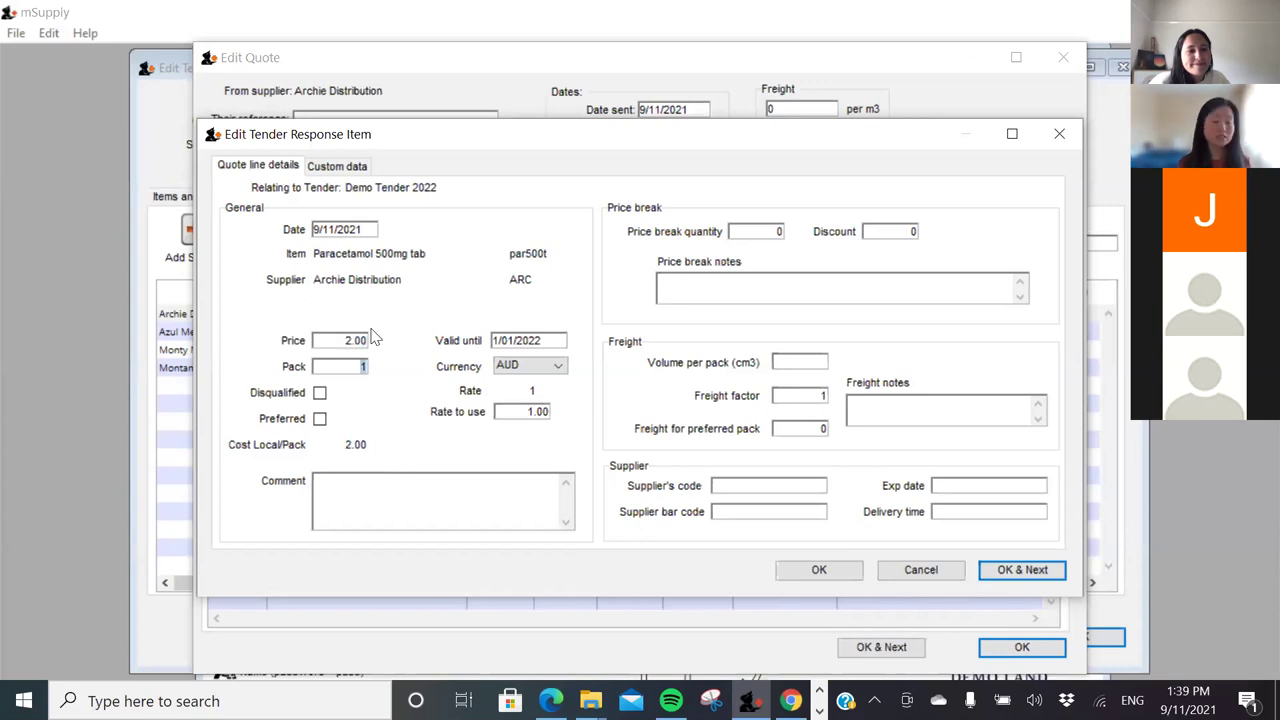
pyautogui.click(1006, 569)
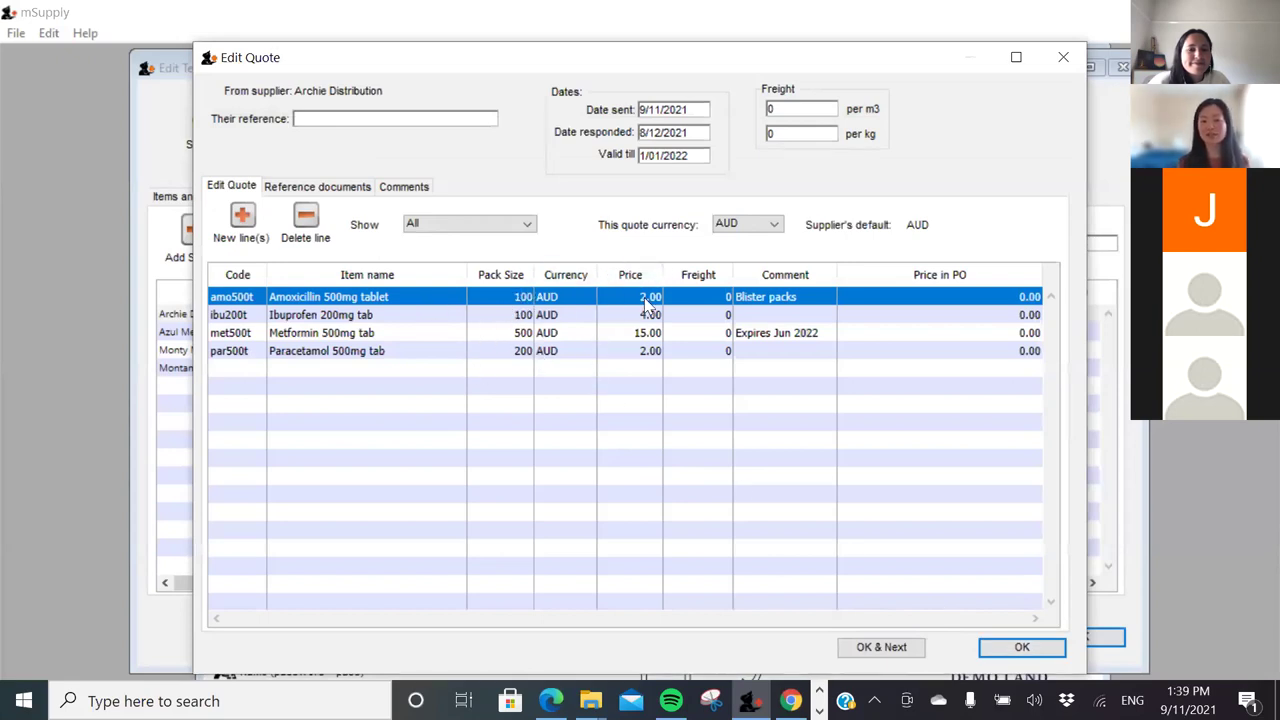
pyautogui.click(1022, 647)
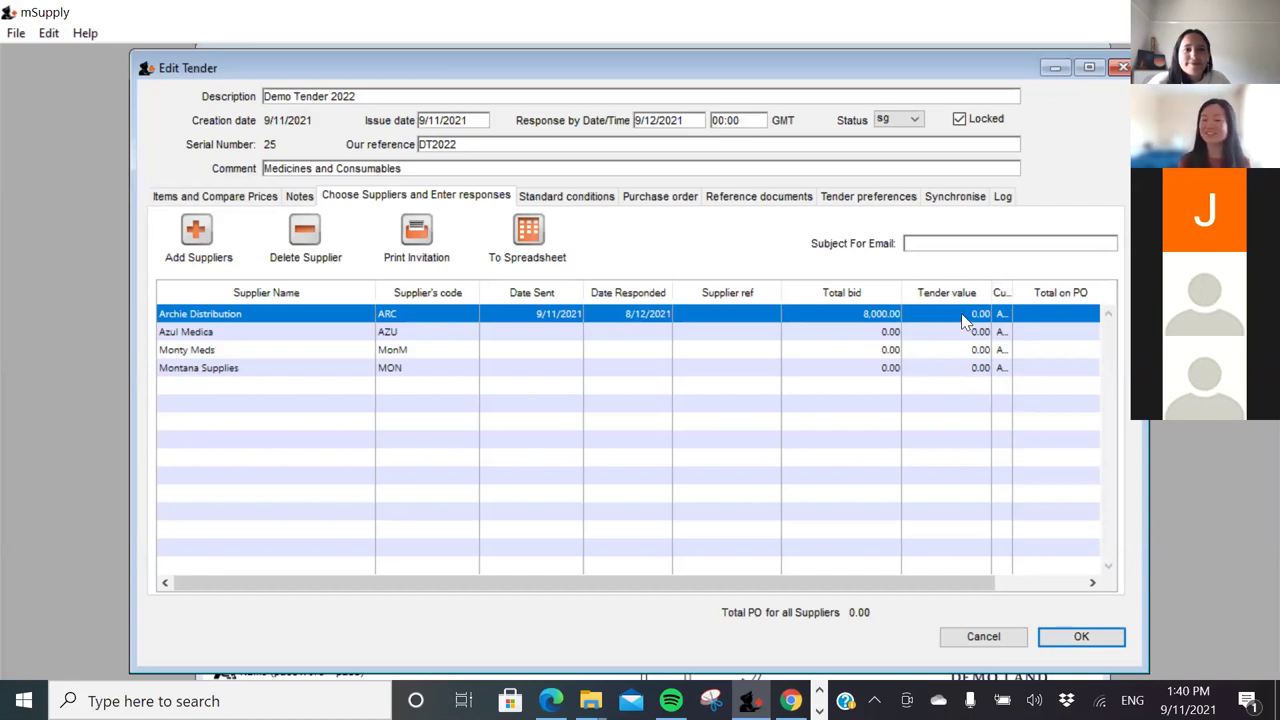
# Open Azul Medica's quote and set the date sent to 9/11/2021 and the date responded to 10/11/2021
pyautogui.doubleClick(203, 337)
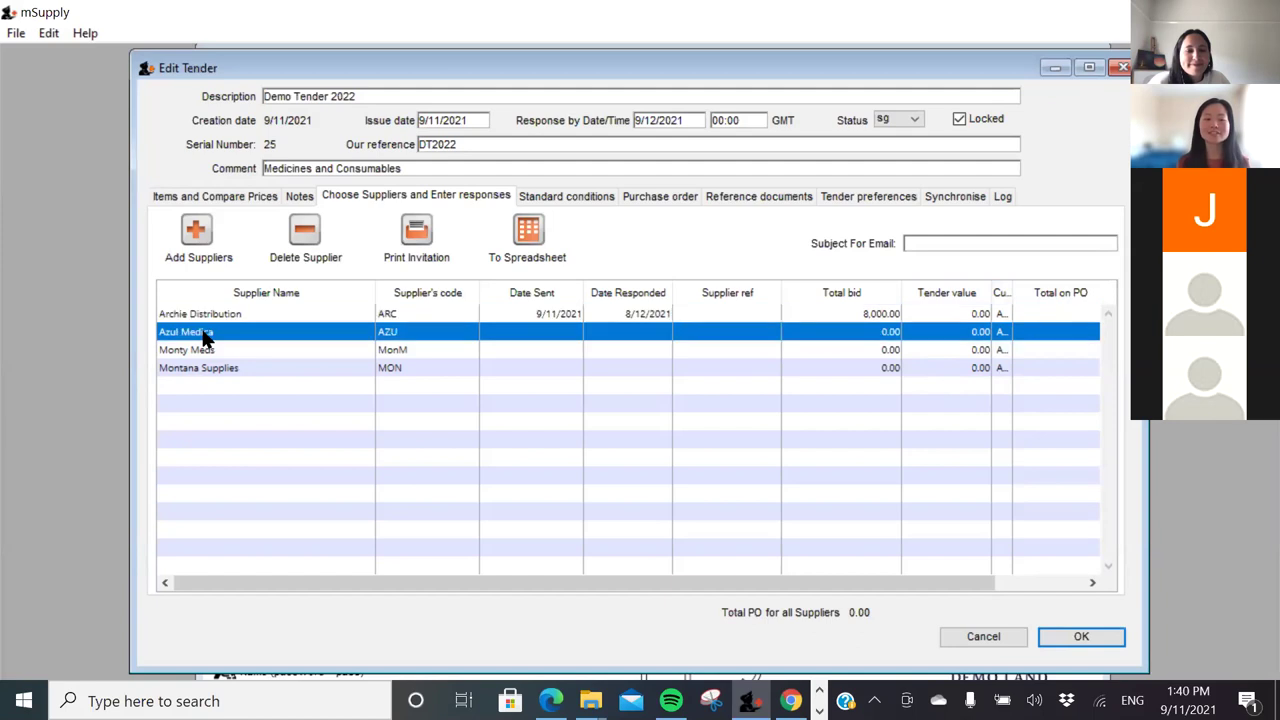
pyautogui.click(241, 220)
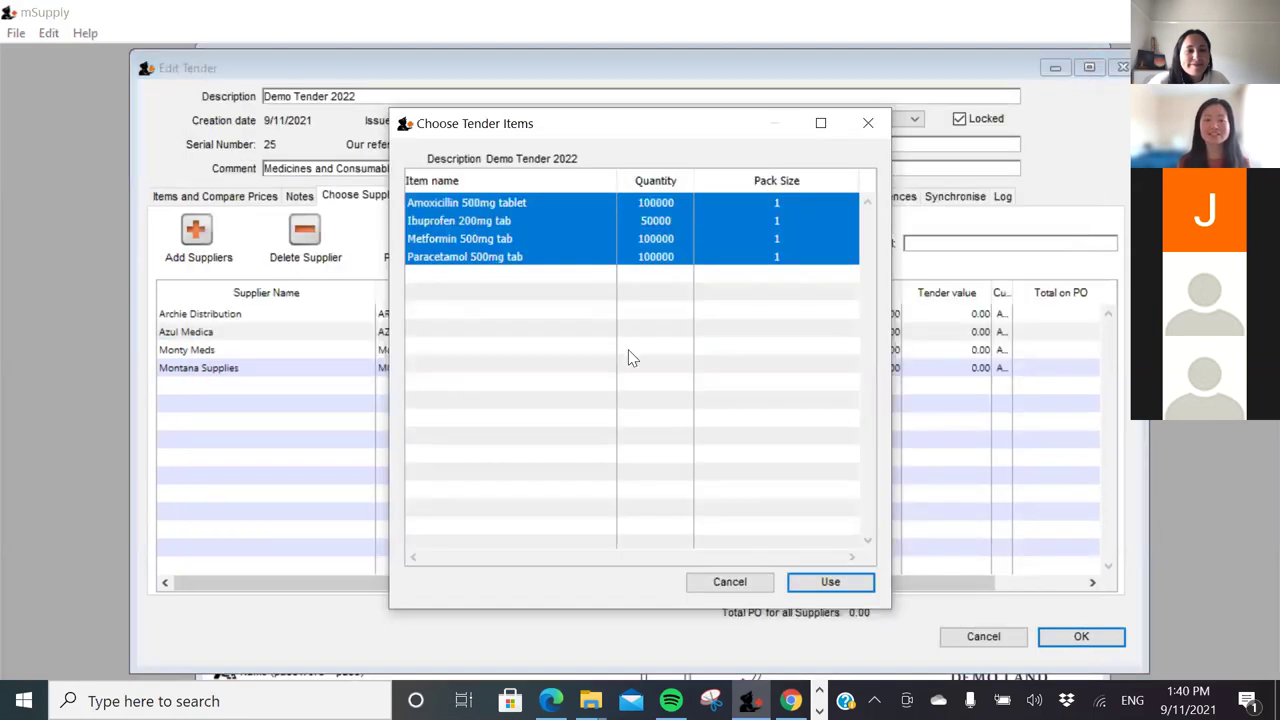
pyautogui.click(765, 583)
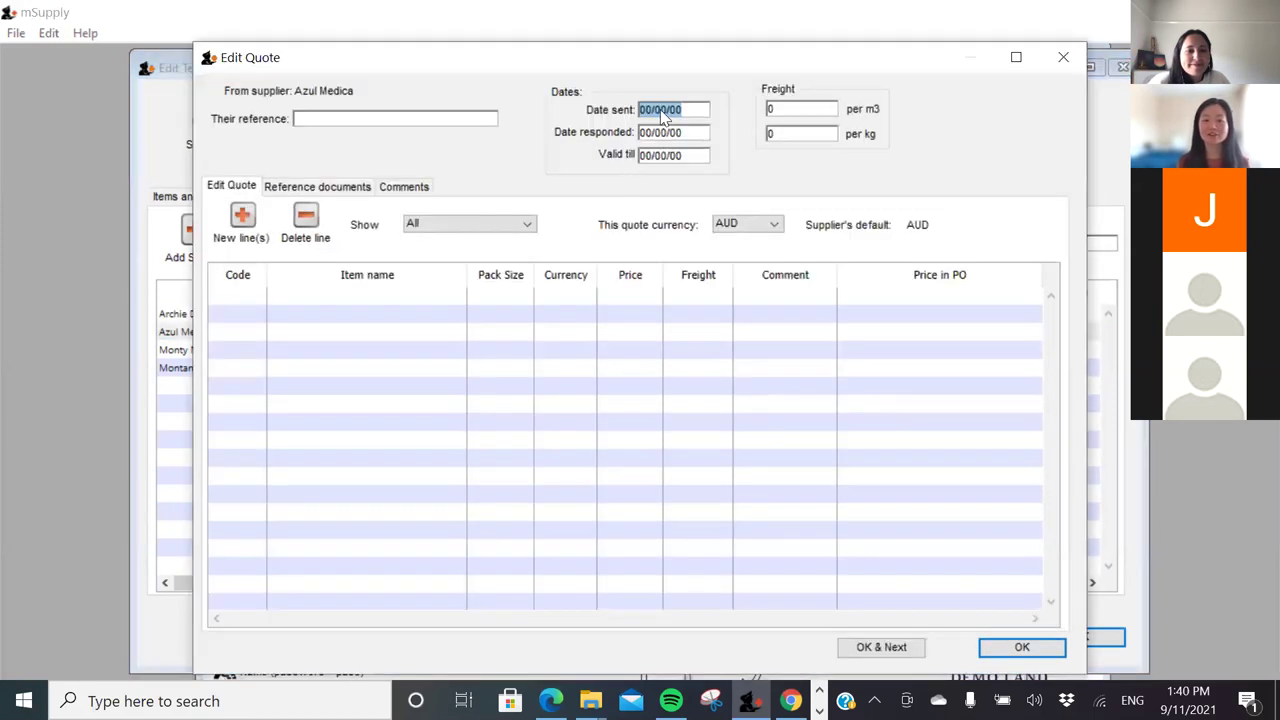
pyautogui.click(657, 133)
pyautogui.doubleClick(645, 110)
pyautogui.write('09/11/')
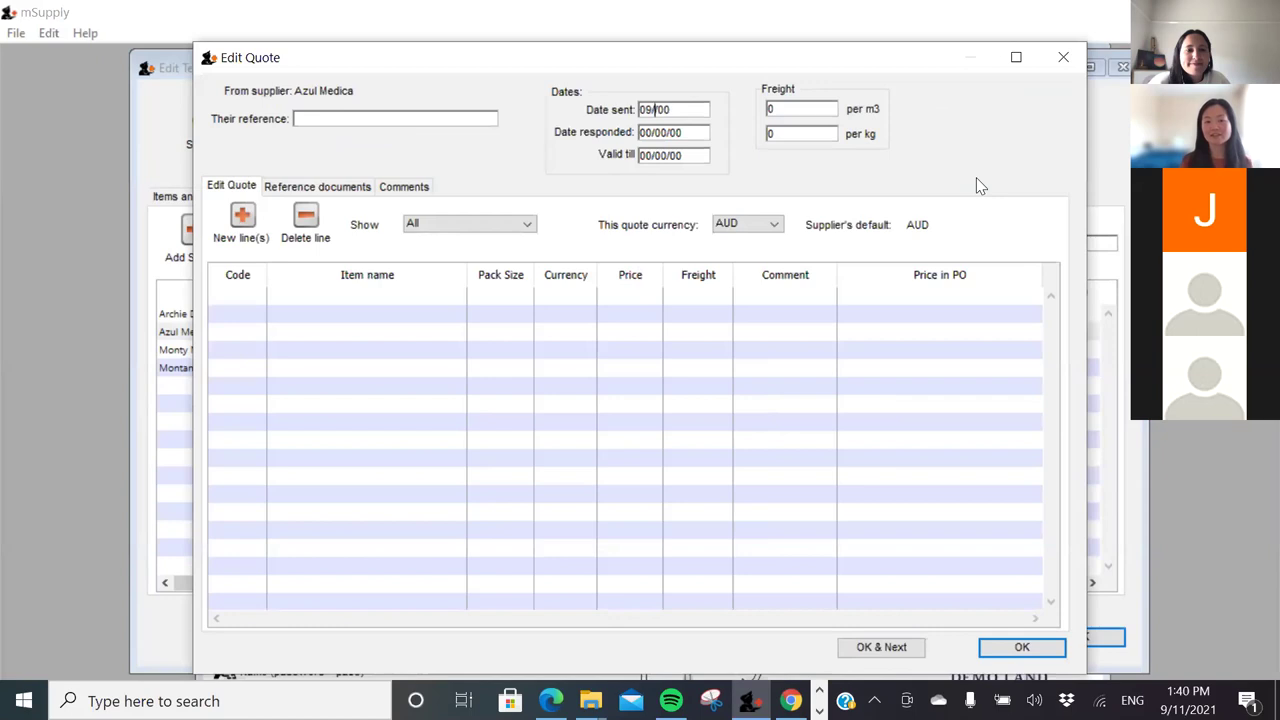
pyautogui.write('21')
pyautogui.click(680, 132)
pyautogui.hotkey('ctrl', 'a')
pyautogui.write('1')
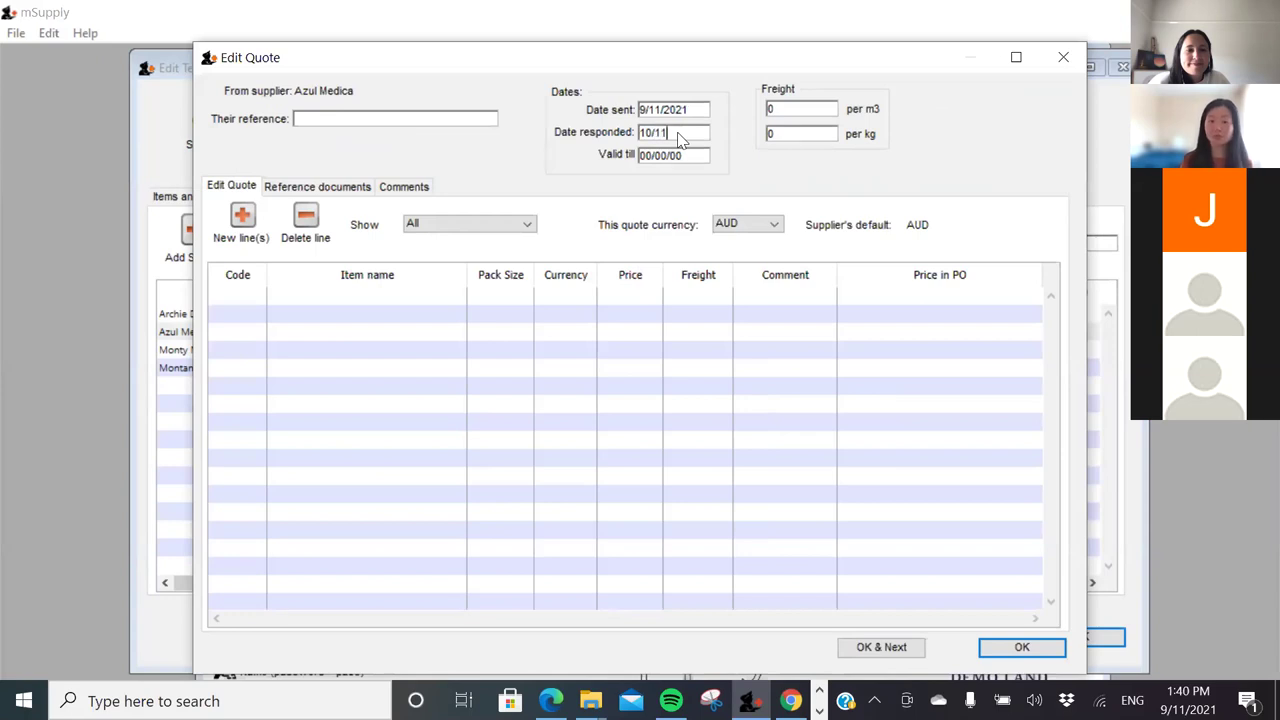
pyautogui.write('0/11/2021')
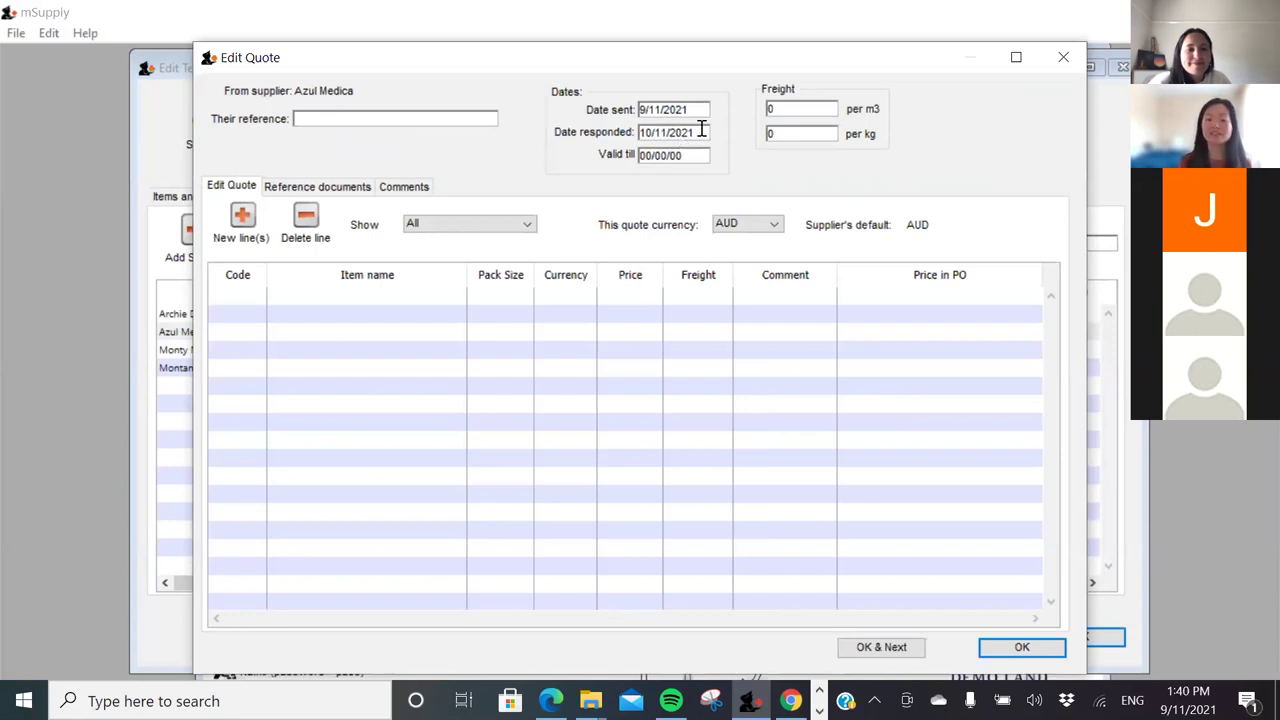
# Set the valid till date of Azul Medica's quote to 01/01/2022
pyautogui.click(685, 155)
pyautogui.hotkey('ctrl', 'a')
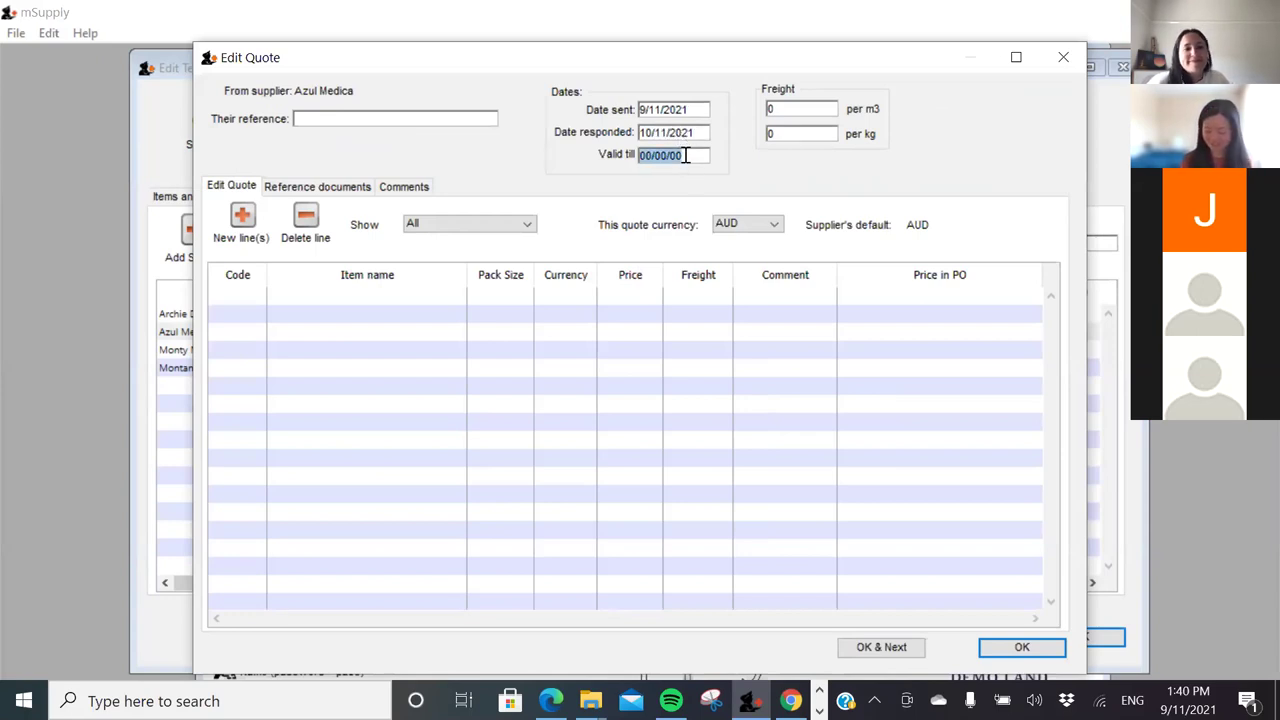
pyautogui.write('02')
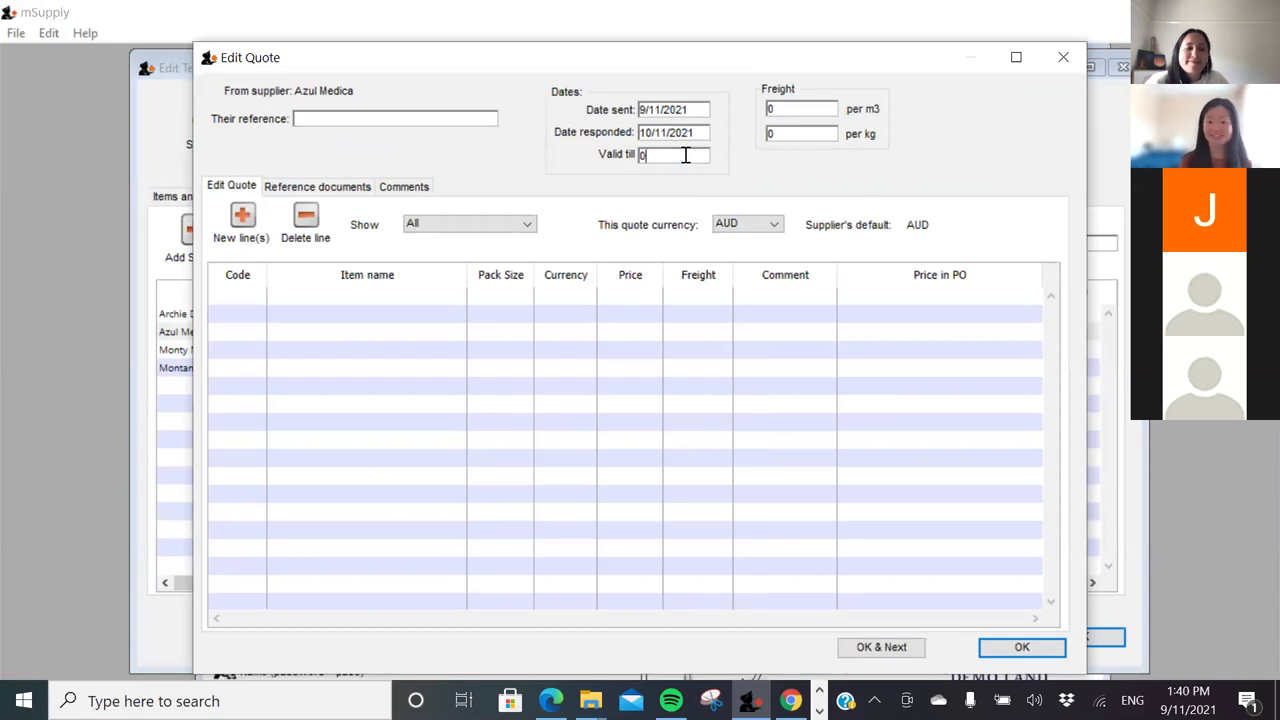
pyautogui.write('01/')
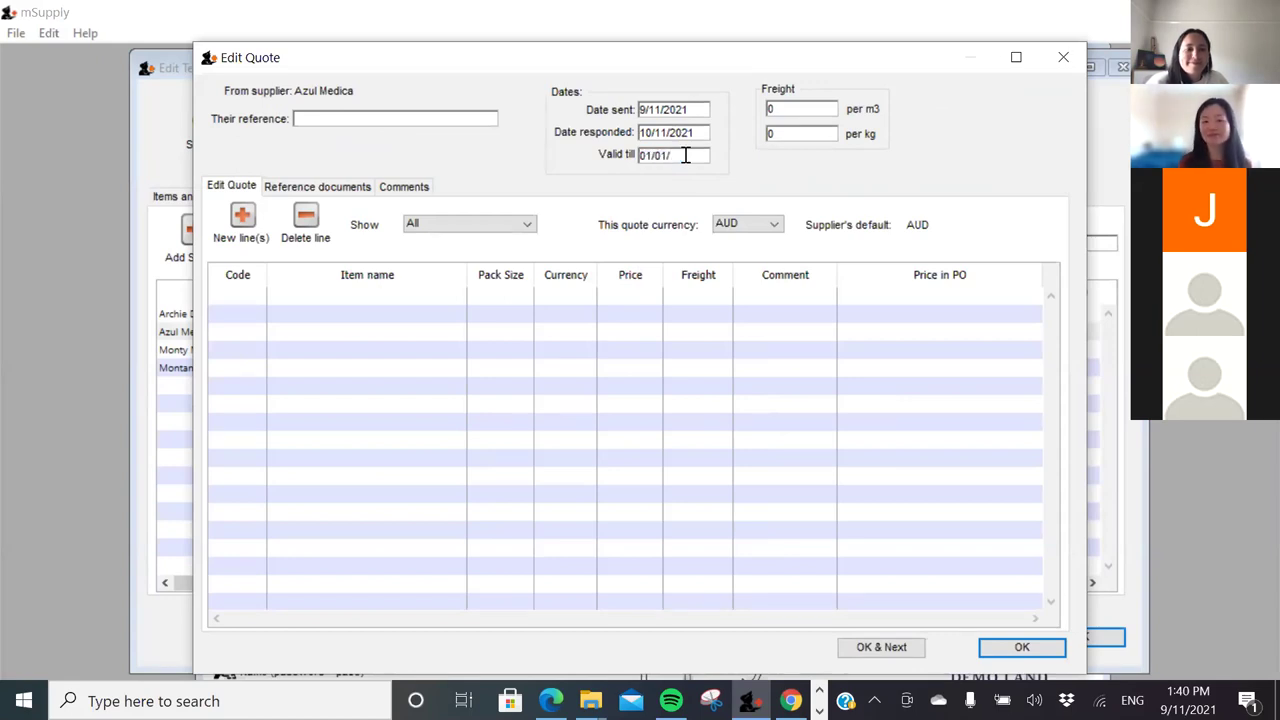
pyautogui.write('20')
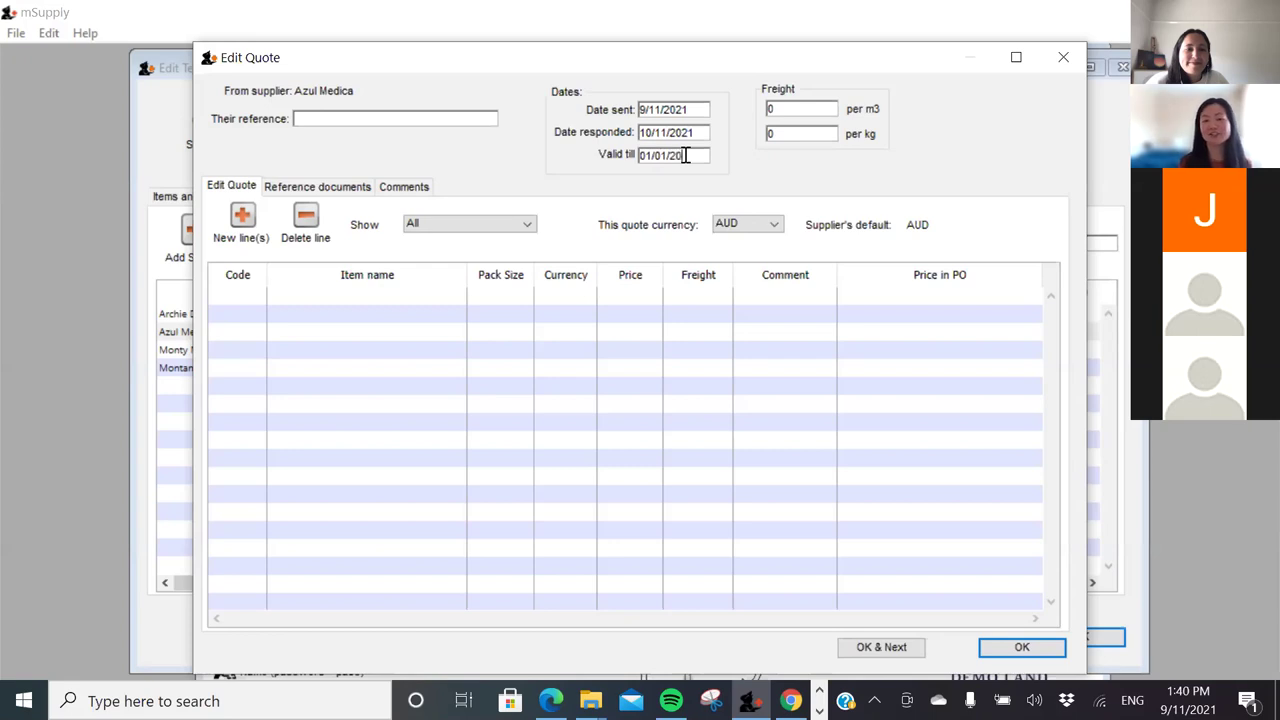
pyautogui.write('22')
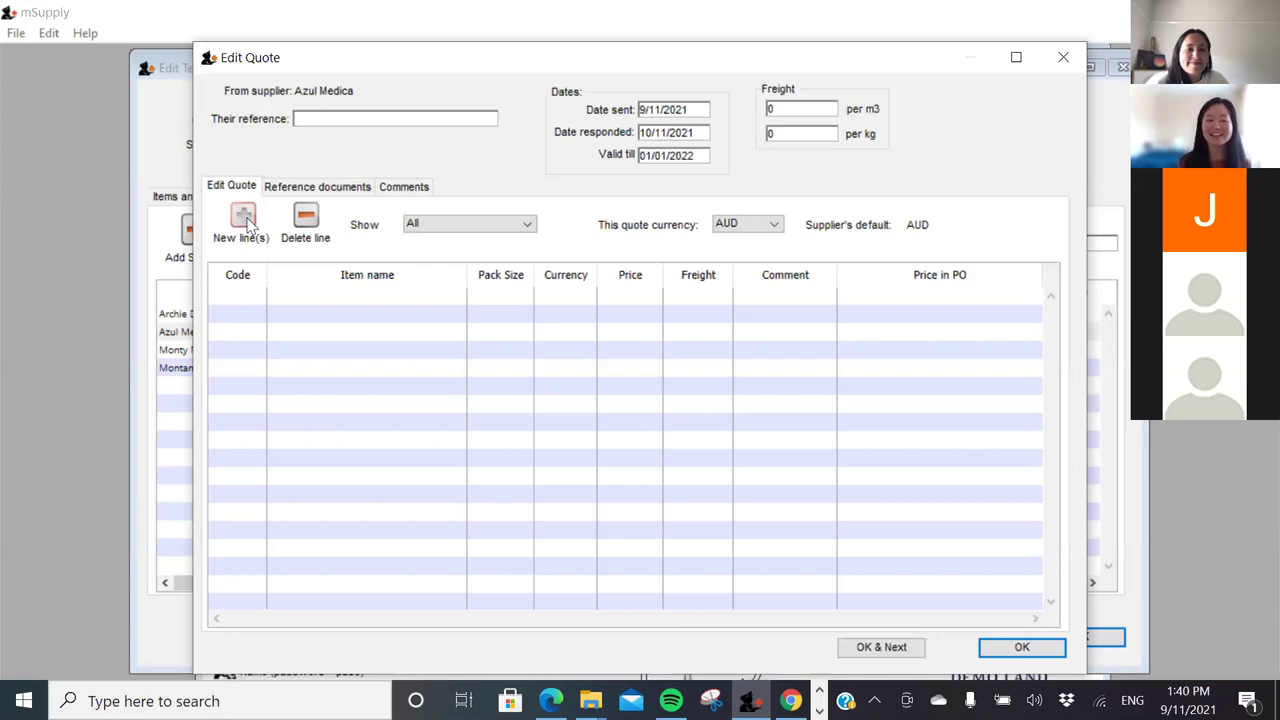
# Add all four tender items to Azul Medica's quote and enter the Amoxicillin 500mg tablet response with price 20.00 and pack size 500
pyautogui.click(242, 222)
pyautogui.click(838, 582)
pyautogui.click(354, 300)
pyautogui.doubleClick(355, 303)
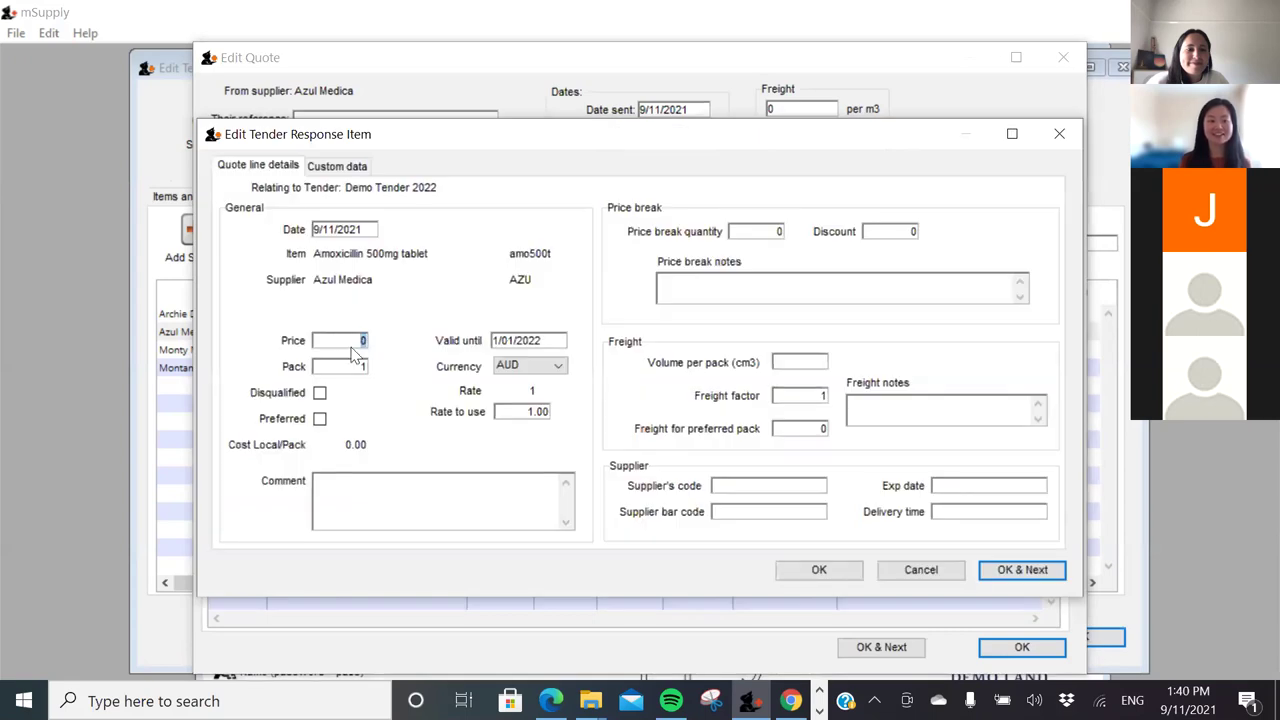
pyautogui.write('20')
pyautogui.press('Tab')
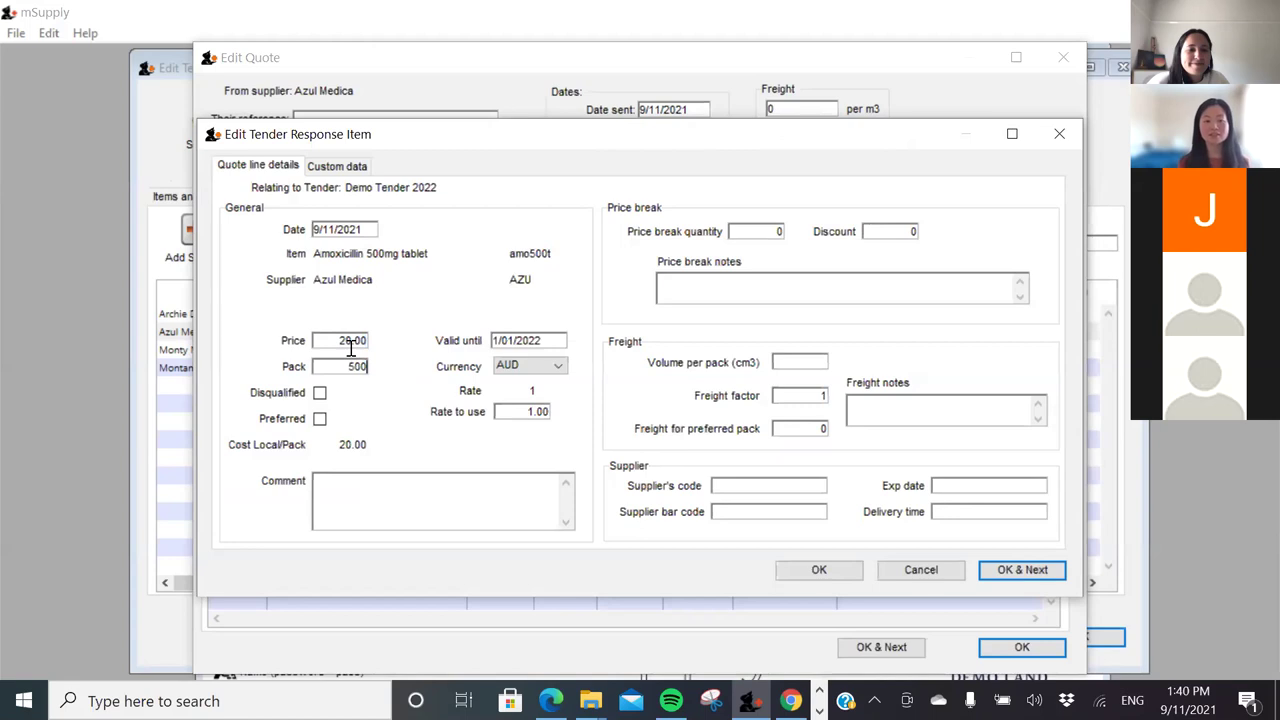
pyautogui.click(1006, 569)
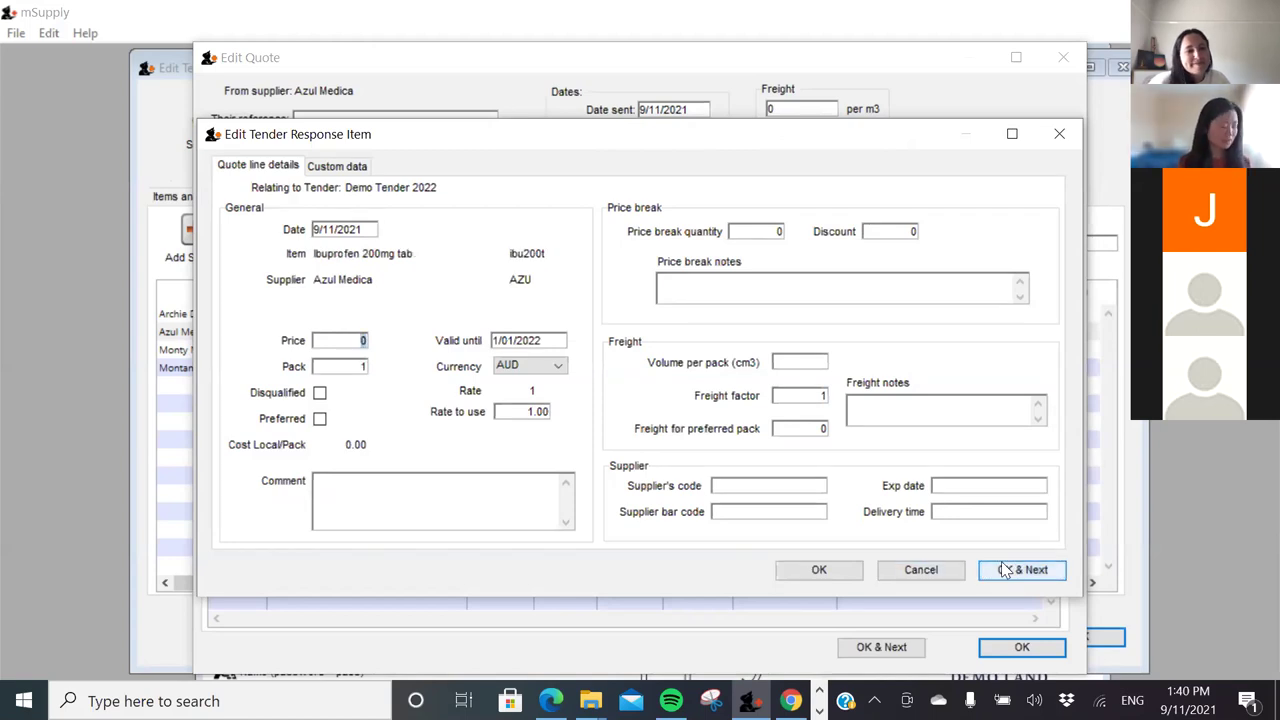
# Enter Azul Medica's Ibuprofen 200mg tab response with price 2.00 and pack size 30, and the Metformin 500mg tab response with price 0.05
pyautogui.write('2')
pyautogui.press('Tab')
pyautogui.write('30')
pyautogui.click(1004, 569)
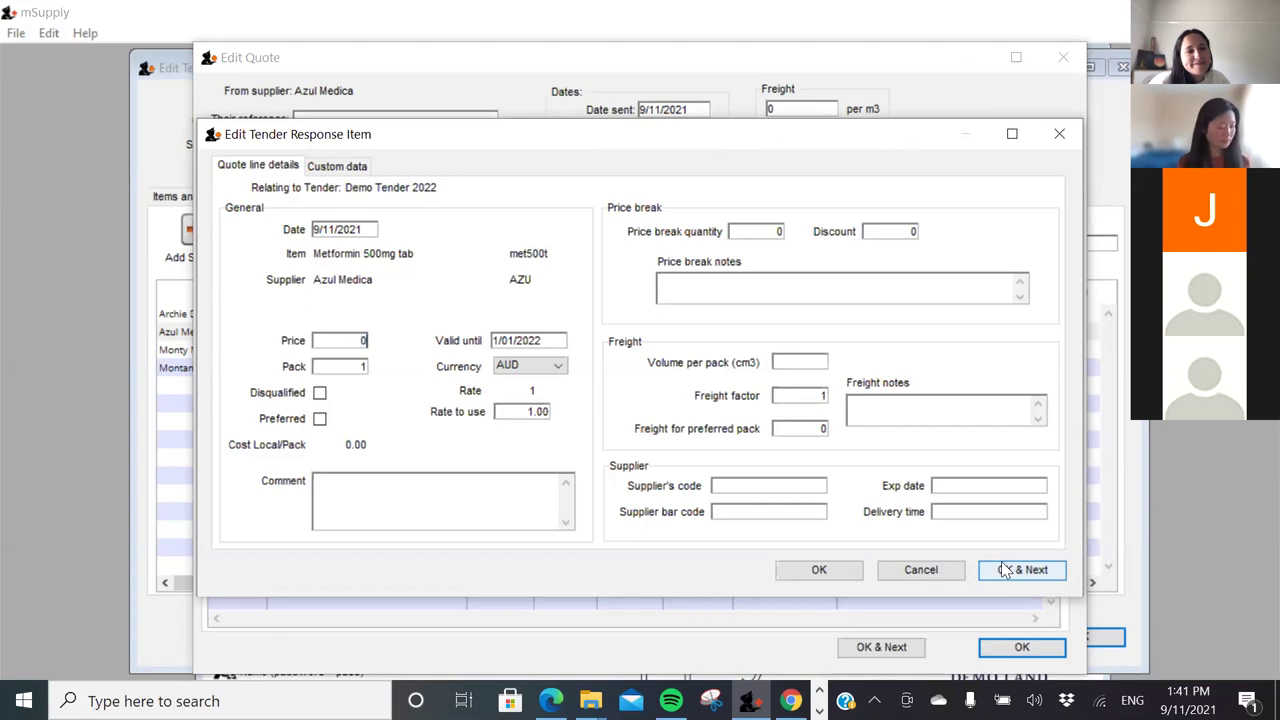
pyautogui.press('Tab')
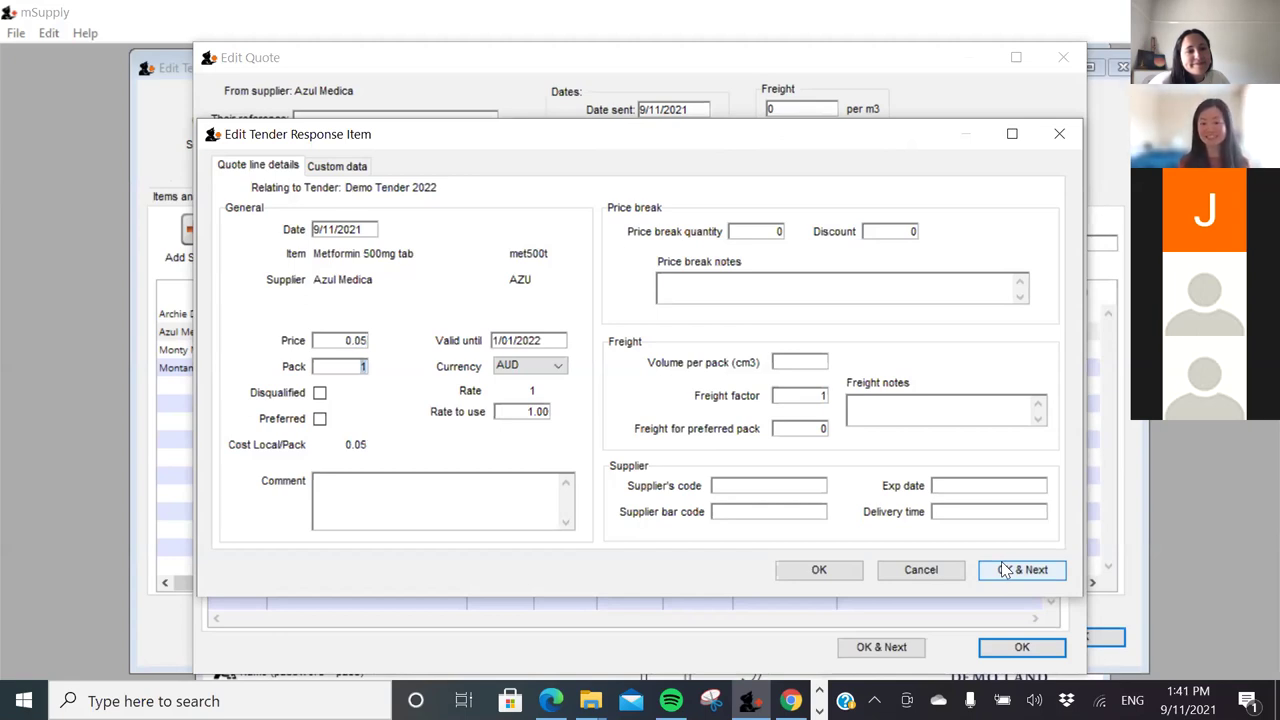
pyautogui.click(1005, 569)
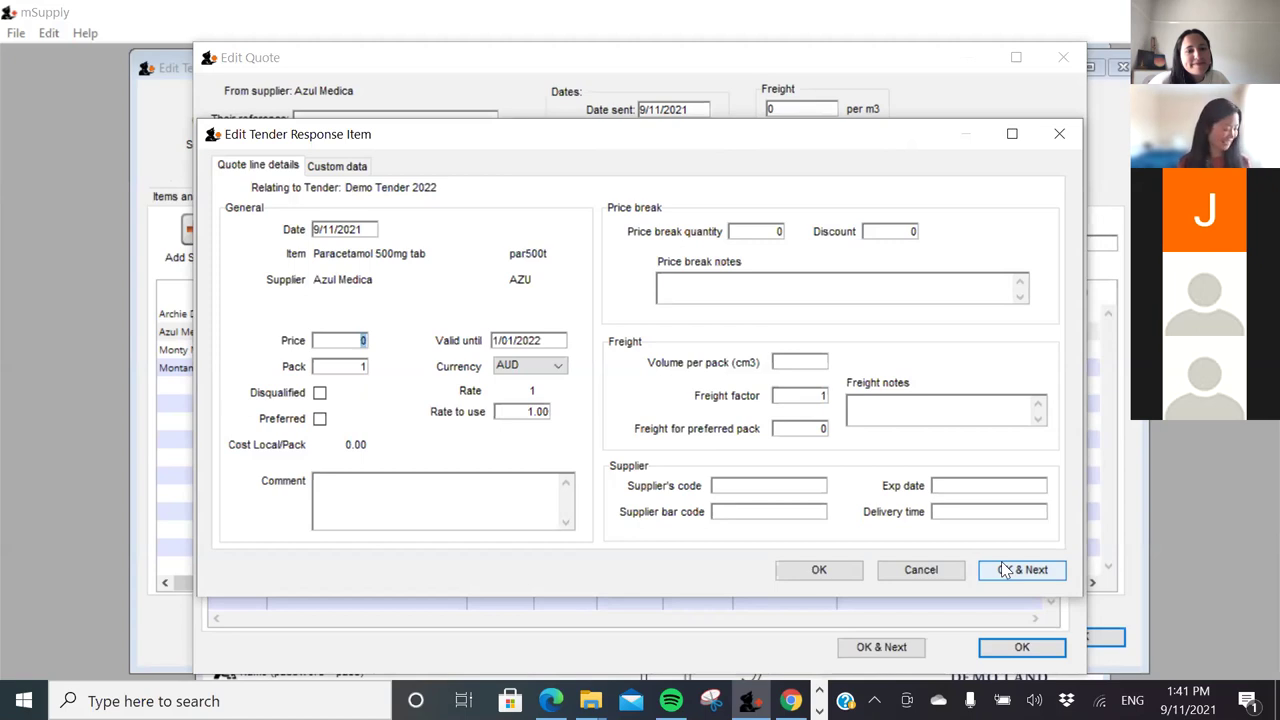
# Enter the Paracetamol 500mg tab response with price 20.00 and pack size 1000, and save Azul Medica's quote
pyautogui.write('20')
pyautogui.press('Tab')
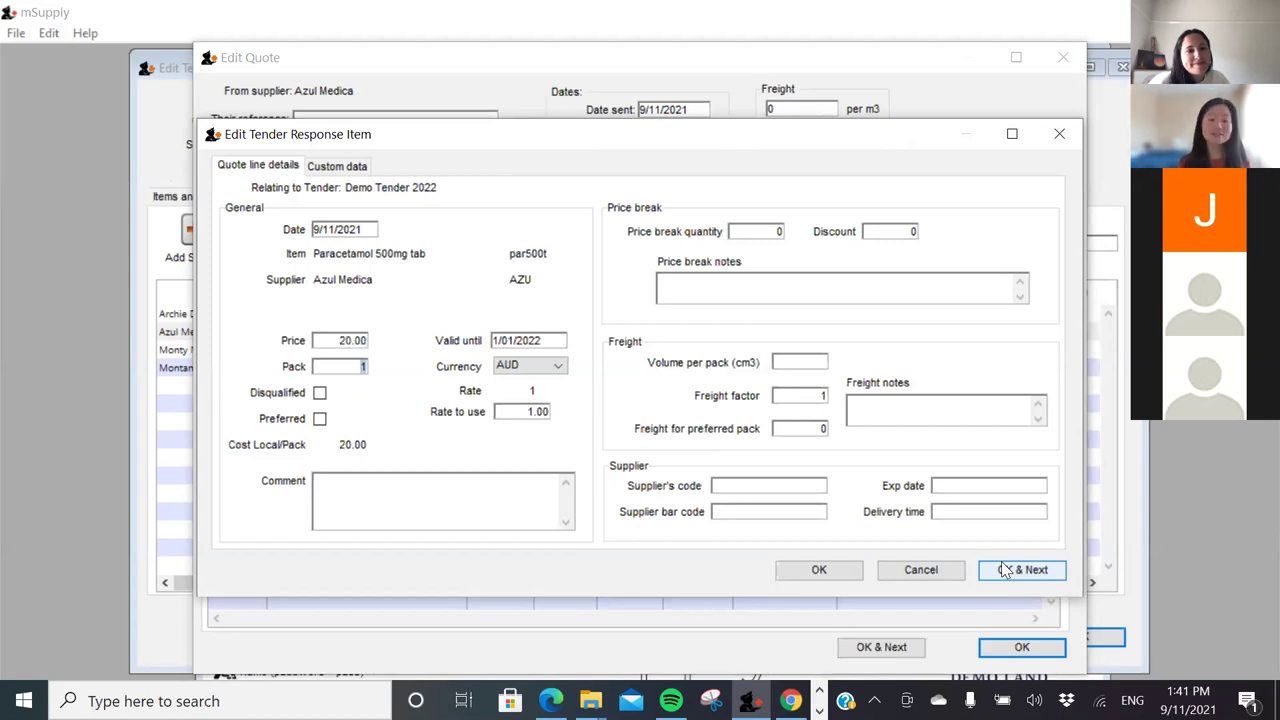
pyautogui.write('1000')
pyautogui.click(1005, 569)
pyautogui.click(1000, 647)
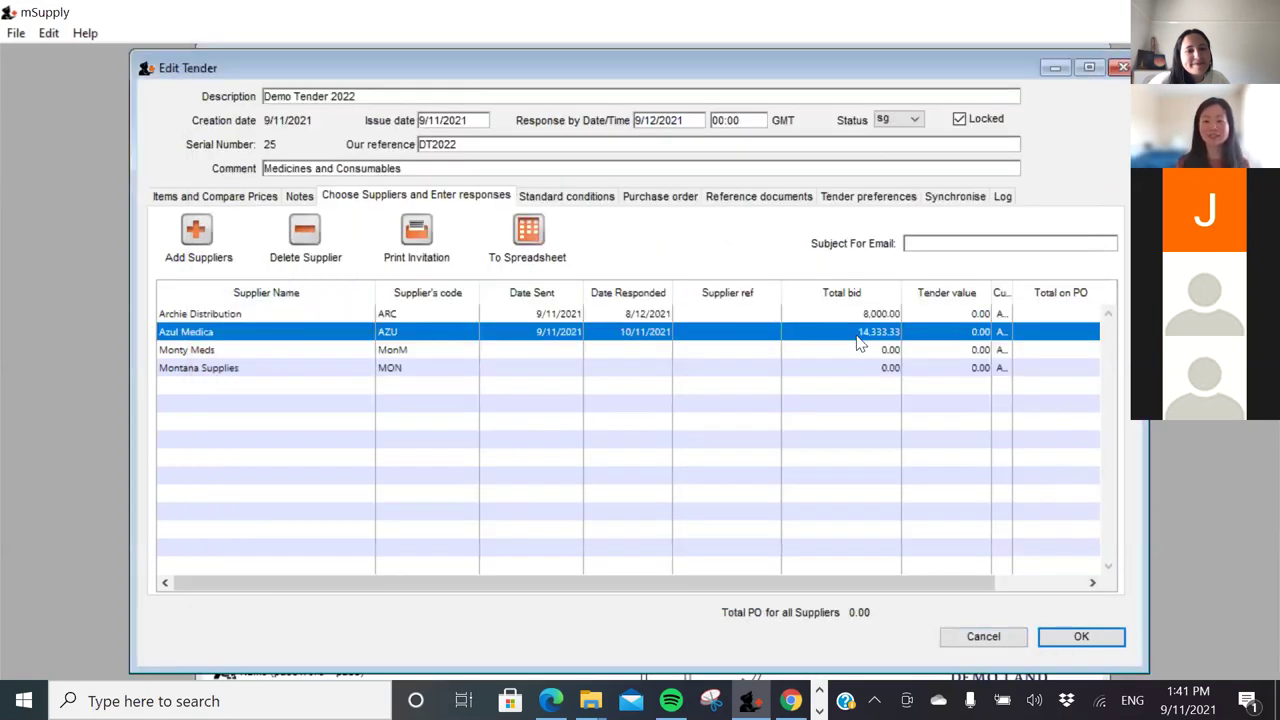
# Add all four tender items to Monty Meds' quote and enter the Amoxicillin 500mg tablet response with price 5.00 and pack size 50
pyautogui.click(268, 356)
pyautogui.doubleClick(268, 356)
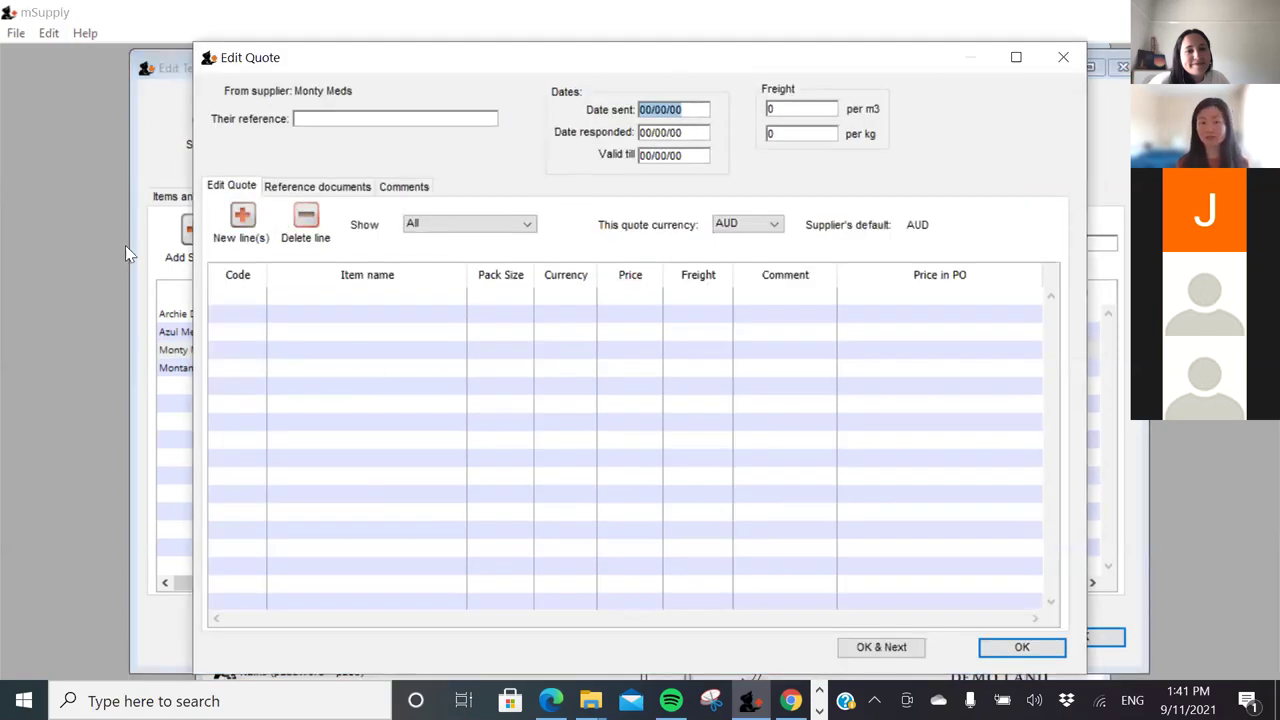
pyautogui.click(242, 220)
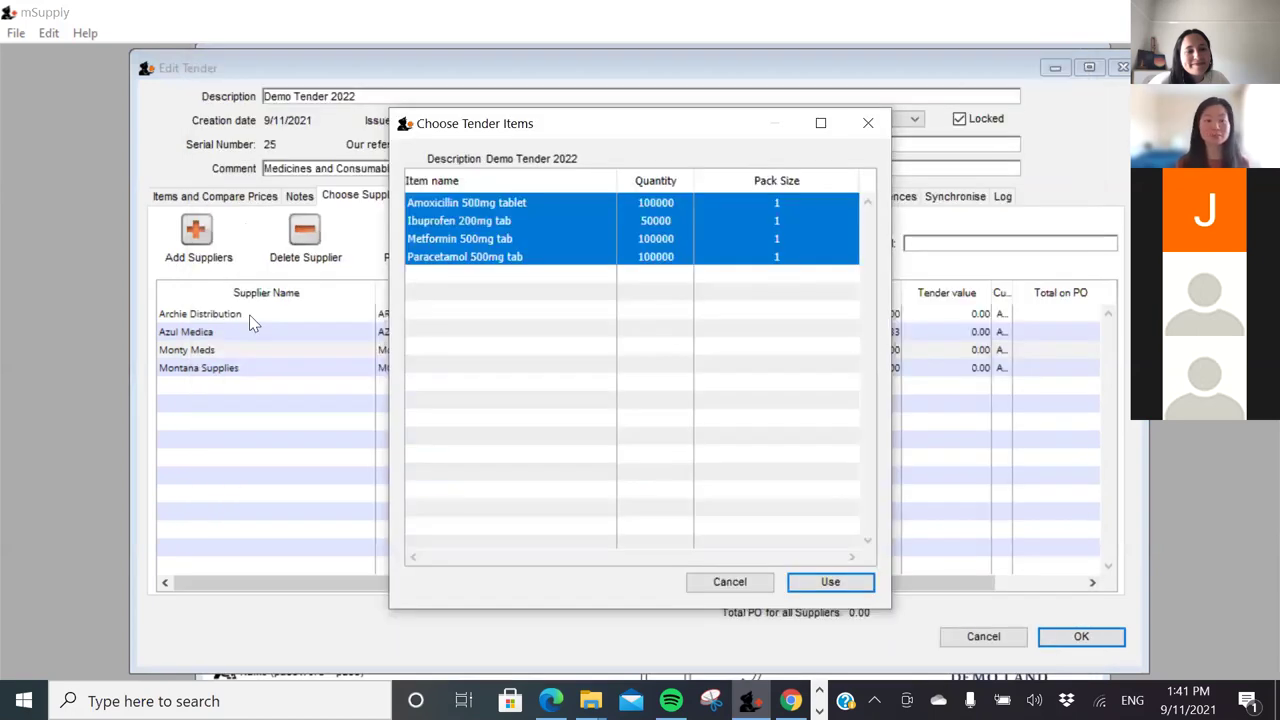
pyautogui.click(806, 580)
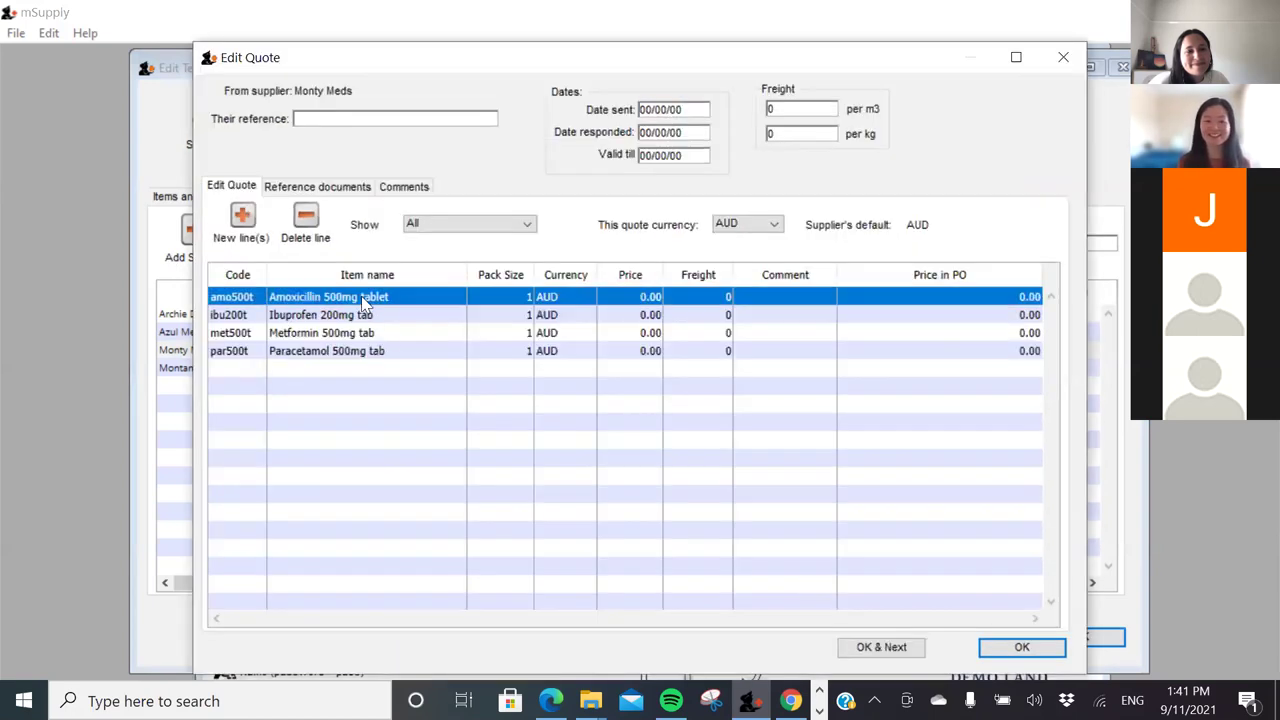
pyautogui.write('5')
pyautogui.press('Tab')
pyautogui.write('50')
pyautogui.press('Tab')
pyautogui.press('Return')
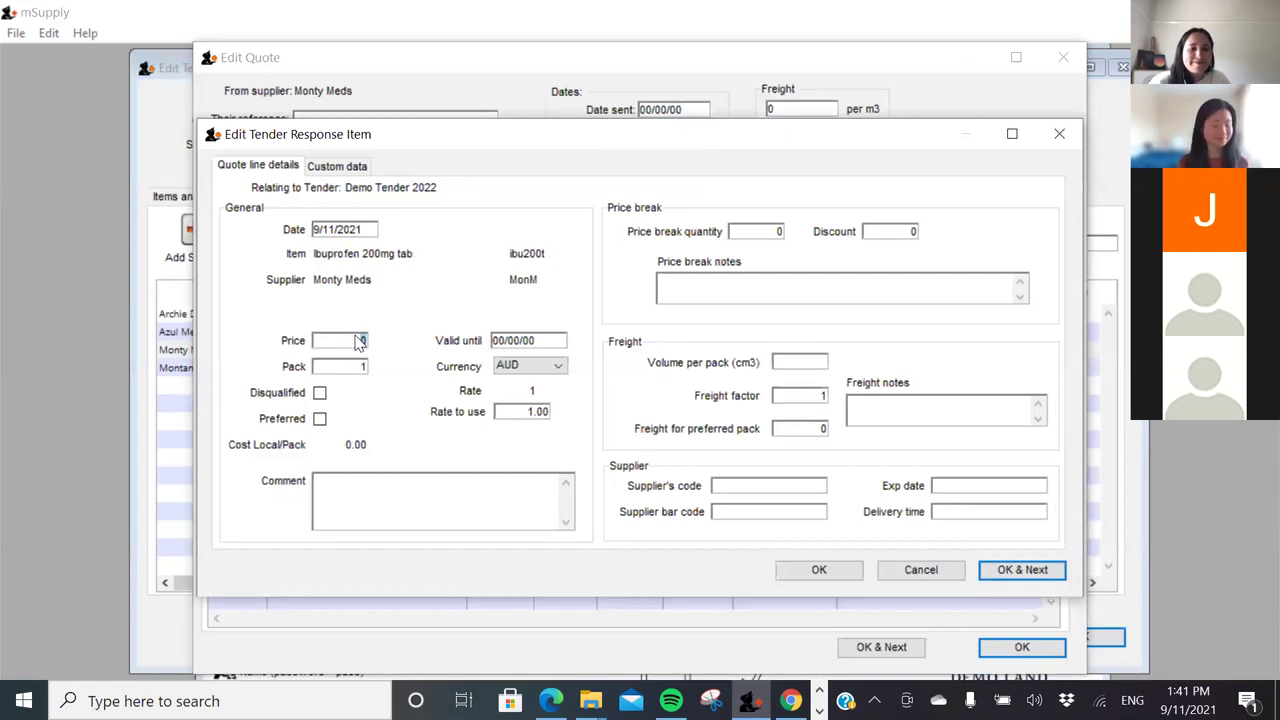
# Enter Monty Meds' Ibuprofen 200mg tab response with price 2.75 and pack size 20
pyautogui.write('2.75')
pyautogui.press('Tab')
pyautogui.write('20')
pyautogui.press('Tab')
pyautogui.press('Return')
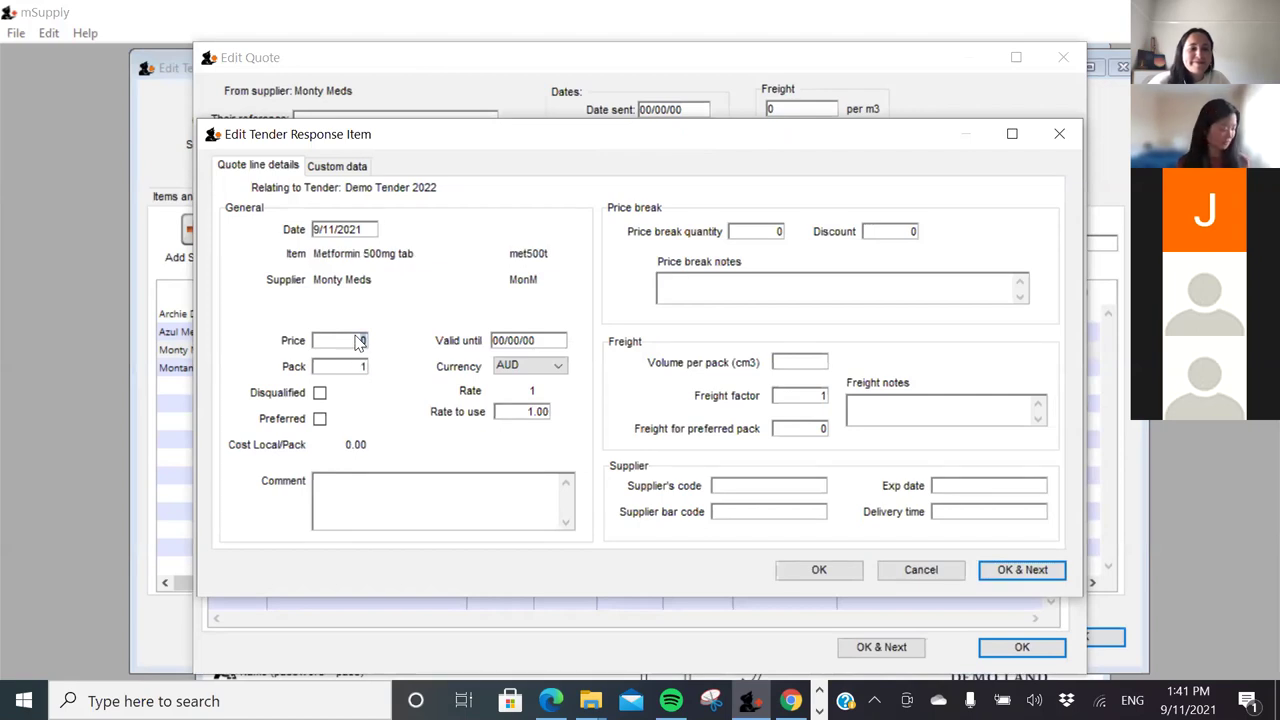
# Enter Monty Meds' Metformin 500mg tab response with price 5.00 and pack size 90
pyautogui.write('5')
pyautogui.press('Tab')
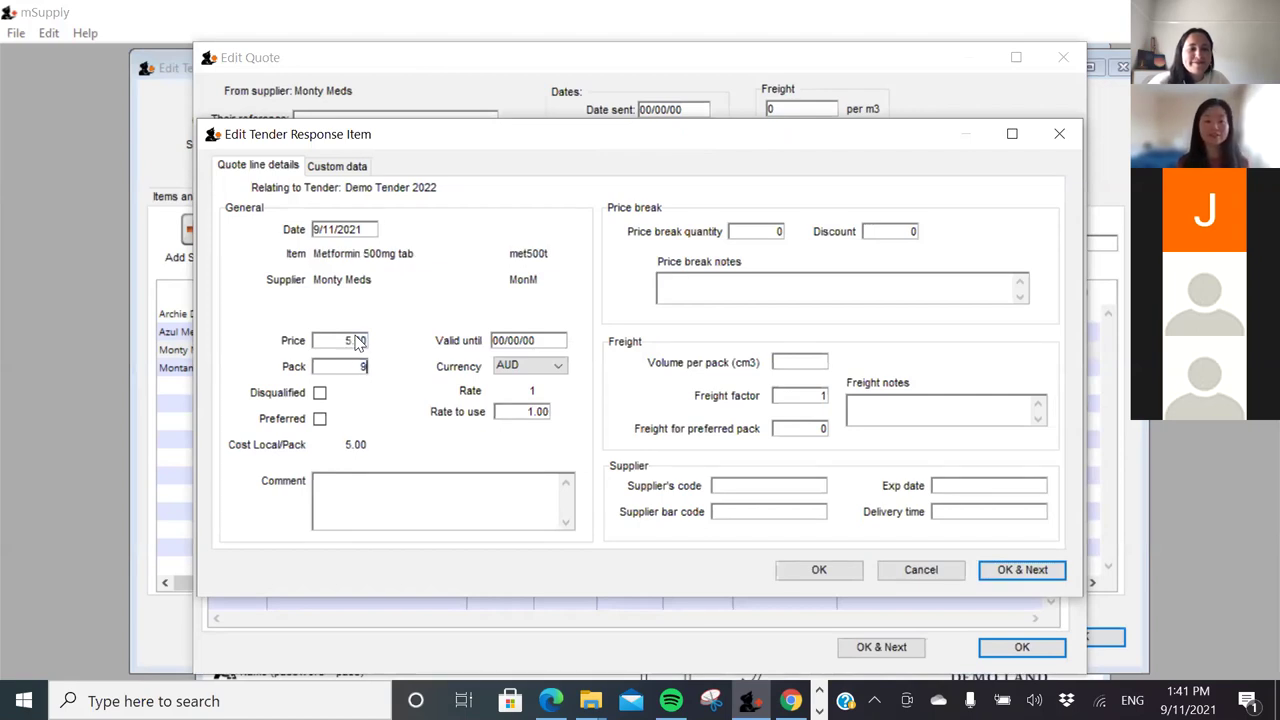
pyautogui.write('90')
pyautogui.press('Tab')
pyautogui.press('Return')
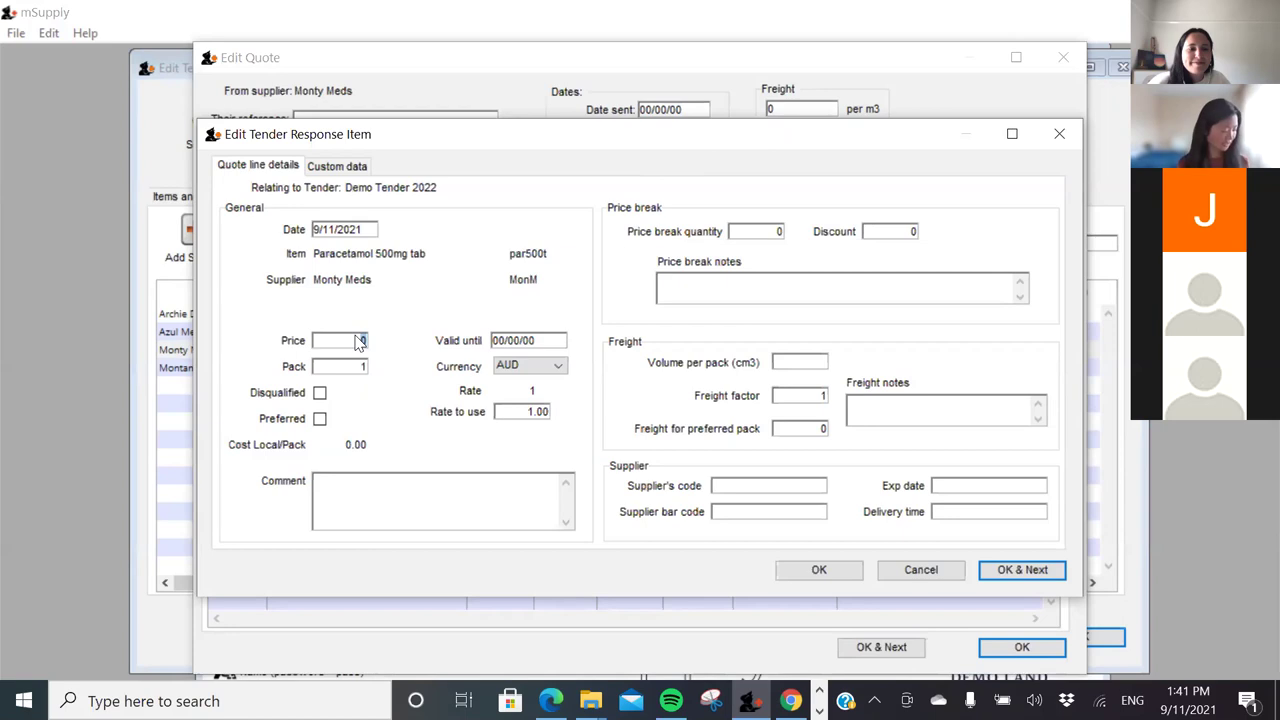
# Enter the Paracetamol 500mg tab response with price 2.00 and pack size 100, and save Monty Meds' quote
pyautogui.write('2')
pyautogui.press('Tab')
pyautogui.write('10')
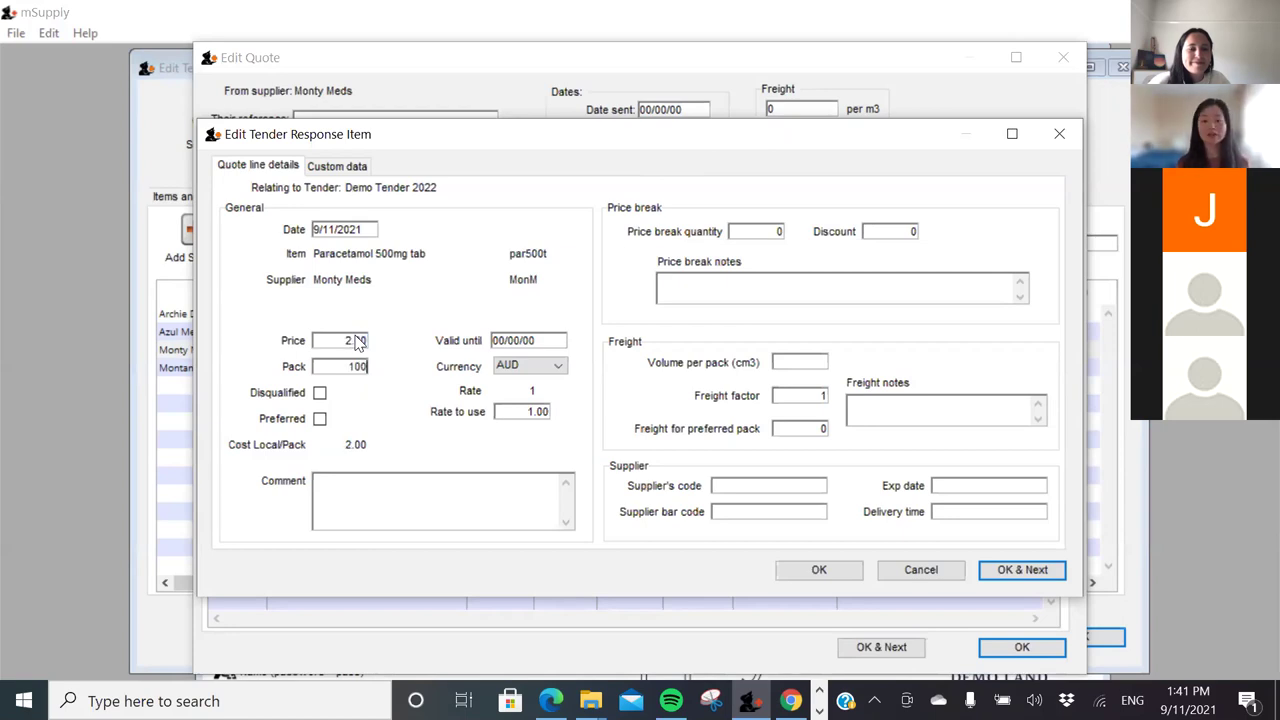
pyautogui.write('0')
pyautogui.press('Tab')
pyautogui.press('Return')
pyautogui.click(1006, 648)
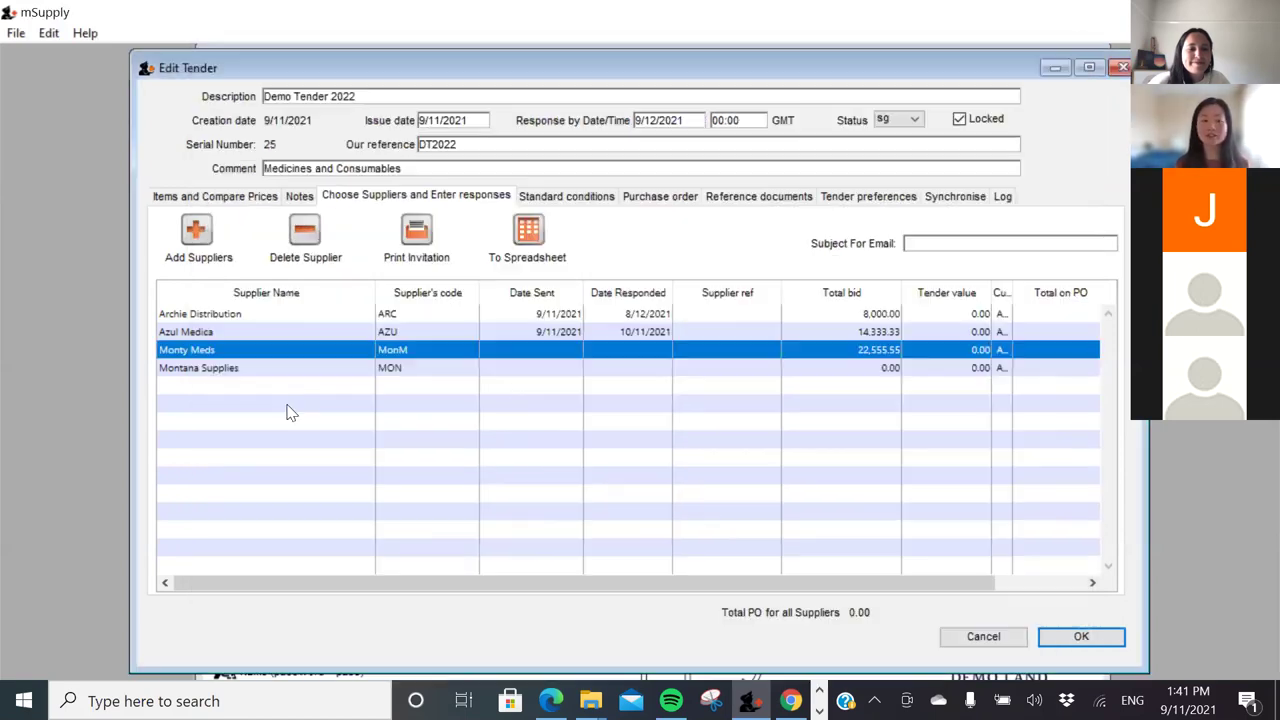
# Add all four tender items to Montana Supplies' quote and enter the Amoxicillin 500mg tablet response with price 1.50 and pack size 20
pyautogui.doubleClick(268, 372)
pyautogui.click(240, 222)
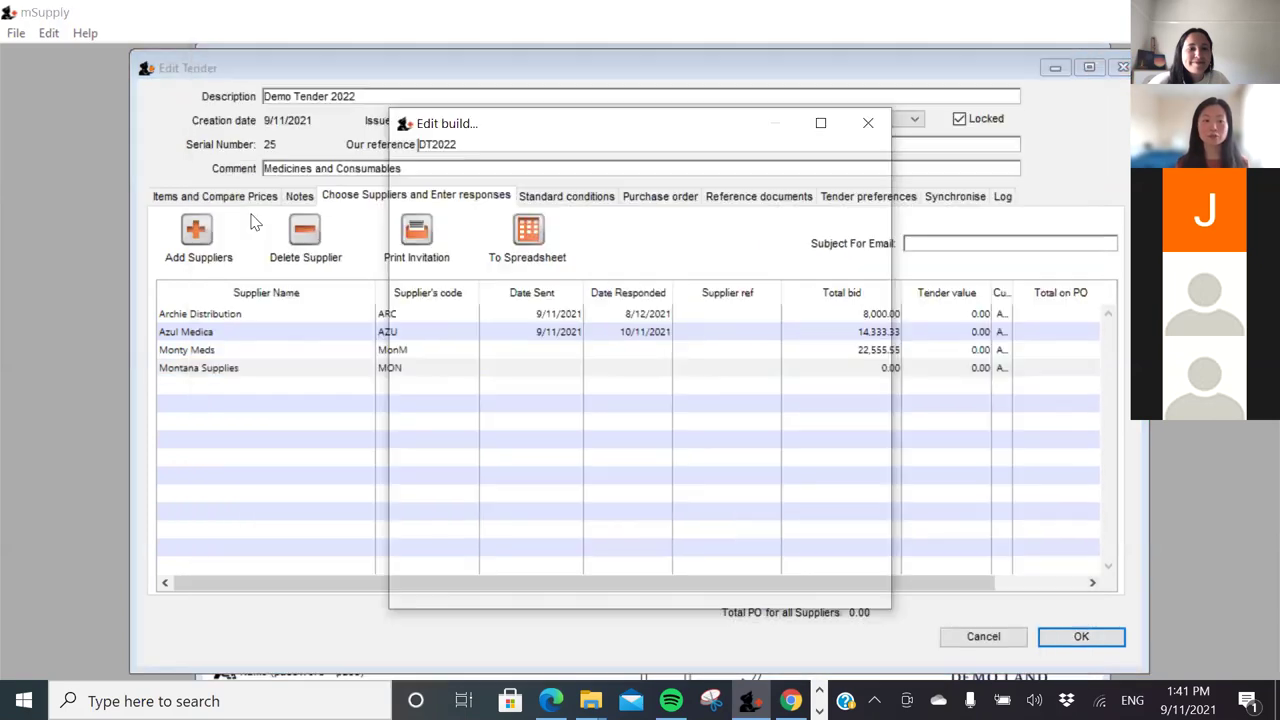
pyautogui.click(826, 580)
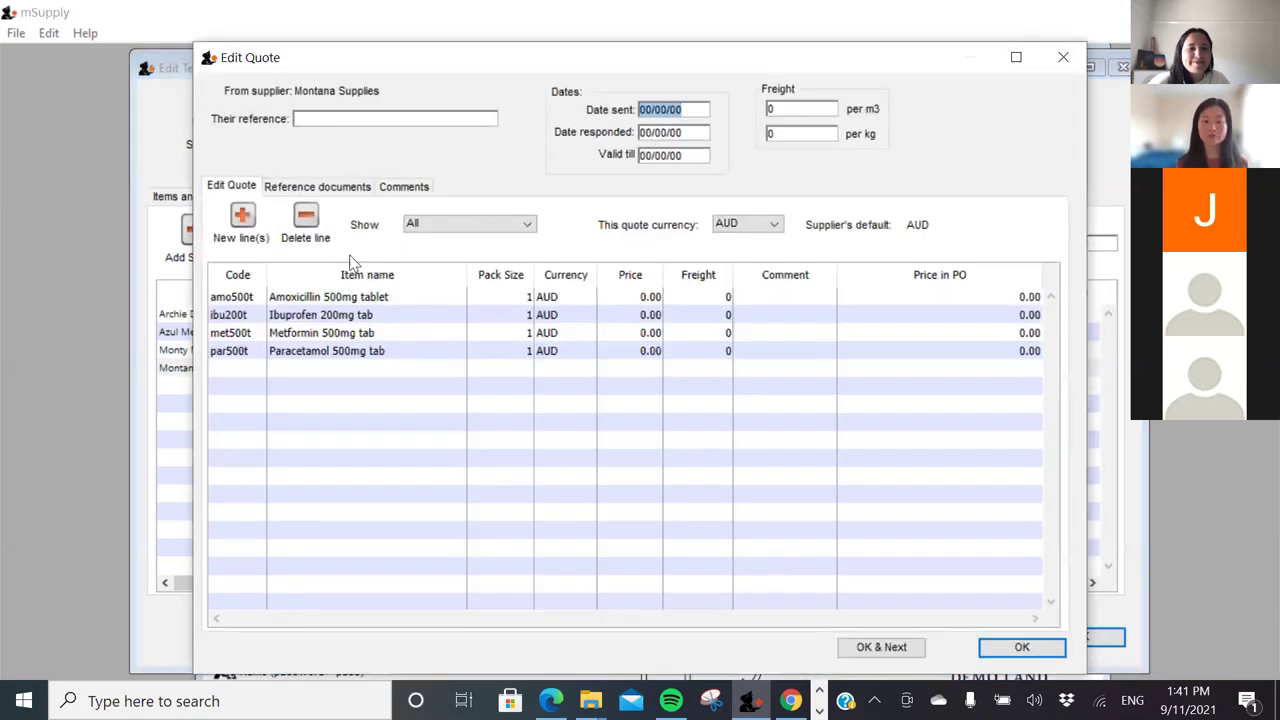
pyautogui.doubleClick(362, 300)
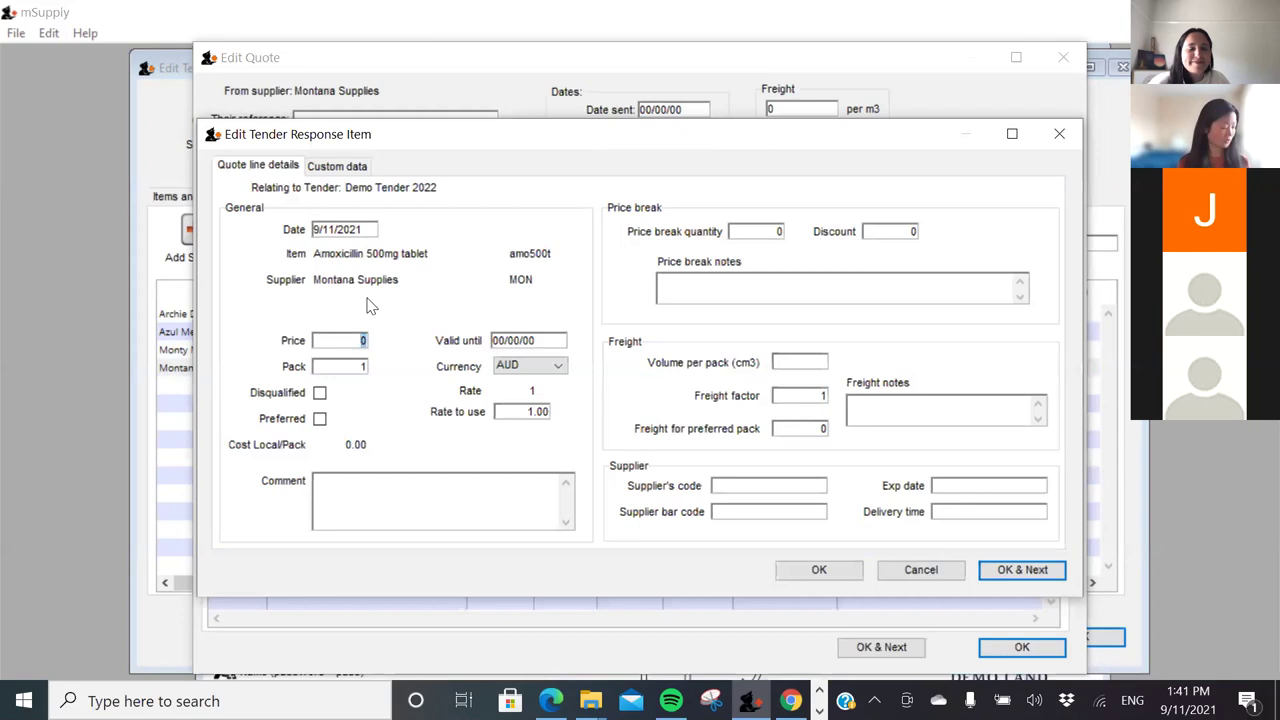
pyautogui.write('1.5')
pyautogui.press('Tab')
pyautogui.write('20')
pyautogui.press('Tab')
pyautogui.press('Return')
# Enter Montana Supplies' Ibuprofen 200mg tab response with price 0.80, and the Metformin 500mg tab response with price 4.00 and pack size 50
pyautogui.write('0.8')
pyautogui.press('Tab')
pyautogui.press('Return')
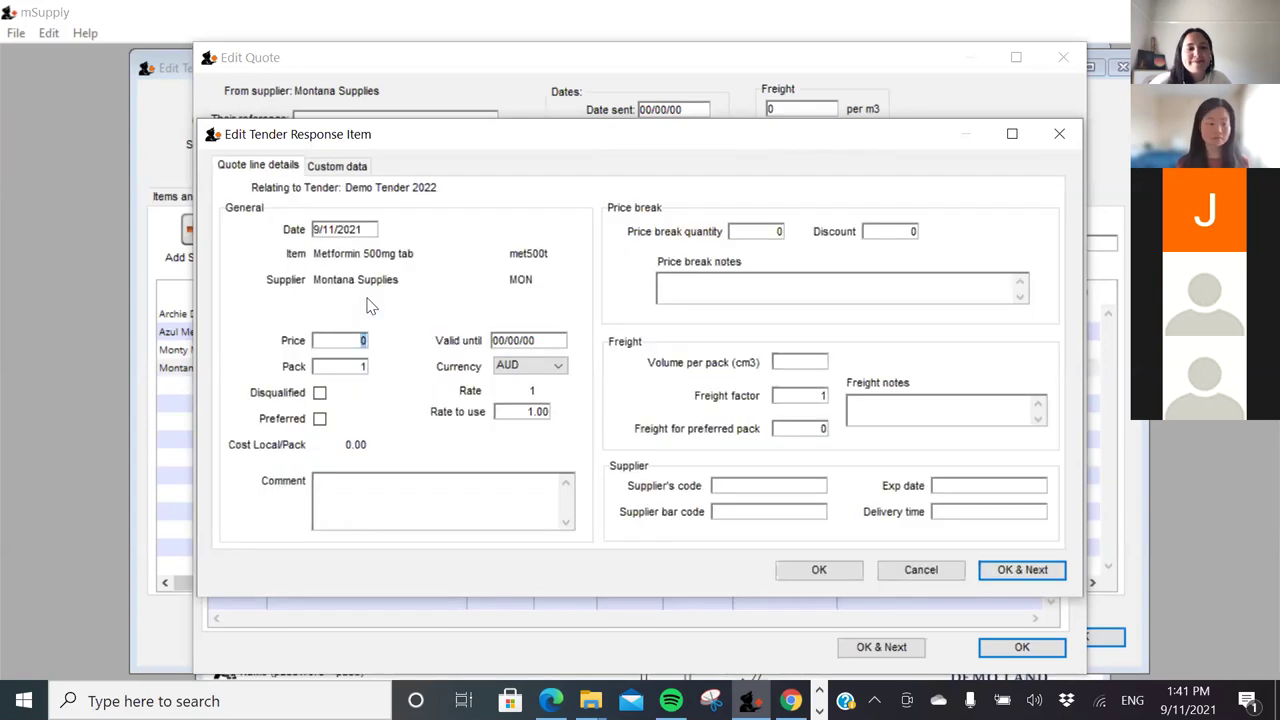
pyautogui.write('4')
pyautogui.press('Tab')
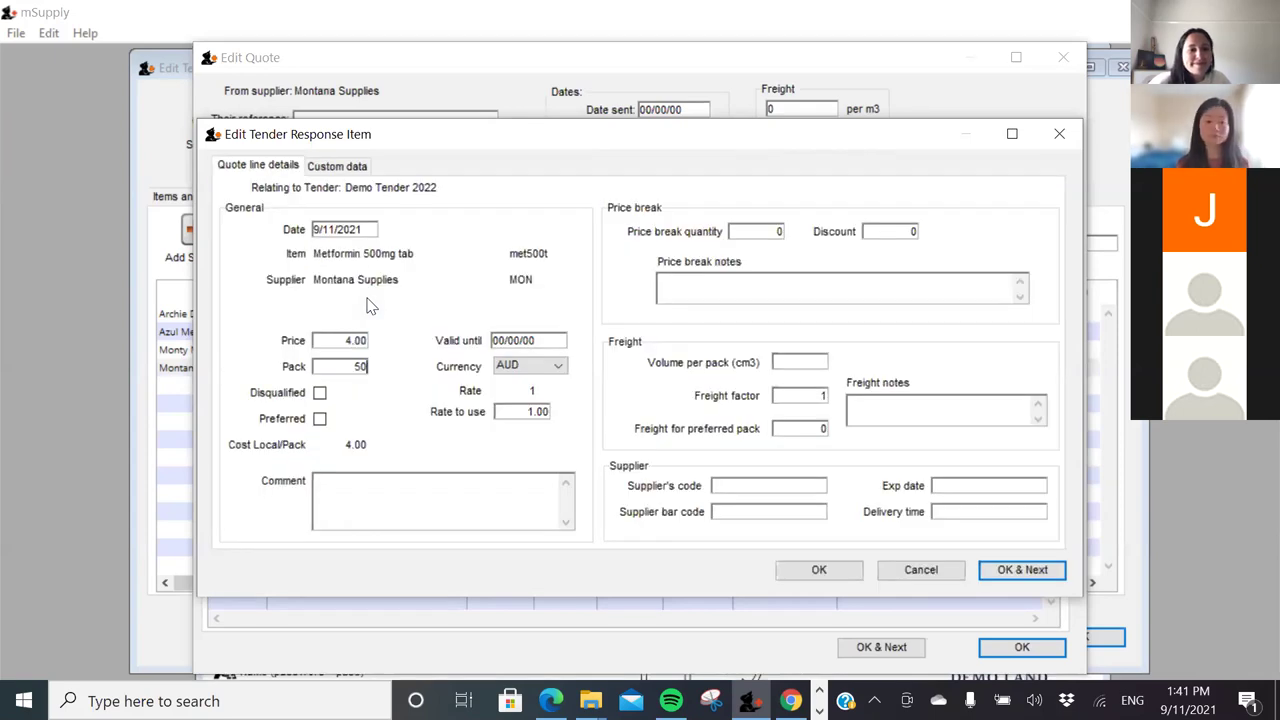
pyautogui.press('Return')
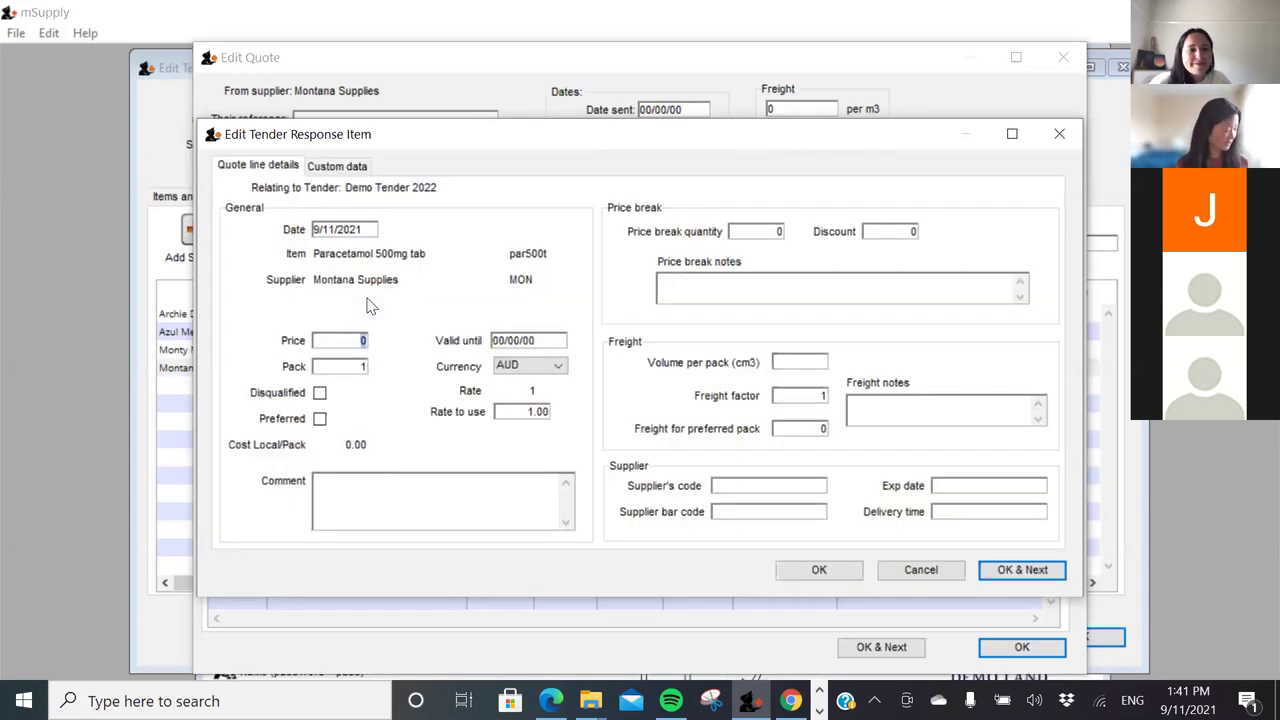
# Enter Montana Supplies' Paracetamol 500mg tab response with price 3.00 and pack size 20, and save the supplier's quote
pyautogui.write('2')
pyautogui.press('BackSpace')
pyautogui.write('3')
pyautogui.press('Tab')
pyautogui.write('20')
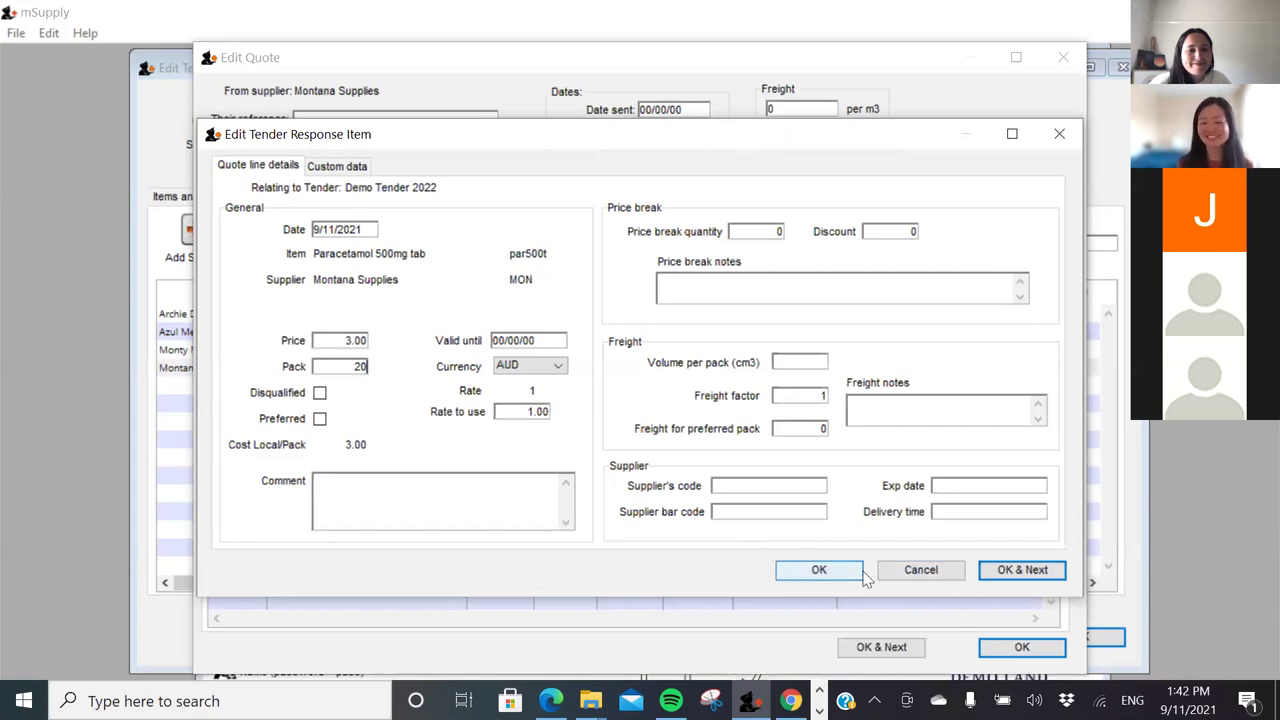
pyautogui.click(1020, 569)
pyautogui.click(1020, 647)
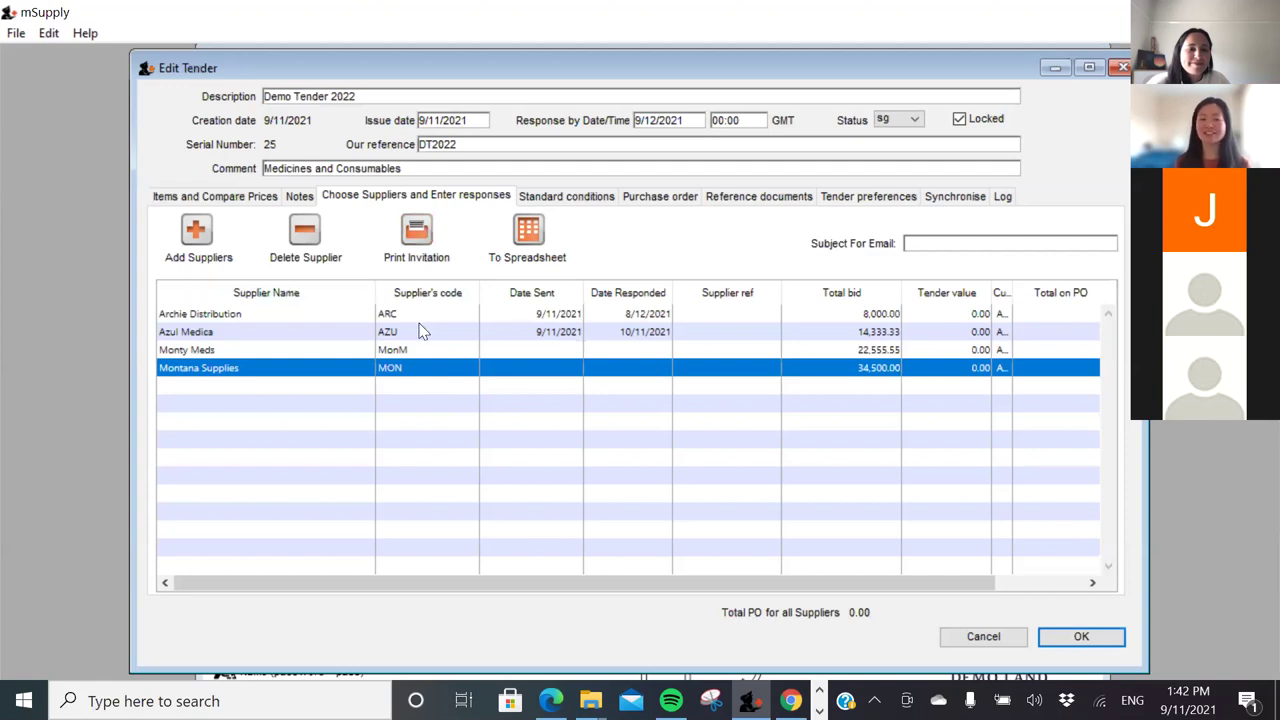
# Mark Archie Distribution as preferred for Amoxicillin 500mg tablet and add the note "Confirm with Archie delivery time is acceptable"
pyautogui.click(212, 200)
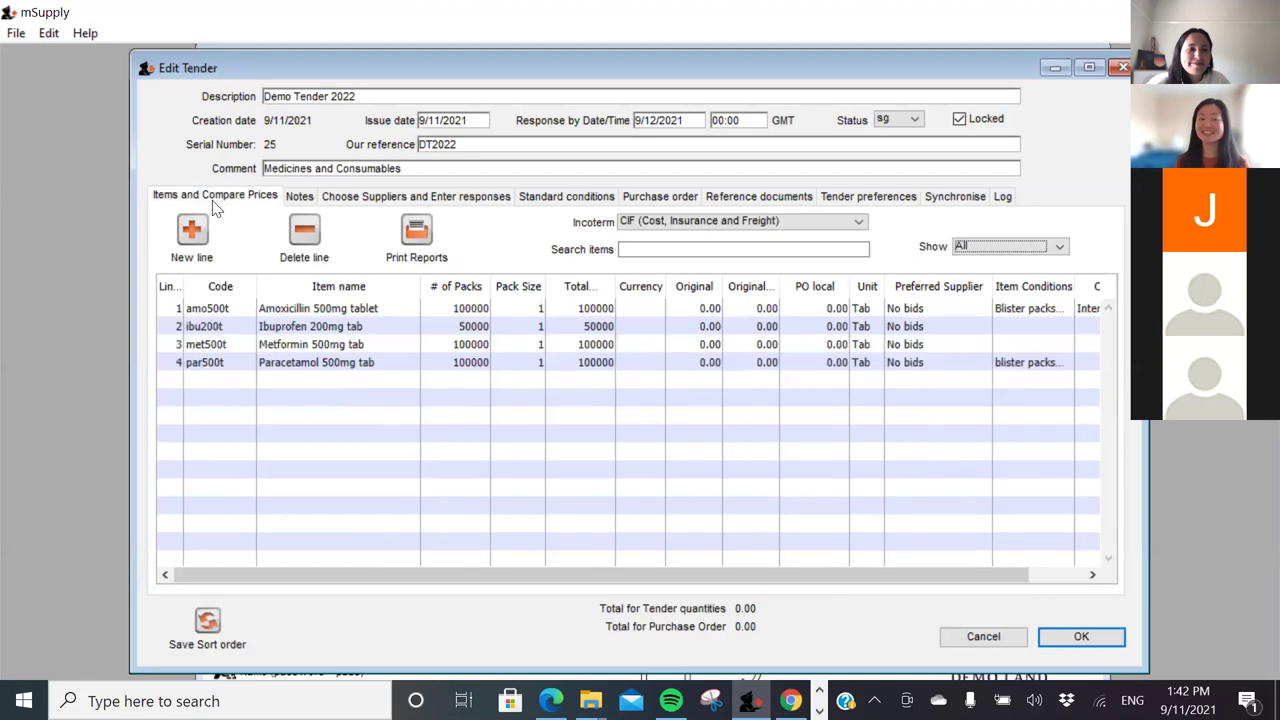
pyautogui.doubleClick(338, 316)
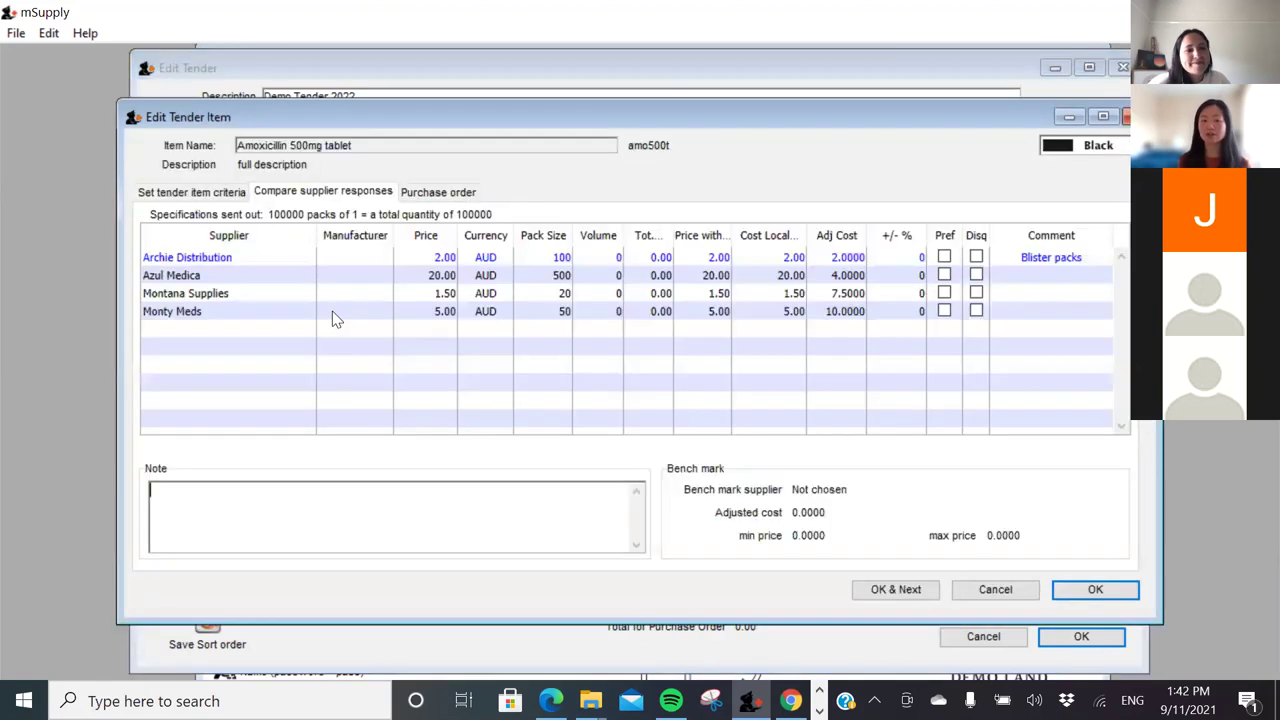
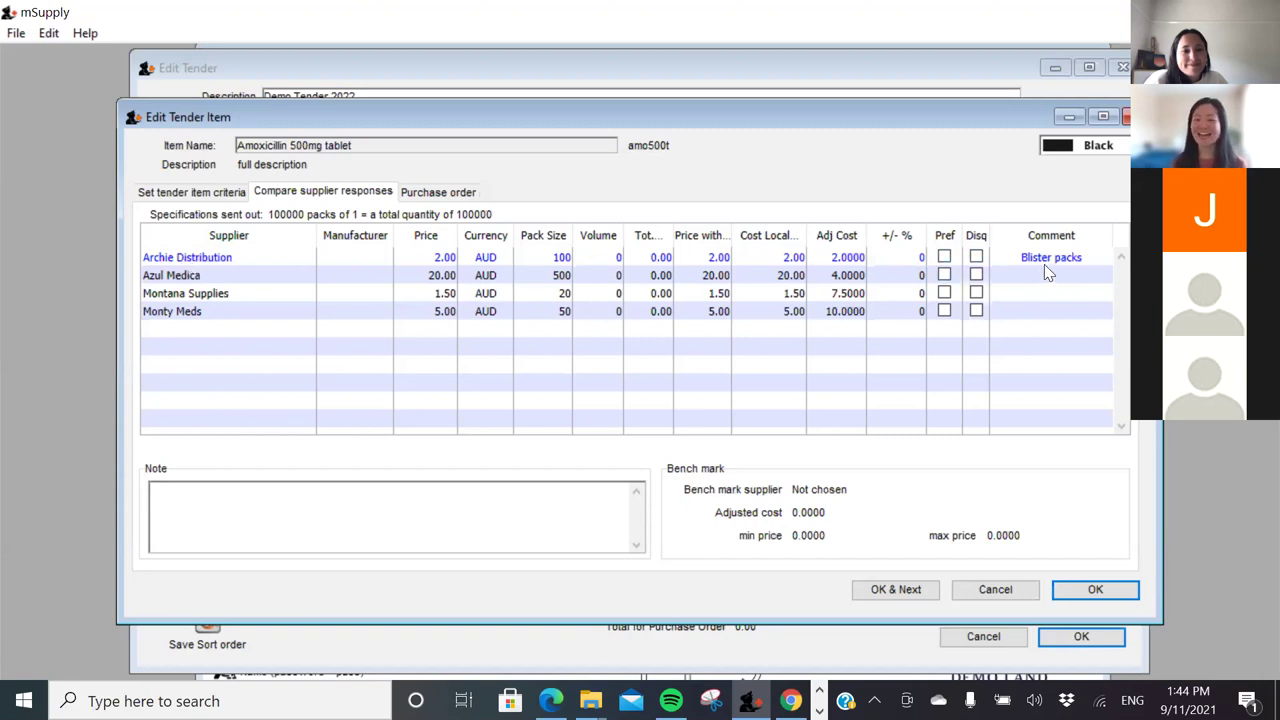
pyautogui.click(943, 260)
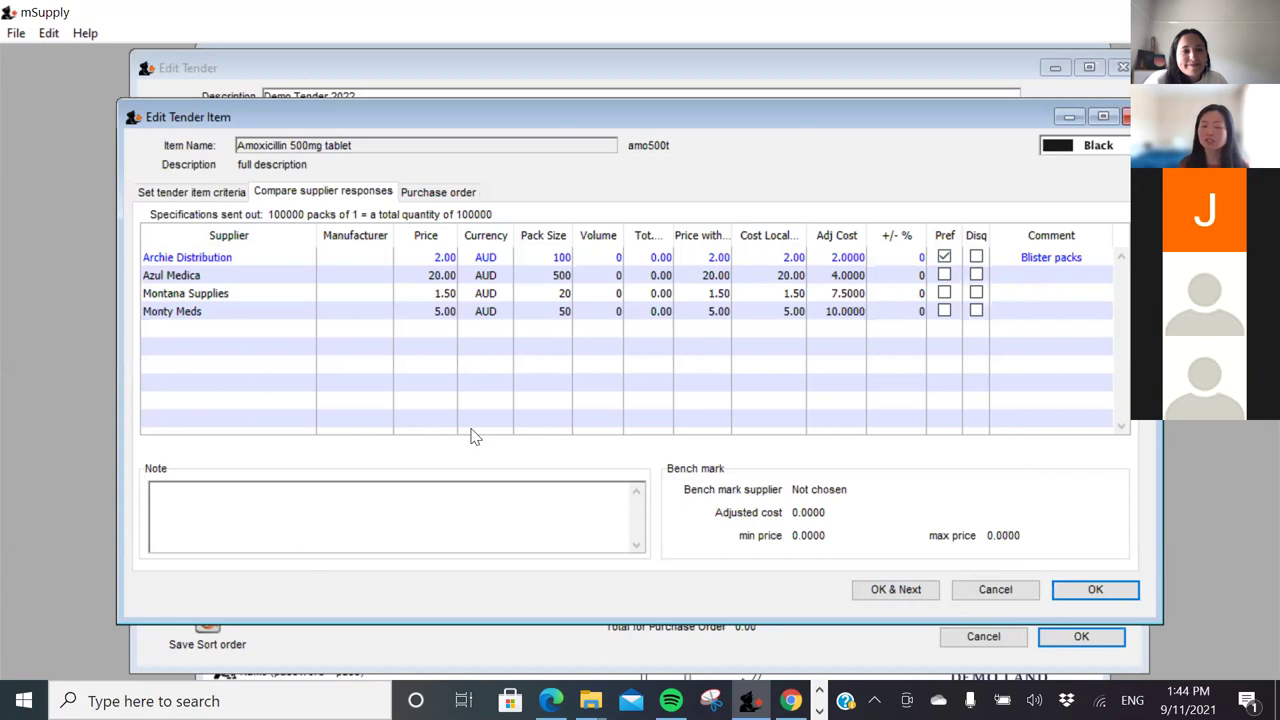
pyautogui.write('Co')
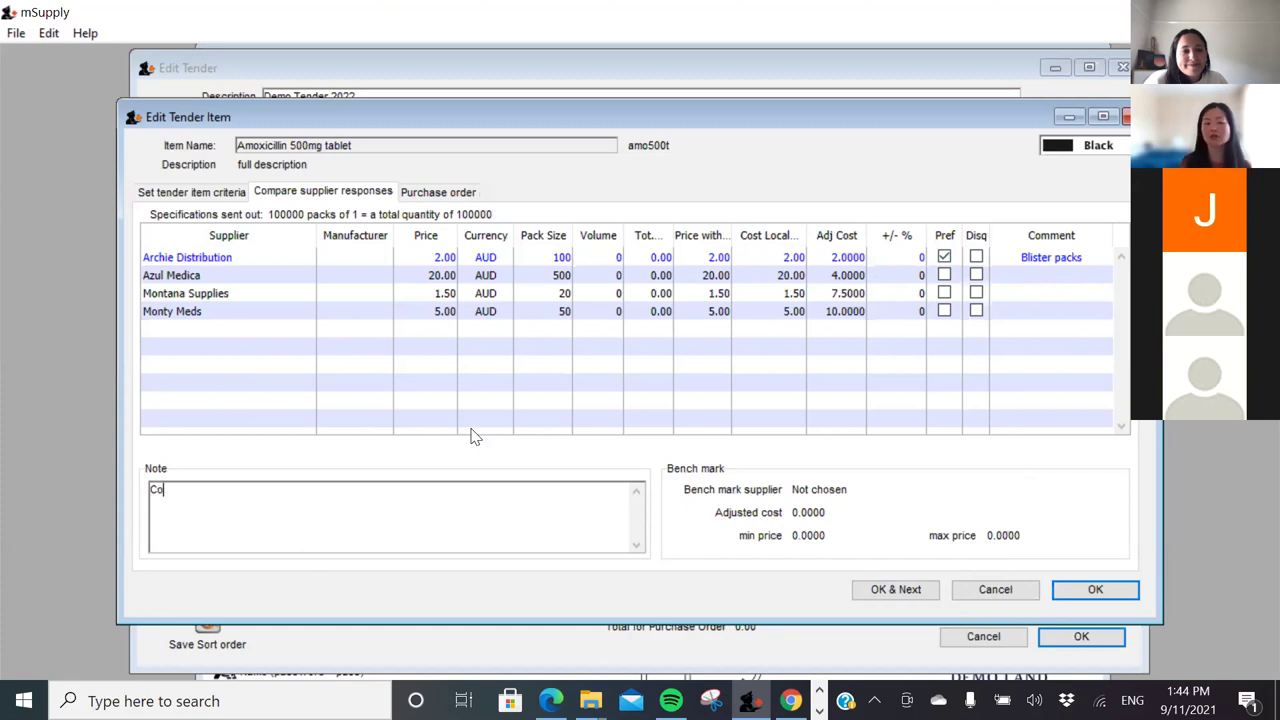
pyautogui.write('nfirm with Archie delivery time is acceptable')
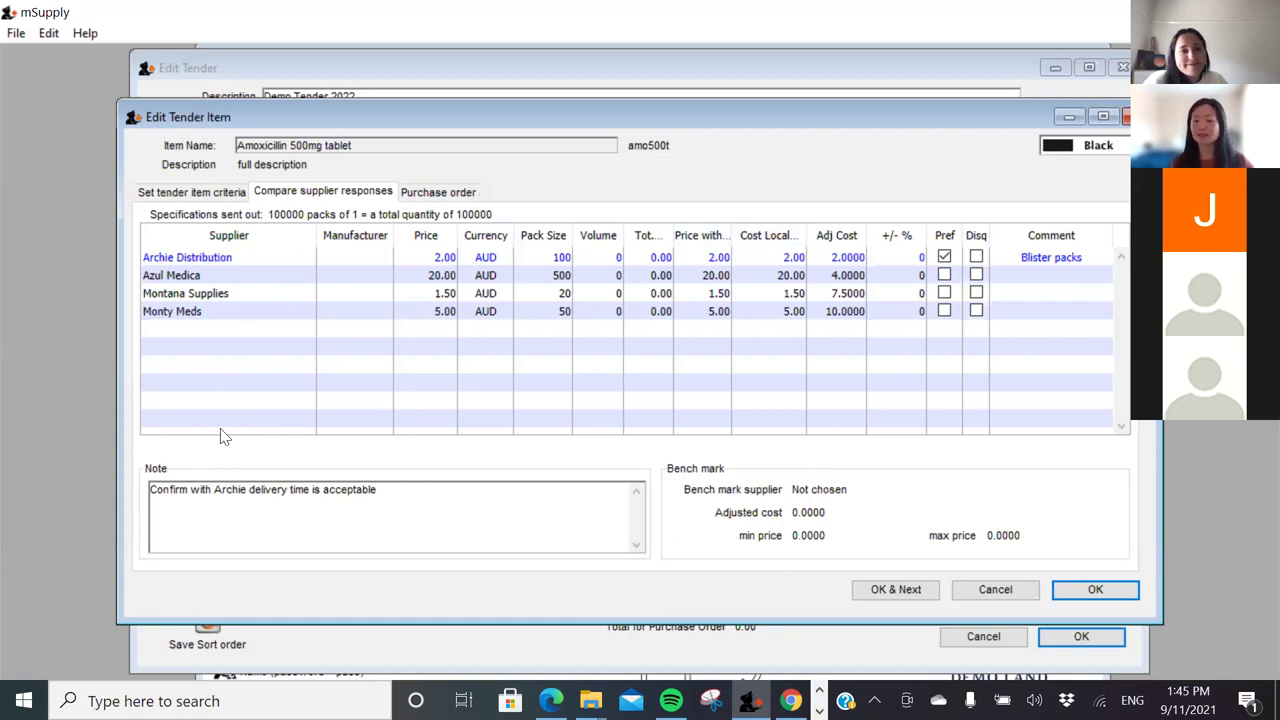
pyautogui.click(872, 594)
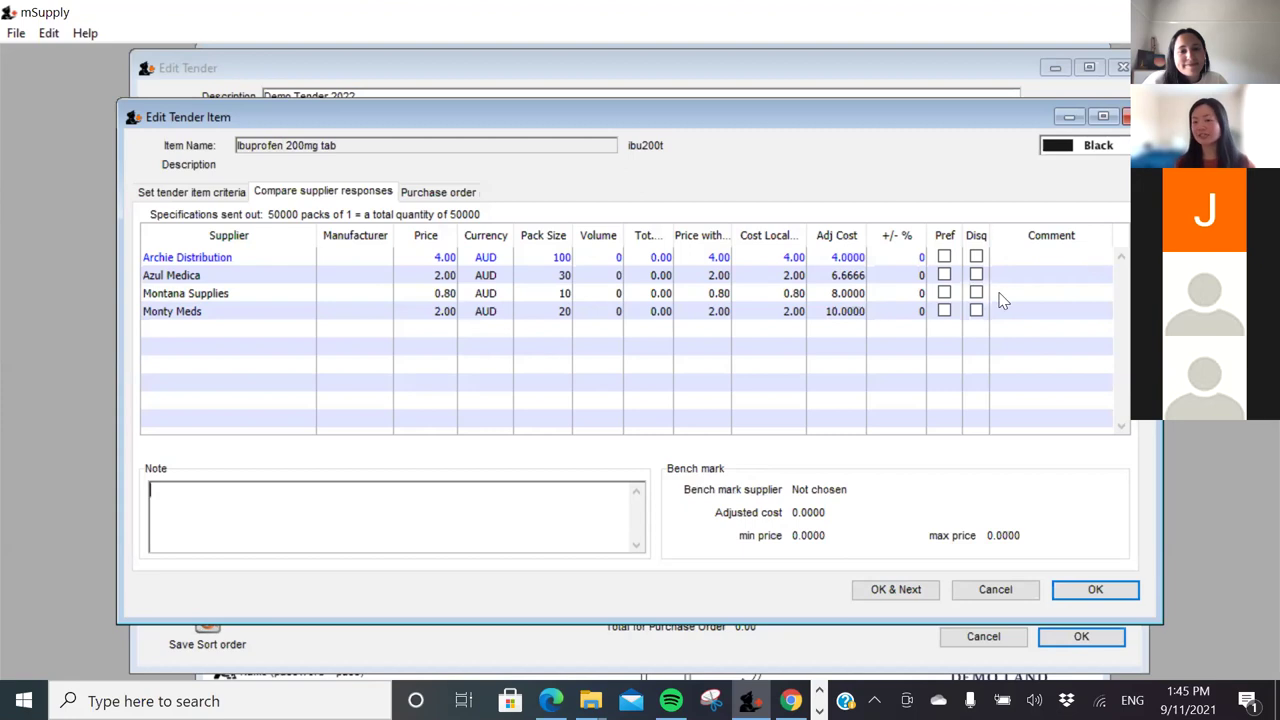
# Mark Archie Distribution as preferred for Ibuprofen 200mg tab, and for Metformin 500mg tab prefer Azul Medica and disqualify Archie Distribution
pyautogui.click(944, 257)
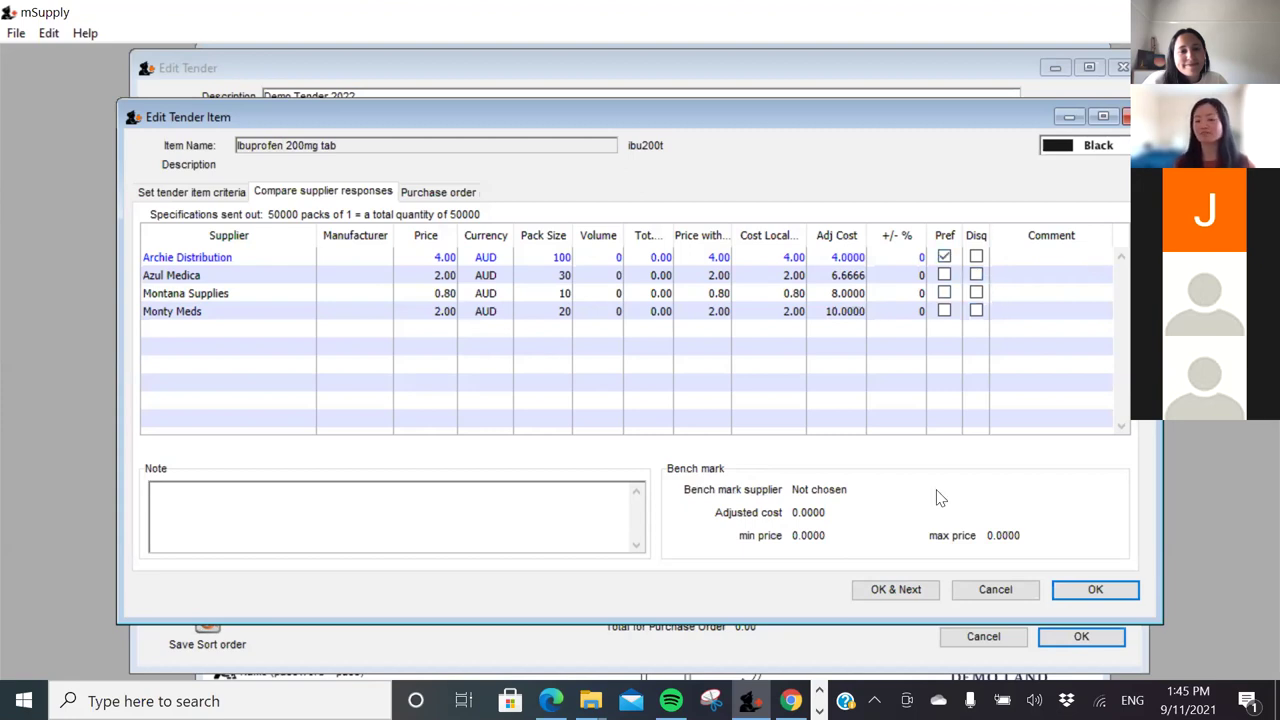
pyautogui.click(906, 590)
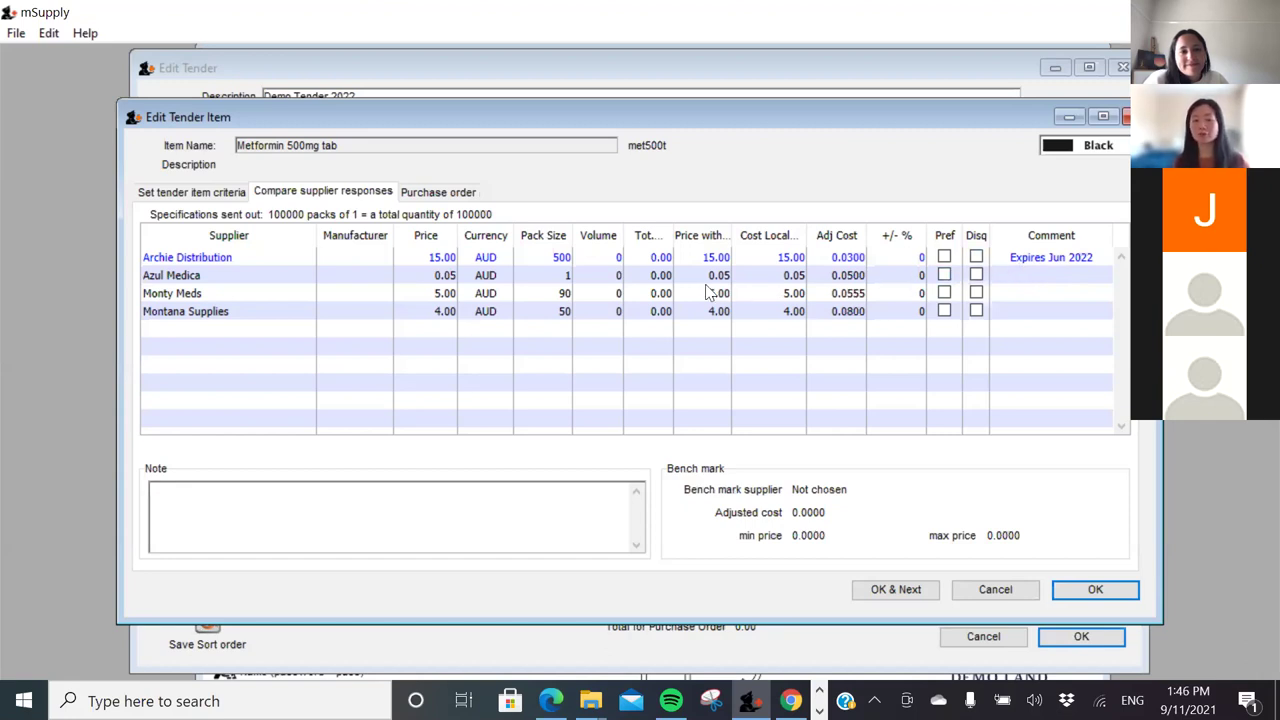
pyautogui.click(944, 275)
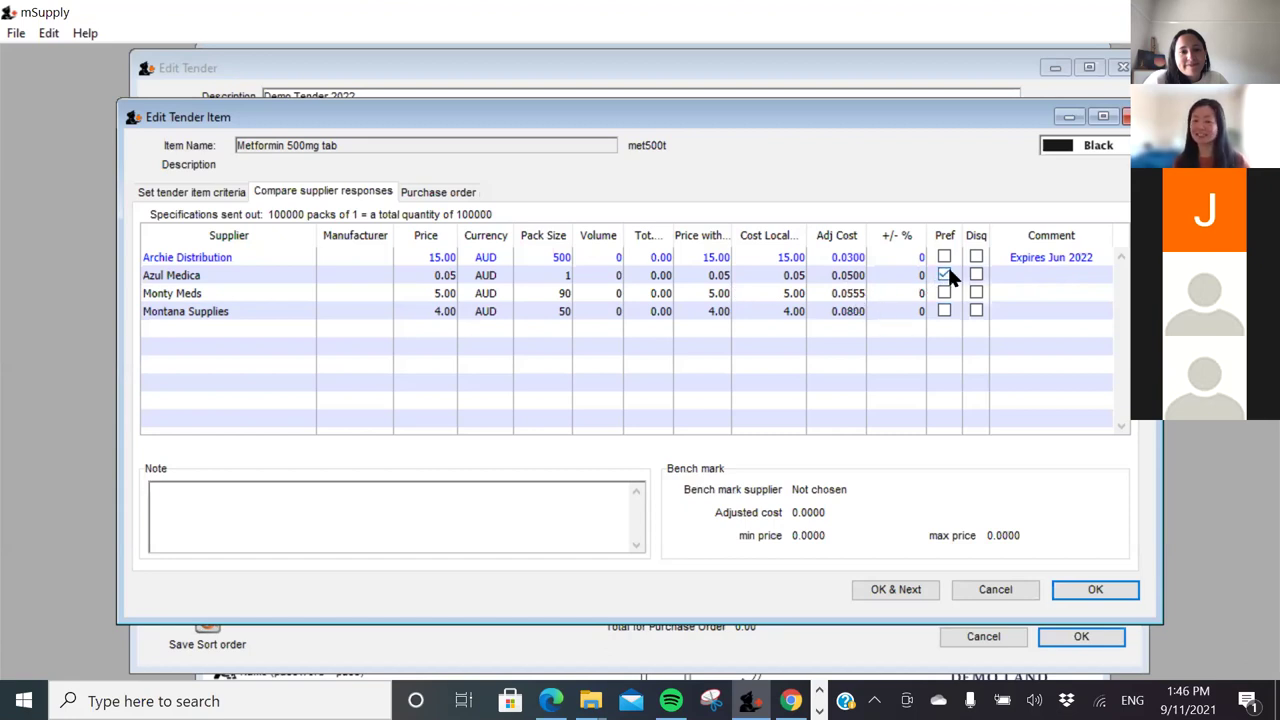
pyautogui.click(977, 258)
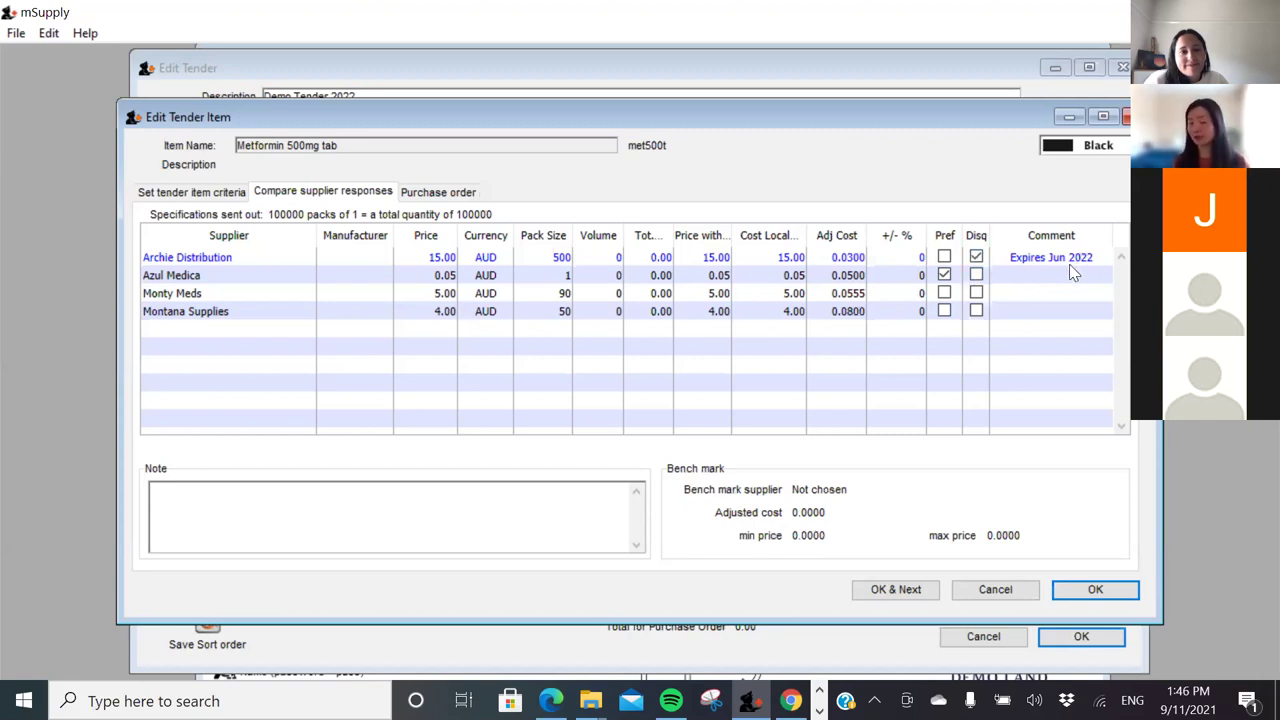
pyautogui.click(903, 594)
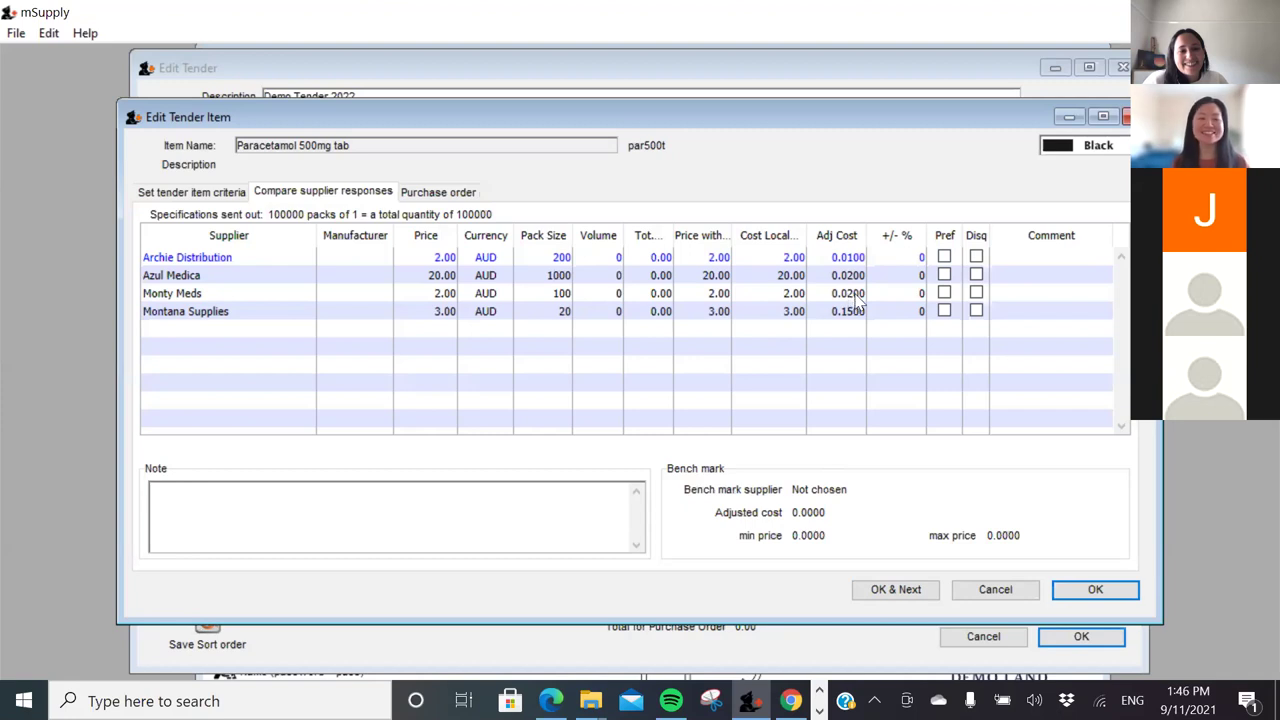
# Mark Monty Meds as preferred for Paracetamol 500mg tab, save the item, and recheck its supplier comparison
pyautogui.click(946, 293)
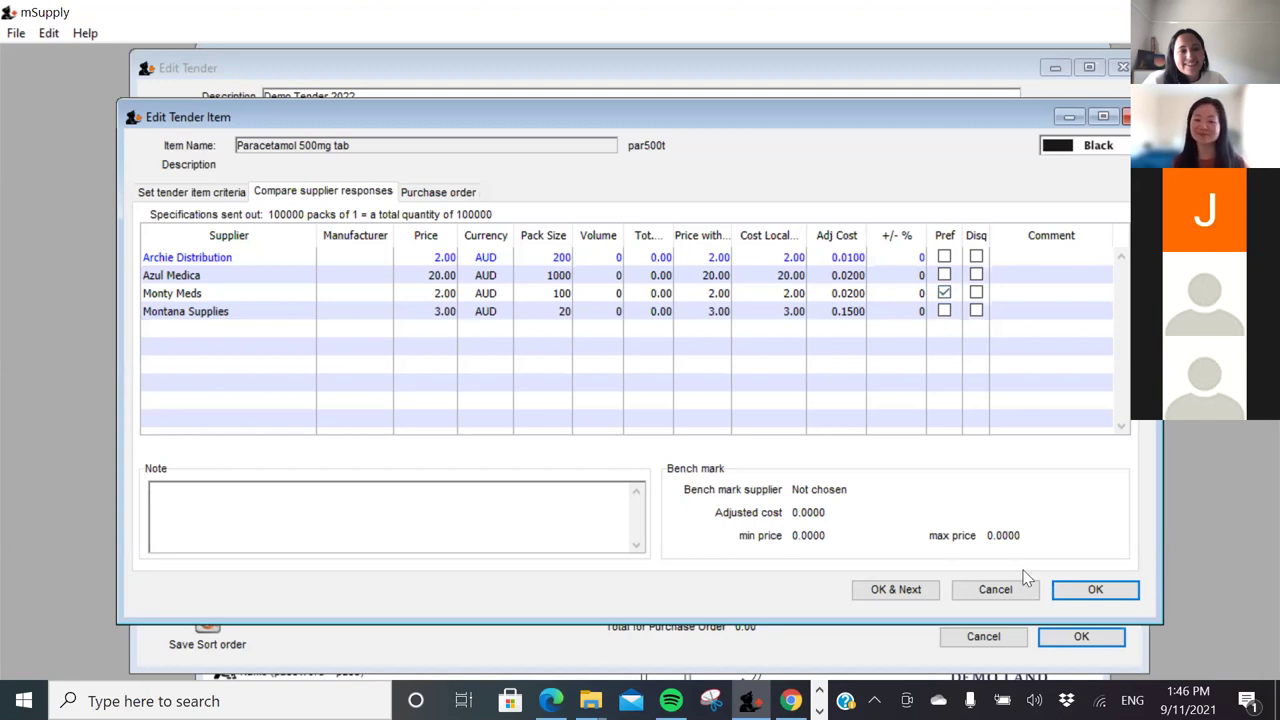
pyautogui.click(1095, 590)
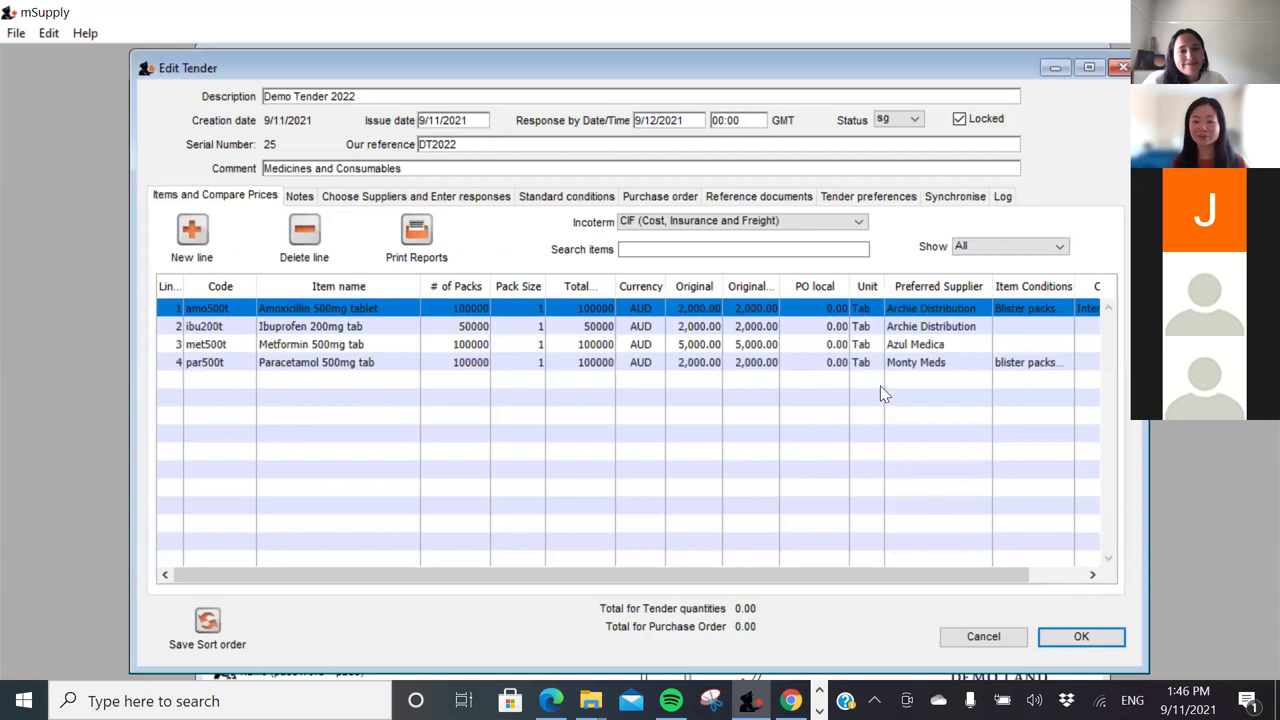
pyautogui.click(928, 364)
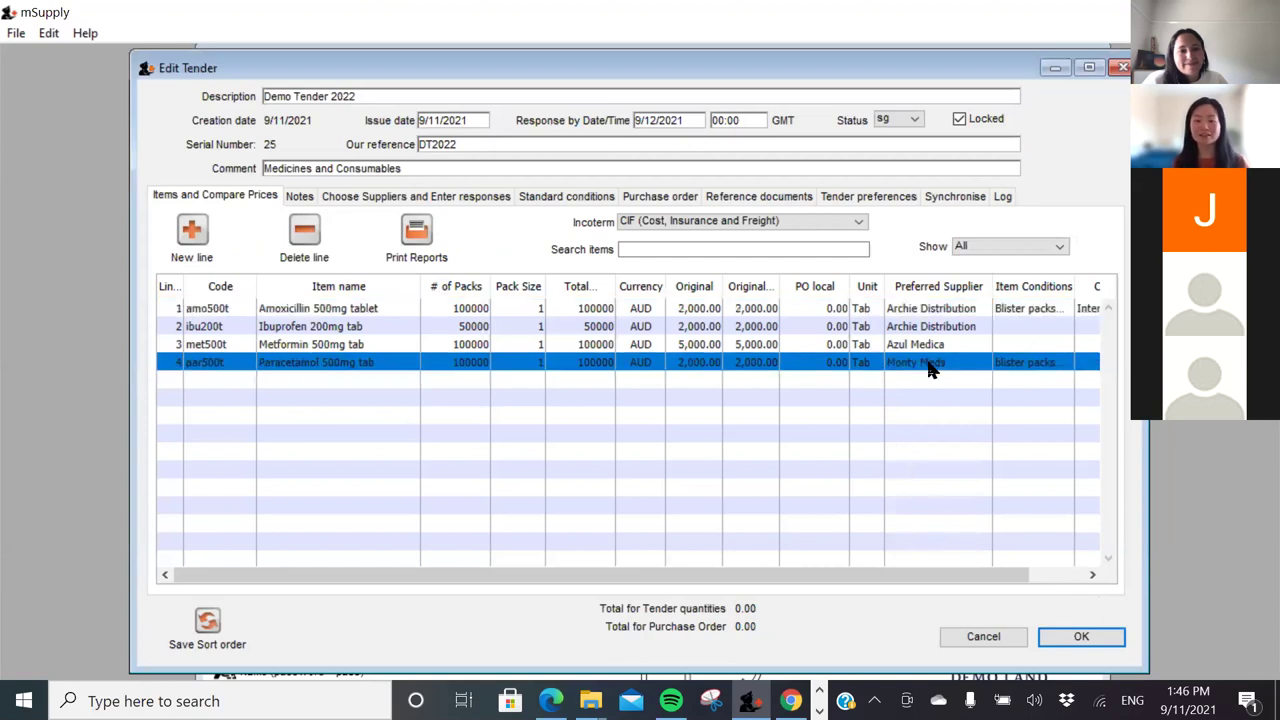
pyautogui.doubleClick(928, 364)
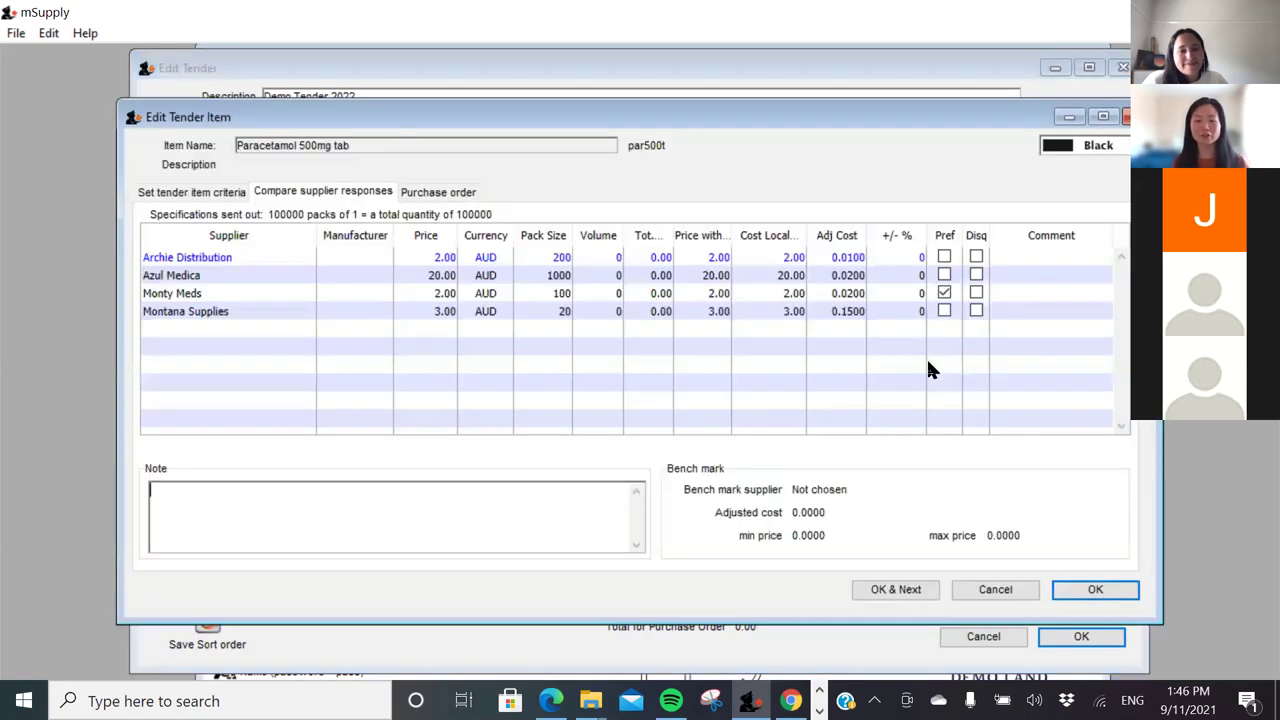
pyautogui.click(1068, 588)
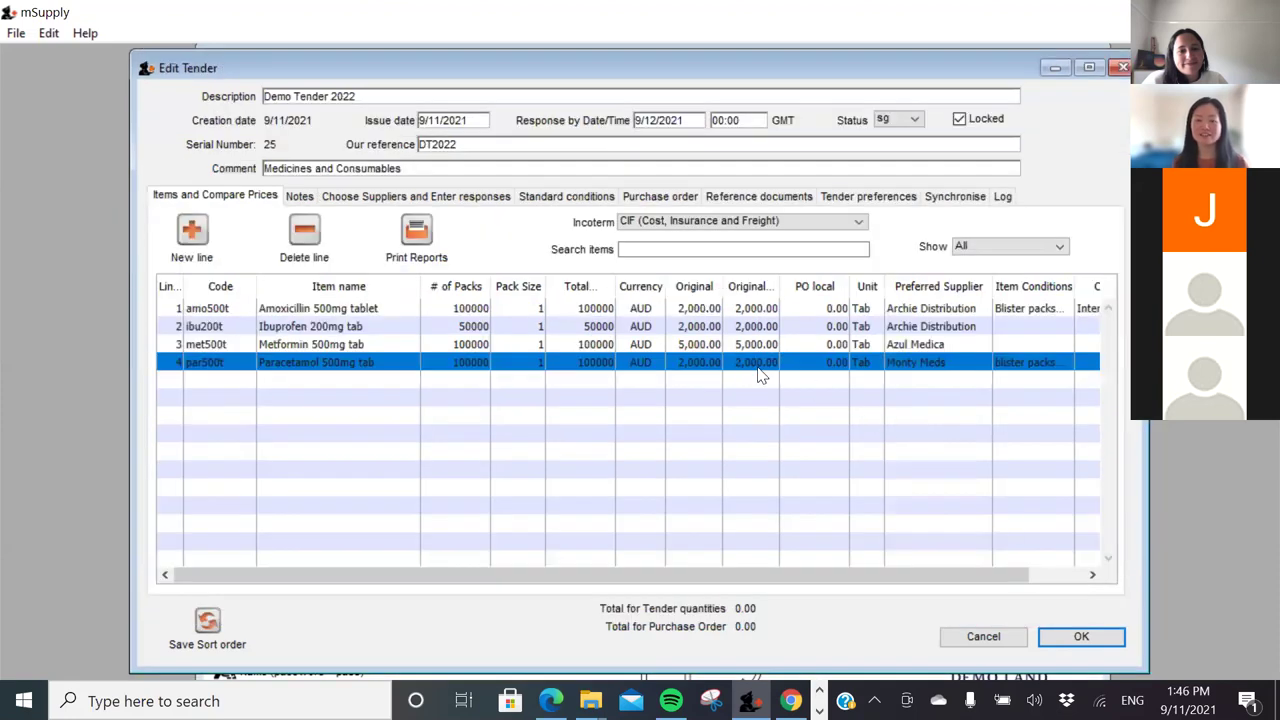
# Change the preferred supplier for Paracetamol 500mg tab to Archie Distribution and save the item
pyautogui.doubleClick(690, 366)
pyautogui.click(944, 293)
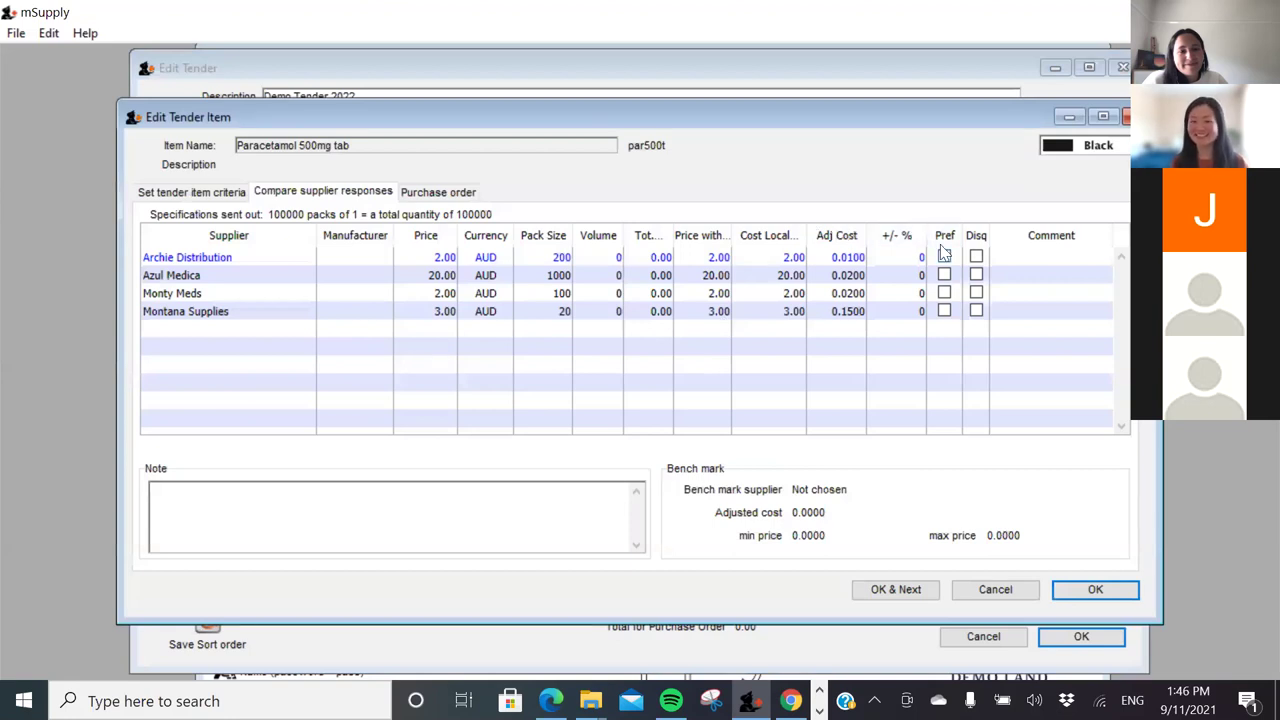
pyautogui.click(1090, 590)
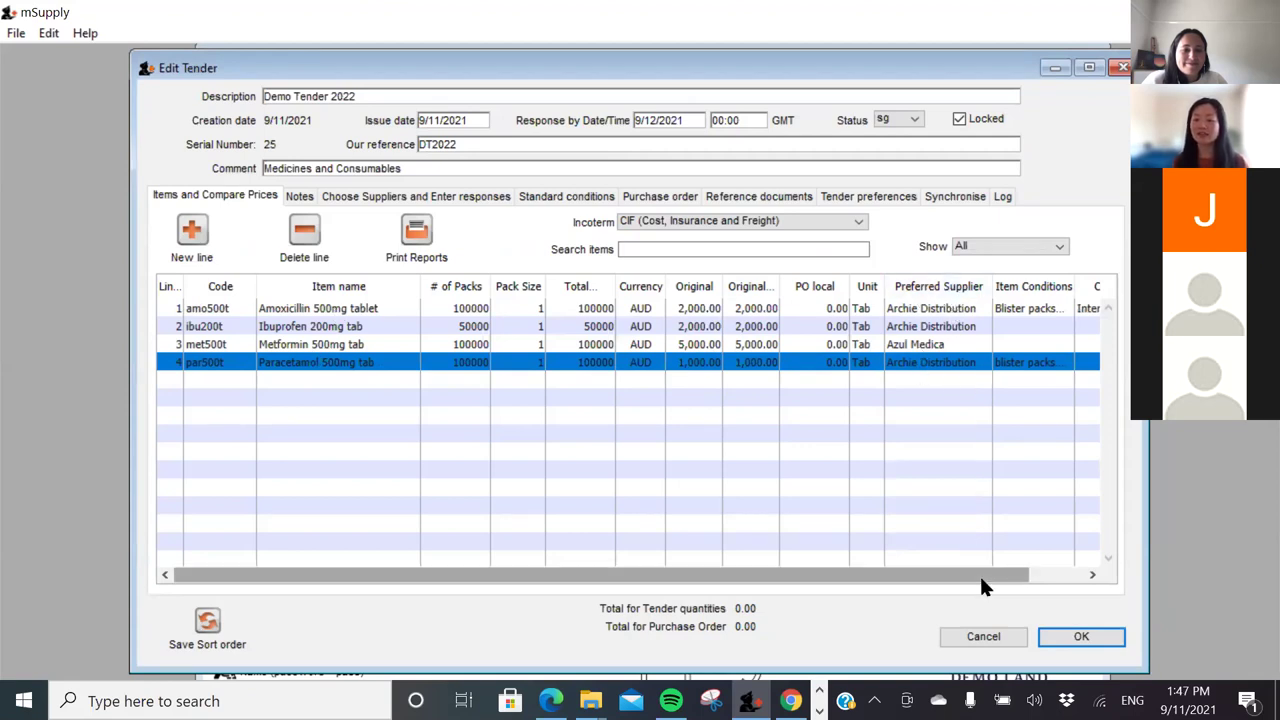
# Review the tender's preferred suppliers per item, the supplier bid and tender values, the purchase order options and the tender preferences
pyautogui.moveTo(979, 573); pyautogui.dragTo(1020, 517)
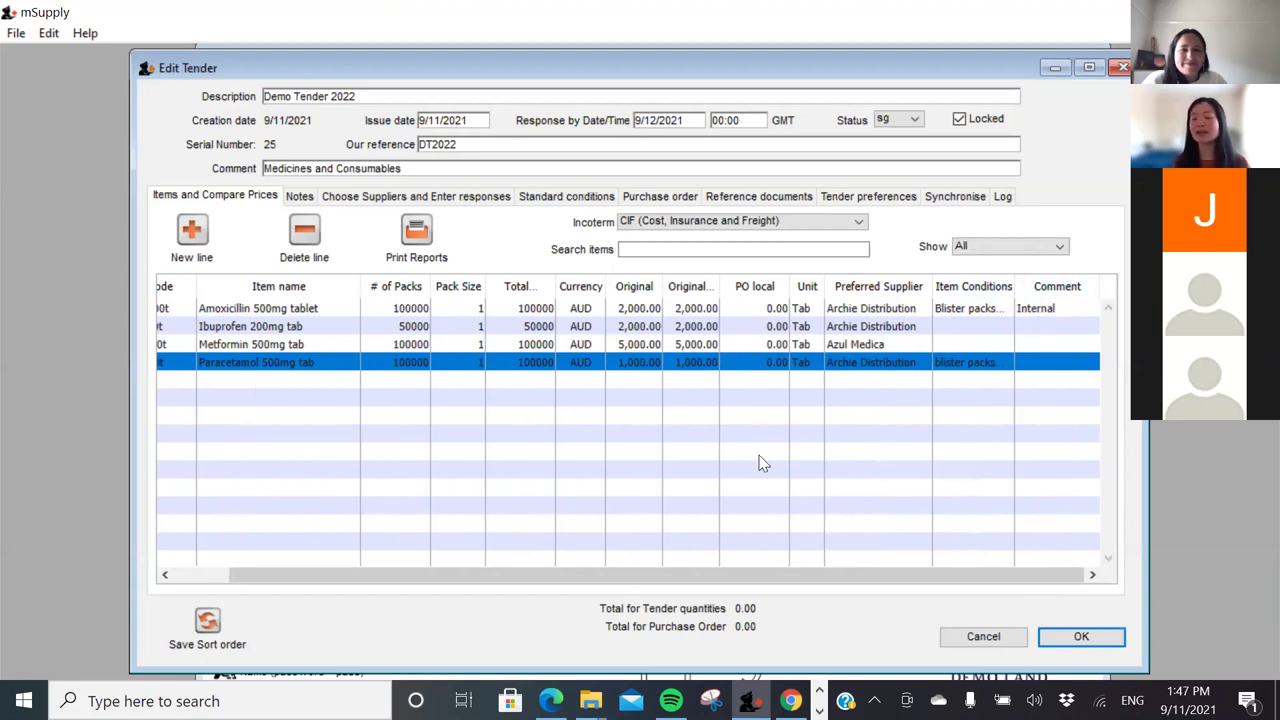
pyautogui.moveTo(731, 576); pyautogui.dragTo(565, 578)
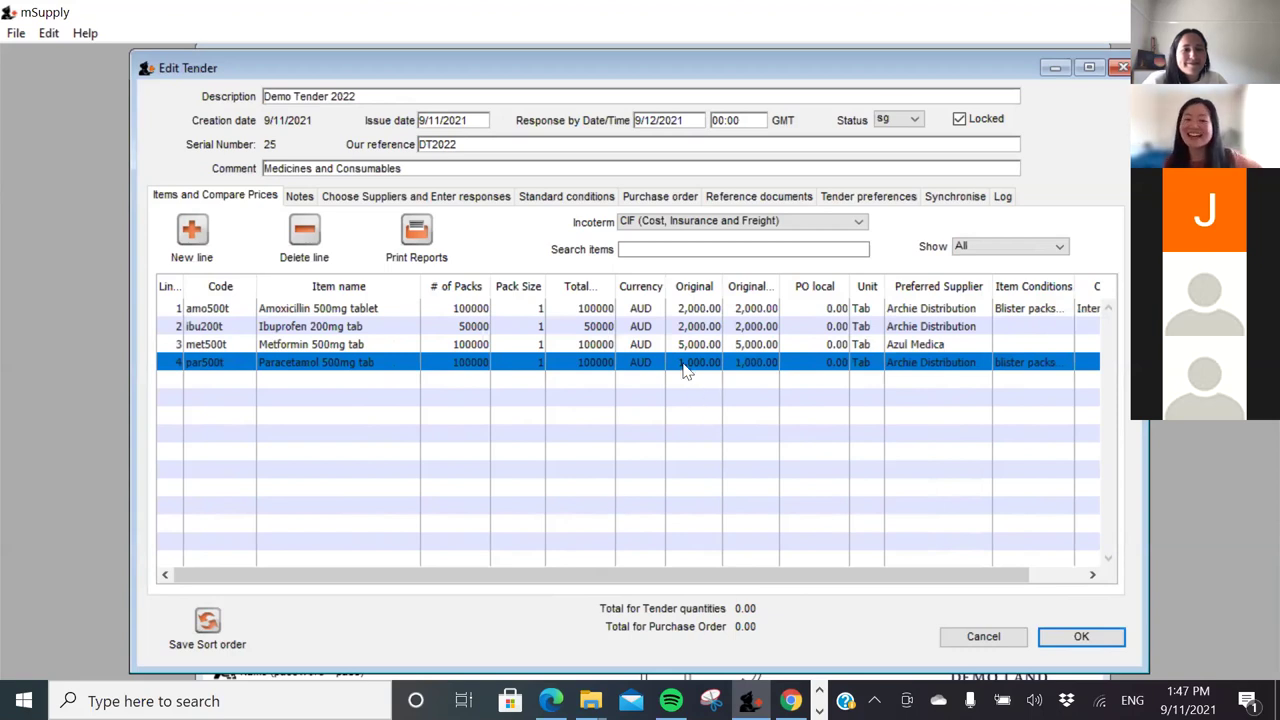
pyautogui.click(456, 197)
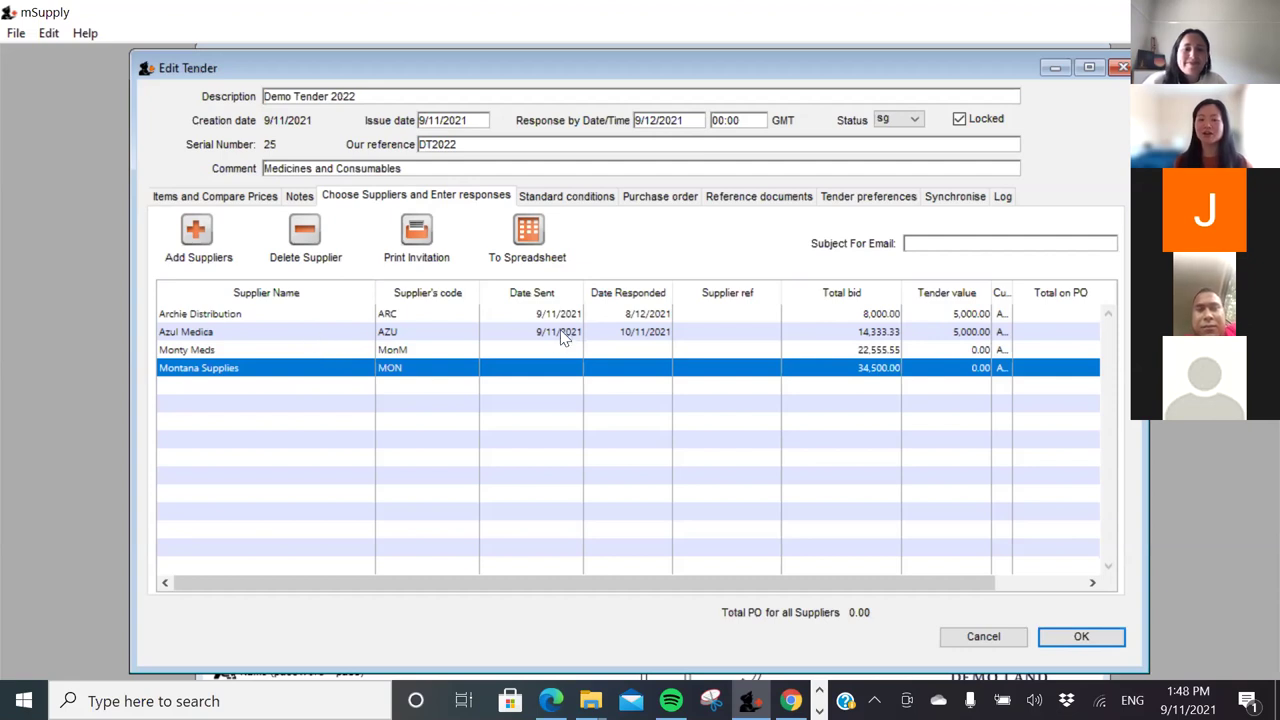
pyautogui.click(675, 330)
pyautogui.click(677, 316)
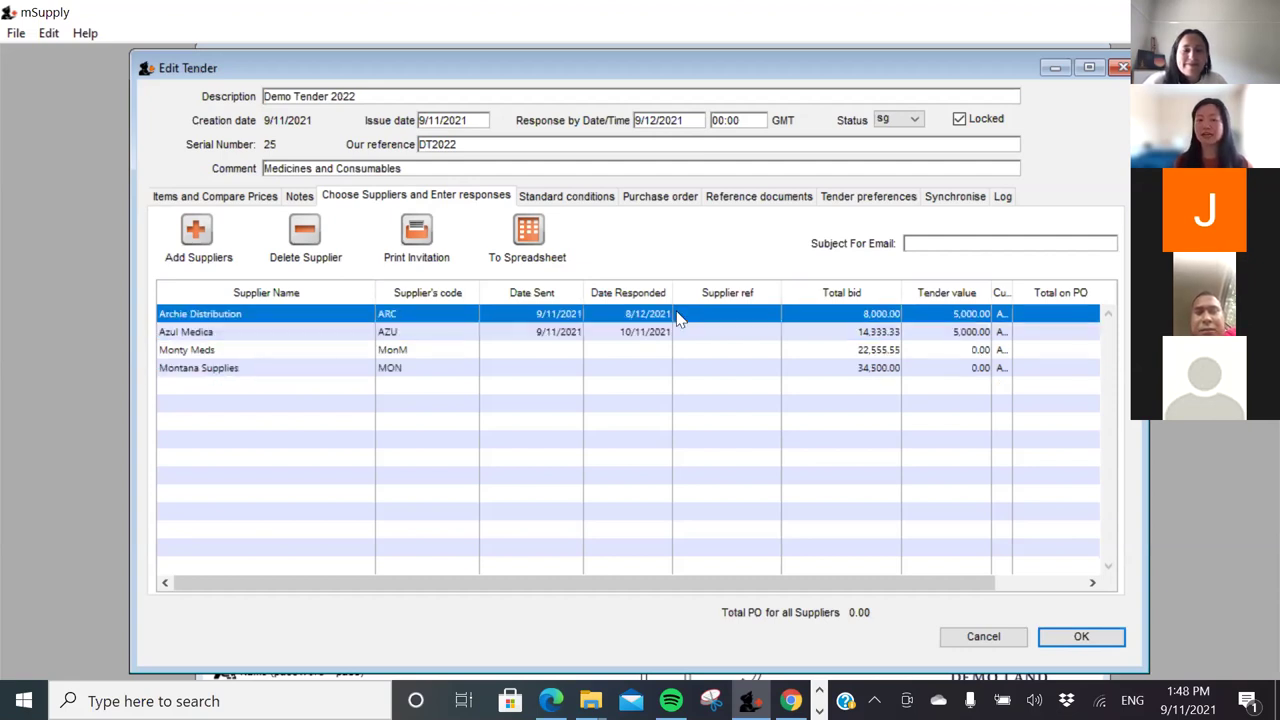
pyautogui.click(656, 333)
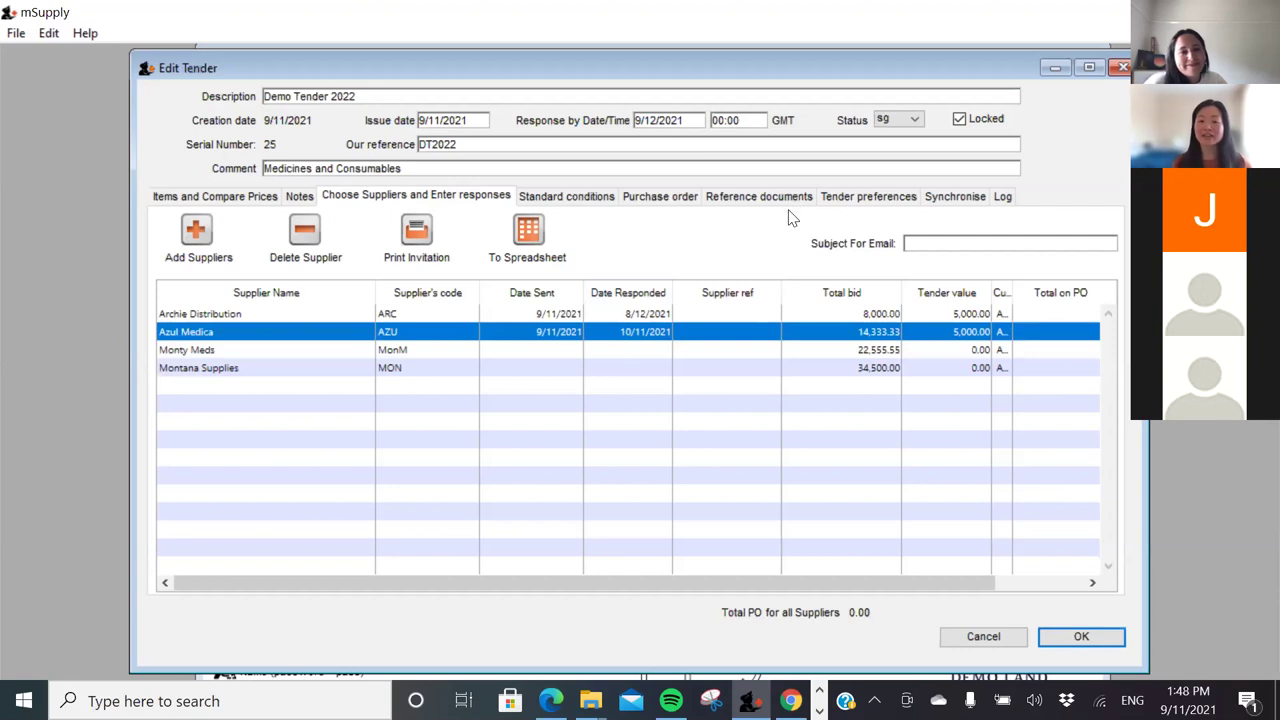
pyautogui.click(664, 196)
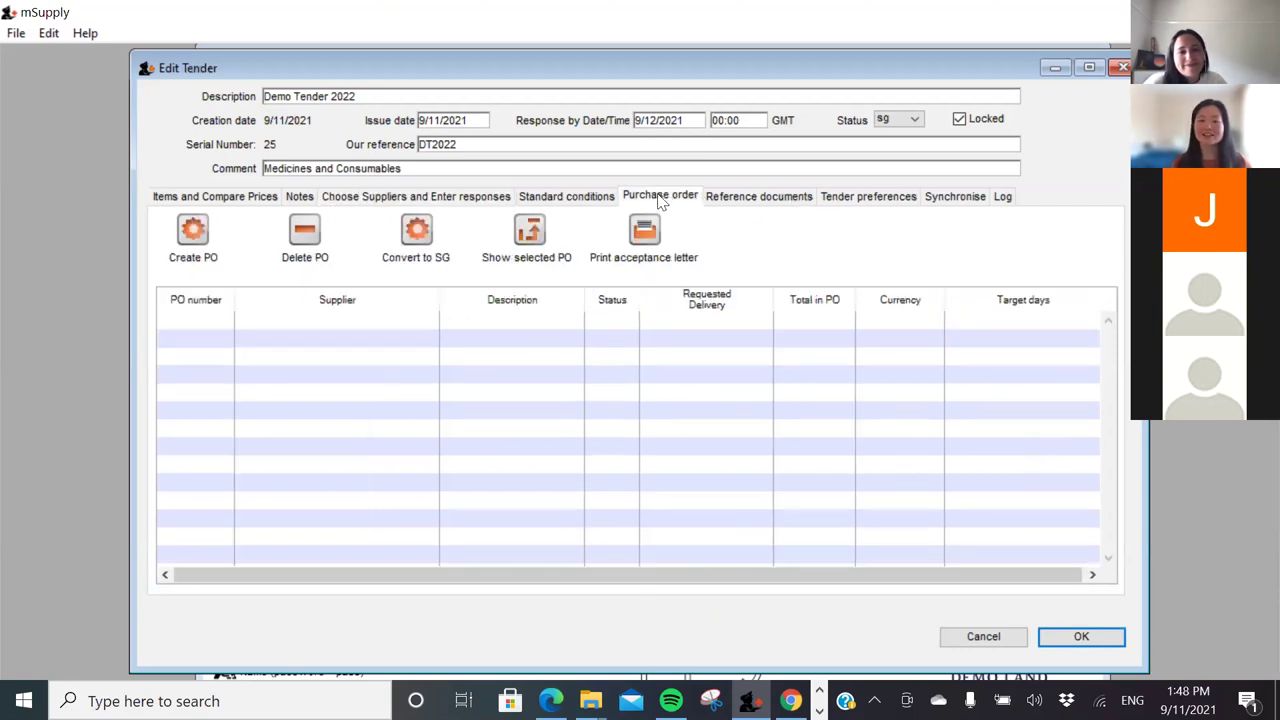
pyautogui.click(752, 198)
pyautogui.click(437, 200)
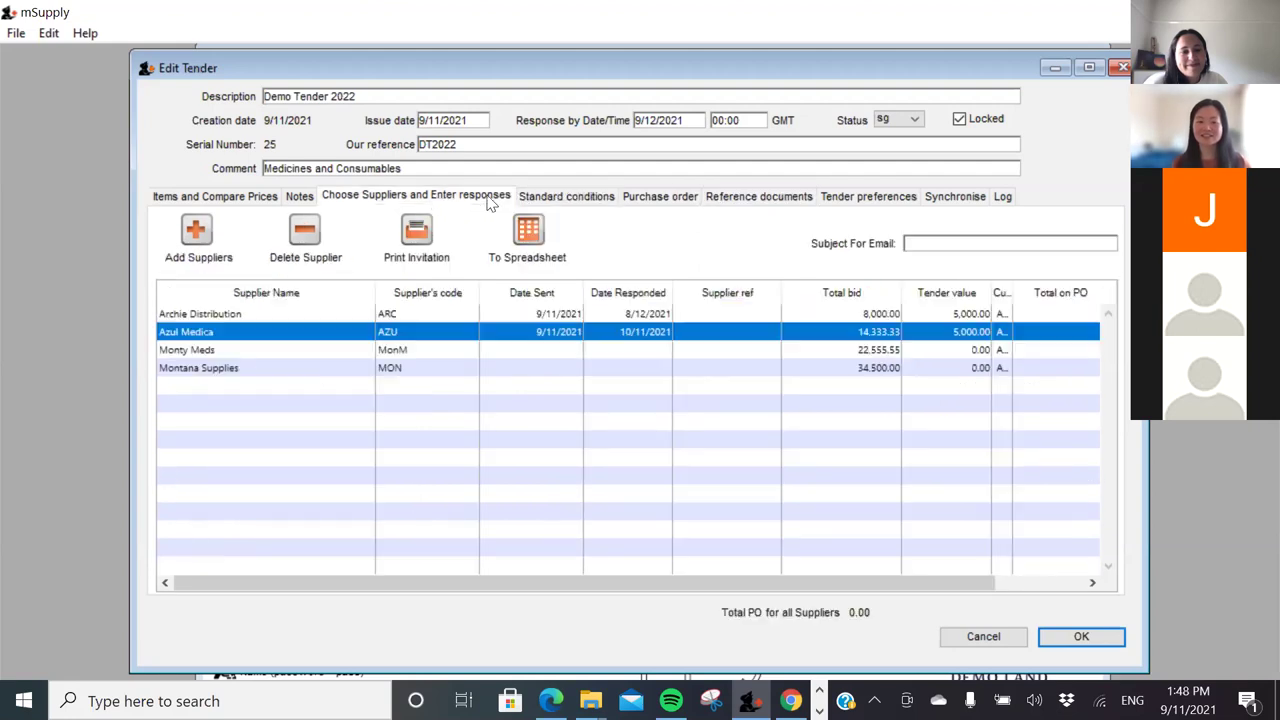
pyautogui.click(857, 211)
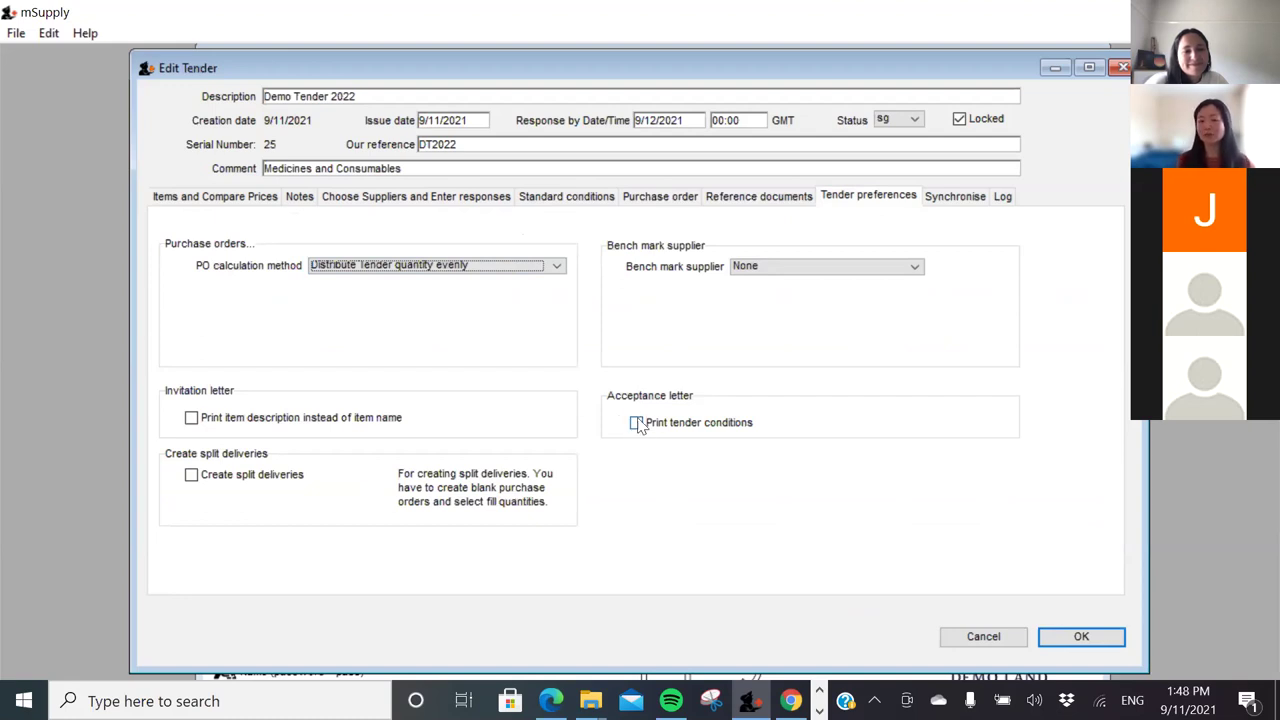
pyautogui.click(643, 203)
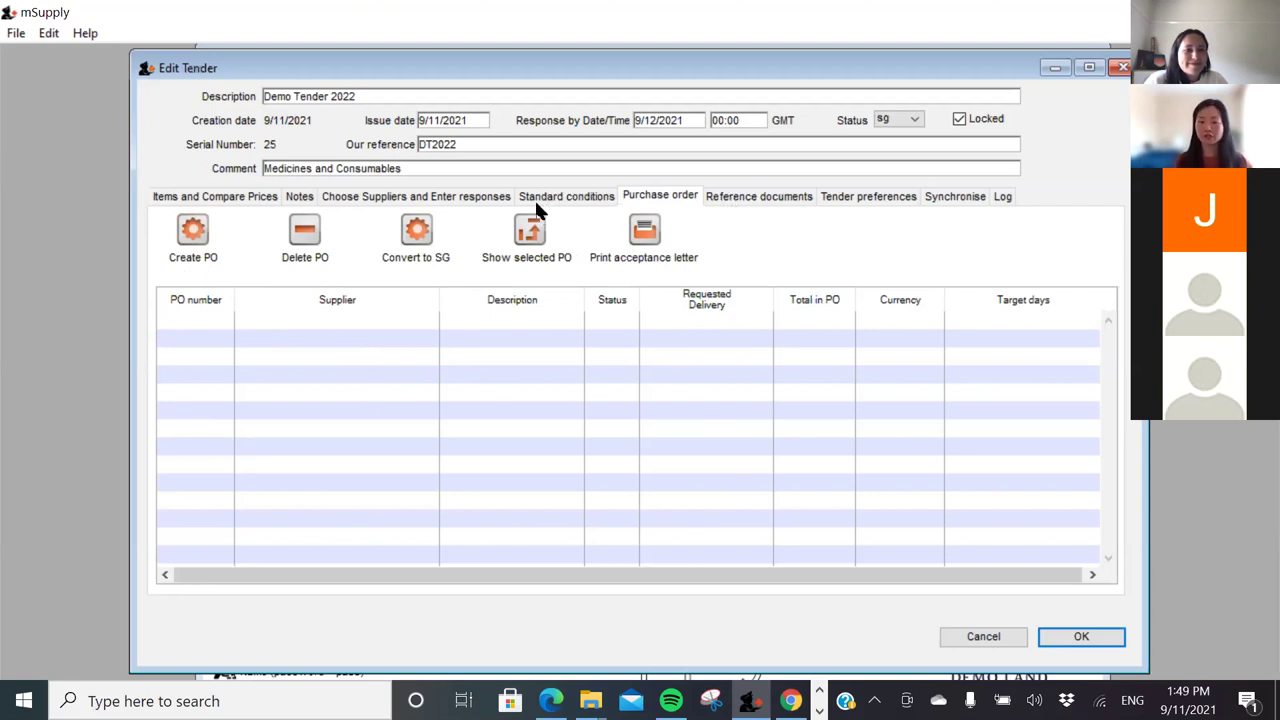
# Try to enable Create split deliveries in the tender preferences, saving and reopening Demo Tender 2022 to check the setting
pyautogui.click(867, 200)
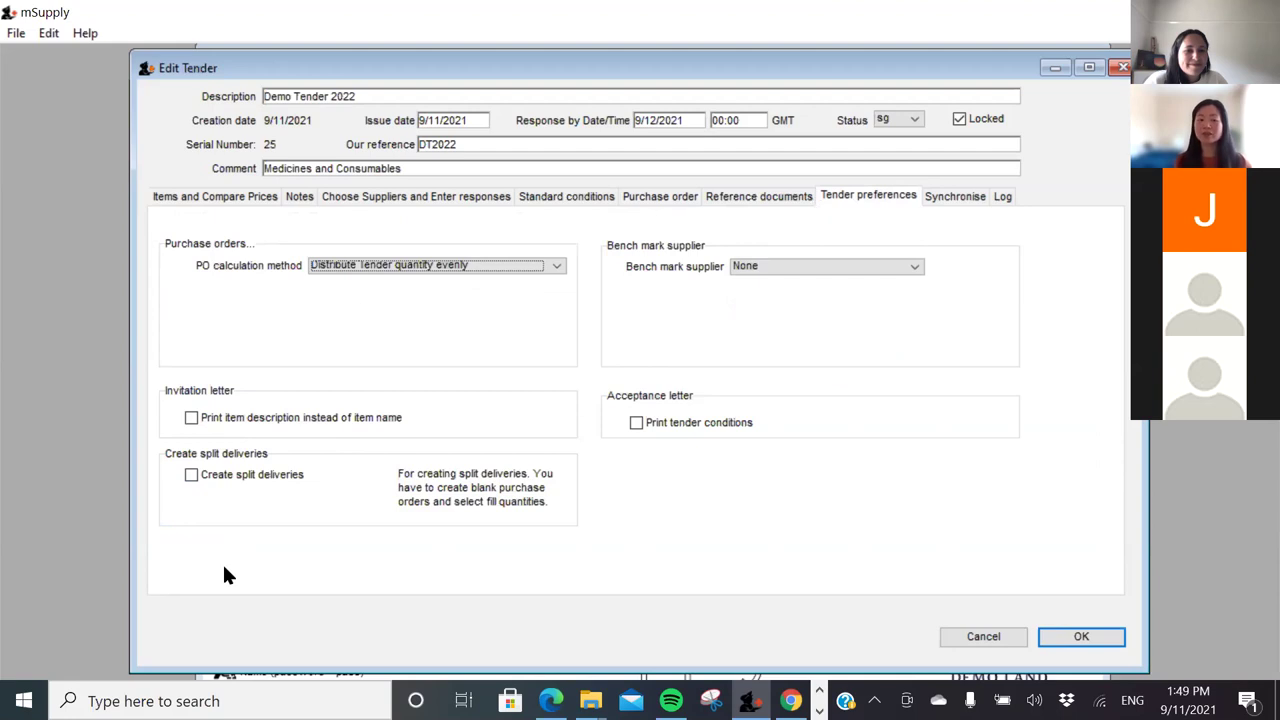
pyautogui.click(191, 476)
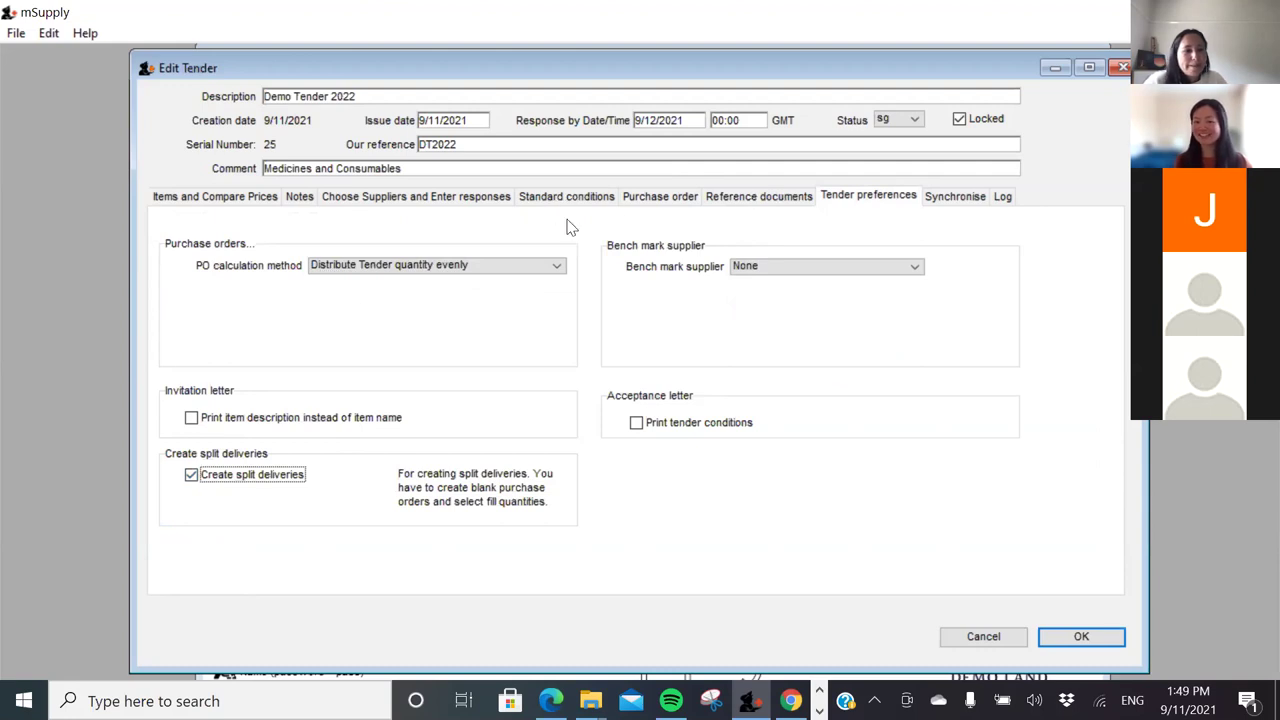
pyautogui.click(1067, 632)
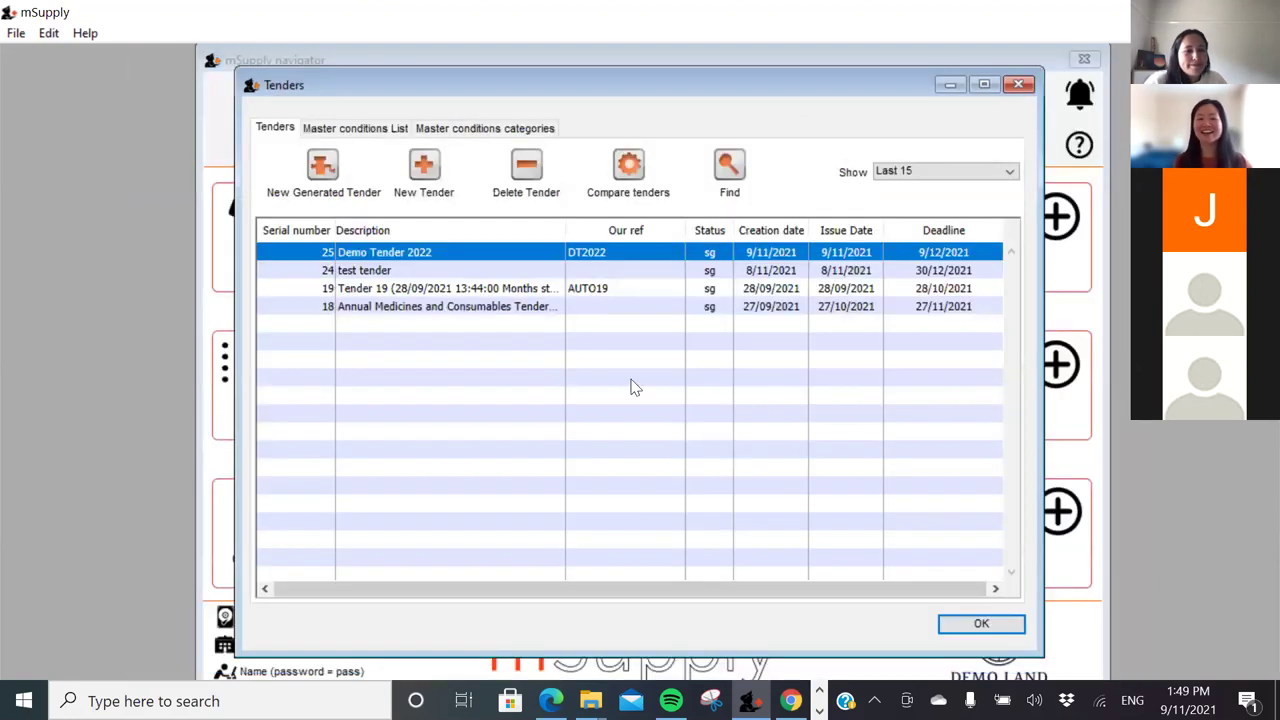
pyautogui.doubleClick(388, 256)
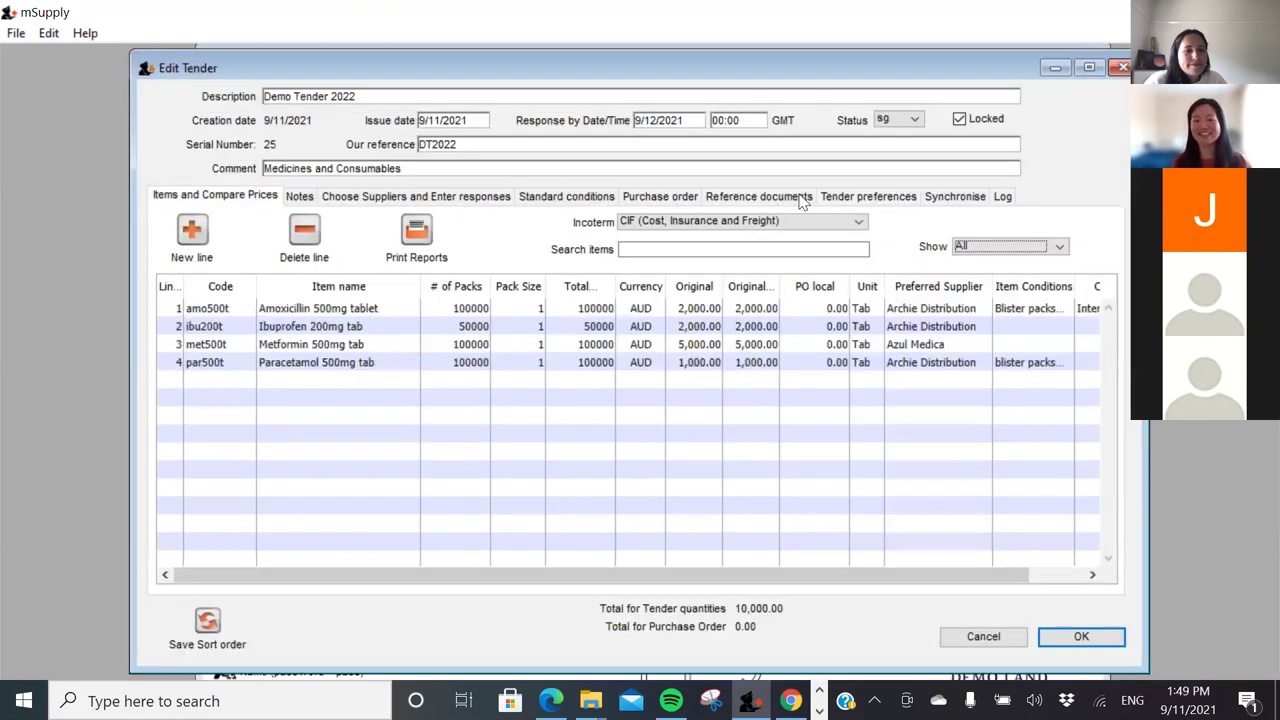
pyautogui.click(840, 198)
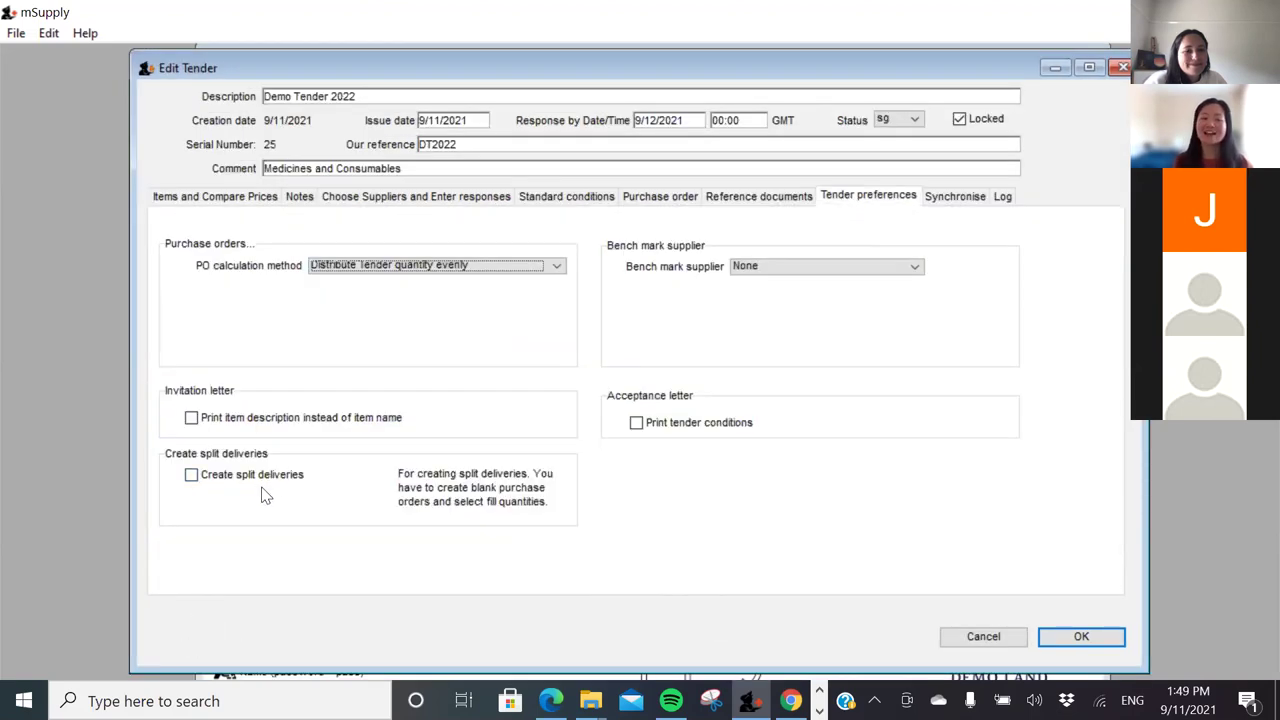
# Enable Create split deliveries in the tender preferences, save and reopen Demo Tender 2022, and check its preferences and purchase order options
pyautogui.click(258, 486)
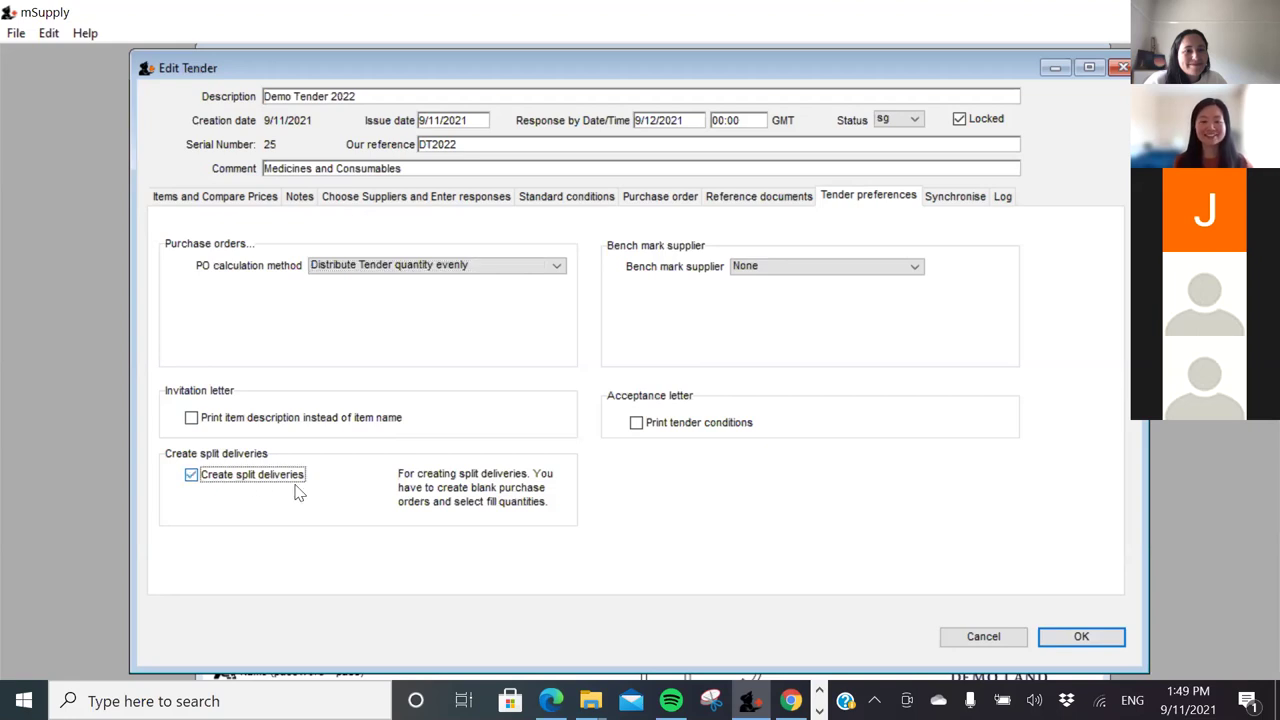
pyautogui.click(1075, 645)
pyautogui.doubleClick(503, 249)
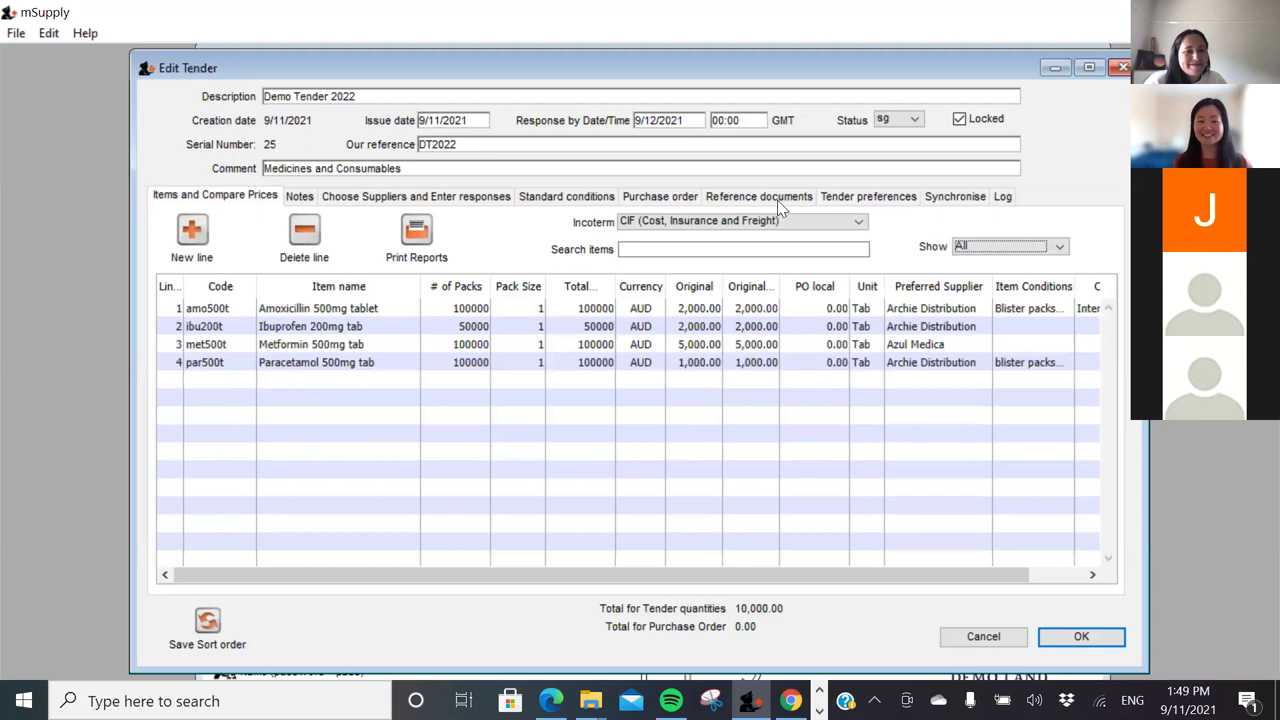
pyautogui.click(868, 198)
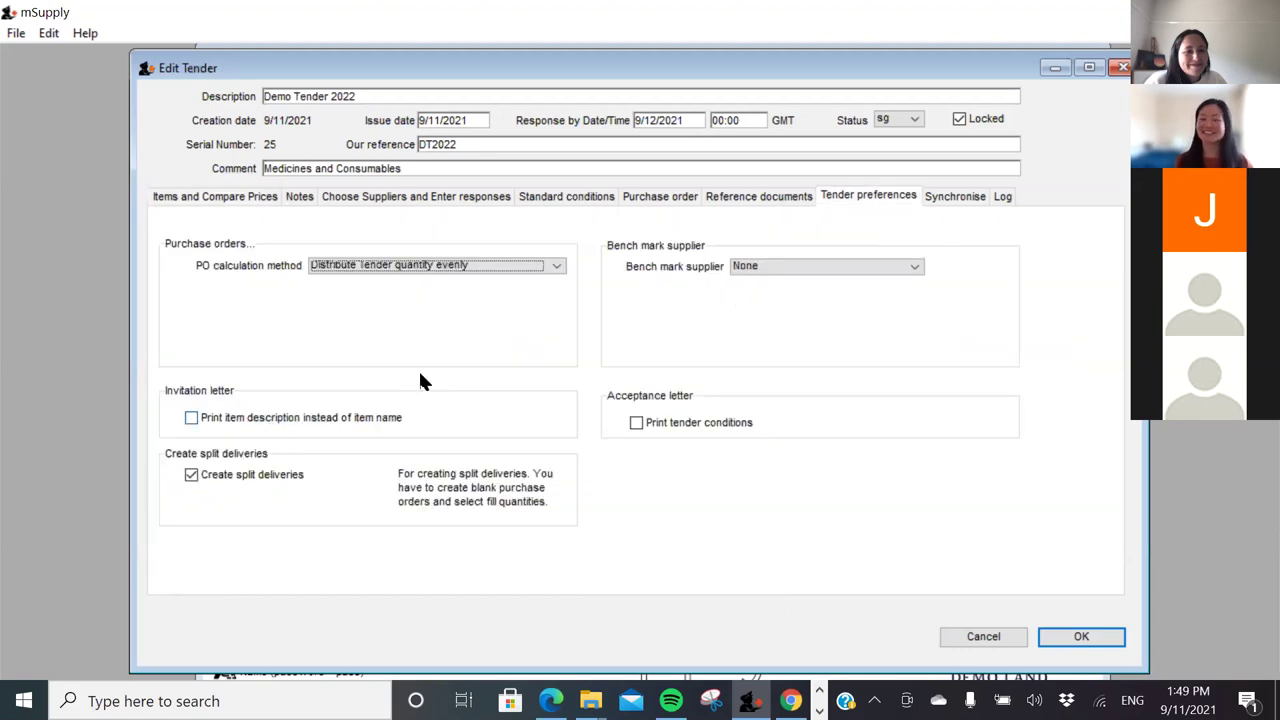
pyautogui.click(655, 200)
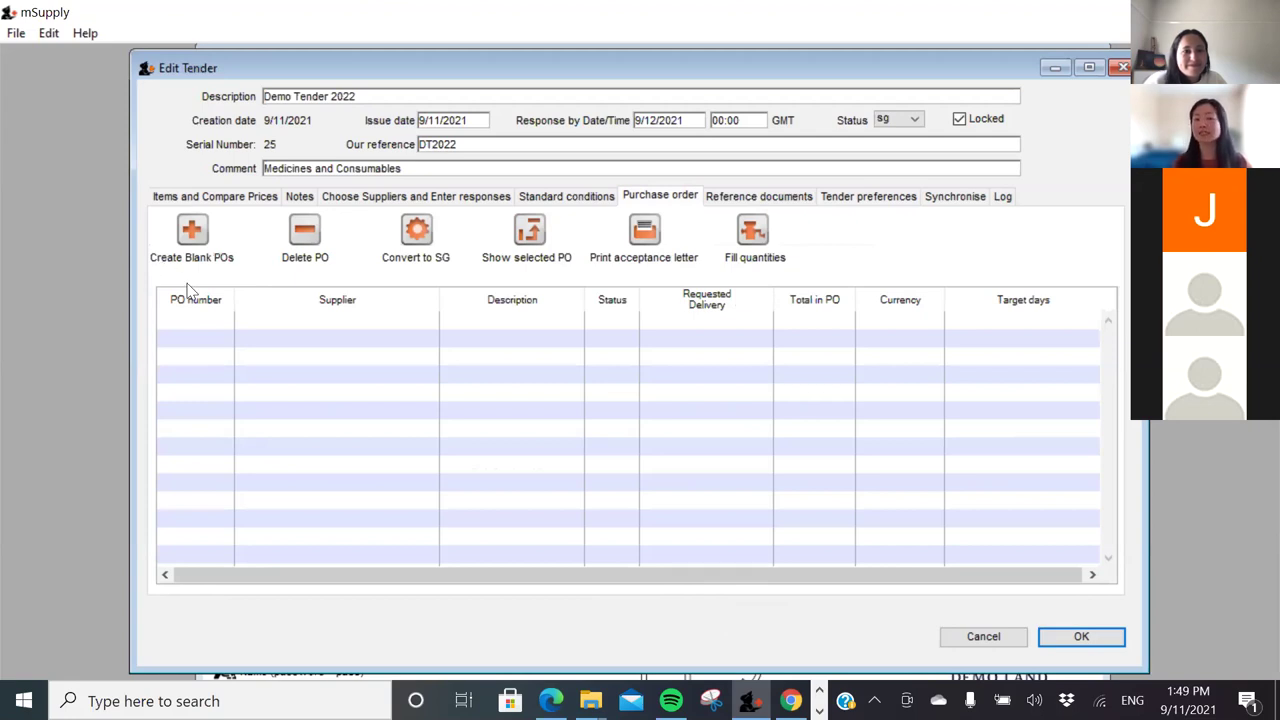
pyautogui.click(948, 196)
pyautogui.click(856, 197)
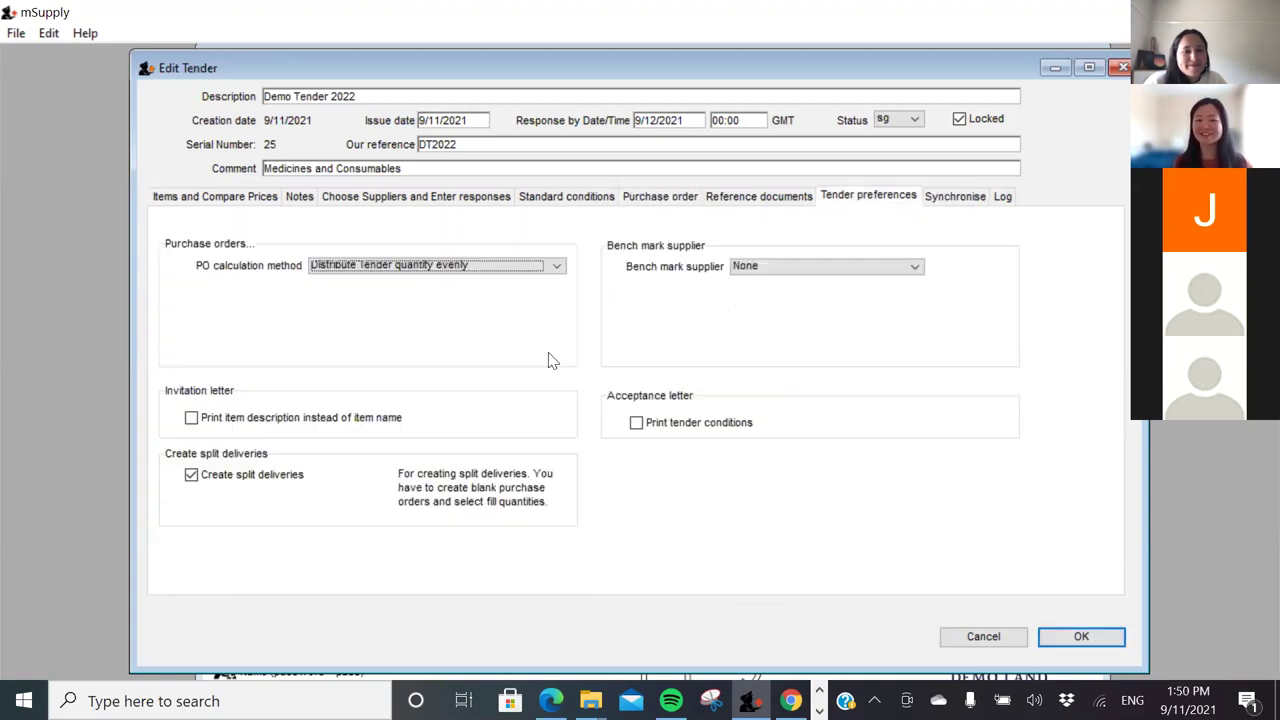
# Turn off Create split deliveries, save Demo Tender 2022, and reopen its tender preferences to check the setting
pyautogui.click(213, 476)
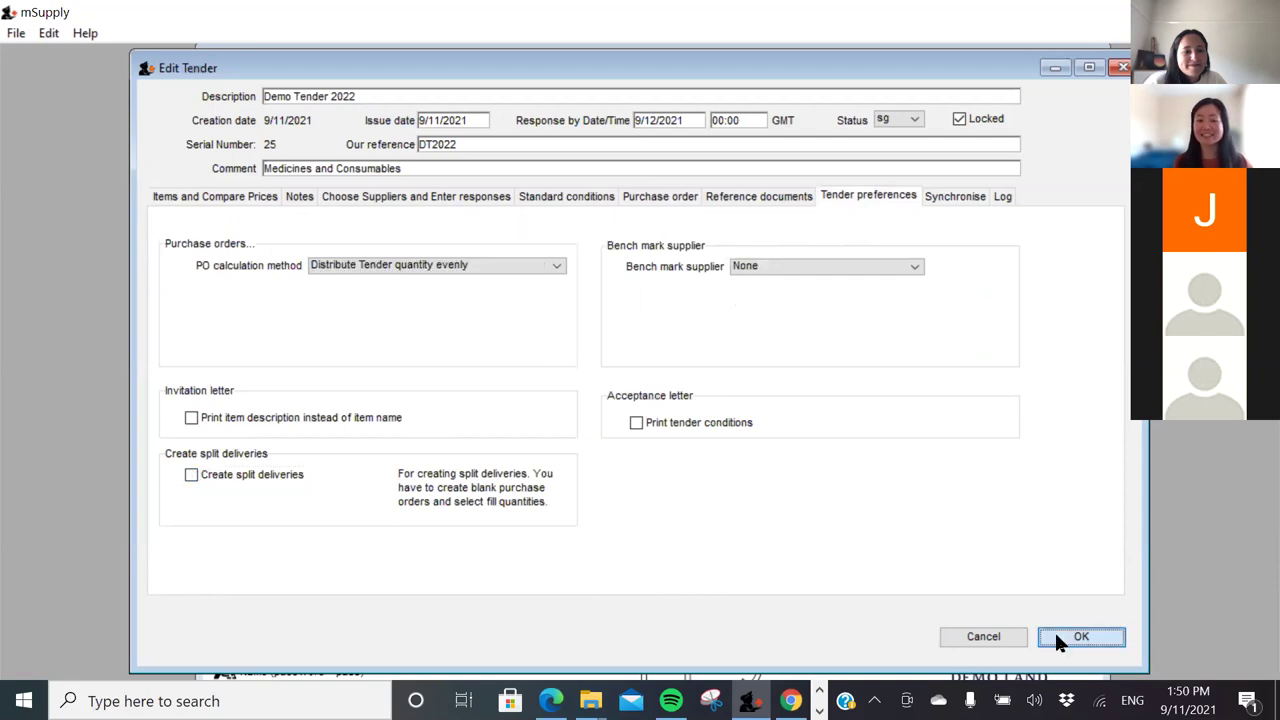
pyautogui.click(1060, 636)
pyautogui.doubleClick(428, 254)
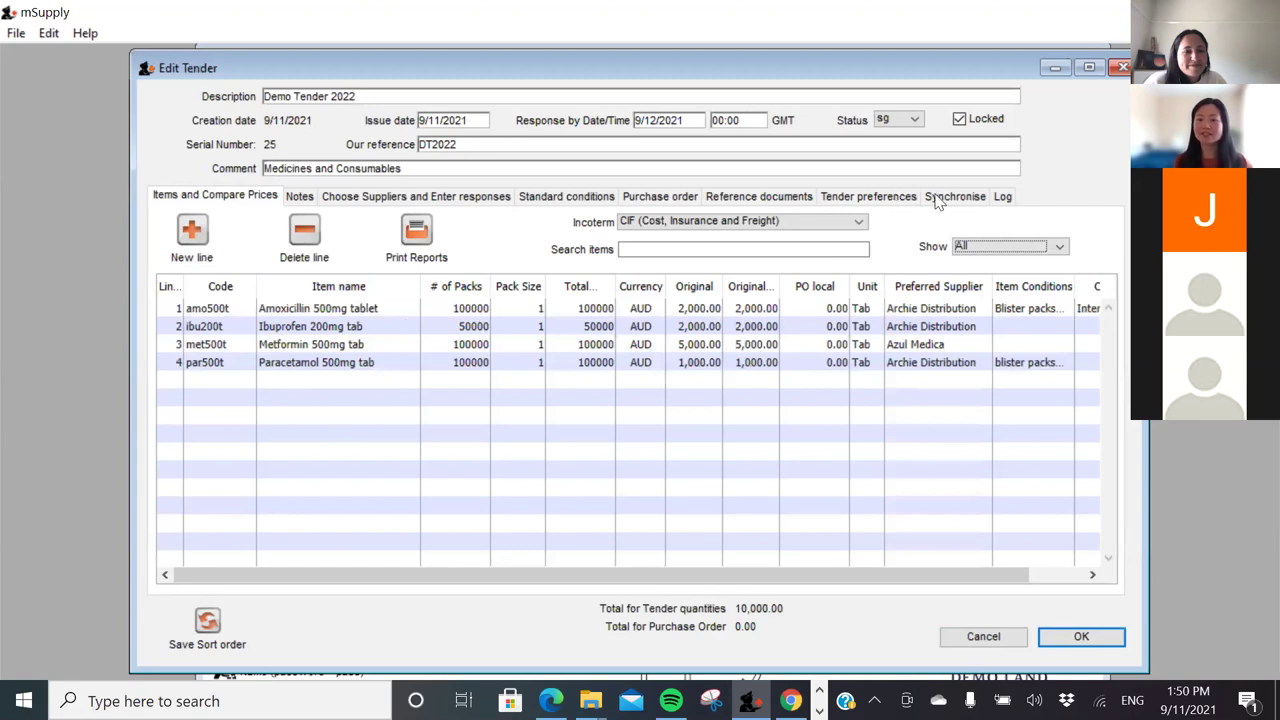
pyautogui.click(868, 196)
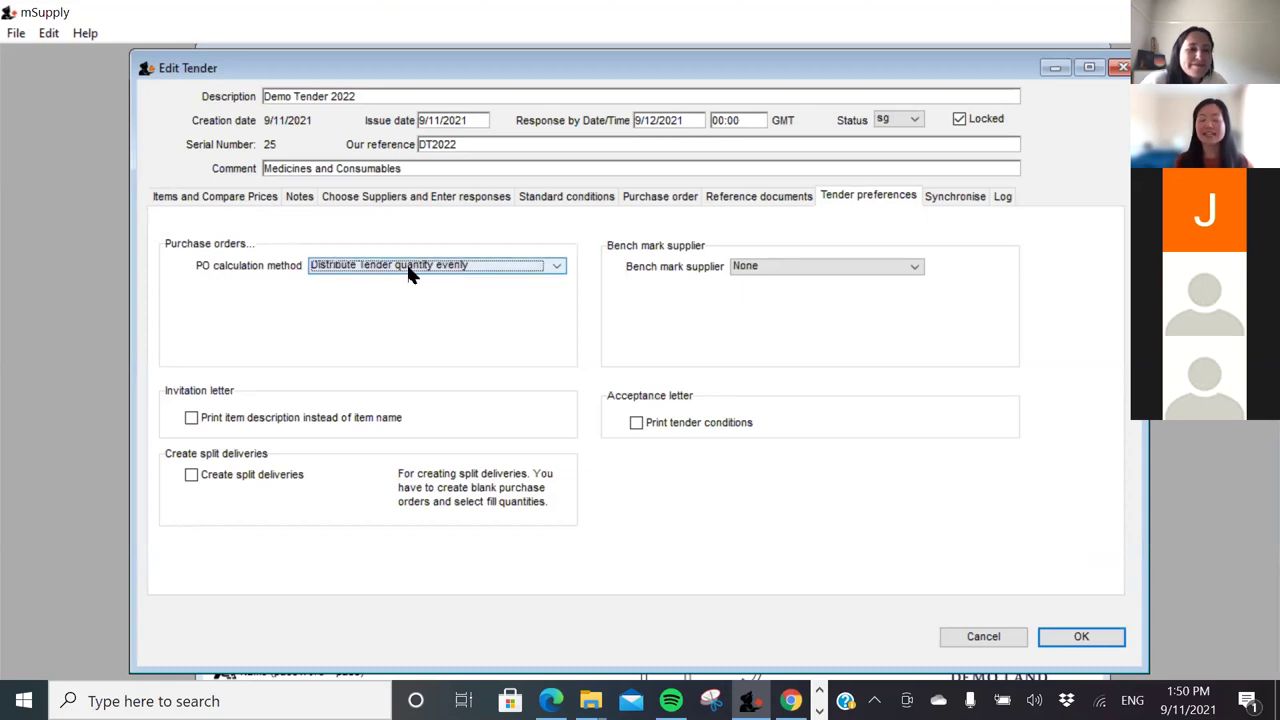
# Use Distribute Tender quantity evenly as the PO calculation method and create the tender's purchase orders with it
pyautogui.click(514, 266)
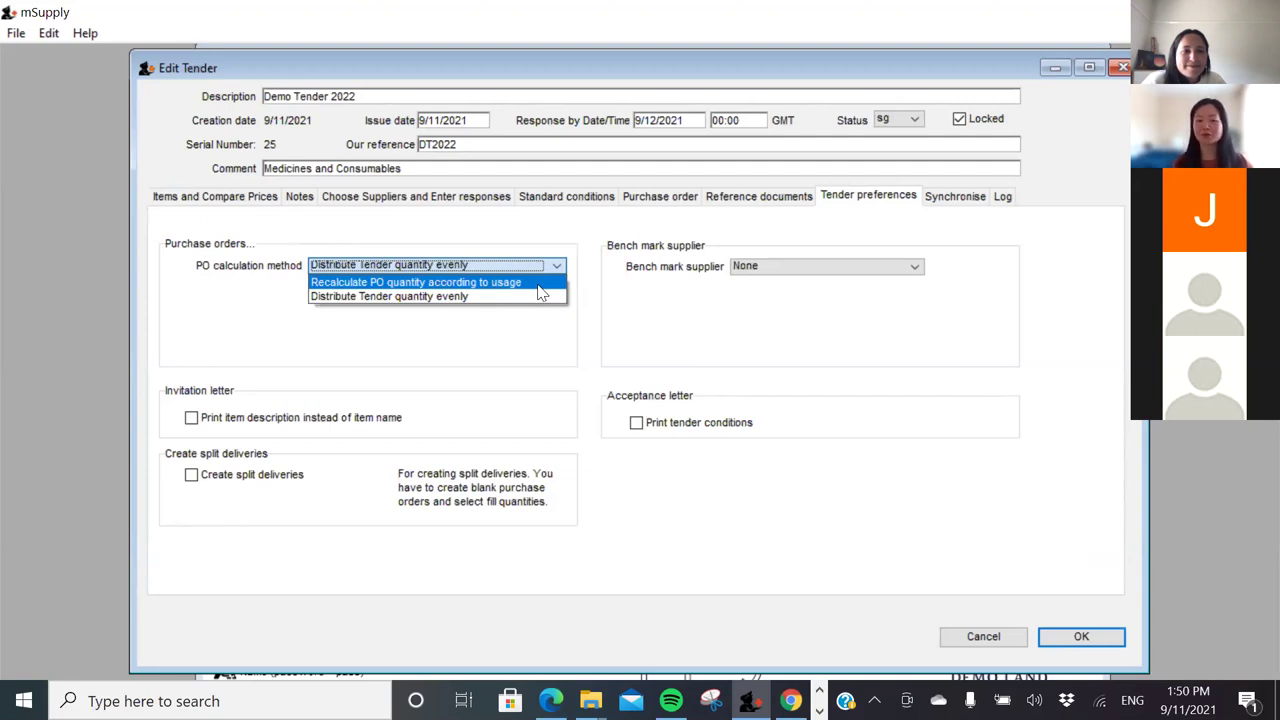
pyautogui.click(531, 304)
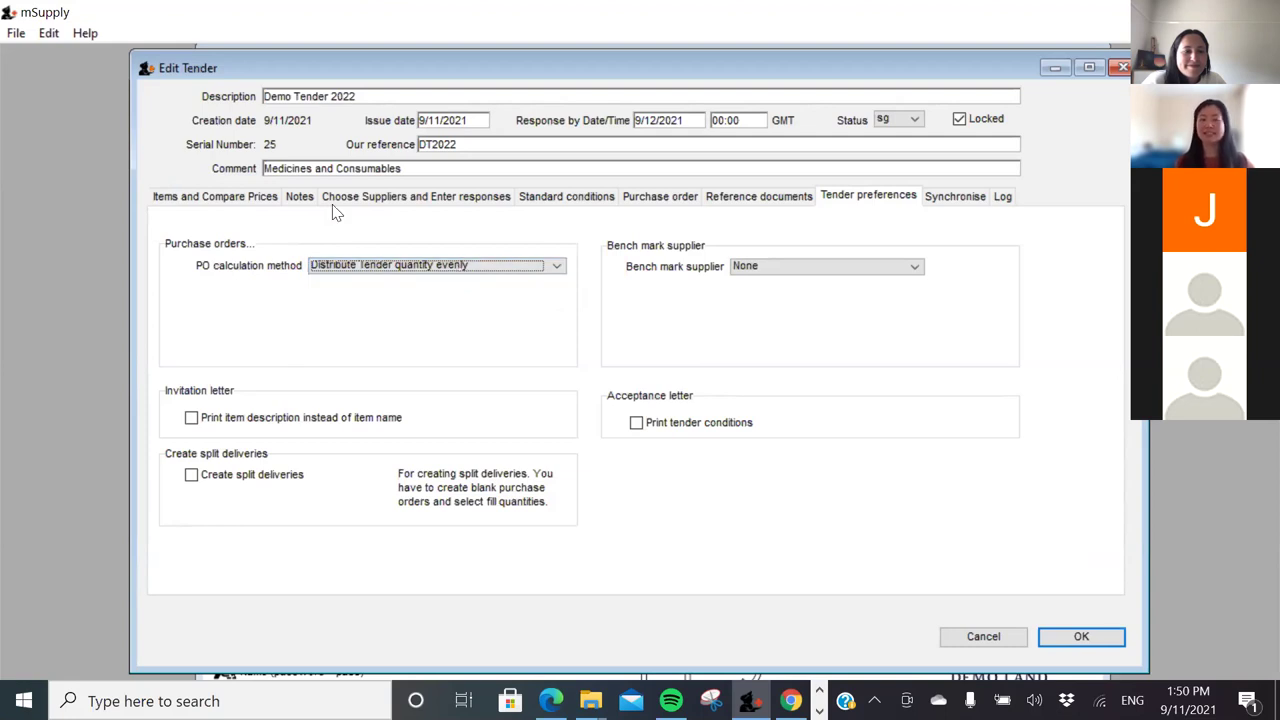
pyautogui.click(655, 199)
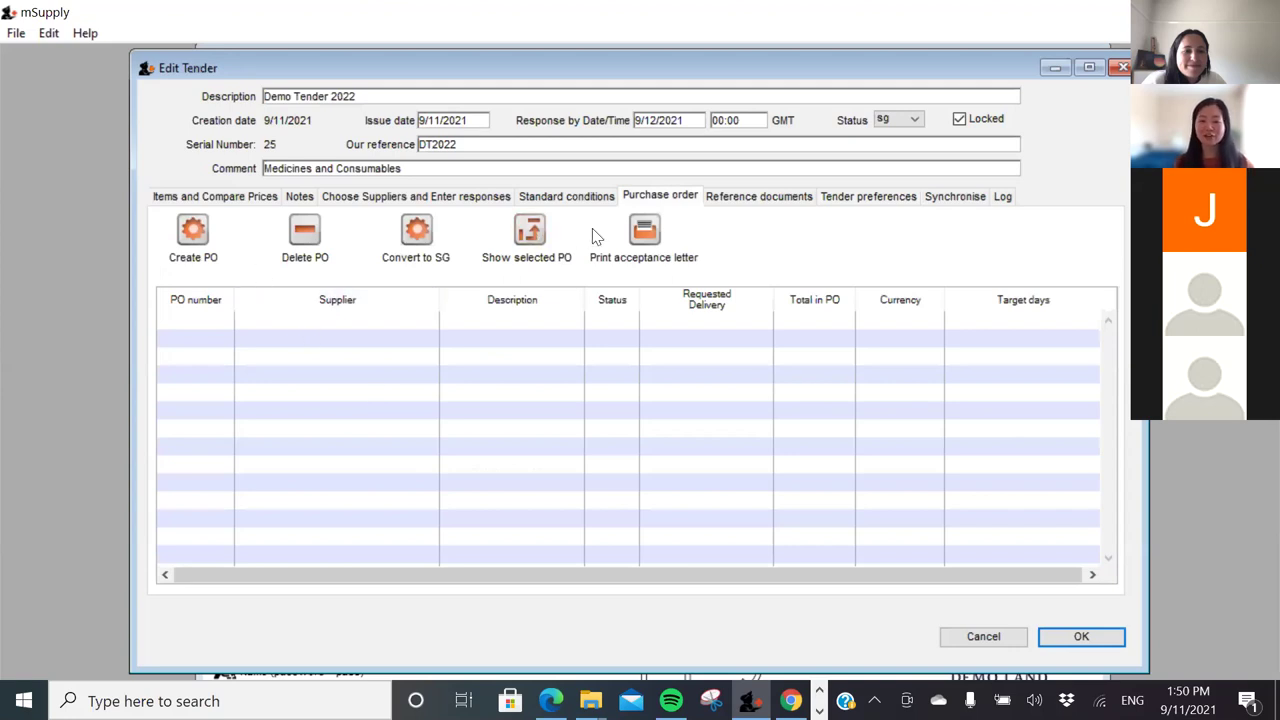
pyautogui.click(194, 240)
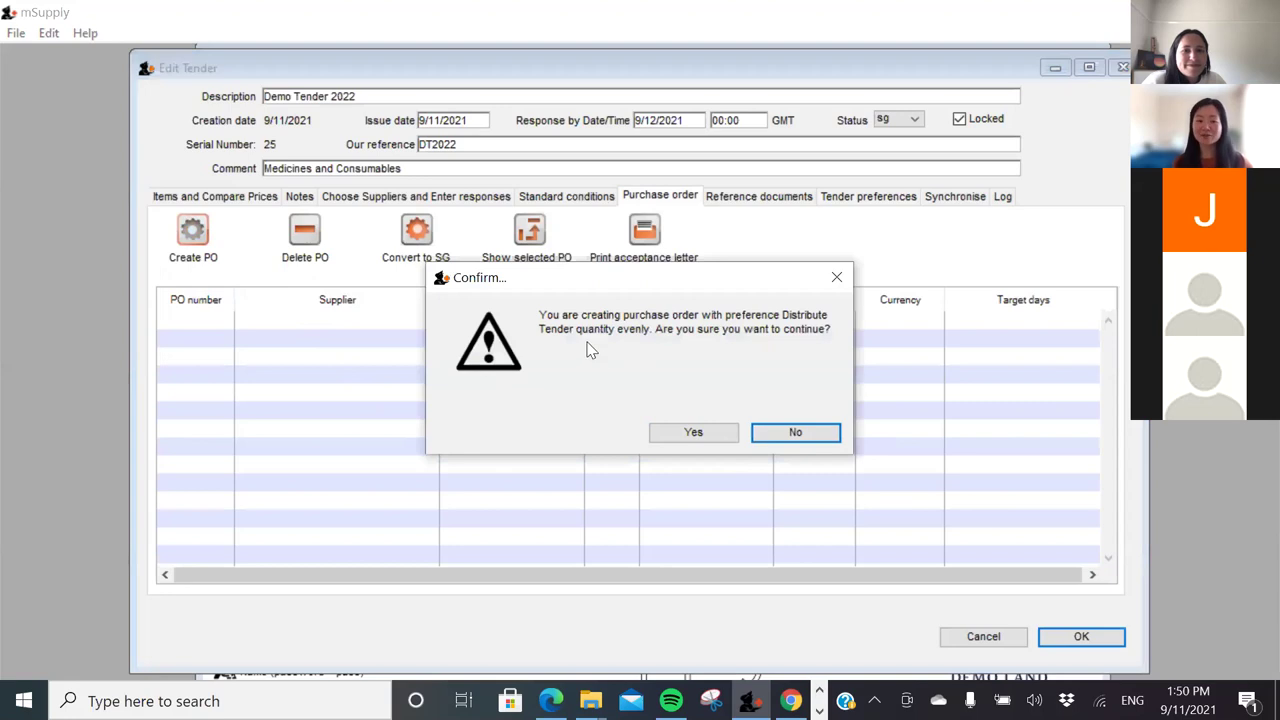
pyautogui.click(686, 432)
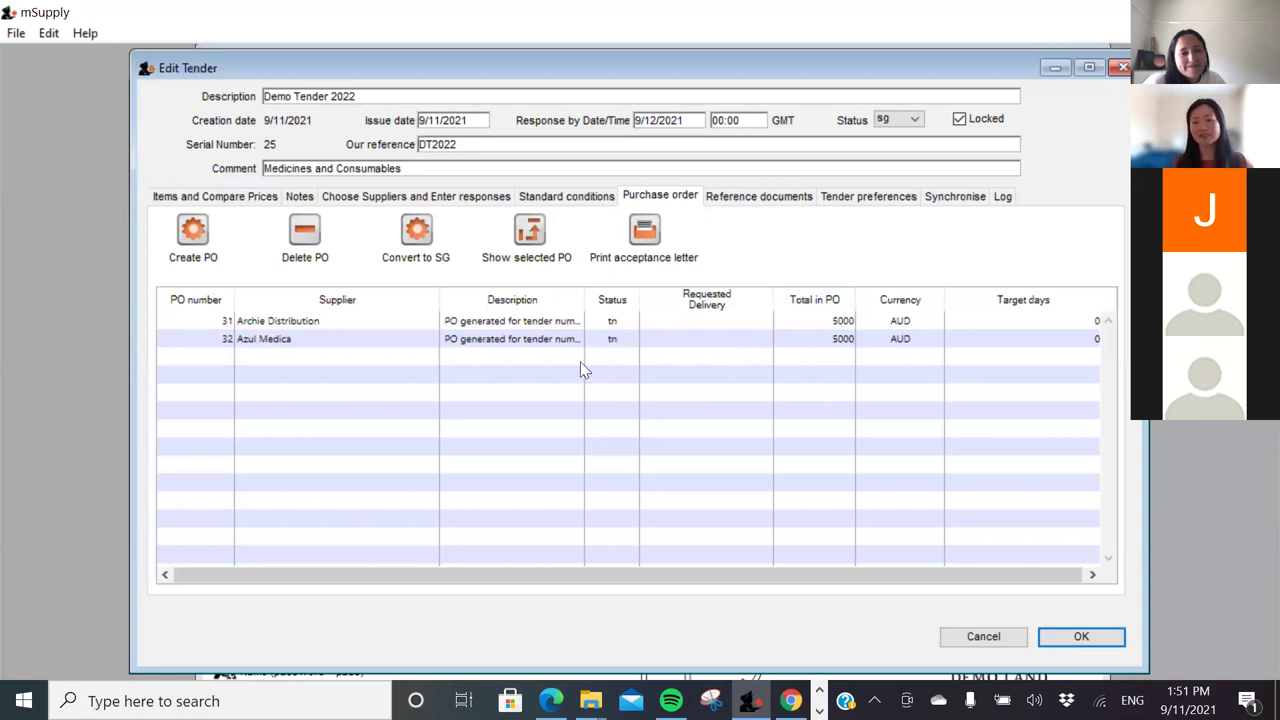
# Generate a preview of the Tender acceptance letter for the Archie Distribution purchase order
pyautogui.click(532, 322)
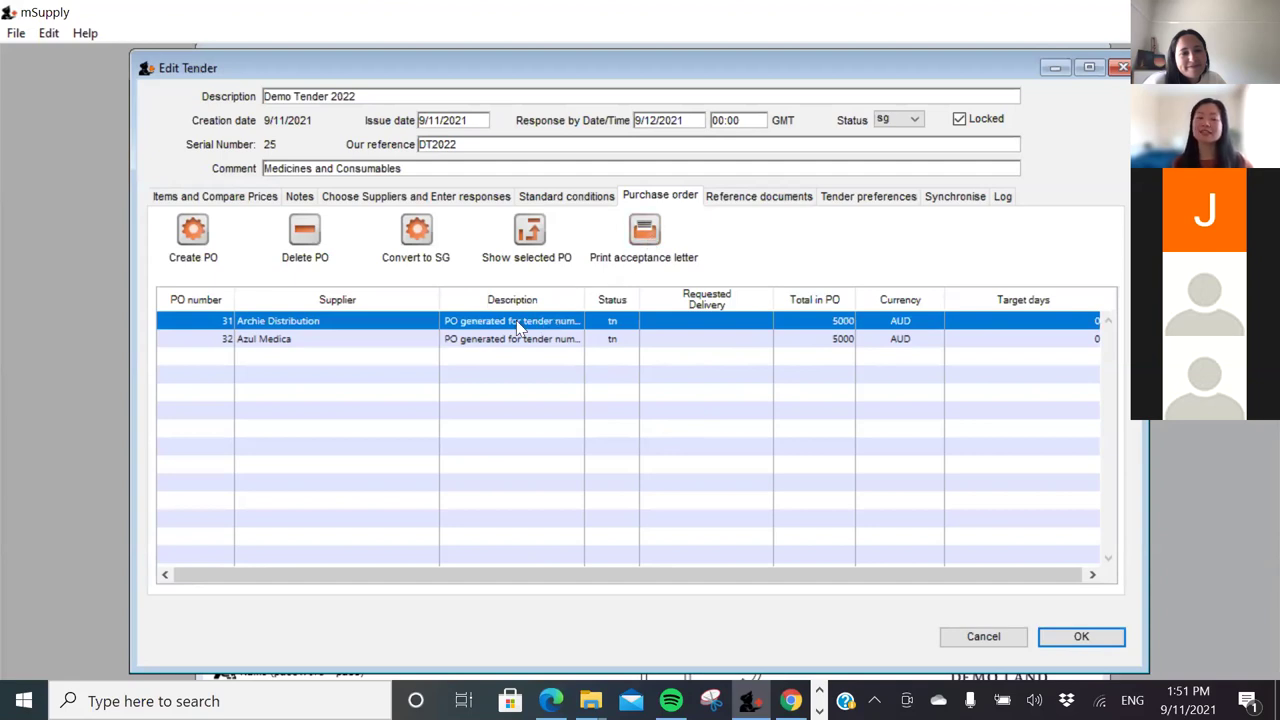
pyautogui.click(643, 236)
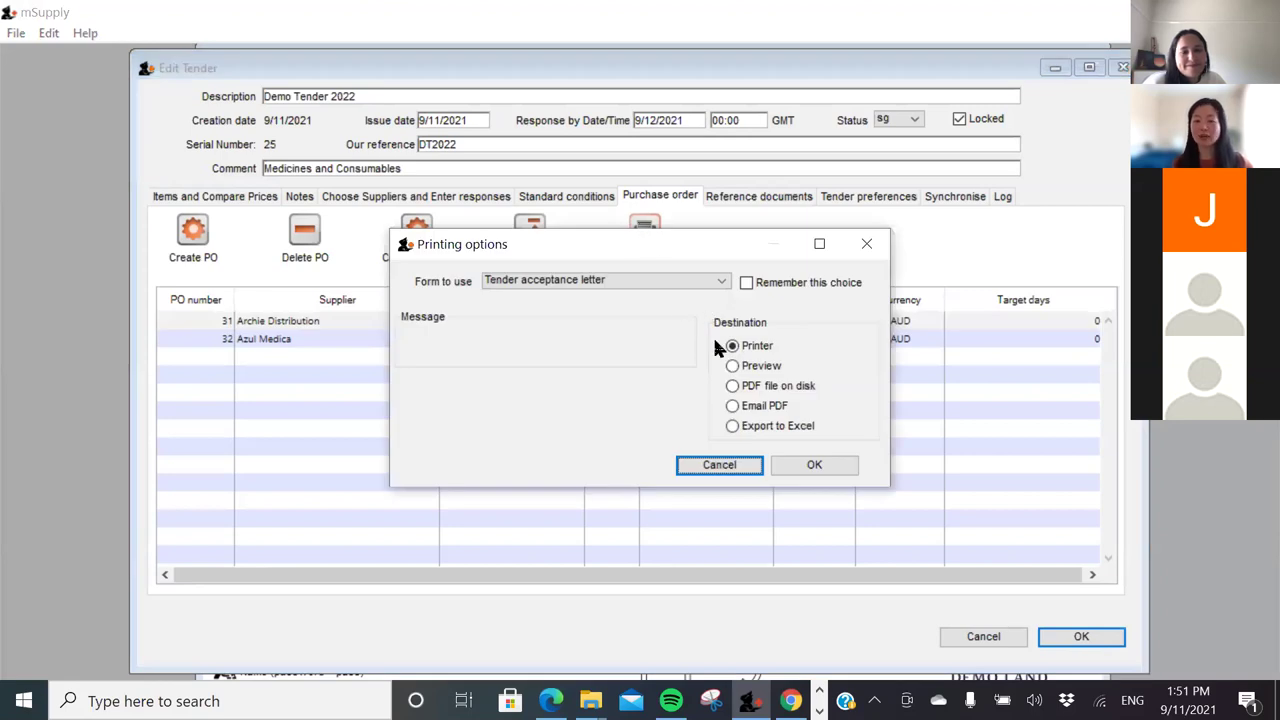
pyautogui.click(733, 366)
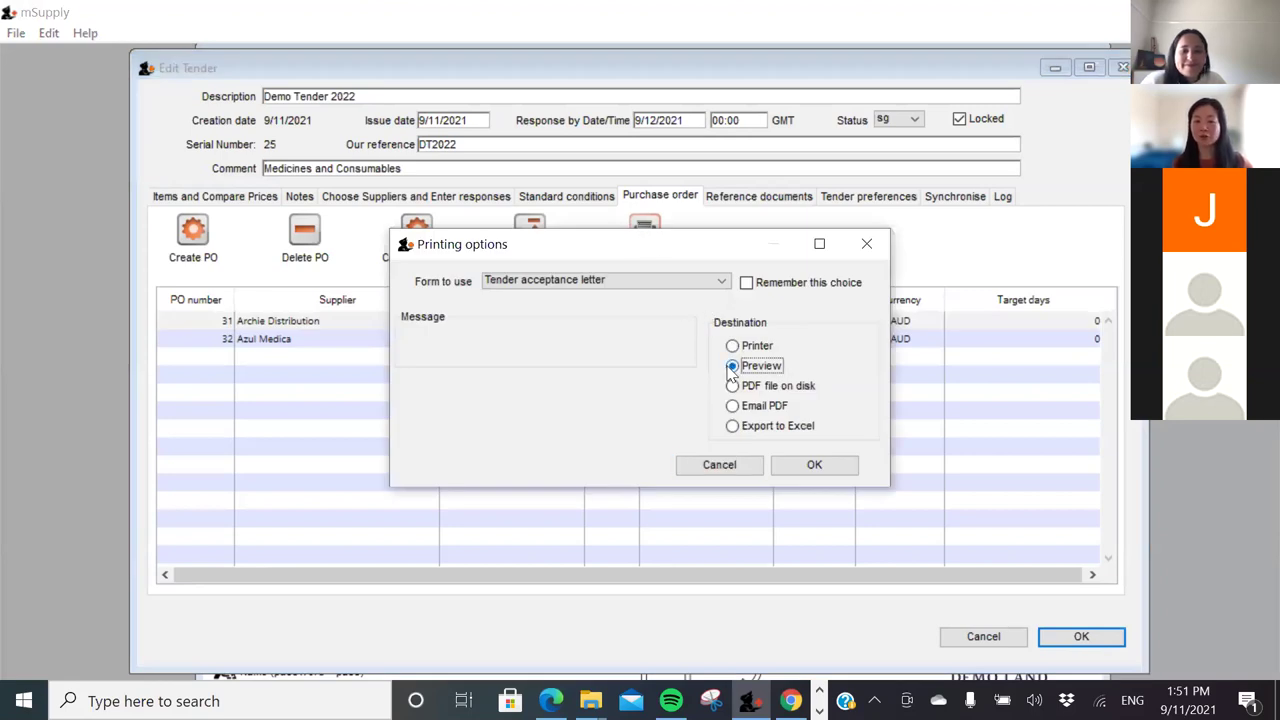
pyautogui.click(788, 470)
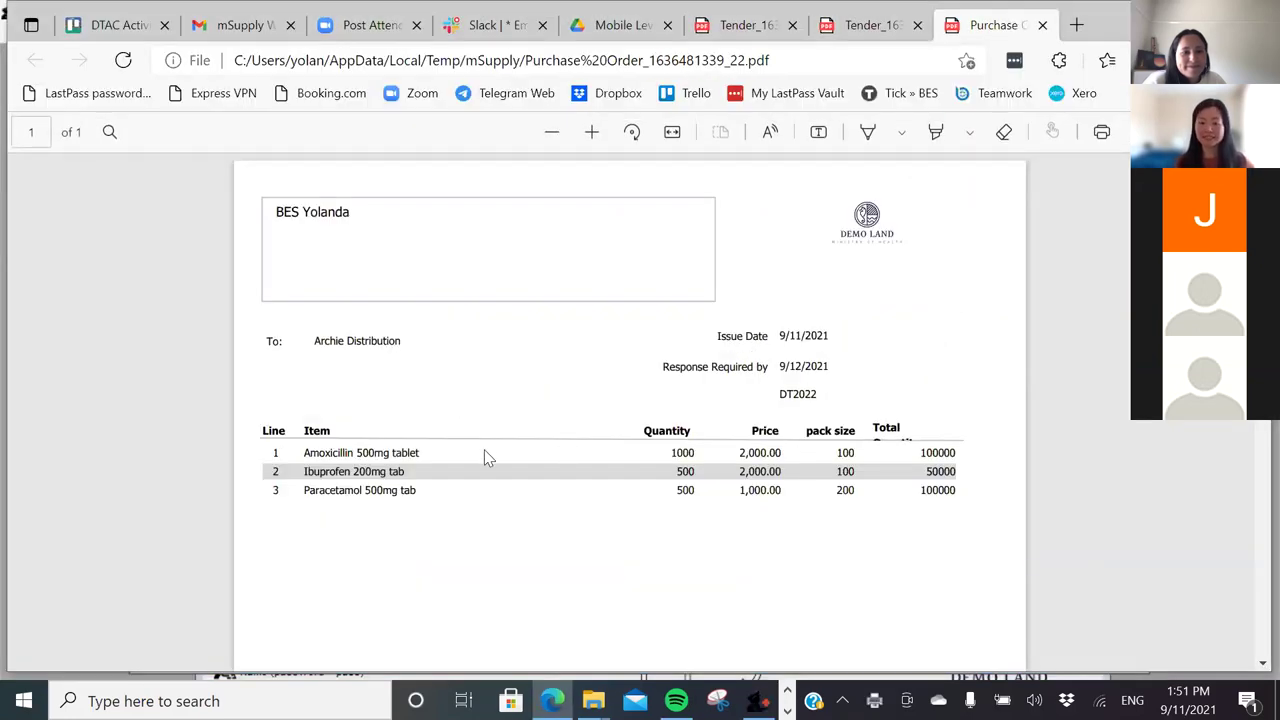
# Examine the acceptance letter's supplier, dates, items, quantities, prices and pack sizes, and return to the tender in mSupply
pyautogui.scroll(-1, 526, 362)
pyautogui.scroll(1, 524, 362)
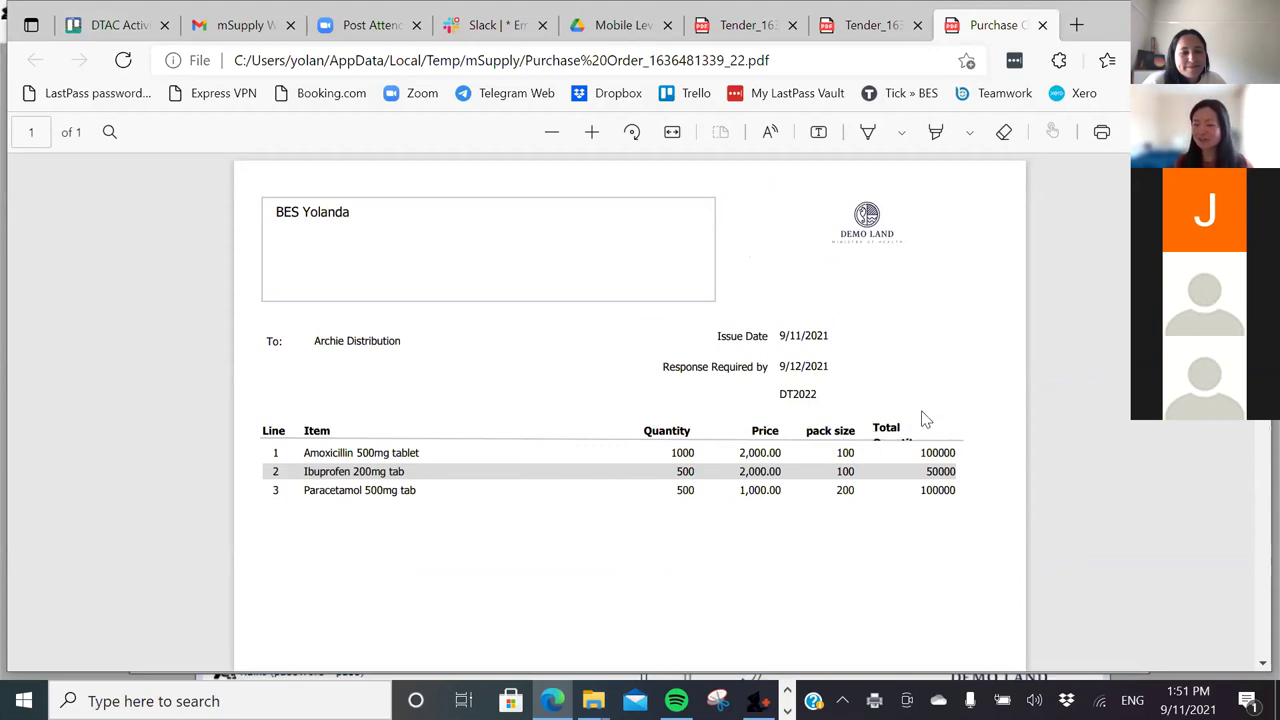
pyautogui.scroll(-2, 916, 428)
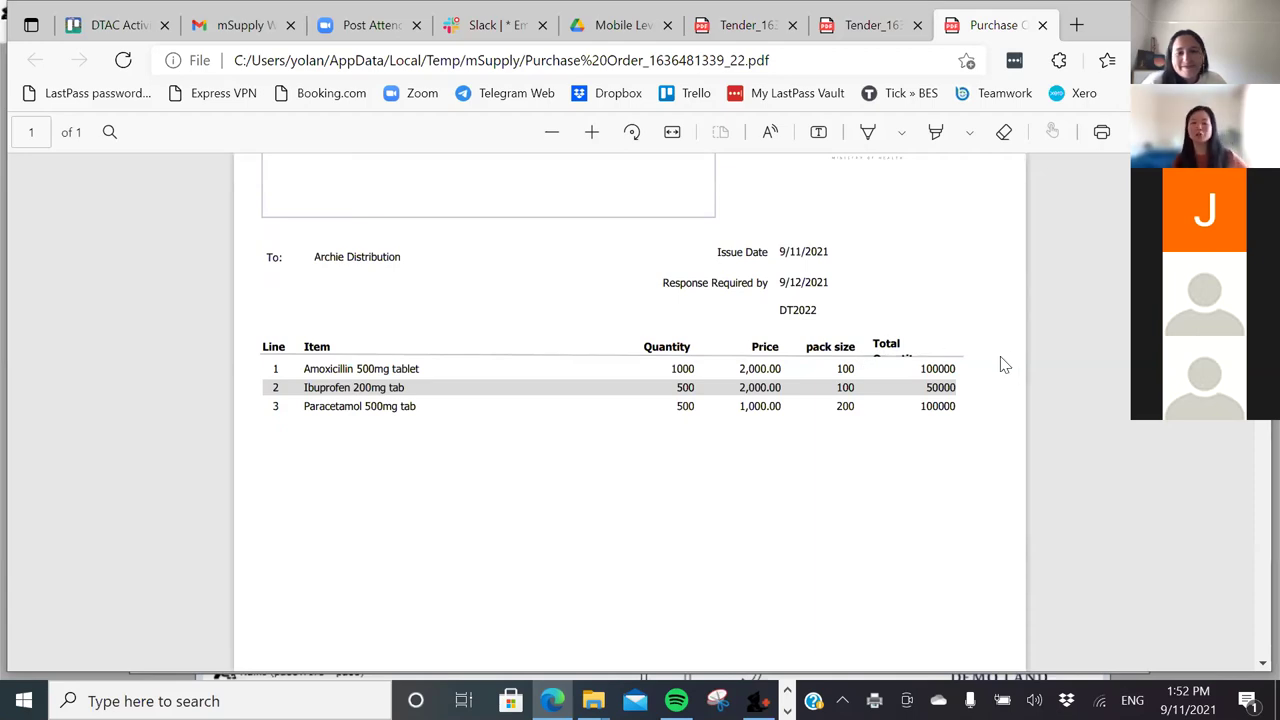
pyautogui.scroll(-4, 963, 360)
pyautogui.scroll(6, 966, 359)
pyautogui.scroll(-5, 961, 360)
pyautogui.scroll(5, 965, 362)
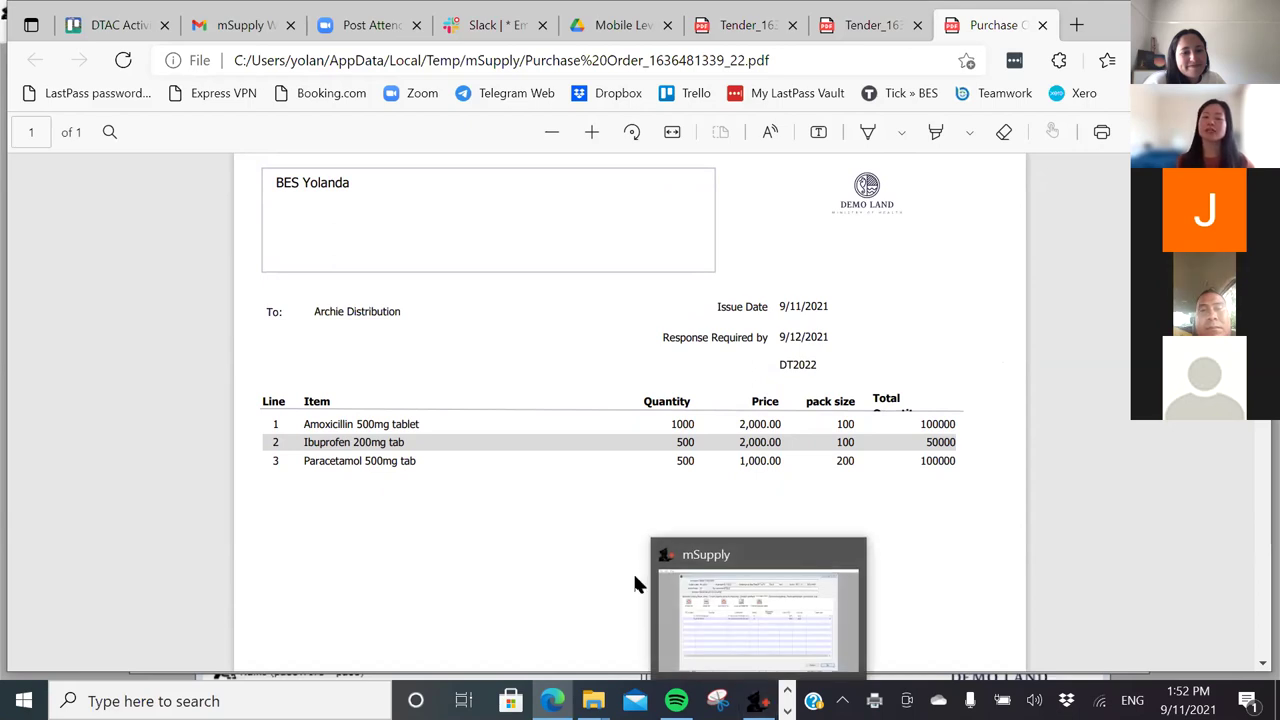
pyautogui.click(720, 570)
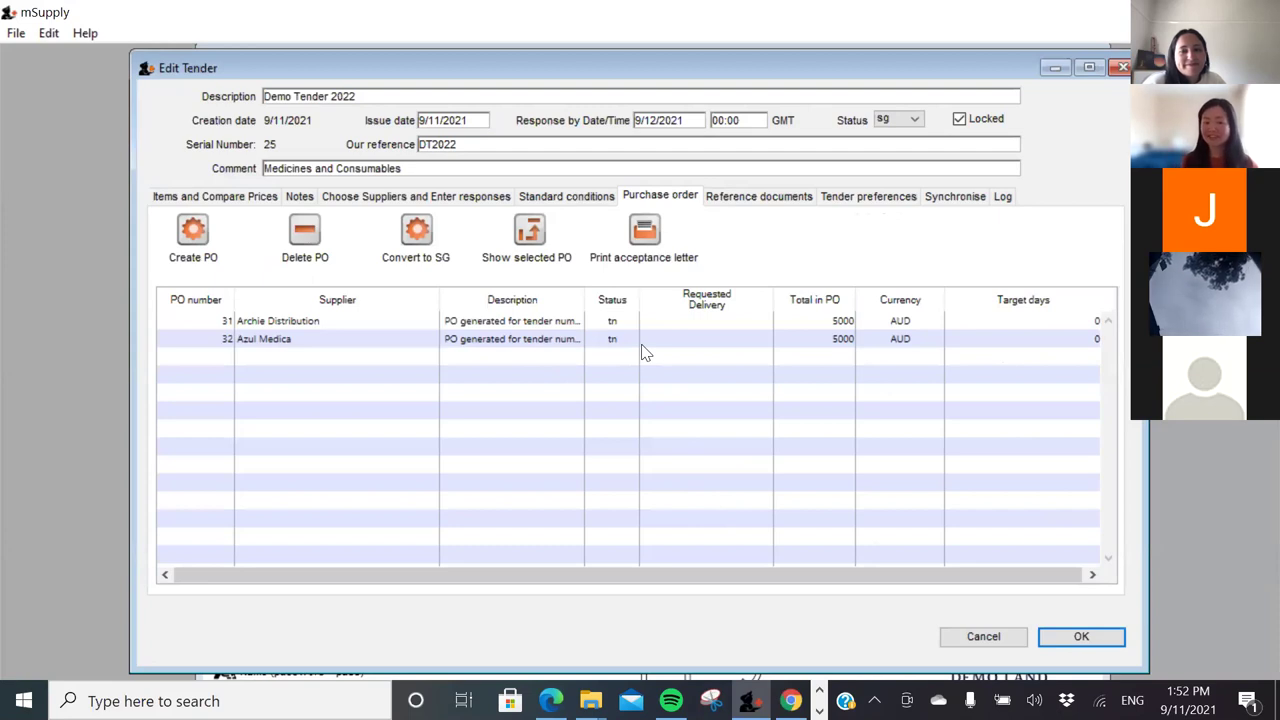
# Convert the Archie Distribution and Azul Medica purchase orders to SG status
pyautogui.click(576, 340)
pyautogui.click(564, 320)
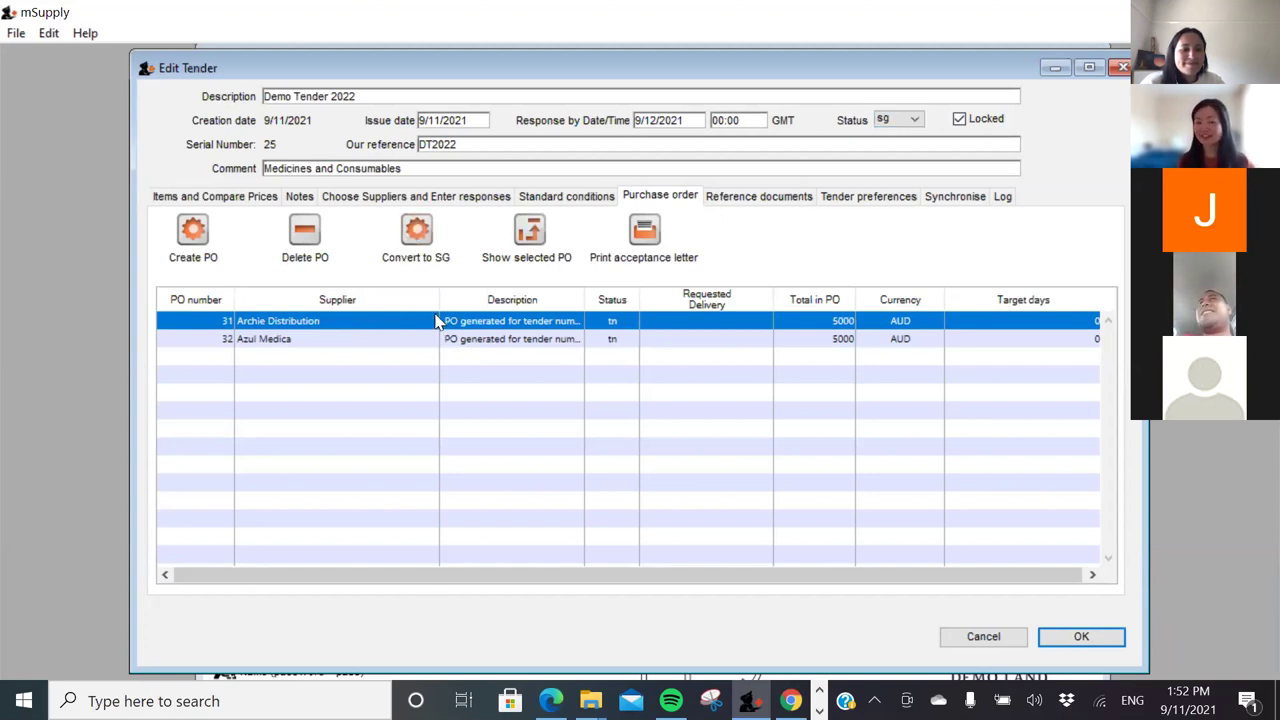
pyautogui.click(416, 230)
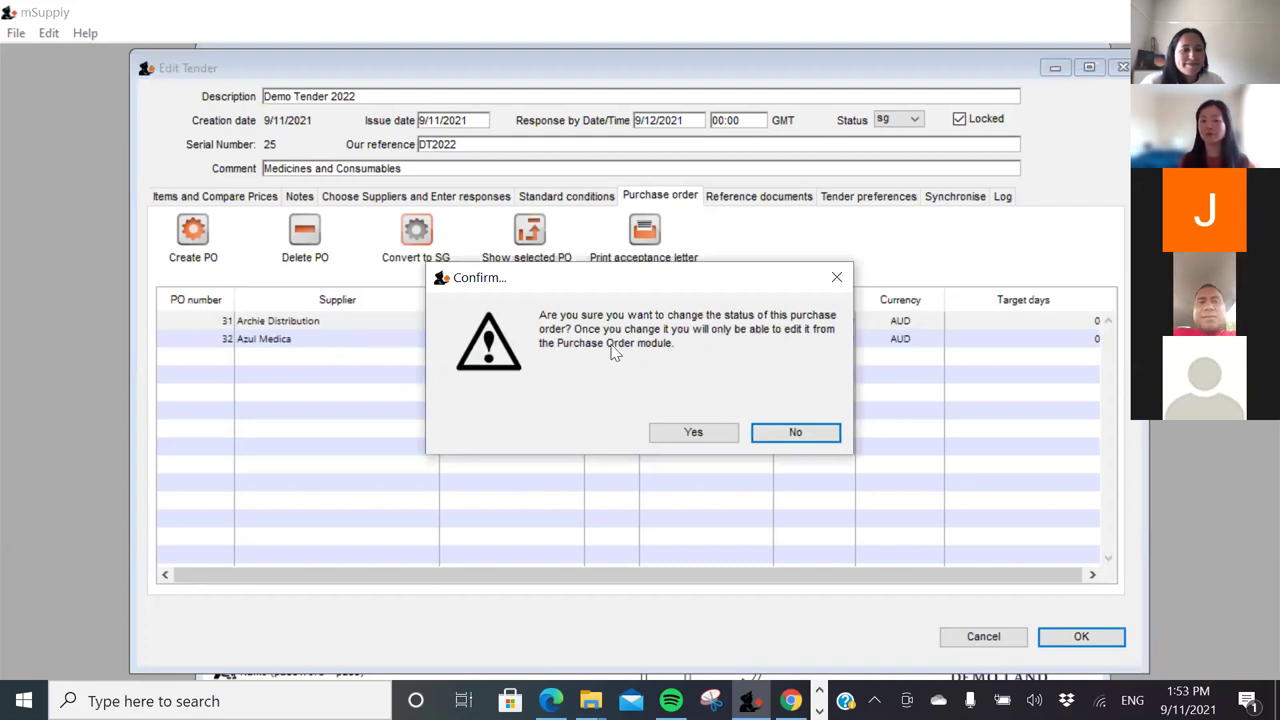
pyautogui.click(690, 434)
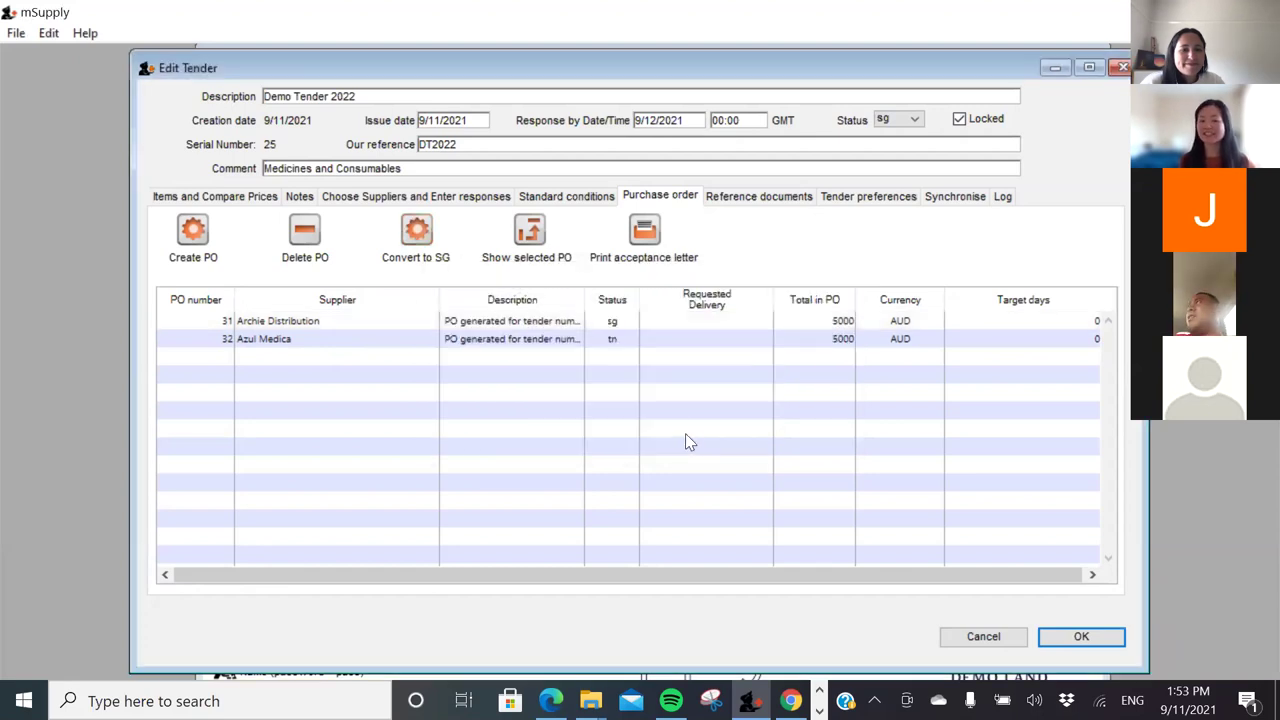
pyautogui.click(612, 342)
pyautogui.click(418, 255)
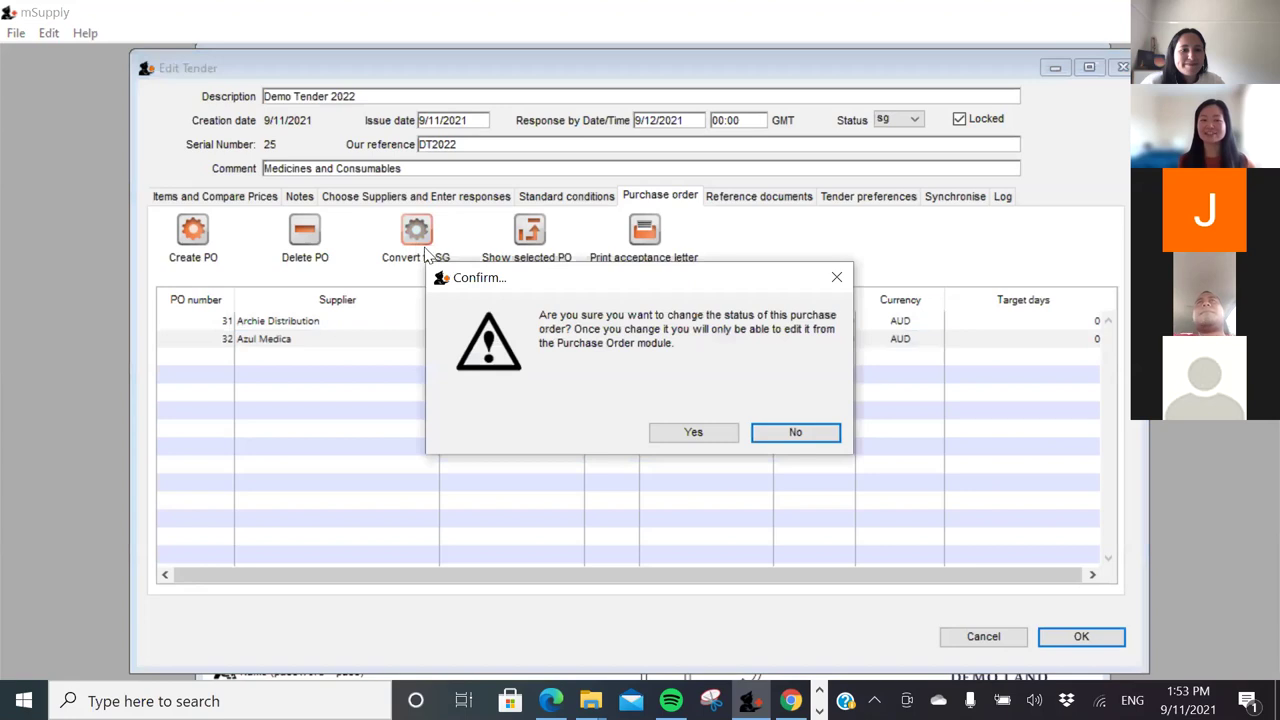
pyautogui.click(702, 431)
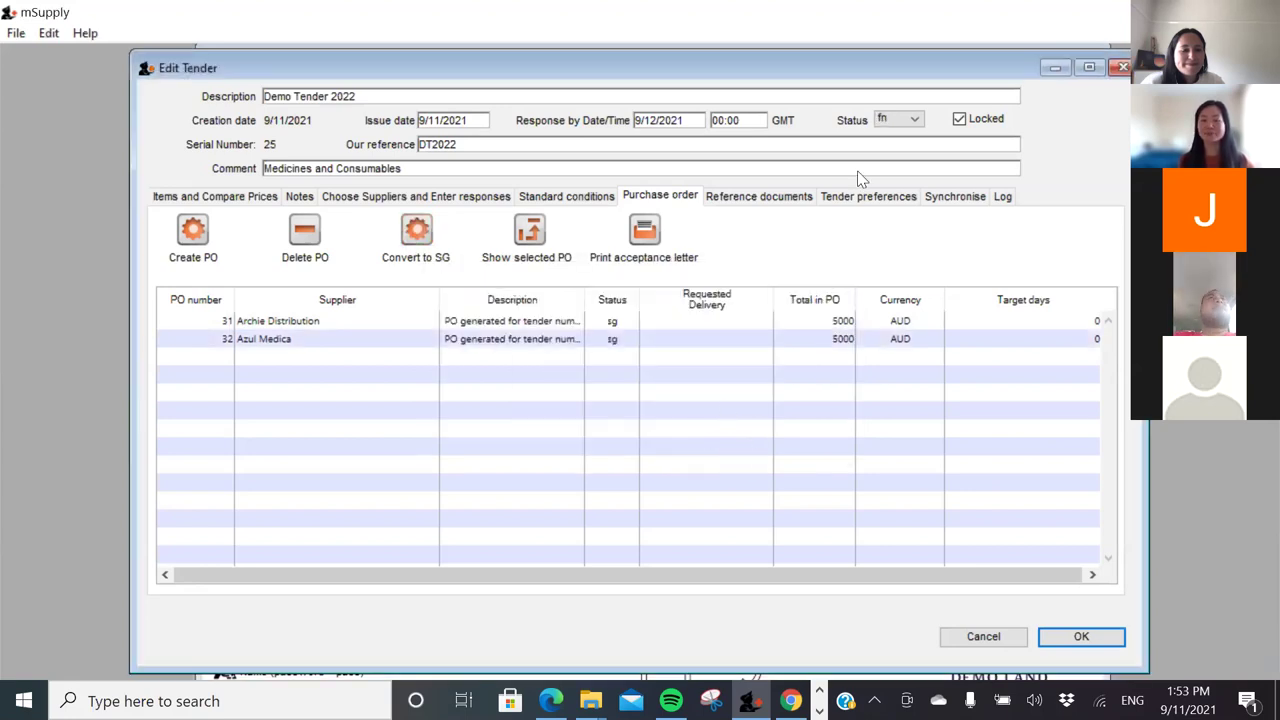
# Finalise Demo Tender 2022 with status fn, save it, and close the tender list
pyautogui.click(1069, 635)
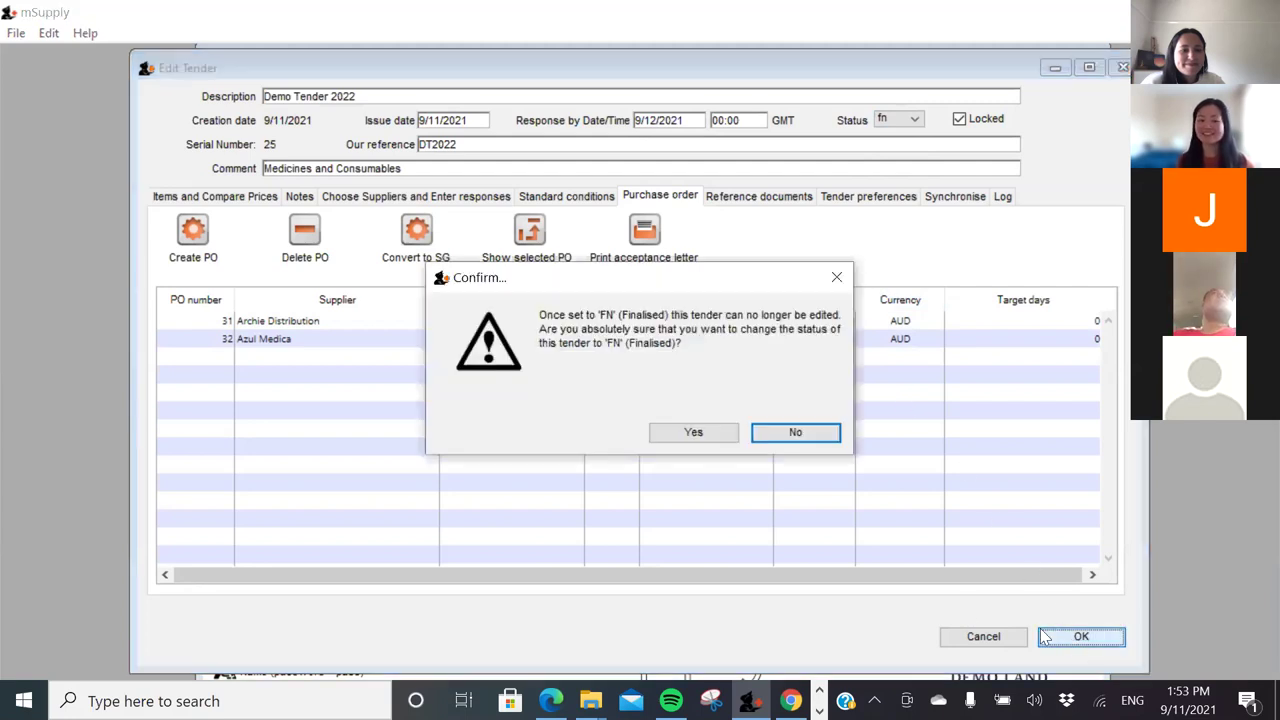
pyautogui.click(700, 432)
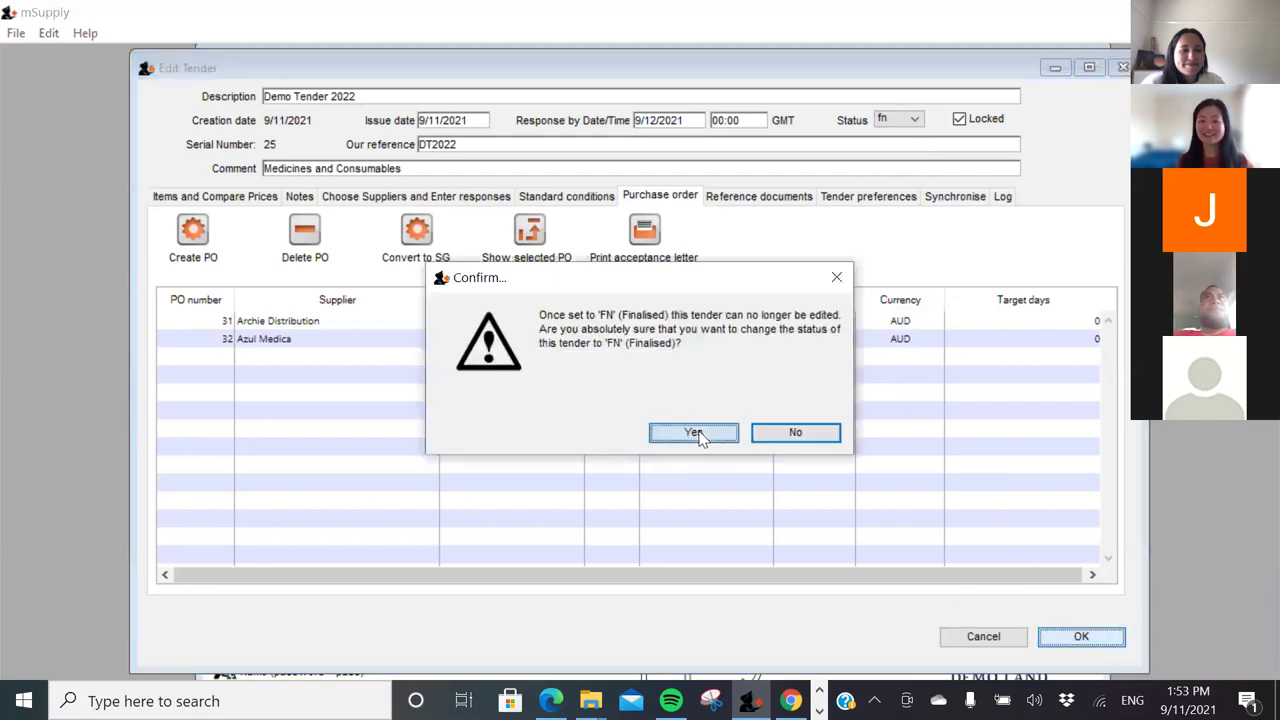
pyautogui.click(981, 623)
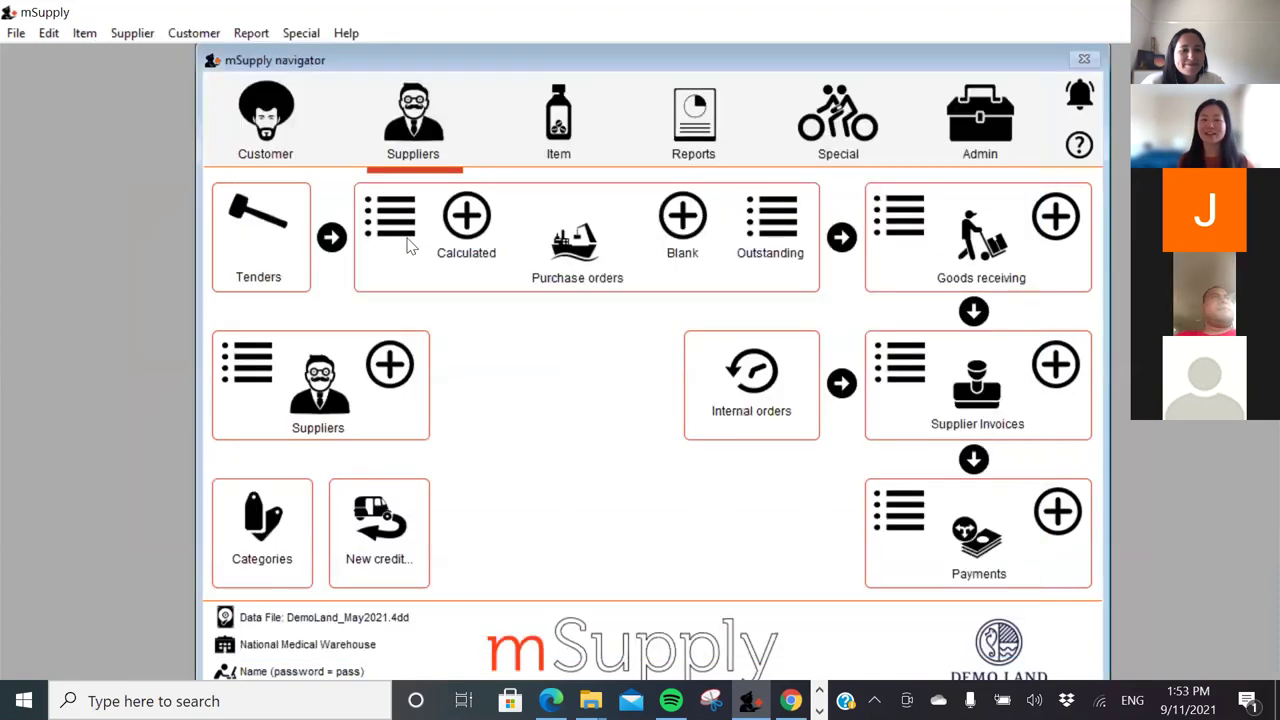
# List the 15 most recent purchase orders, review the Archie Distribution order dated 9/11/2021, and return to the tender list
pyautogui.click(390, 218)
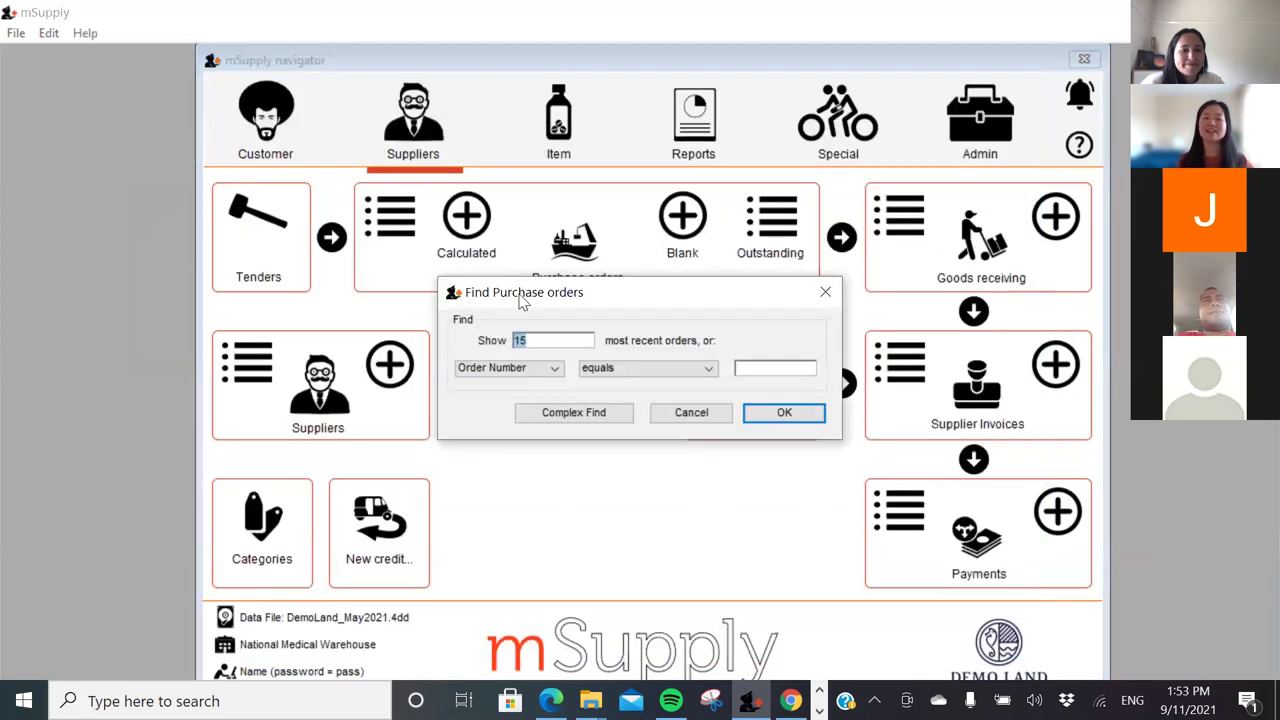
pyautogui.click(776, 410)
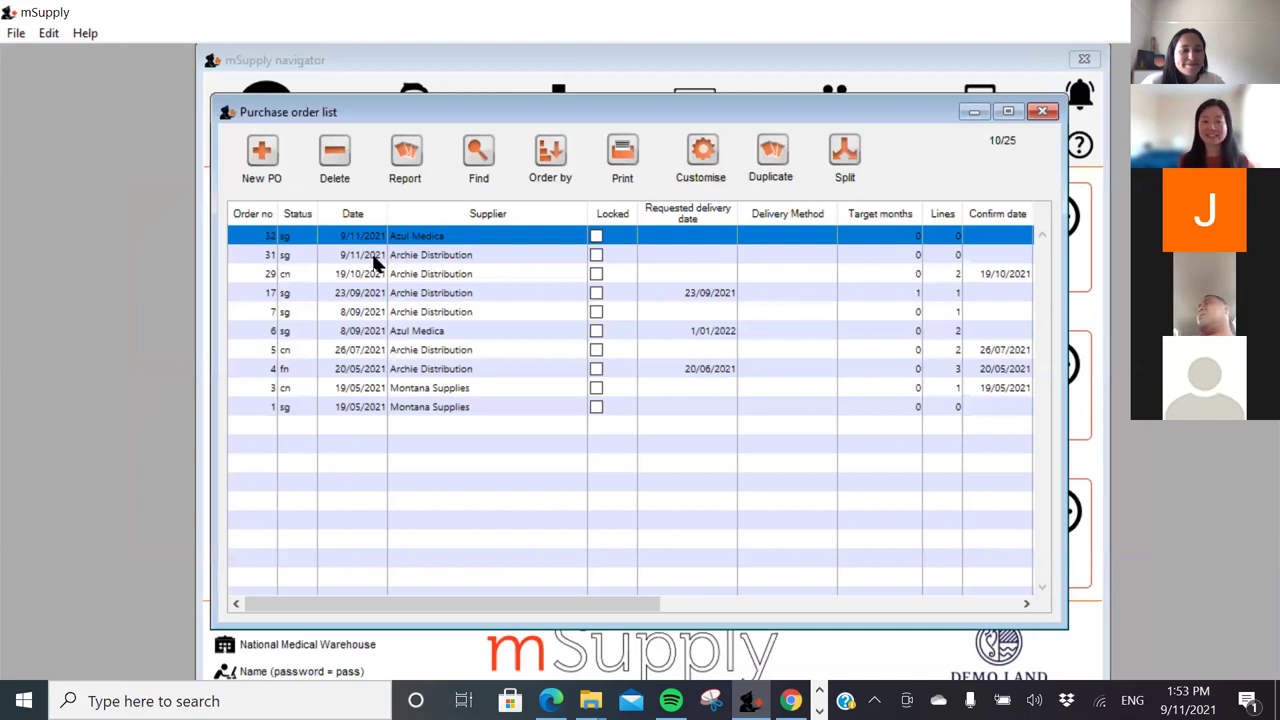
pyautogui.doubleClick(469, 256)
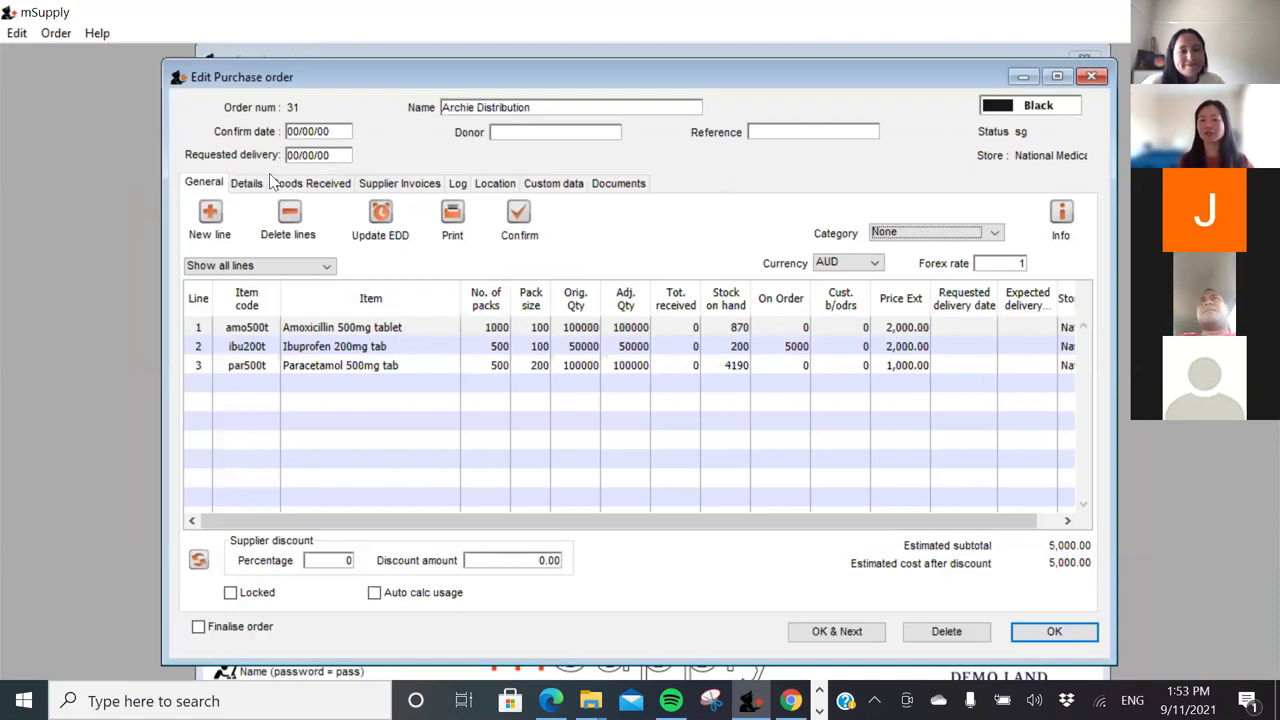
pyautogui.click(1042, 634)
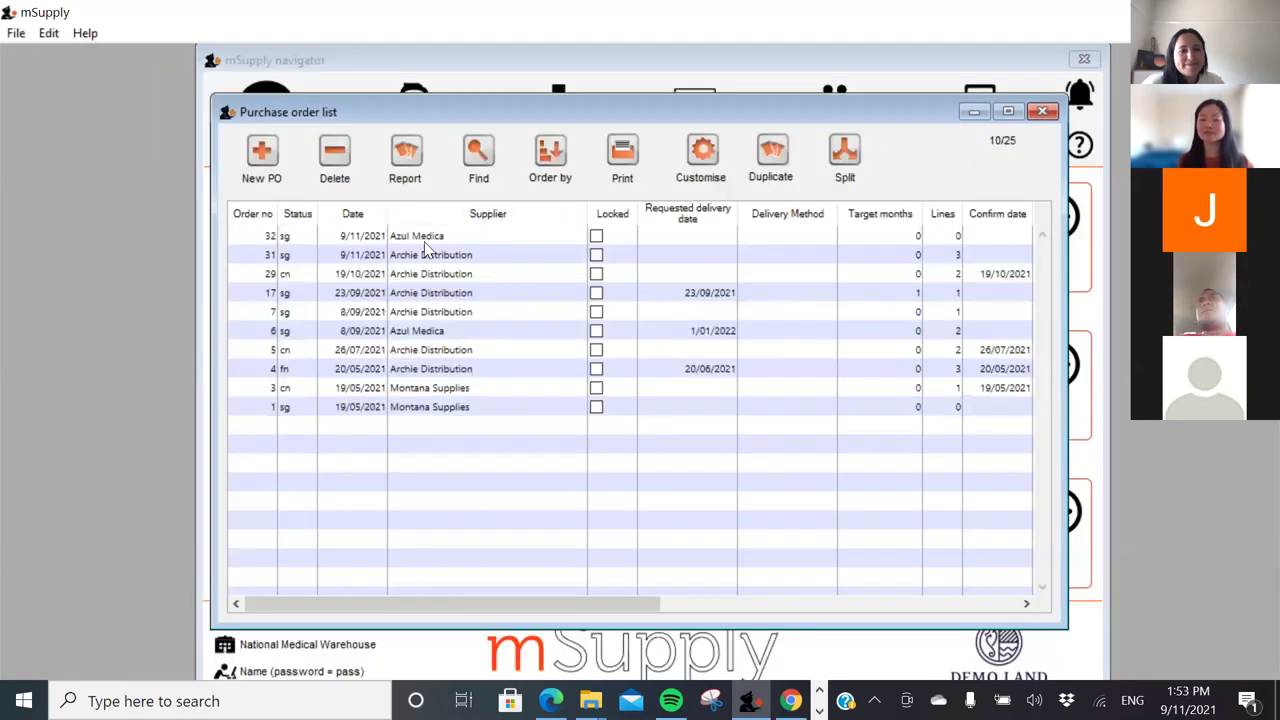
pyautogui.click(1042, 111)
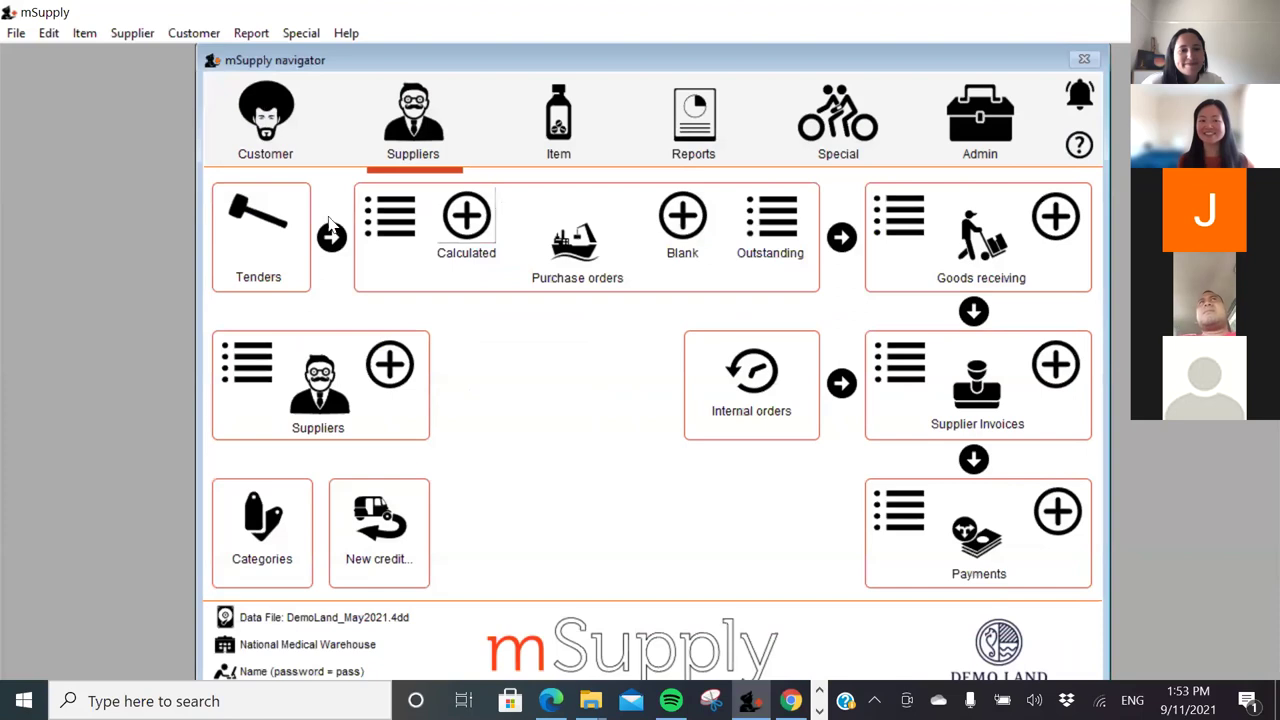
pyautogui.click(248, 230)
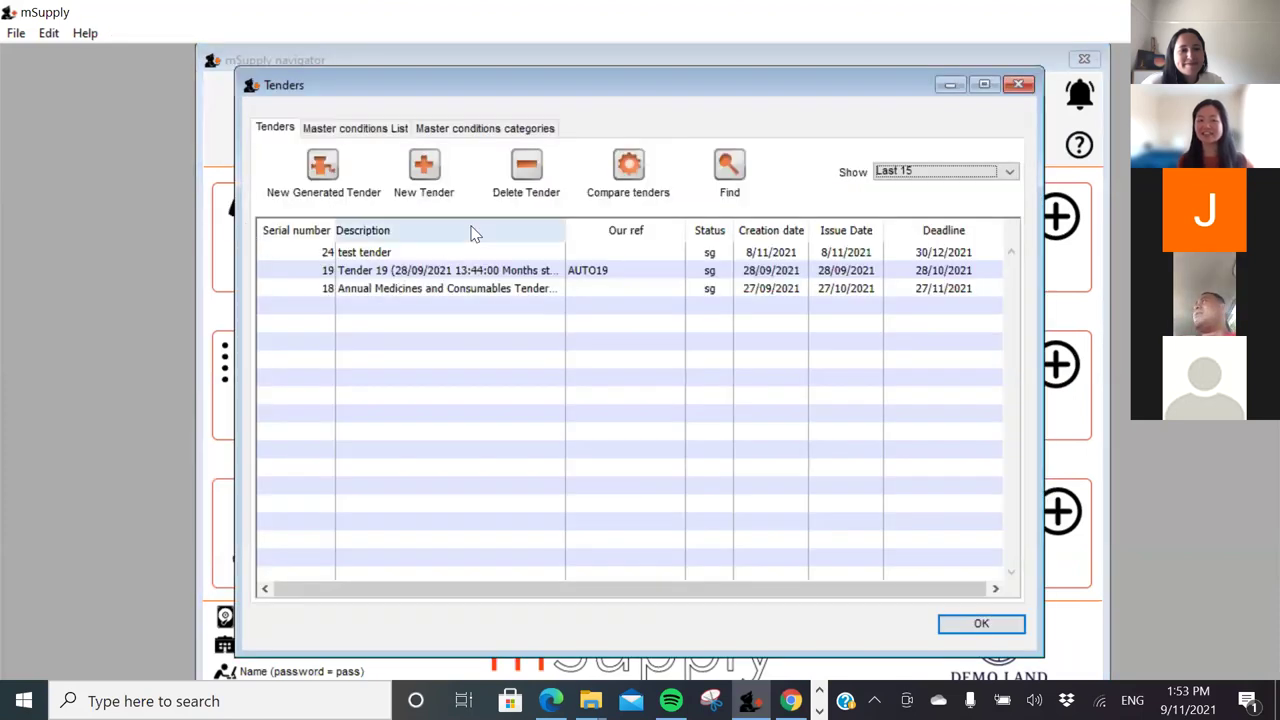
# Filter the tender list to finalised tenders and open Demo Tender 2022
pyautogui.click(920, 173)
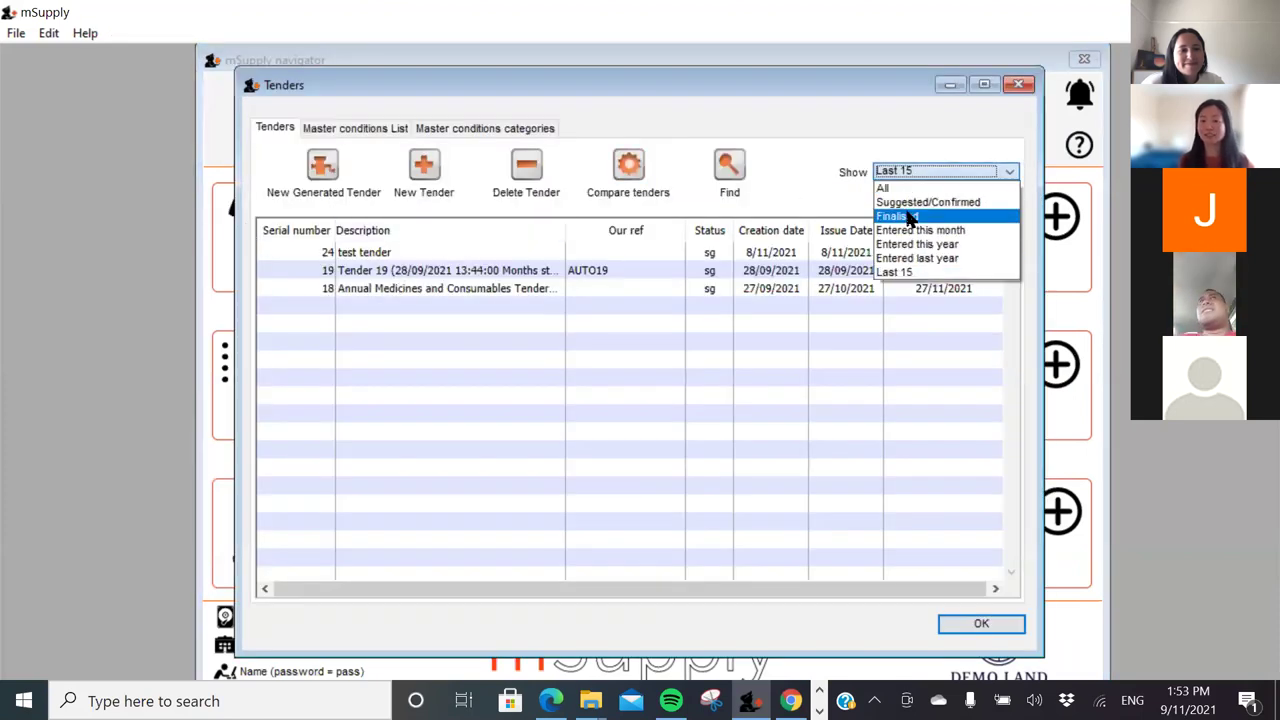
pyautogui.click(893, 216)
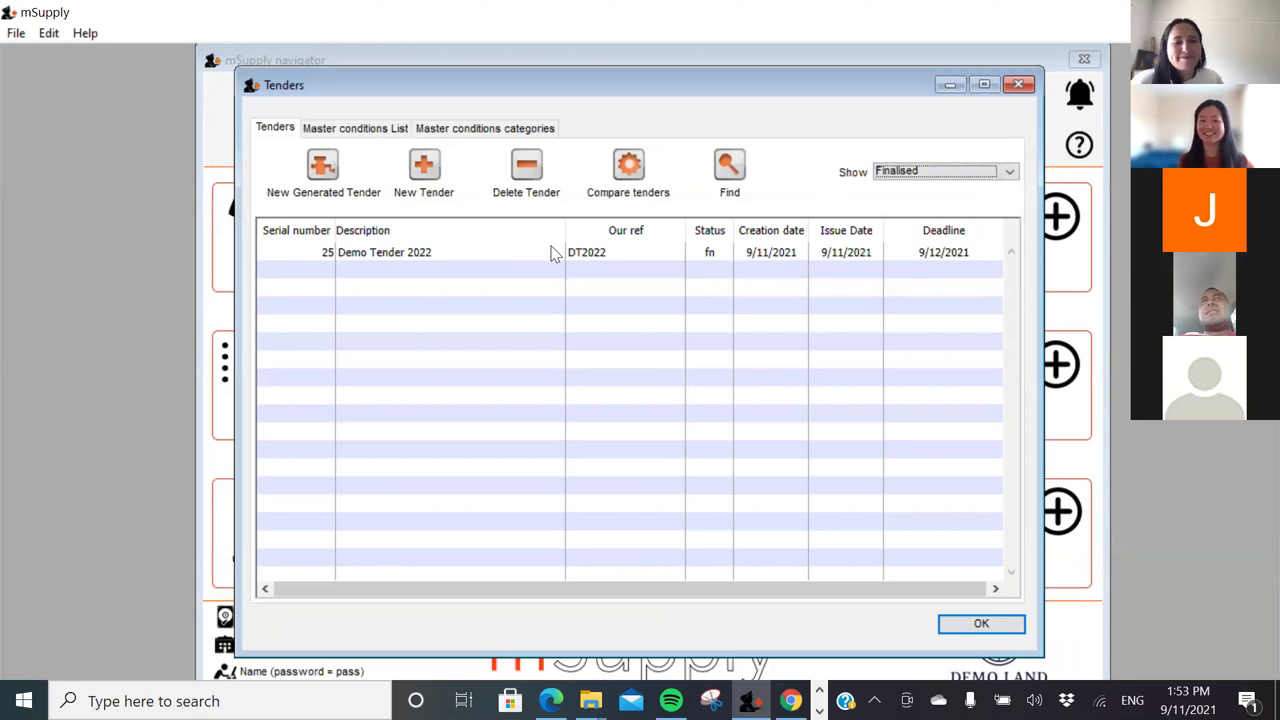
pyautogui.doubleClick(377, 257)
pyautogui.click(416, 235)
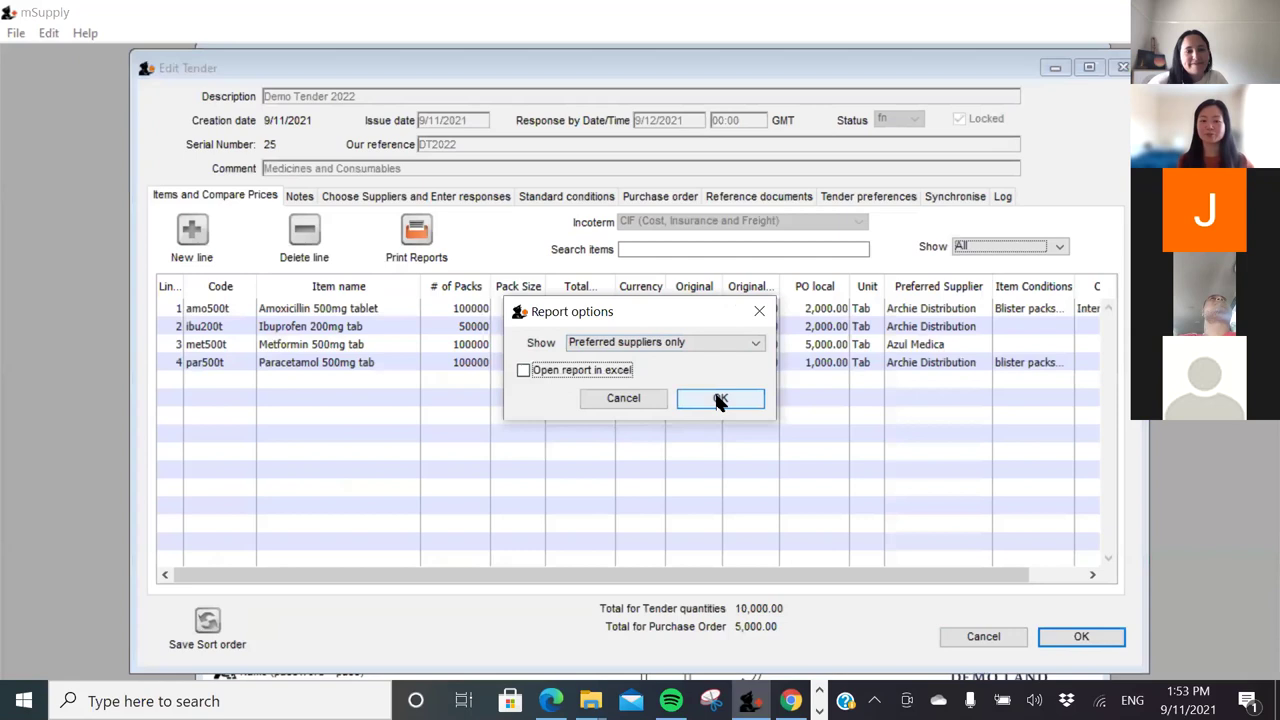
pyautogui.click(717, 397)
pyautogui.click(486, 500)
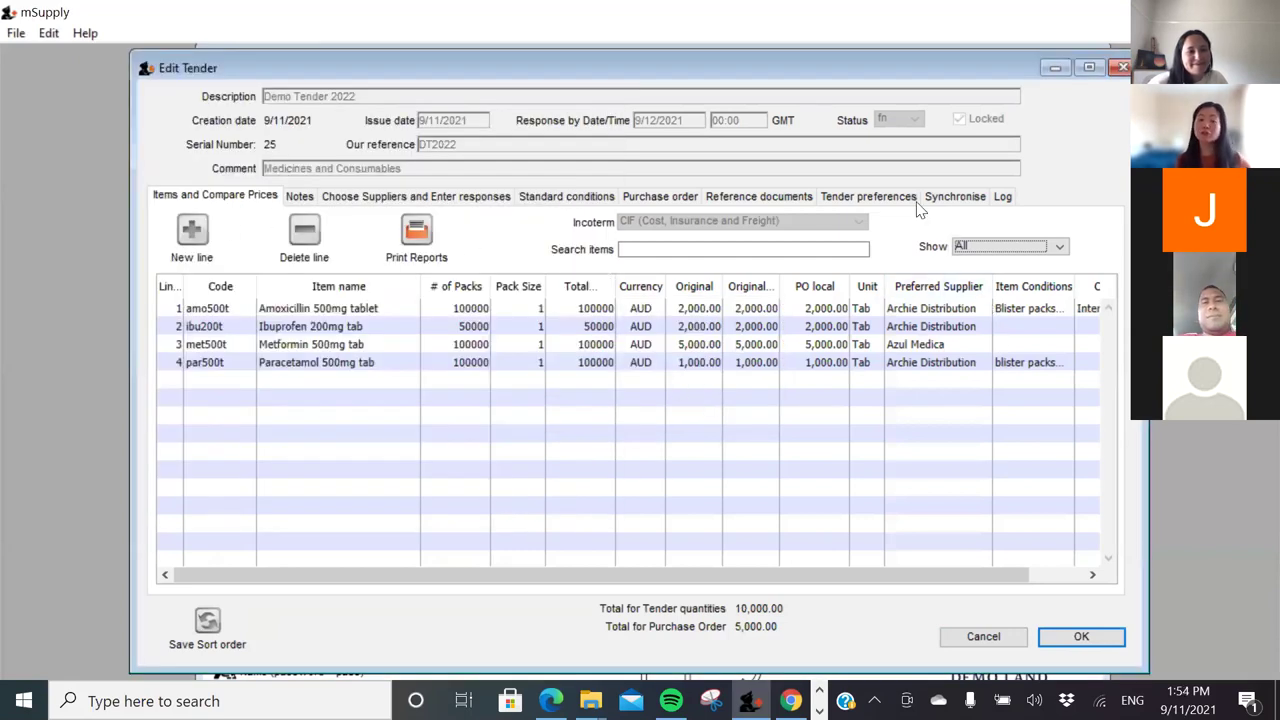
# Review the tender's report types, keep Preferred suppliers only, and proceed to the print settings before cancelling the printout
pyautogui.click(418, 238)
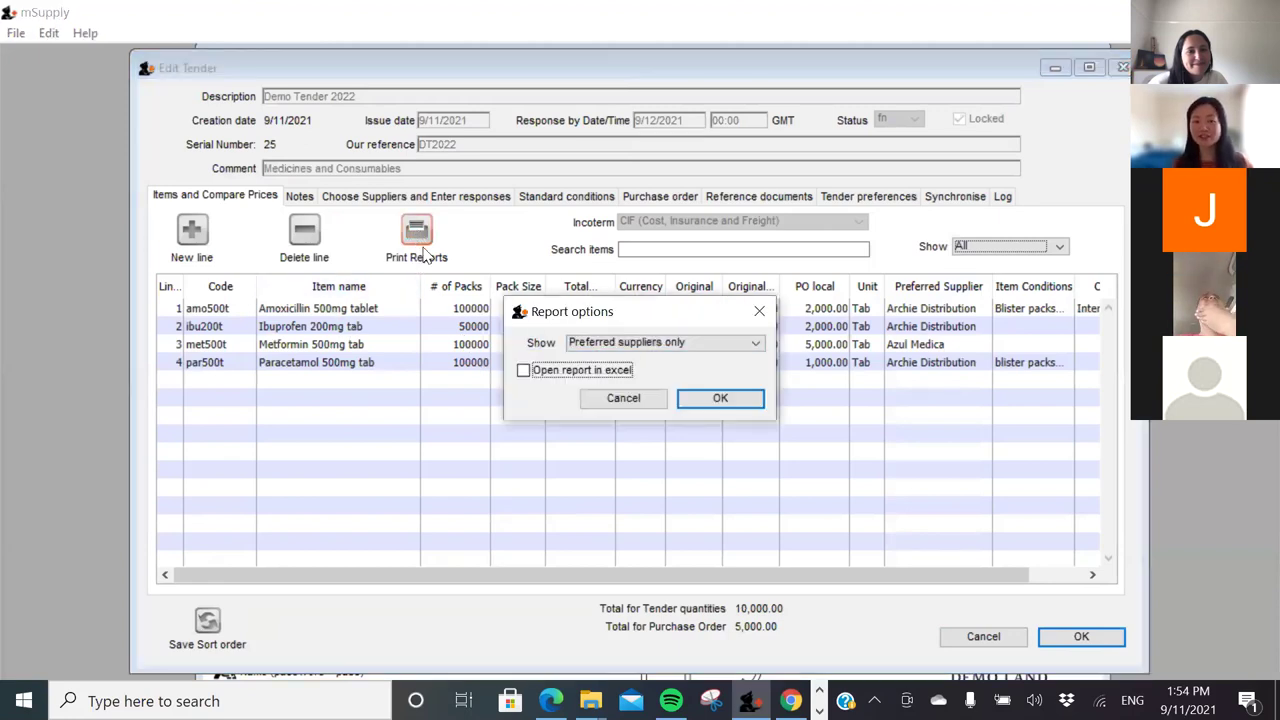
pyautogui.click(630, 346)
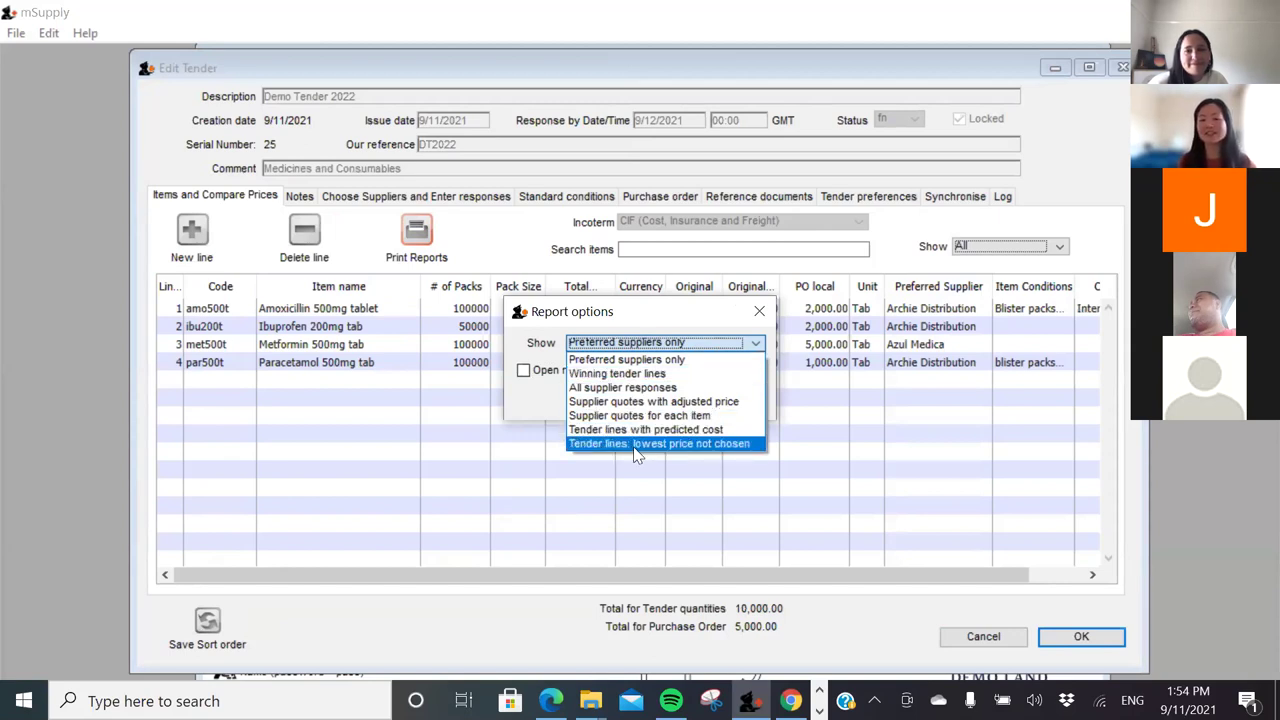
pyautogui.click(769, 350)
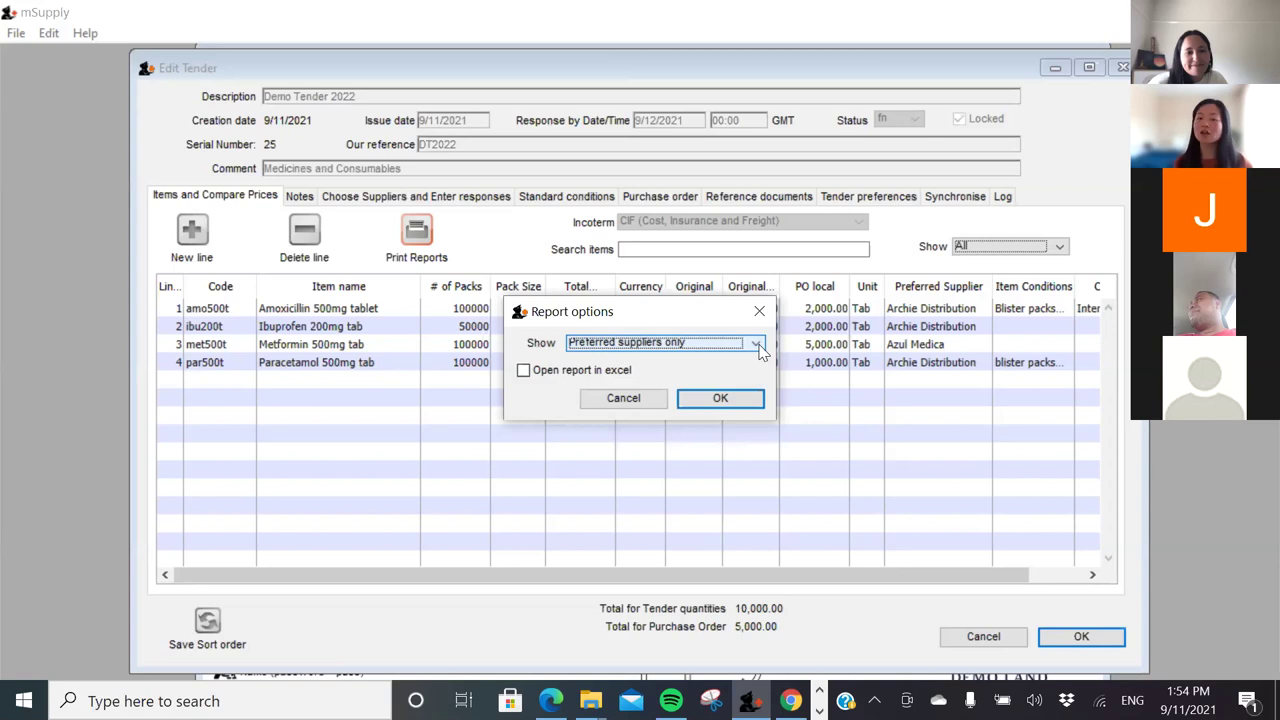
pyautogui.click(750, 392)
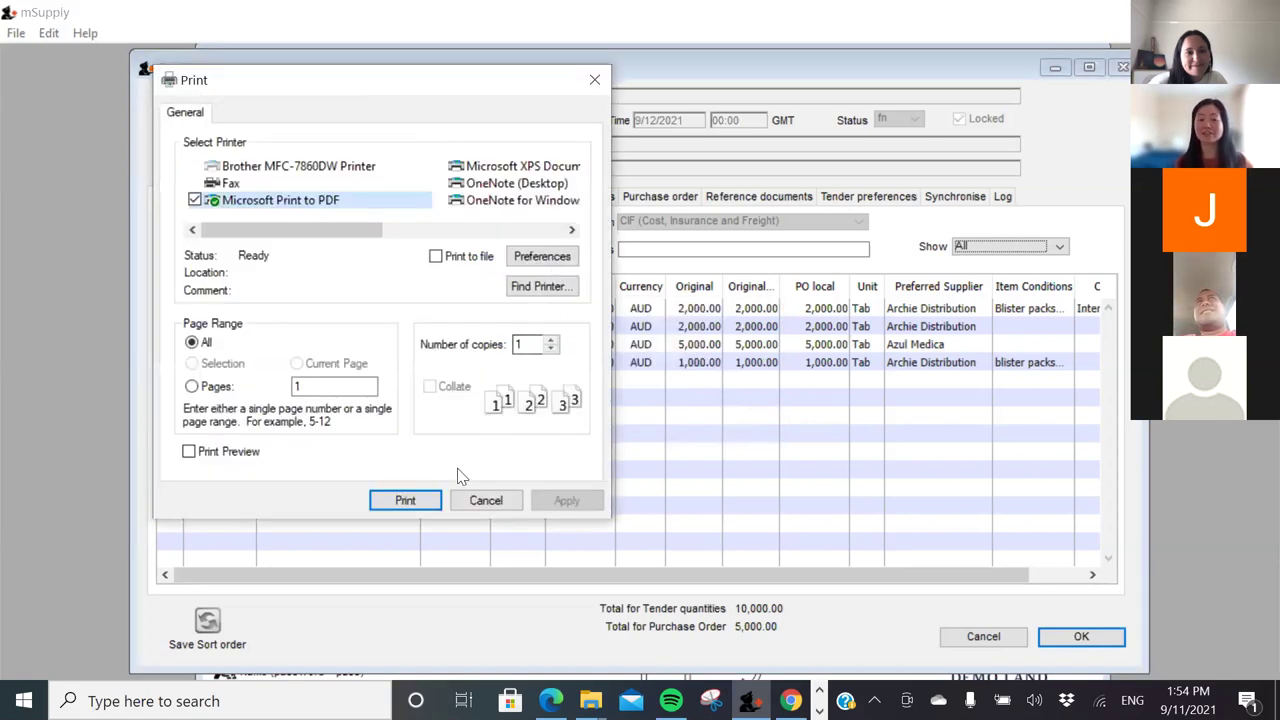
pyautogui.click(485, 500)
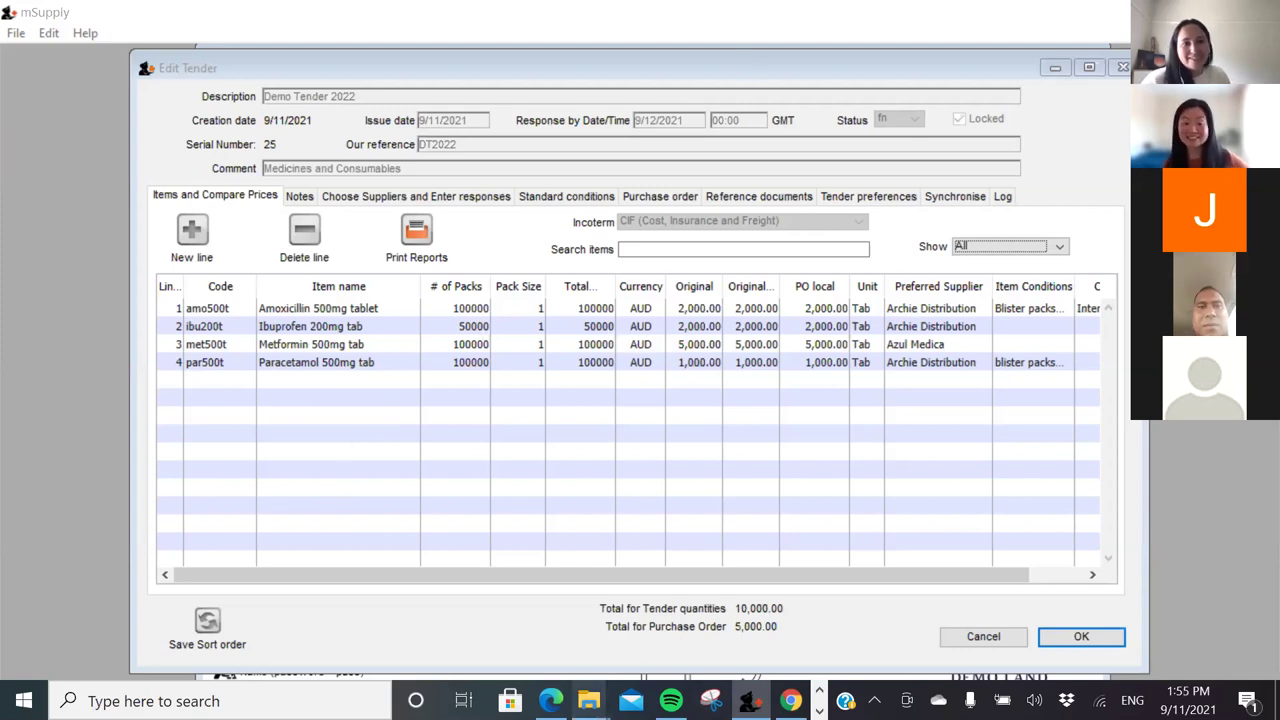
# Switch to Edge and examine the Archie Distribution purchase order PDF and the tender PDF listing the Annex 1 items
pyautogui.moveTo(551, 700)
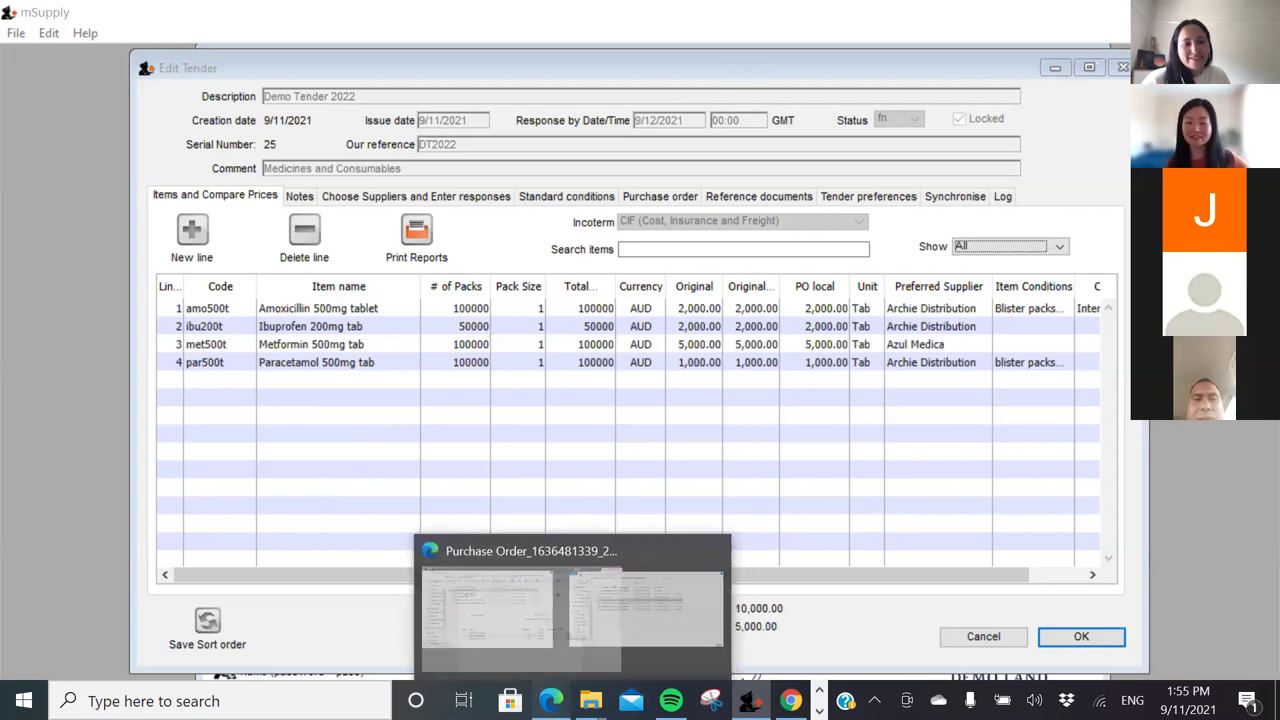
pyautogui.click(548, 612)
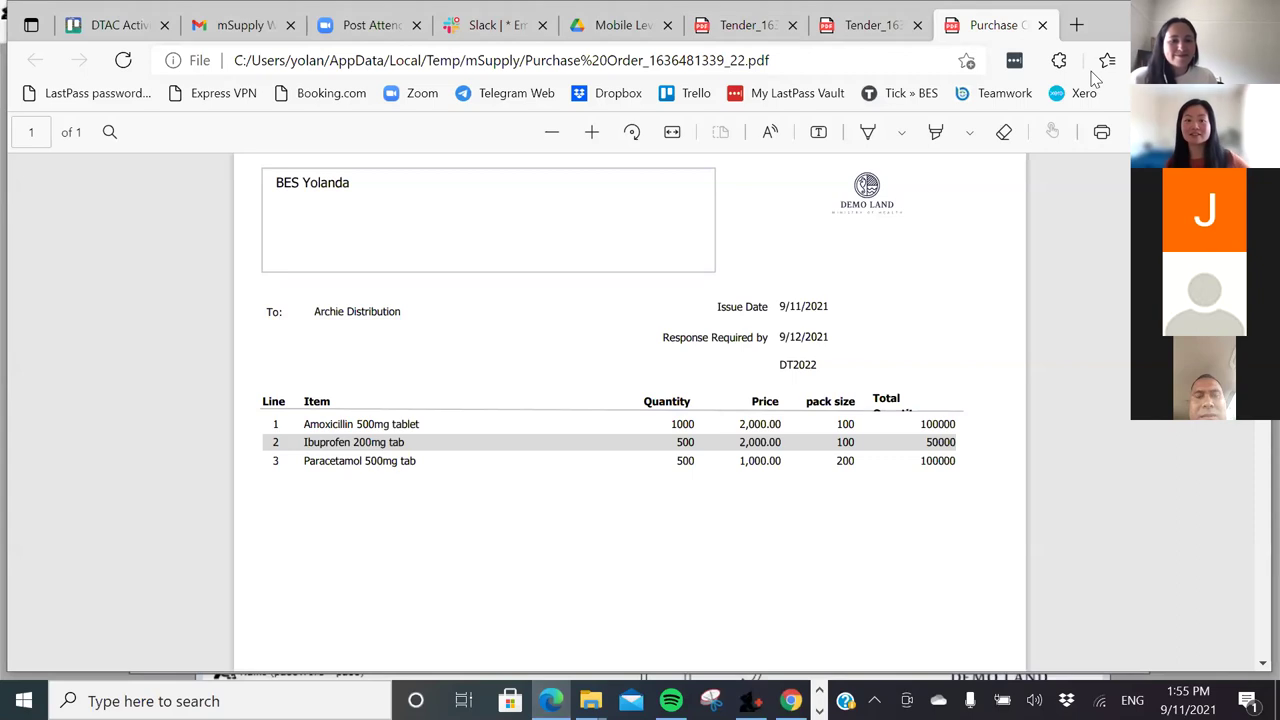
pyautogui.click(851, 28)
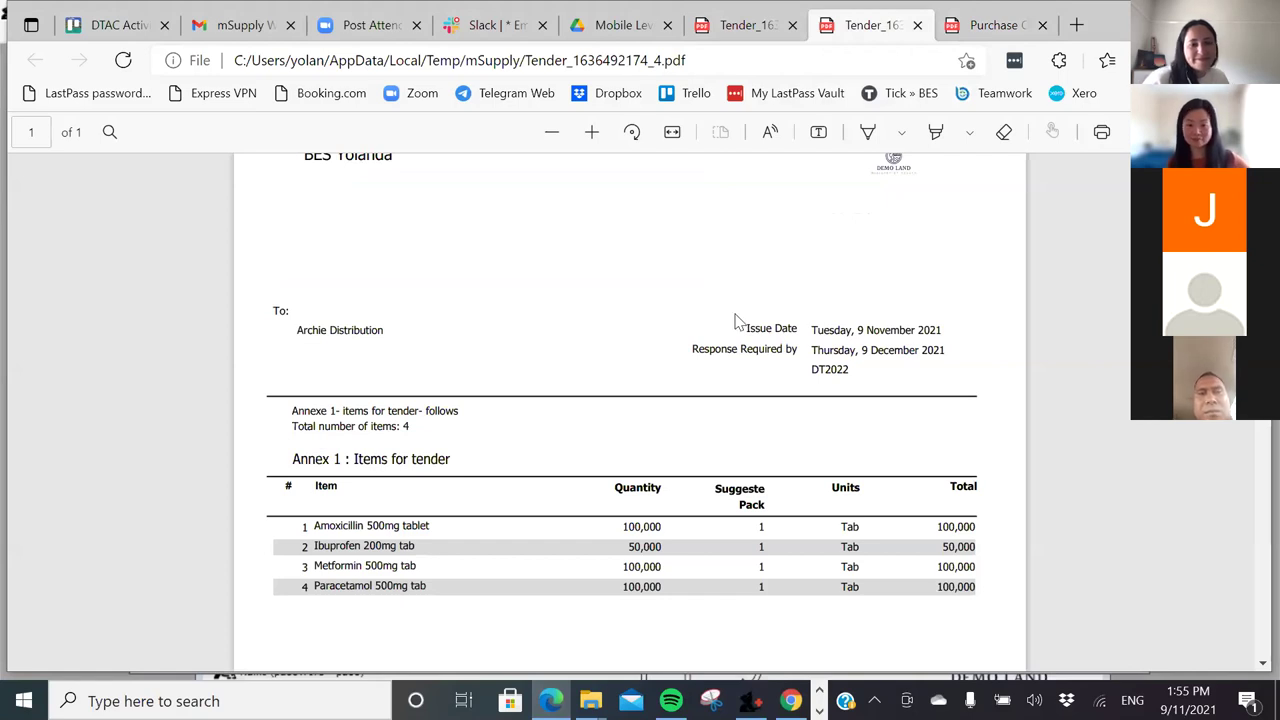
pyautogui.scroll(-3, 595, 372)
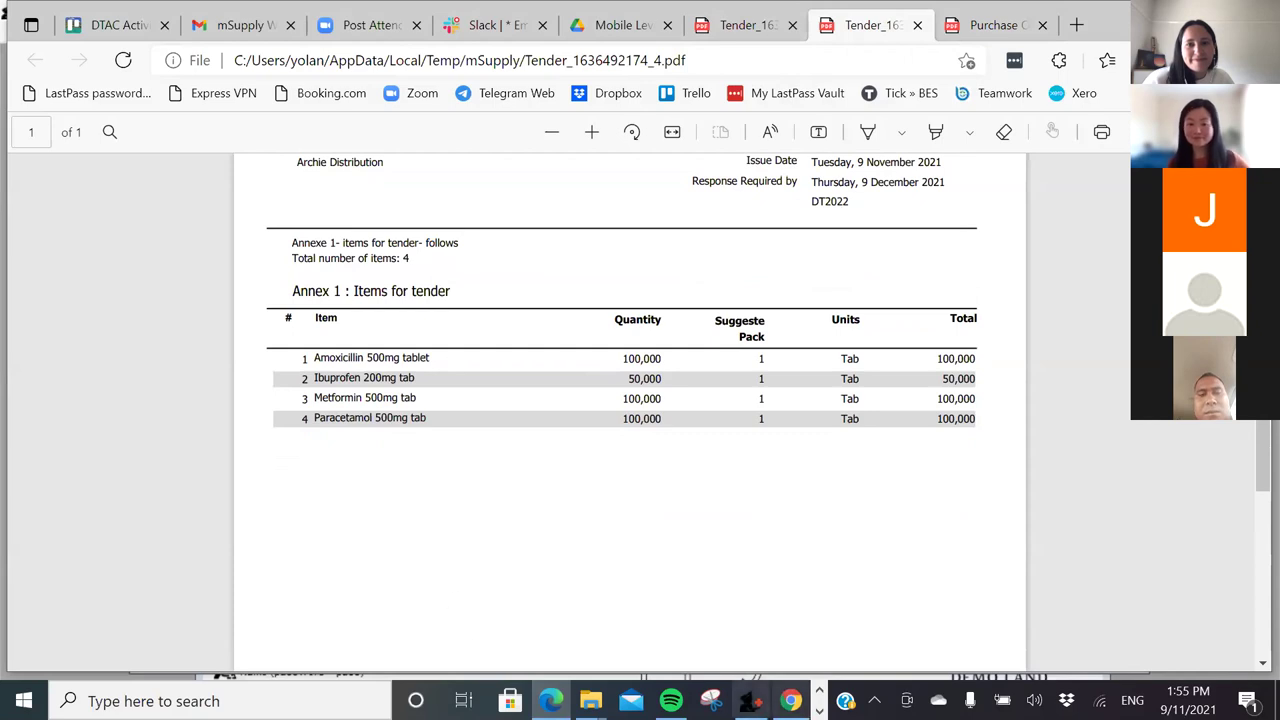
# Return to mSupply and minimise the Demo Tender 2022 window to get back to the tender list
pyautogui.click(750, 700)
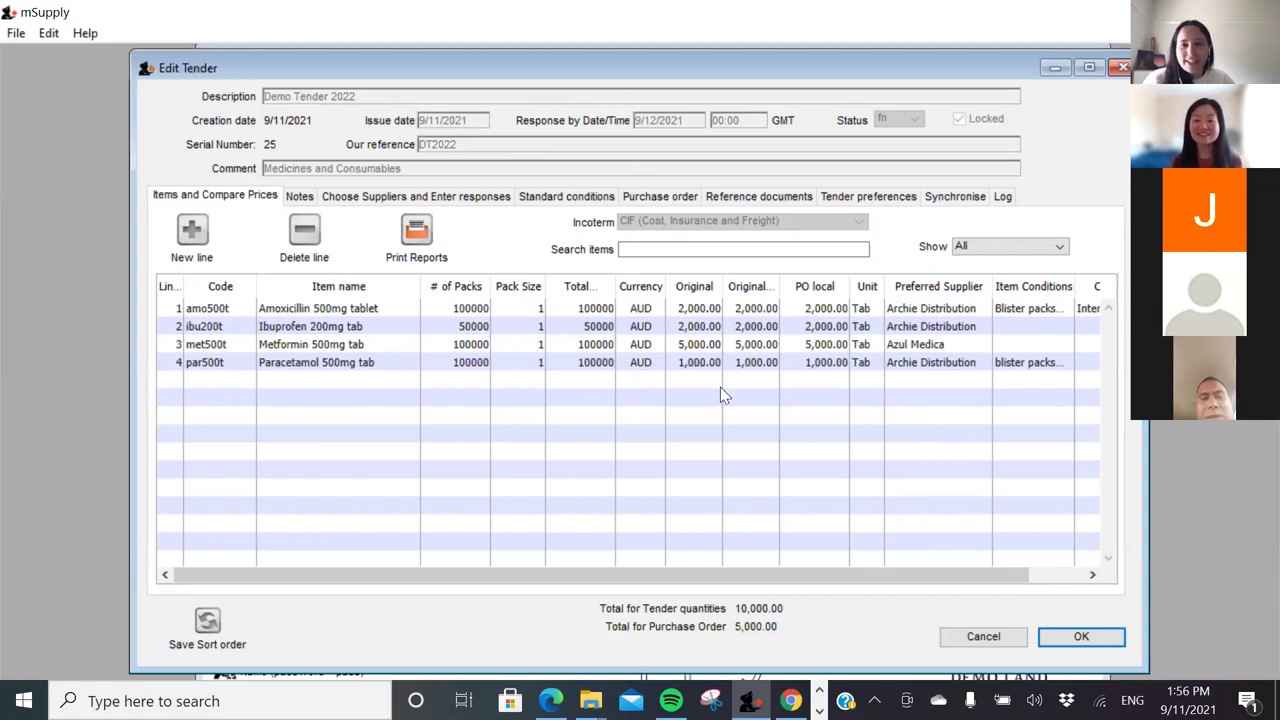
pyautogui.click(655, 368)
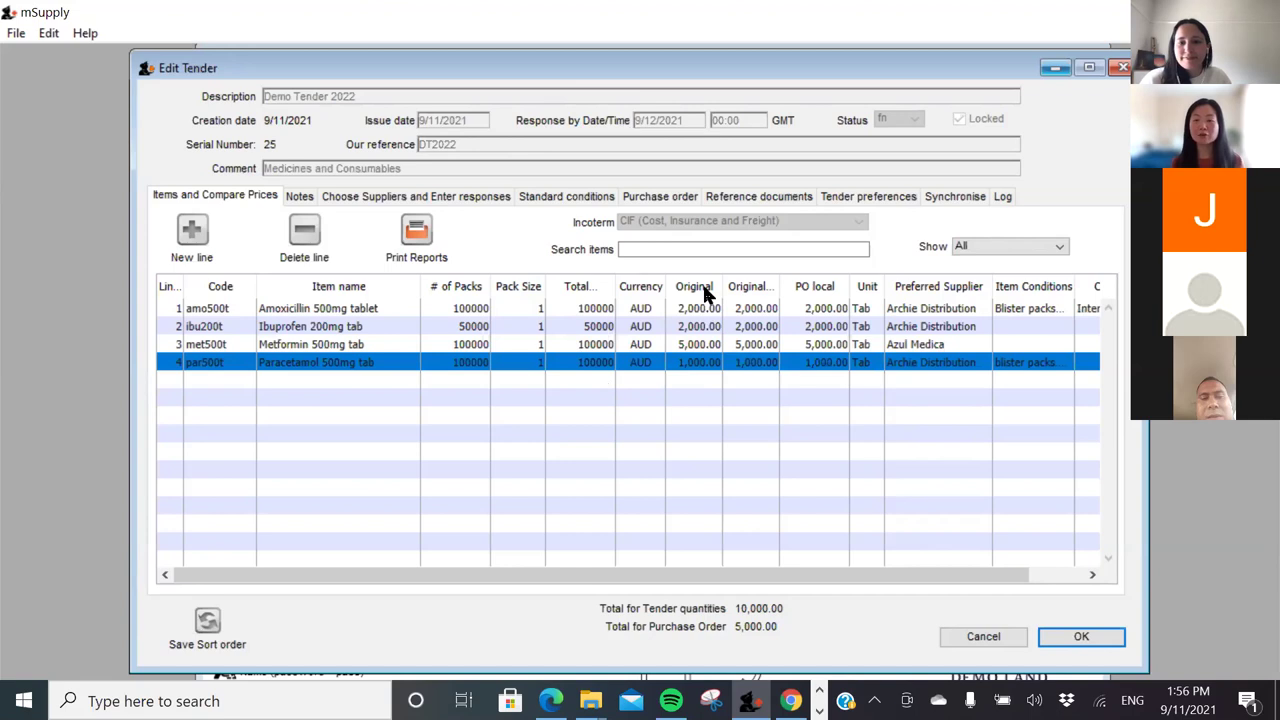
pyautogui.click(1055, 67)
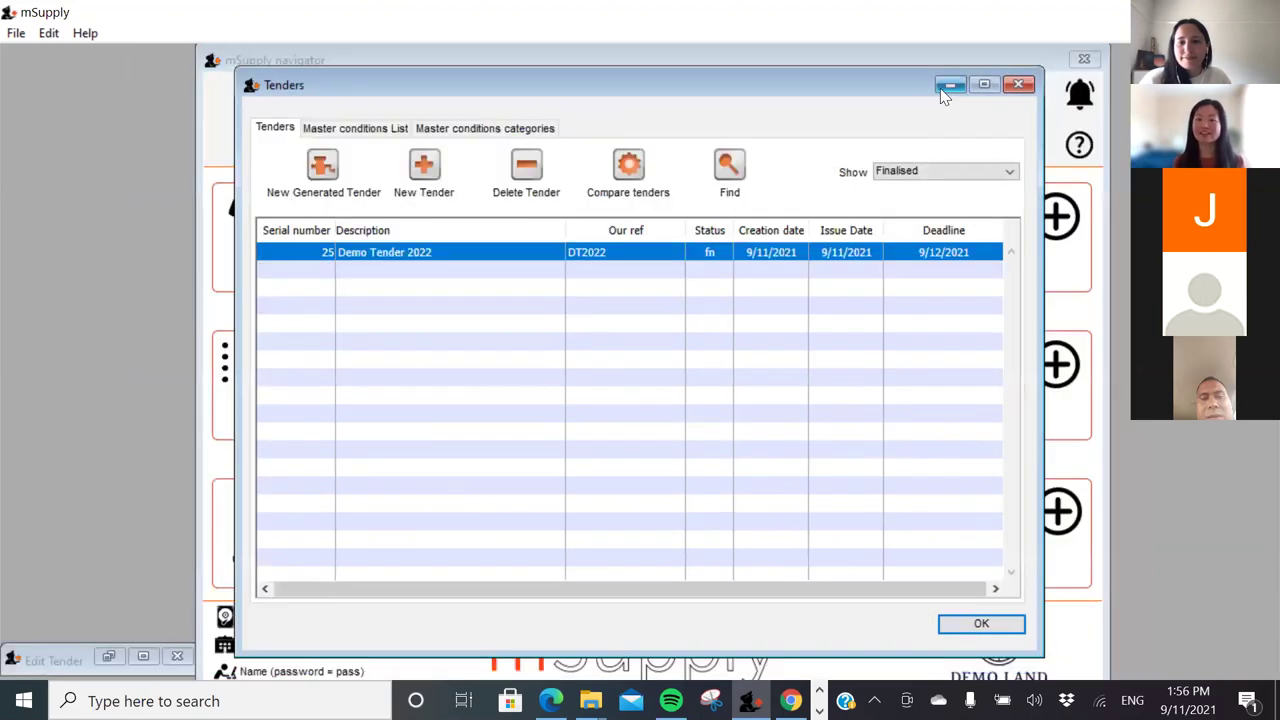